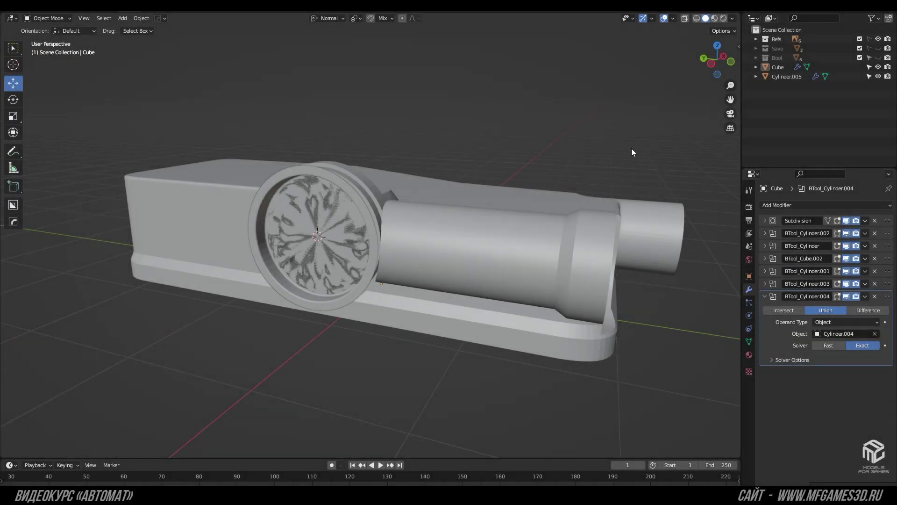
Step: Hide the Cube scope body and the Cylinder.005 dial in the Outliner
{"action": "mouse_move", "coordinate": [535, 198]}
{"action": "middle_mouse_down"}
{"action": "mouse_move", "coordinate": [545, 118]}
{"action": "mouse_move", "coordinate": [542, 152]}
{"action": "middle_mouse_up"}
{"action": "scroll", "coordinate": [542, 152], "scroll_direction": "up", "scroll_amount": 3}
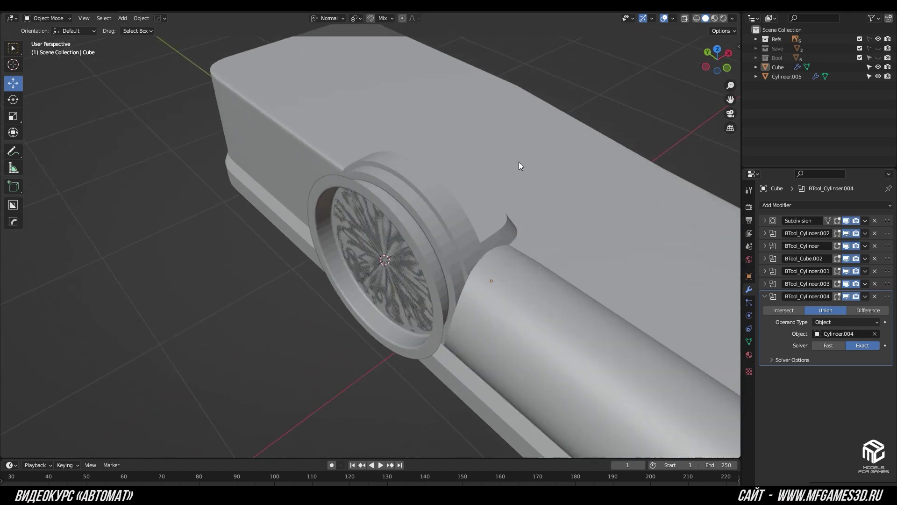
{"action": "left_click", "coordinate": [878, 67]}
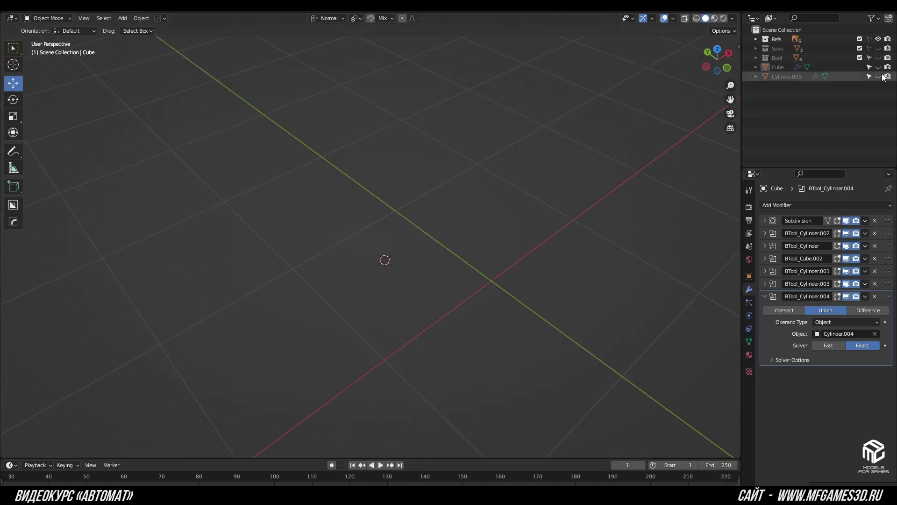
{"action": "left_click", "coordinate": [879, 77]}
{"action": "left_click", "coordinate": [787, 76]}
{"action": "left_click", "coordinate": [878, 77]}
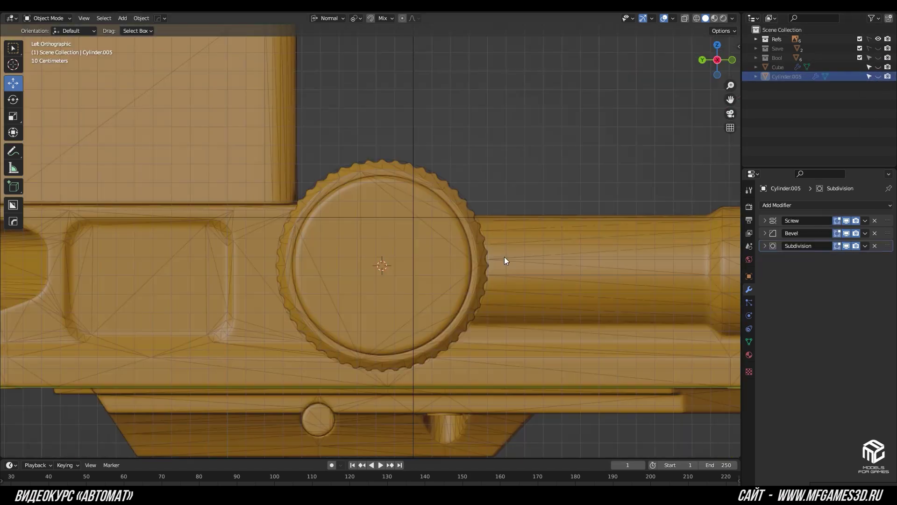
{"action": "scroll", "coordinate": [504, 256], "scroll_direction": "up", "scroll_amount": 1}
Step: Add a new Plane mesh in the left side view
{"action": "scroll", "coordinate": [473, 201], "scroll_direction": "up", "scroll_amount": 1}
{"action": "scroll", "coordinate": [483, 187], "scroll_direction": "up", "scroll_amount": 1}
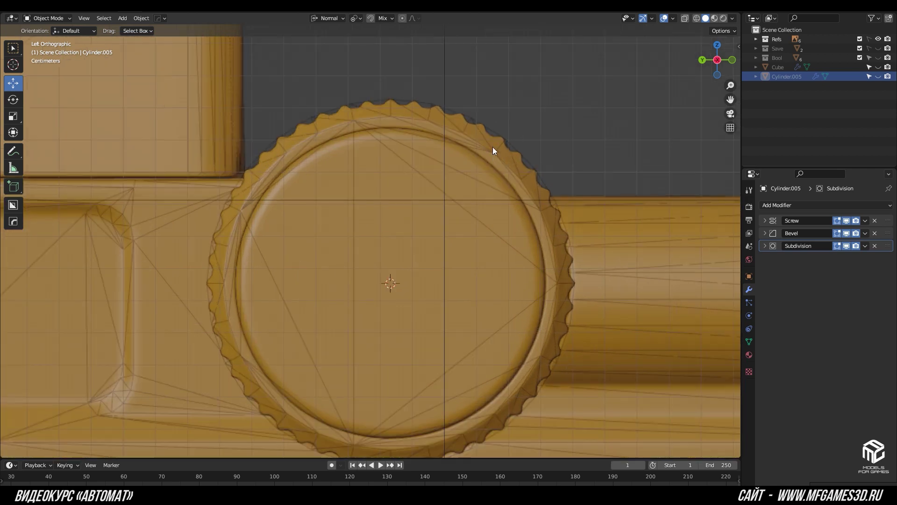
{"action": "scroll", "coordinate": [493, 148], "scroll_direction": "up", "scroll_amount": 2, "text": "shift"}
{"action": "scroll", "coordinate": [494, 143], "scroll_direction": "down", "scroll_amount": 1, "text": "ctrl"}
{"action": "key", "text": "shift+a"}
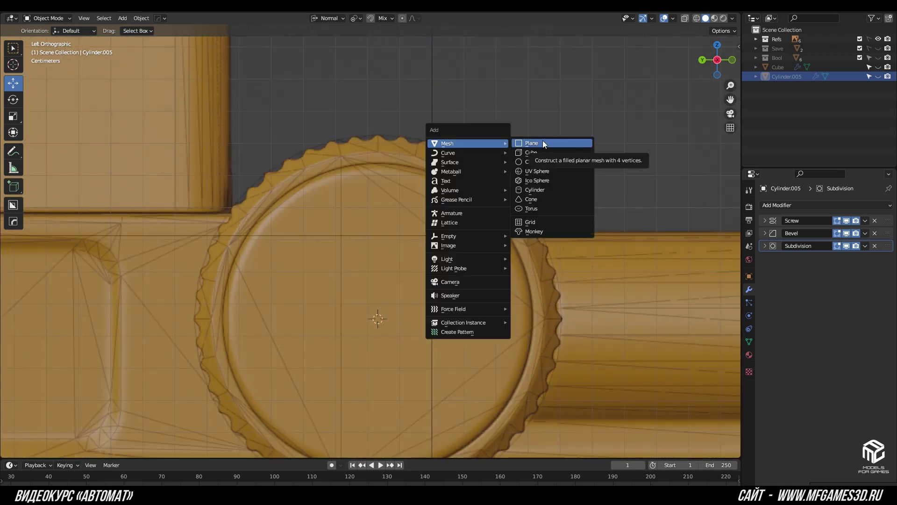
{"action": "left_click", "coordinate": [537, 143]}
Step: Extrude the plane and scale its top edge down to 0.277
{"action": "key", "text": "Tab"}
{"action": "key", "text": "e"}
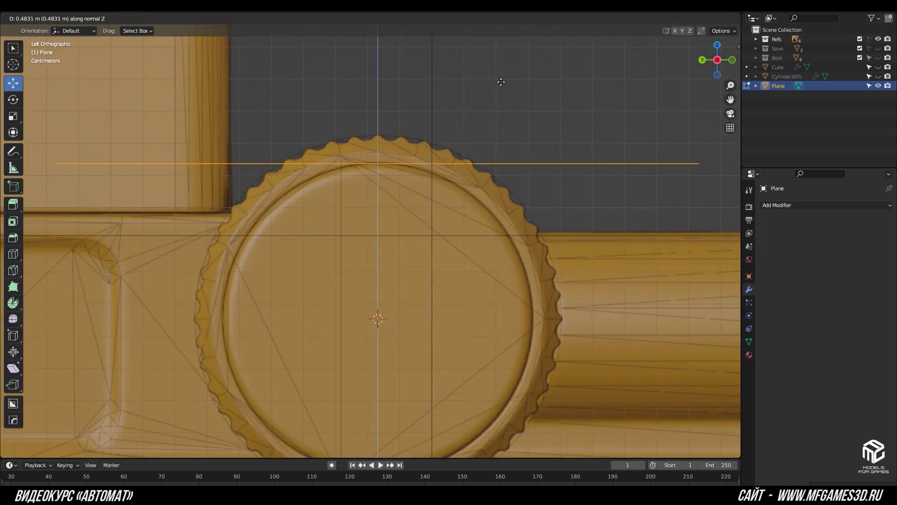
{"action": "left_click", "coordinate": [500, 71]}
{"action": "left_click", "coordinate": [335, 19]}
{"action": "left_click", "coordinate": [366, 63]}
{"action": "key", "text": "s"}
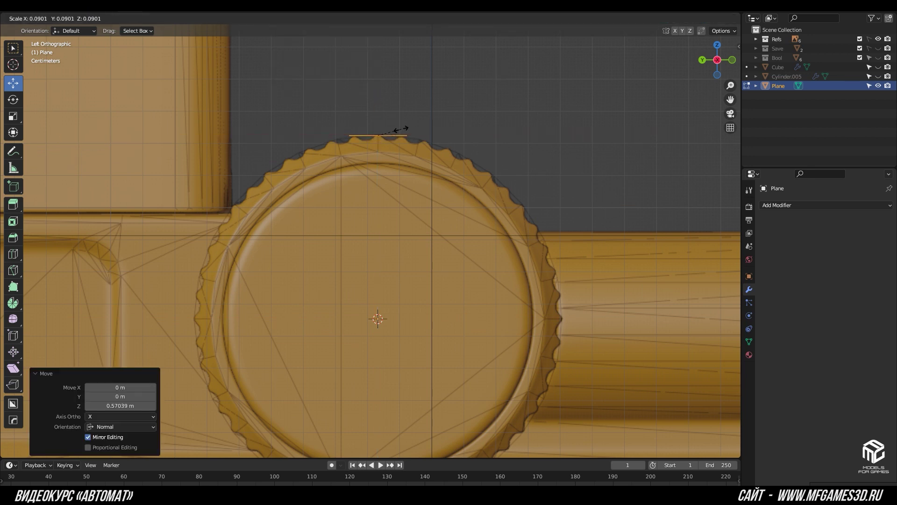
{"action": "left_click", "coordinate": [401, 129]}
{"action": "key", "text": "KP_Decimal"}
{"action": "key", "text": "s"}
{"action": "left_click", "coordinate": [414, 228]}
Step: Move the edge along Z onto a dial tooth tip and reselect it
{"action": "key", "text": "g"}
{"action": "key", "text": "z"}
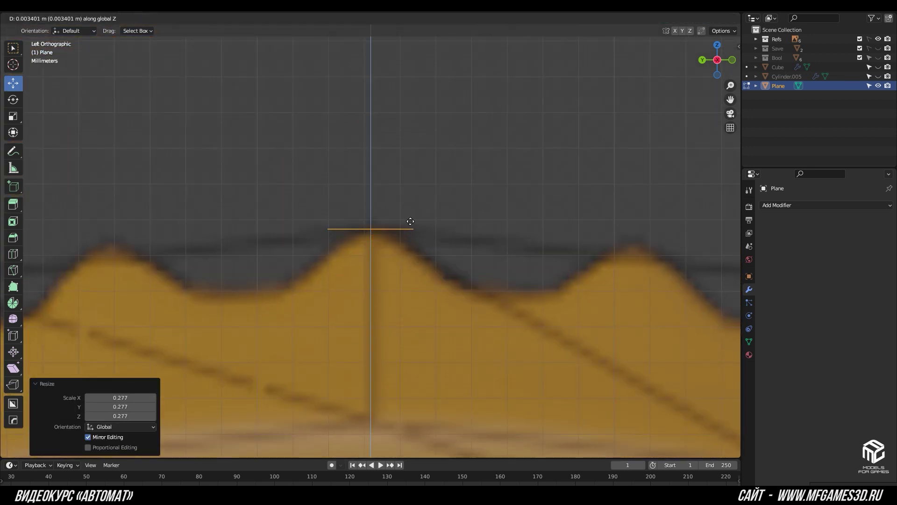
{"action": "key", "text": "Tab"}
{"action": "scroll", "coordinate": [425, 240], "scroll_direction": "down", "scroll_amount": 2}
{"action": "key", "text": "Tab"}
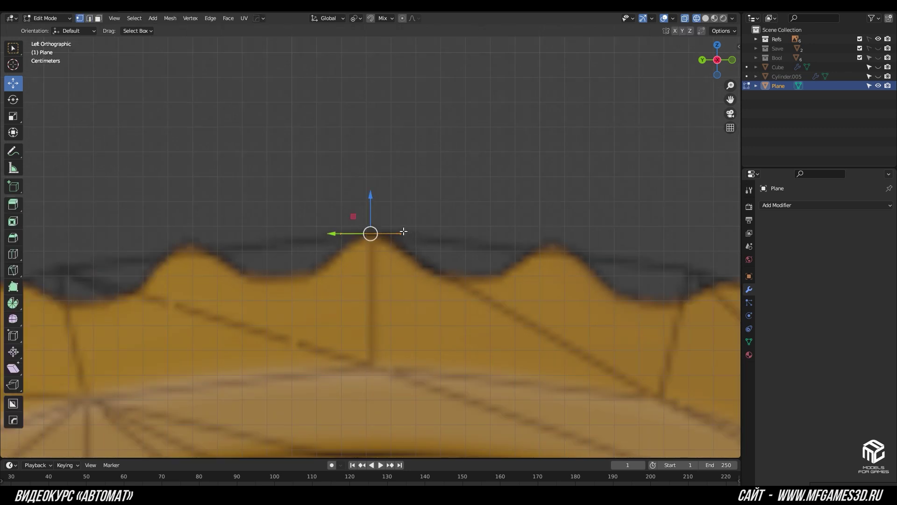
{"action": "key", "text": "alt+a"}
{"action": "left_click", "coordinate": [370, 233]}
Step: Delete the edge's left vertex, keeping only one vertex
{"action": "left_click", "coordinate": [320, 210]}
{"action": "left_click_drag", "start_coordinate": [293, 213], "coordinate": [344, 268]}
{"action": "key", "text": "x"}
{"action": "left_click", "coordinate": [463, 201]}
{"action": "key", "text": "Tab"}
Step: Add a Mirror modifier to the plane, mirroring on Y only, not X
{"action": "left_click", "coordinate": [781, 205]}
{"action": "left_click", "coordinate": [709, 354]}
{"action": "left_click", "coordinate": [827, 235]}
{"action": "scroll", "coordinate": [622, 261], "scroll_direction": "up", "scroll_amount": 2}
{"action": "scroll", "coordinate": [579, 241], "scroll_direction": "up", "scroll_amount": 1}
{"action": "key", "text": "Tab"}
{"action": "scroll", "coordinate": [430, 227], "scroll_direction": "up", "scroll_amount": 3}
Step: Extrude the vertex to form the tooth flank
{"action": "key", "text": "e"}
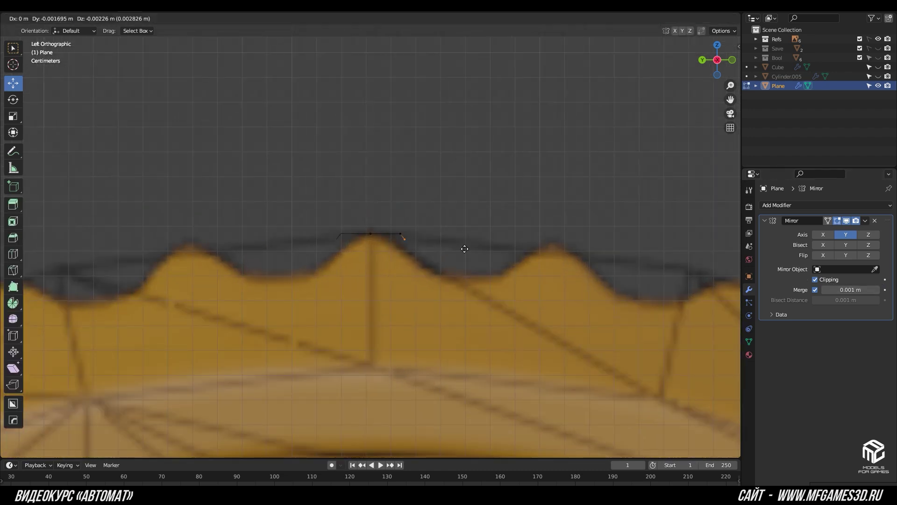
{"action": "left_click", "coordinate": [493, 271]}
{"action": "key", "text": "Tab"}
{"action": "scroll", "coordinate": [469, 225], "scroll_direction": "down", "scroll_amount": 3}
Step: Add a Subdivision Surface modifier to the tooth
{"action": "left_click", "coordinate": [778, 205]}
{"action": "left_click", "coordinate": [705, 372]}
{"action": "scroll", "coordinate": [450, 249], "scroll_direction": "up", "scroll_amount": 2}
{"action": "key", "text": "Tab"}
Step: Subdivide the sloped flank edge and slide the flank vertices toward the tooth centre
{"action": "left_click", "coordinate": [420, 247]}
{"action": "right_click", "coordinate": [418, 251]}
{"action": "left_click", "coordinate": [419, 251]}
{"action": "scroll", "coordinate": [468, 234], "scroll_direction": "up", "scroll_amount": 3}
{"action": "scroll", "coordinate": [514, 210], "scroll_direction": "up", "scroll_amount": 2}
{"action": "left_click_drag", "start_coordinate": [430, 188], "coordinate": [542, 322]}
{"action": "left_click_drag", "start_coordinate": [472, 266], "coordinate": [430, 276]}
Step: Dissolve the extra flank vertex
{"action": "middle_click_drag", "start_coordinate": [430, 277], "coordinate": [391, 235], "text": "shift"}
{"action": "left_click_drag", "start_coordinate": [379, 199], "coordinate": [420, 243]}
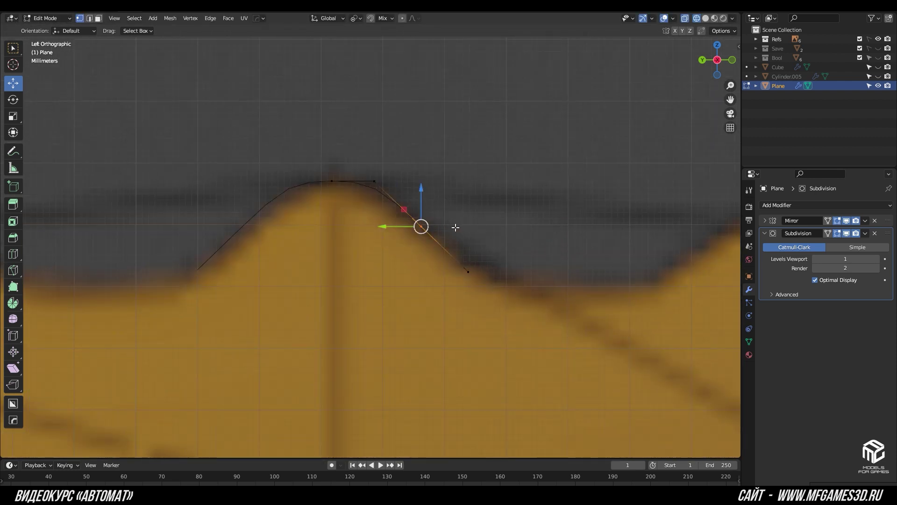
{"action": "key", "text": "ctrl+x"}
{"action": "key", "text": "g"}
{"action": "key", "text": "g"}
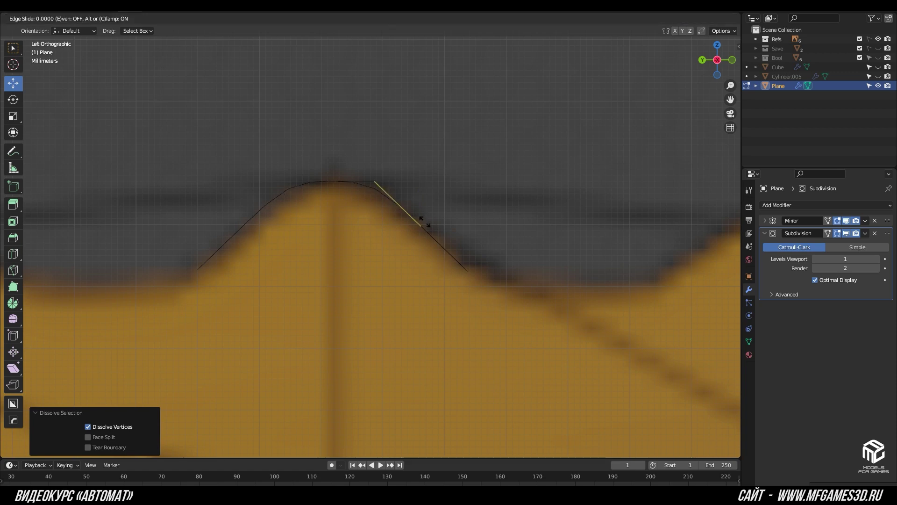
{"action": "right_click", "coordinate": [425, 222]}
Step: Add two centred loop cuts across the tooth
{"action": "middle_click_drag", "start_coordinate": [420, 224], "coordinate": [416, 257]}
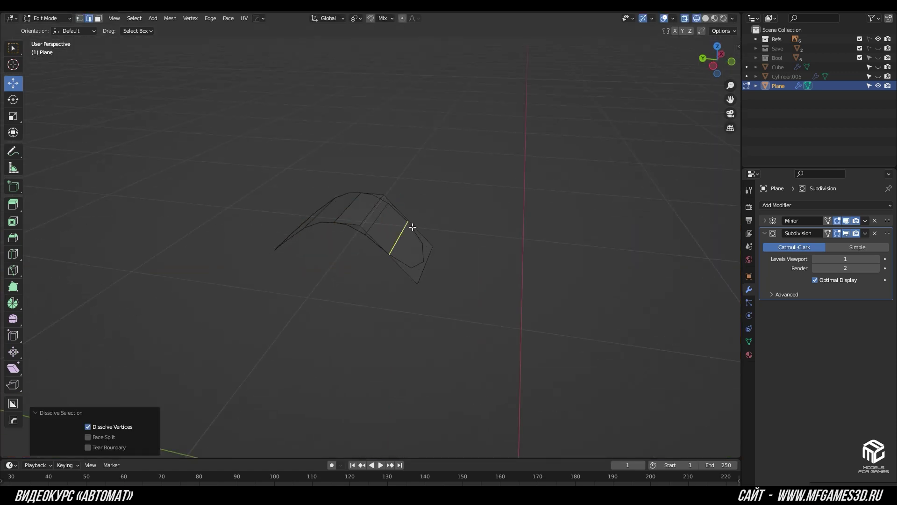
{"action": "scroll", "coordinate": [412, 227], "scroll_direction": "up", "scroll_amount": 1}
{"action": "left_click", "coordinate": [412, 226]}
{"action": "right_click", "coordinate": [412, 227]}
Step: In left side view, move a vertex to chamfer the tooth profile
{"action": "key", "text": "ctrl+KP_3"}
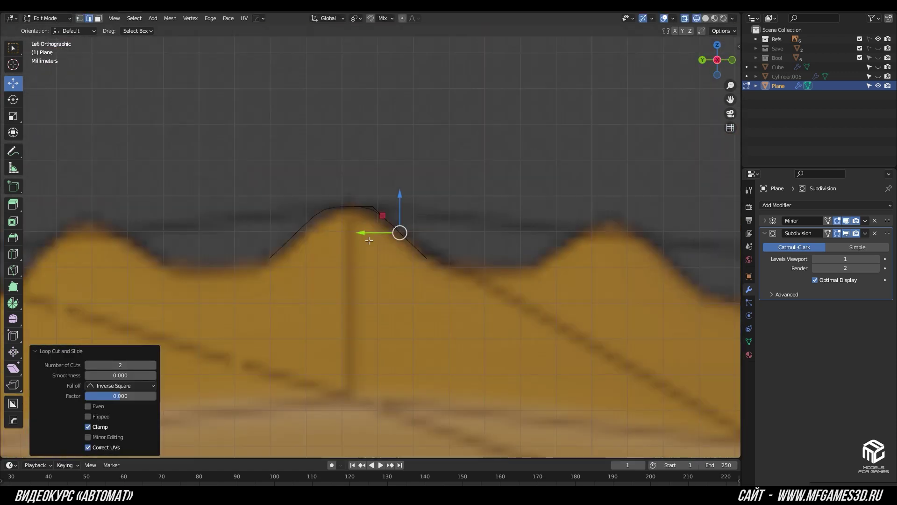
{"action": "scroll", "coordinate": [369, 240], "scroll_direction": "down", "scroll_amount": 6}
{"action": "scroll", "coordinate": [472, 217], "scroll_direction": "up", "scroll_amount": 4}
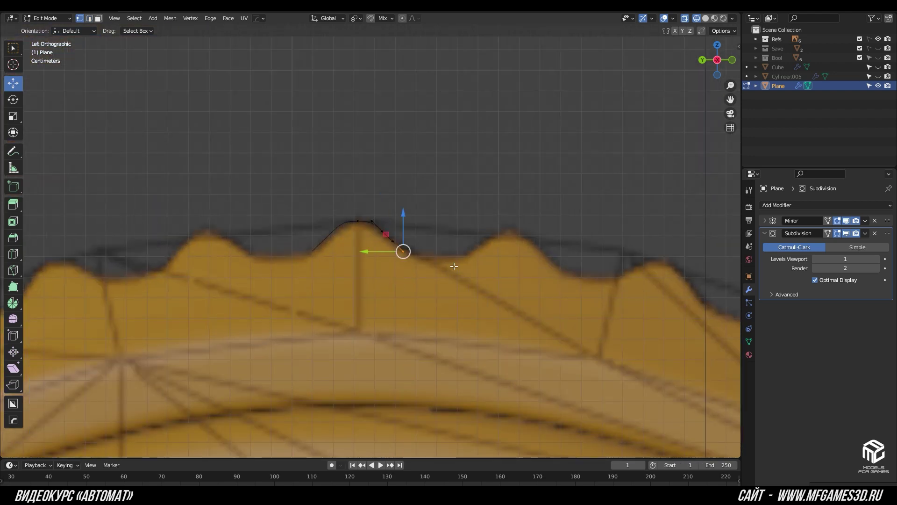
{"action": "key", "text": "g"}
{"action": "left_click", "coordinate": [516, 270]}
{"action": "scroll", "coordinate": [493, 244], "scroll_direction": "down", "scroll_amount": 2}
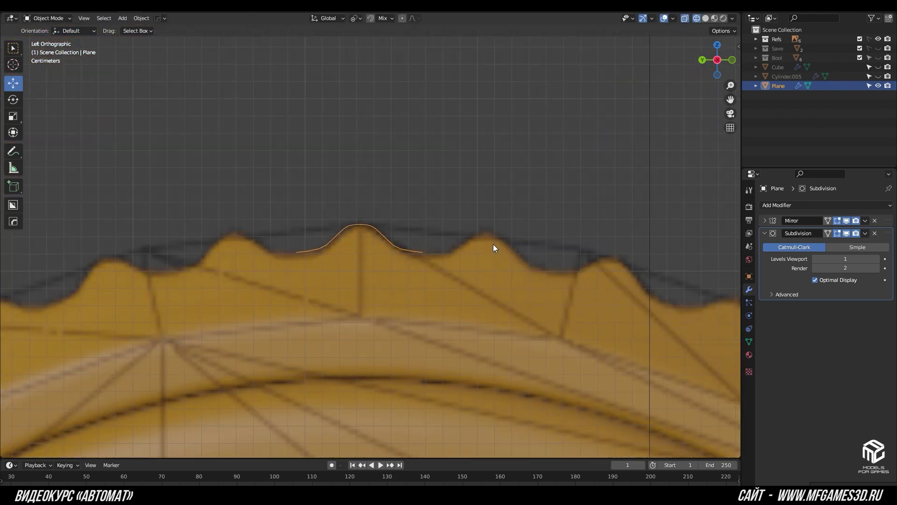
Step: Add an Array modifier and reorder it above the Subdivision modifier
{"action": "scroll", "coordinate": [493, 244], "scroll_direction": "down", "scroll_amount": 2}
{"action": "key", "text": "Tab"}
{"action": "left_click", "coordinate": [832, 206]}
{"action": "left_click", "coordinate": [776, 205]}
{"action": "left_click", "coordinate": [765, 234]}
{"action": "left_click_drag", "start_coordinate": [888, 300], "coordinate": [871, 231]}
Step: Snap the 3D cursor and add a Plain Axes empty at the dial centre
{"action": "scroll", "coordinate": [401, 270], "scroll_direction": "down", "scroll_amount": 8}
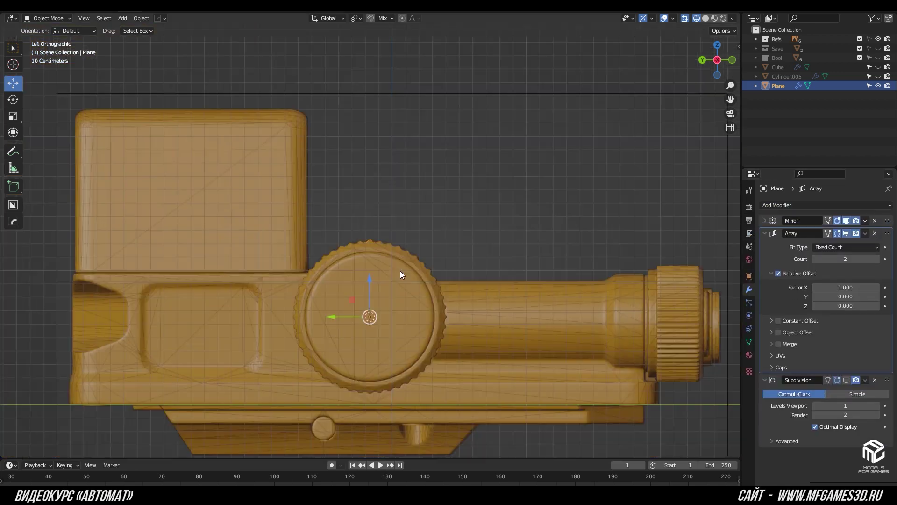
{"action": "scroll", "coordinate": [400, 271], "scroll_direction": "down", "scroll_amount": 1}
{"action": "key", "text": "shift+s"}
{"action": "left_click", "coordinate": [453, 296]}
{"action": "key", "text": "shift+a"}
{"action": "left_click", "coordinate": [514, 317]}
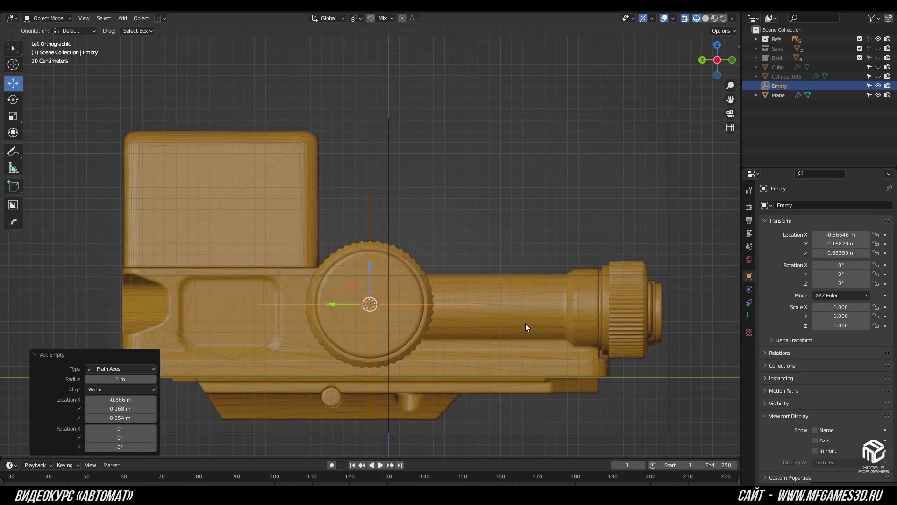
Step: Enable Merge in the tooth plane's Array modifier
{"action": "scroll", "coordinate": [526, 324], "scroll_direction": "up", "scroll_amount": 5}
{"action": "scroll", "coordinate": [380, 238], "scroll_direction": "up", "scroll_amount": 4}
{"action": "scroll", "coordinate": [382, 240], "scroll_direction": "up", "scroll_amount": 1}
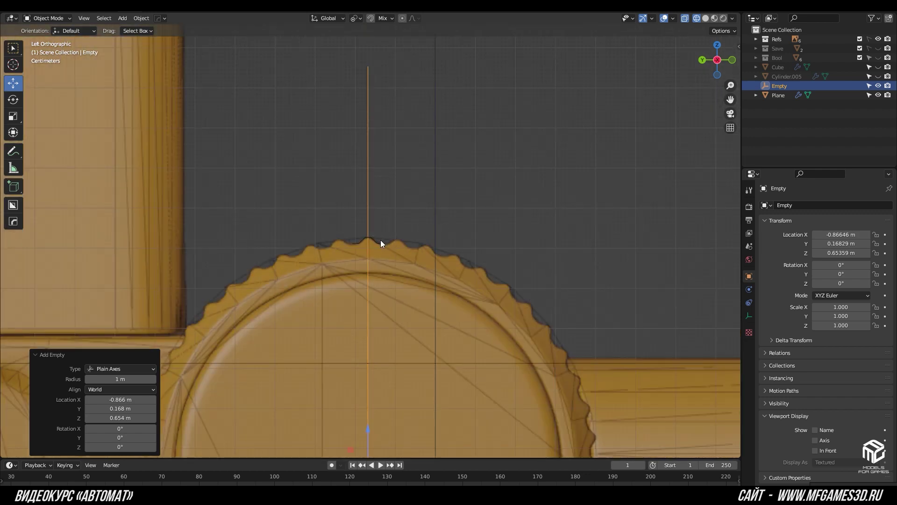
{"action": "left_click", "coordinate": [381, 239]}
{"action": "left_click", "coordinate": [762, 233]}
{"action": "left_click", "coordinate": [776, 205]}
{"action": "key", "text": "Escape"}
{"action": "left_click", "coordinate": [765, 233]}
{"action": "left_click", "coordinate": [772, 344]}
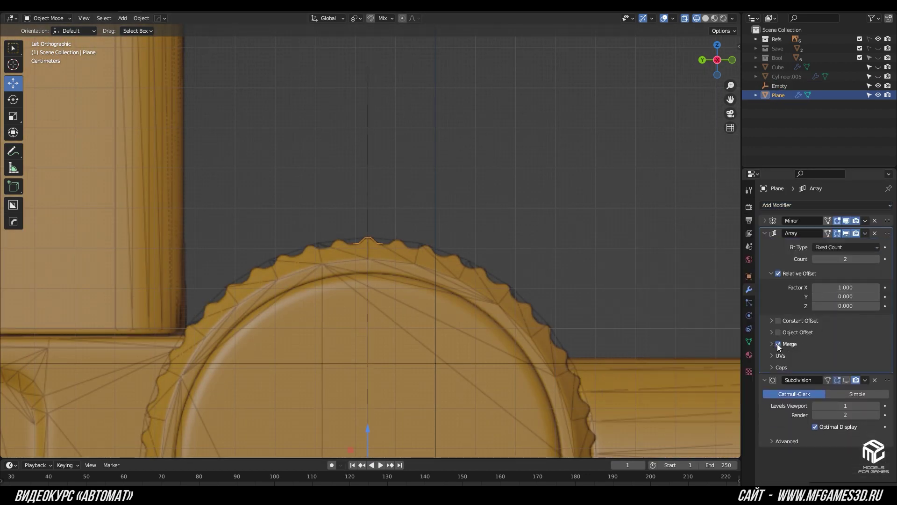
{"action": "left_click", "coordinate": [778, 344]}
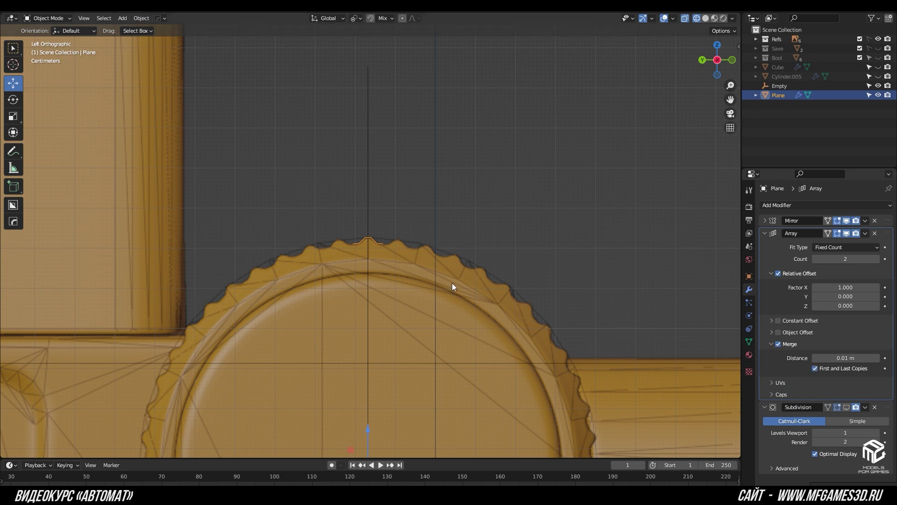
Step: Turn off Relative Offset, use the Empty as Object Offset, and rotate it about X
{"action": "scroll", "coordinate": [453, 282], "scroll_direction": "up", "scroll_amount": 1}
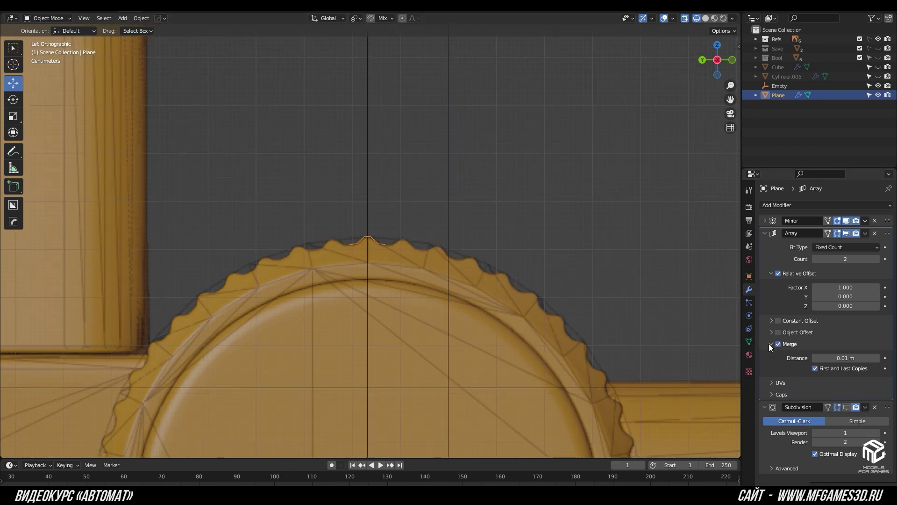
{"action": "left_click", "coordinate": [774, 274]}
{"action": "left_click", "coordinate": [774, 333]}
{"action": "left_click", "coordinate": [875, 346]}
{"action": "left_click", "coordinate": [396, 191]}
{"action": "key", "text": "r"}
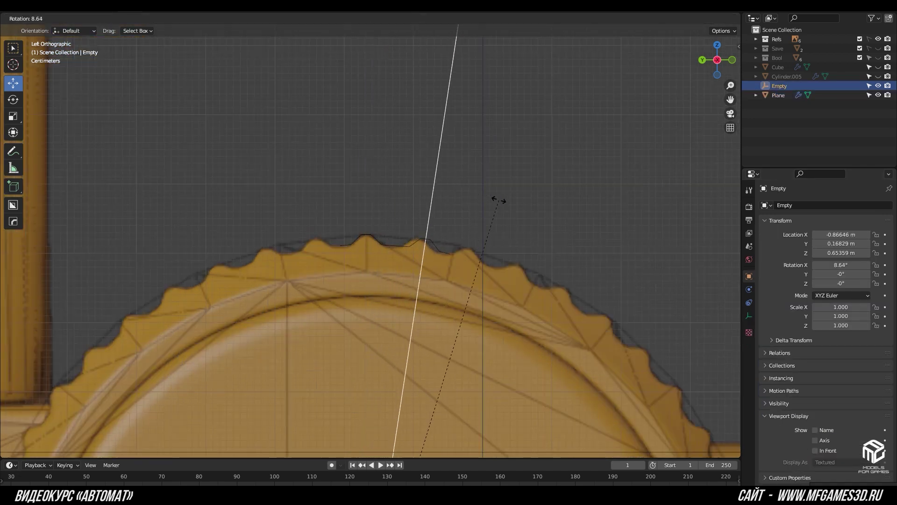
{"action": "left_click", "coordinate": [511, 203]}
Step: Set the array Count to 48 and rotate the Empty to 7.5° on X
{"action": "left_click", "coordinate": [464, 265]}
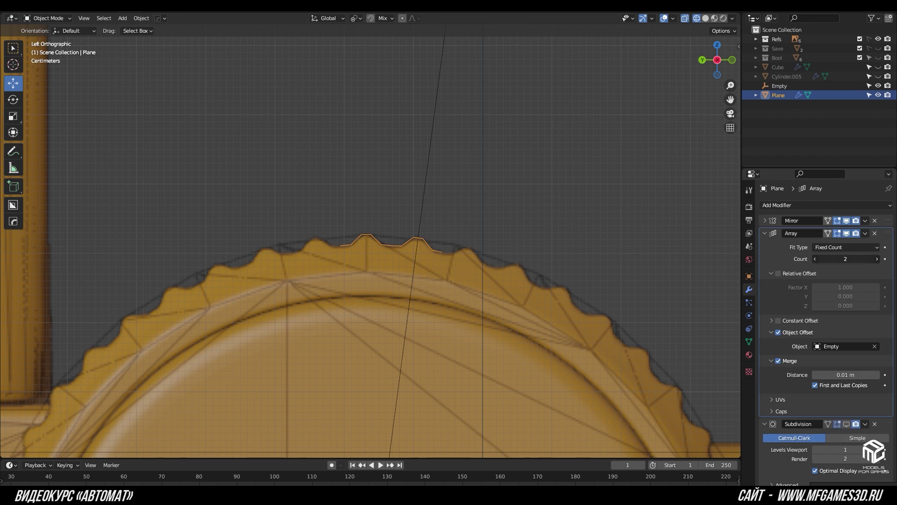
{"action": "left_click", "coordinate": [878, 262]}
{"action": "left_click", "coordinate": [461, 189]}
{"action": "key", "text": "r"}
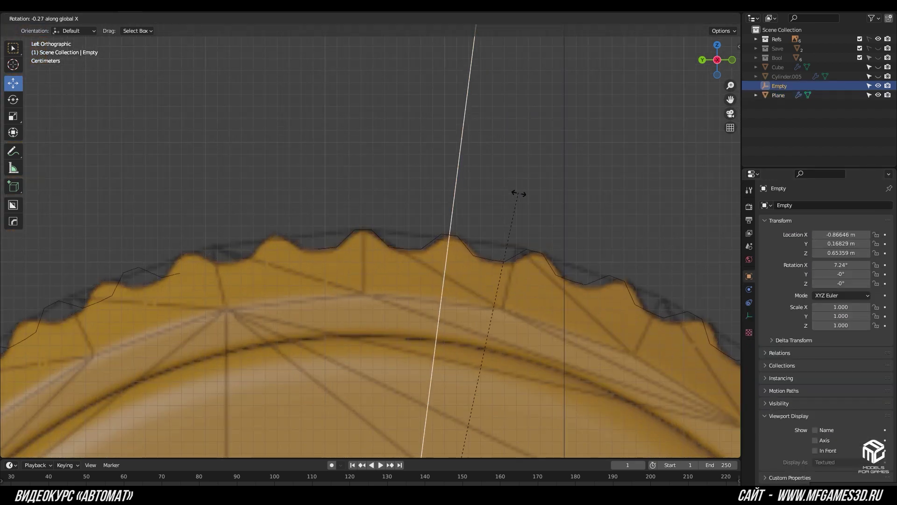
{"action": "left_click", "coordinate": [601, 263]}
{"action": "scroll", "coordinate": [556, 262], "scroll_direction": "up", "scroll_amount": 5}
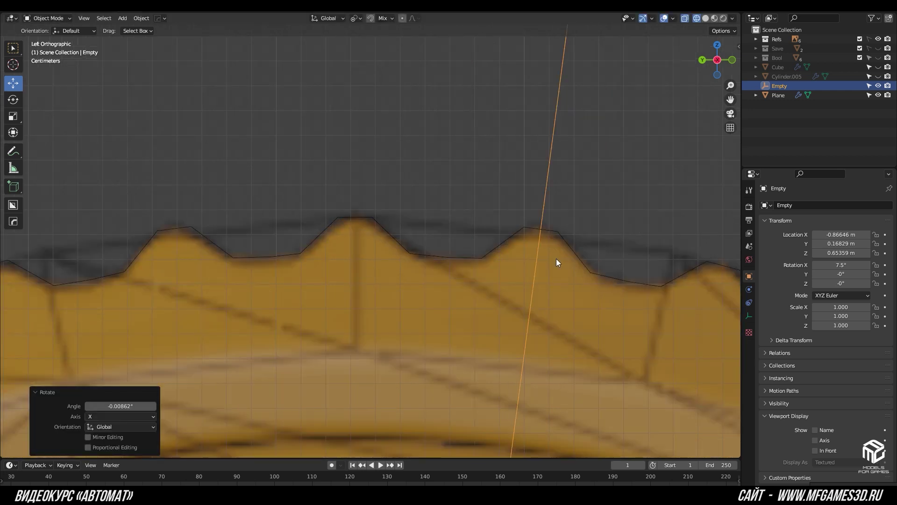
{"action": "left_click", "coordinate": [501, 255]}
{"action": "key", "text": "Tab"}
{"action": "scroll", "coordinate": [505, 239], "scroll_direction": "up", "scroll_amount": 1}
Step: Select the tooth's flank edges and dissolve the extra flank geometry
{"action": "left_click_drag", "start_coordinate": [498, 259], "coordinate": [428, 267]}
{"action": "key", "text": "Escape"}
{"action": "key", "text": "n"}
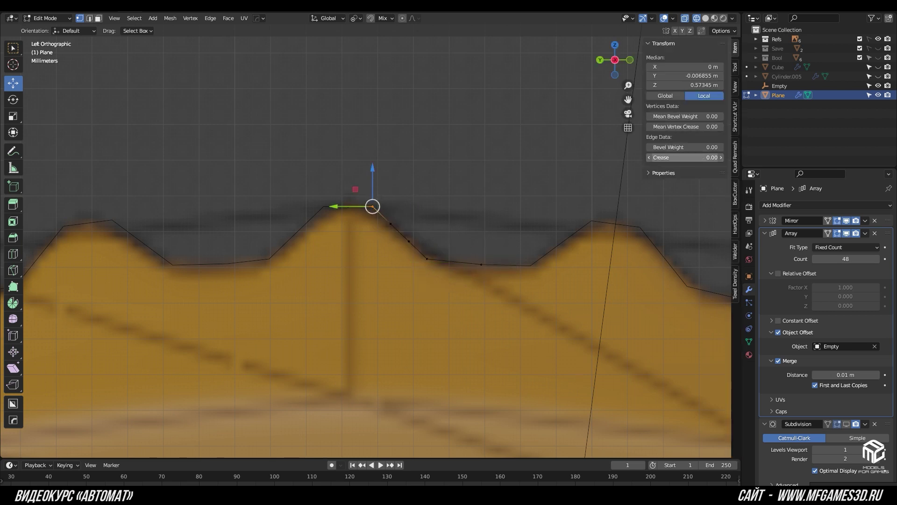
{"action": "scroll", "coordinate": [481, 236], "scroll_direction": "down", "scroll_amount": 5}
{"action": "middle_click_drag", "start_coordinate": [481, 236], "coordinate": [395, 230]}
{"action": "key", "text": "2"}
{"action": "left_click", "coordinate": [371, 234]}
{"action": "key", "text": "ctrl+x"}
Step: In the left side view, select the vertex at the end of the flank
{"action": "key", "text": "KP_3"}
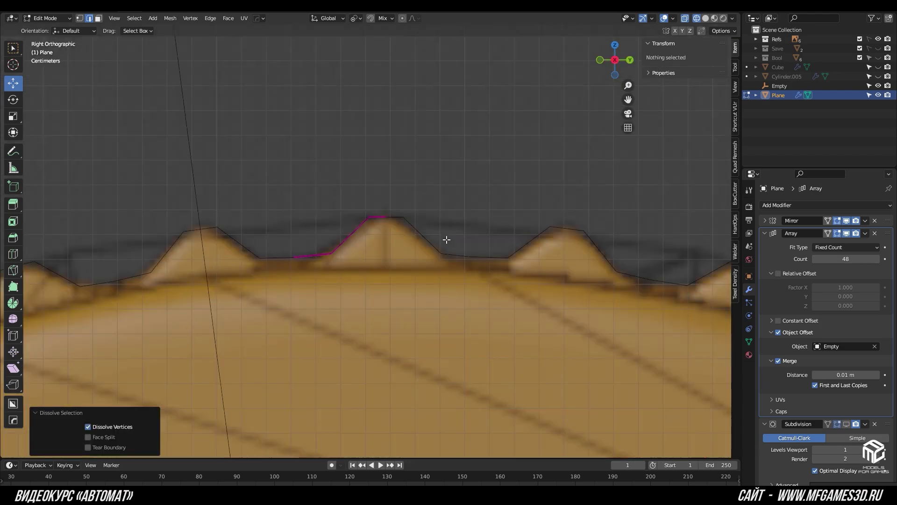
{"action": "scroll", "coordinate": [468, 239], "scroll_direction": "down", "scroll_amount": 2}
{"action": "scroll", "coordinate": [470, 237], "scroll_direction": "down", "scroll_amount": 3}
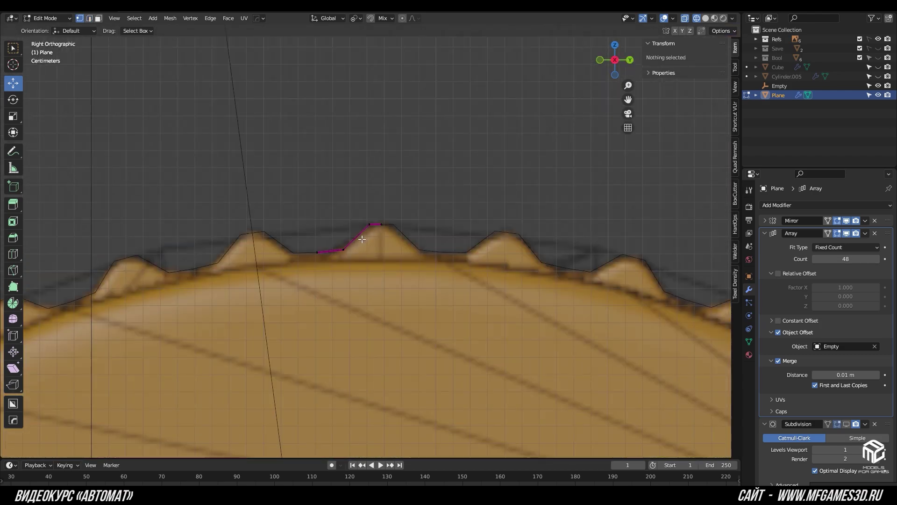
{"action": "key", "text": "ctrl+KP_3"}
{"action": "key", "text": "1"}
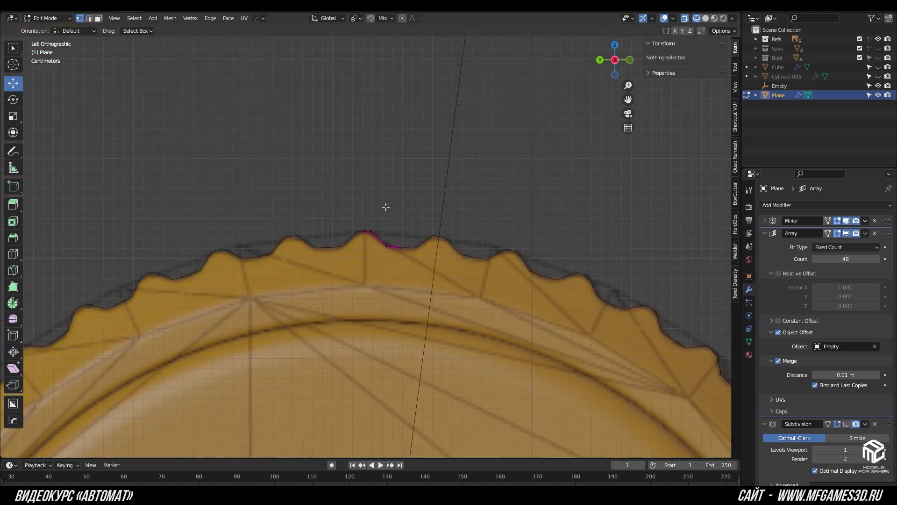
{"action": "left_click", "coordinate": [388, 214]}
{"action": "scroll", "coordinate": [388, 215], "scroll_direction": "down", "scroll_amount": 4}
{"action": "scroll", "coordinate": [402, 224], "scroll_direction": "up", "scroll_amount": 4}
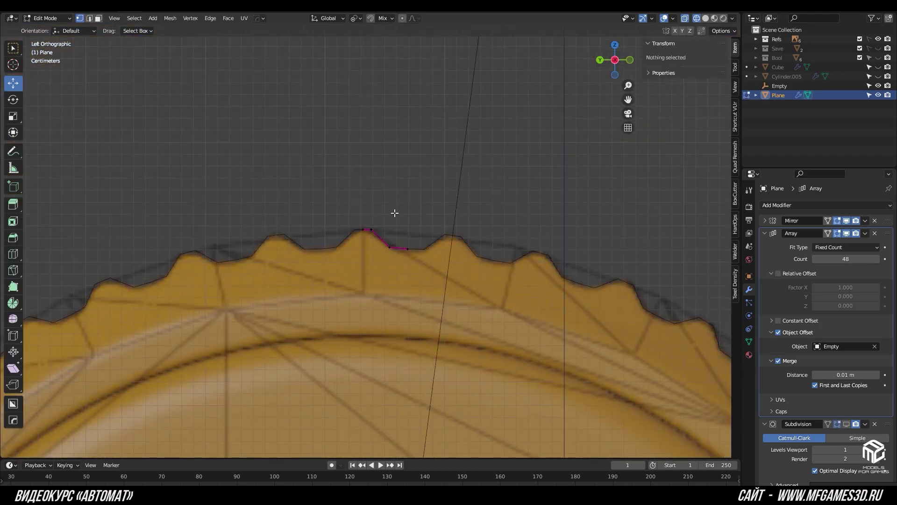
{"action": "scroll", "coordinate": [437, 240], "scroll_direction": "up", "scroll_amount": 2}
{"action": "scroll", "coordinate": [442, 246], "scroll_direction": "up", "scroll_amount": 2}
{"action": "scroll", "coordinate": [442, 246], "scroll_direction": "up", "scroll_amount": 3}
Step: Slide the flank-end vertex along its normal Z using Normal transform orientation
{"action": "left_click", "coordinate": [328, 18]}
{"action": "left_click", "coordinate": [323, 71]}
{"action": "key", "text": "g"}
{"action": "key", "text": "z"}
{"action": "left_click", "coordinate": [439, 256]}
{"action": "scroll", "coordinate": [487, 226], "scroll_direction": "up", "scroll_amount": 1}
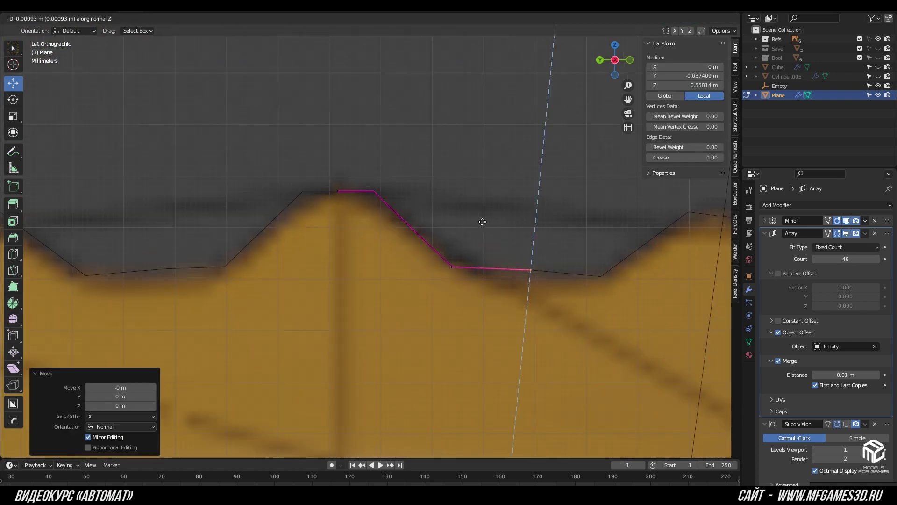
Step: Select the trailing last vertex of the tooth outline
{"action": "key", "text": "alt+a"}
{"action": "key", "text": "c"}
{"action": "left_click", "coordinate": [529, 271]}
{"action": "key", "text": "g"}
{"action": "key", "text": "z"}
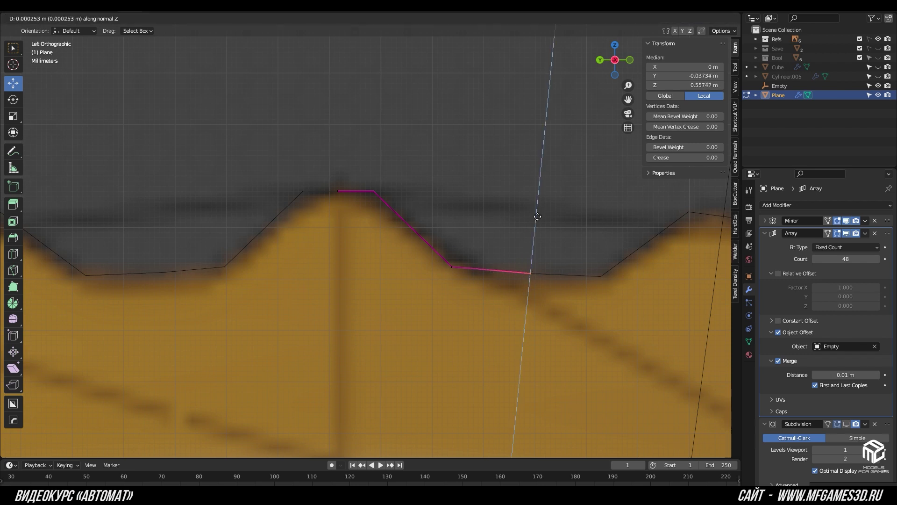
{"action": "right_click", "coordinate": [527, 209]}
{"action": "left_click", "coordinate": [451, 266]}
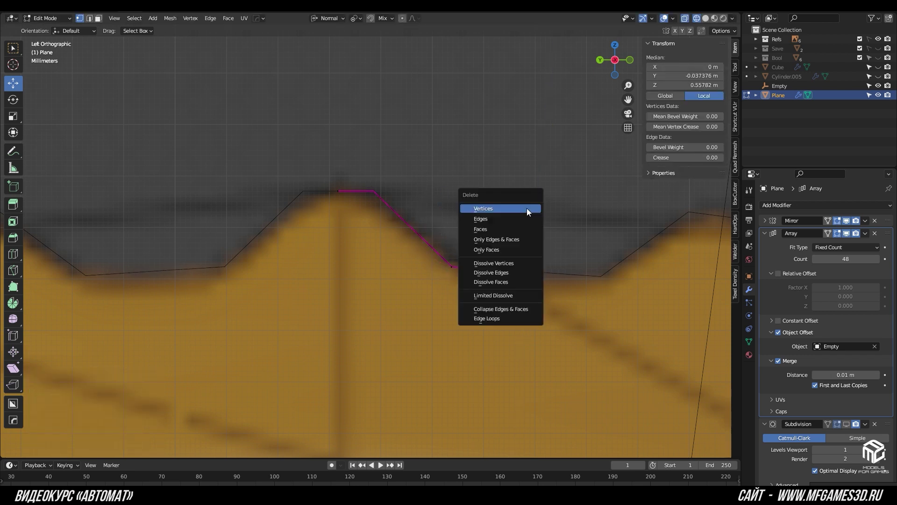
Step: Delete the trailing vertex and extrude a new base vertex -0.013444 m along global Y
{"action": "left_click", "coordinate": [327, 19]}
{"action": "left_click", "coordinate": [325, 49]}
{"action": "key", "text": "g"}
{"action": "key", "text": "y"}
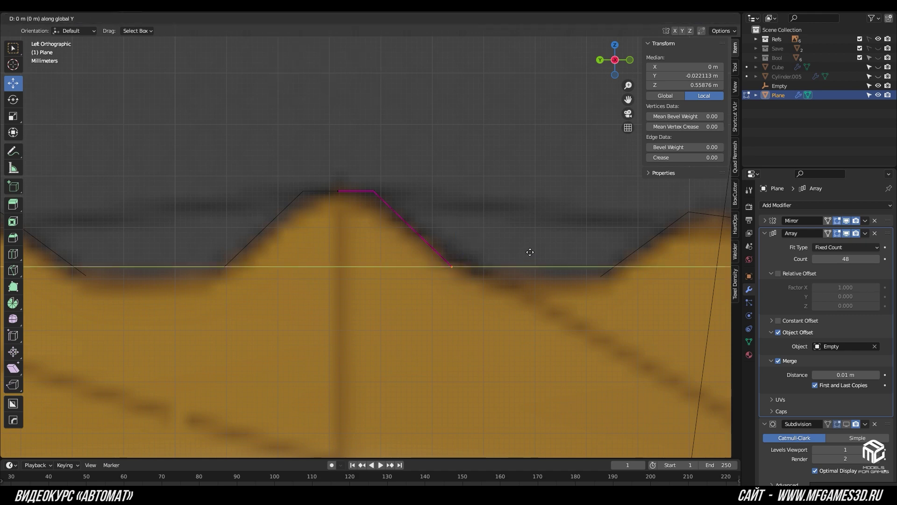
{"action": "left_click", "coordinate": [595, 261]}
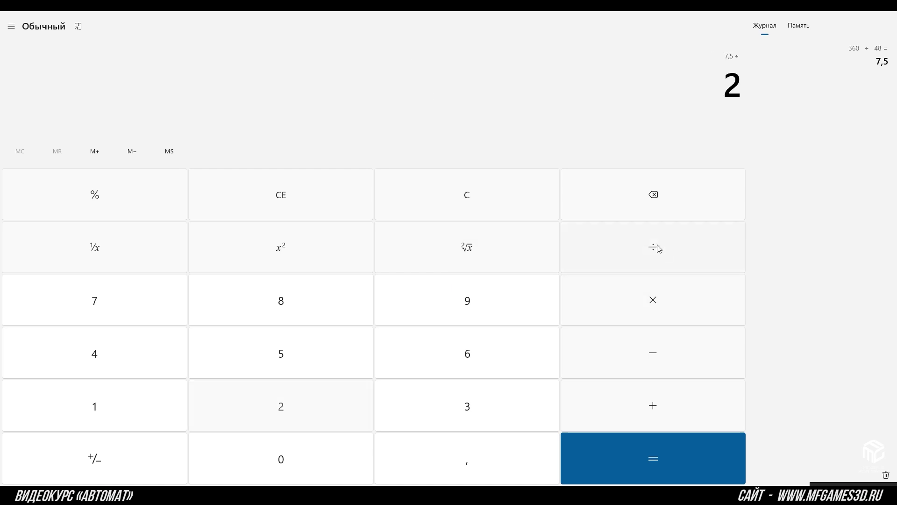
{"action": "scroll", "coordinate": [500, 214], "scroll_direction": "up", "scroll_amount": 2}
{"action": "scroll", "coordinate": [500, 215], "scroll_direction": "down", "scroll_amount": 2}
Step: Delete the stray extruded vertex and duplicate the tooth profile edges in place
{"action": "key", "text": "x"}
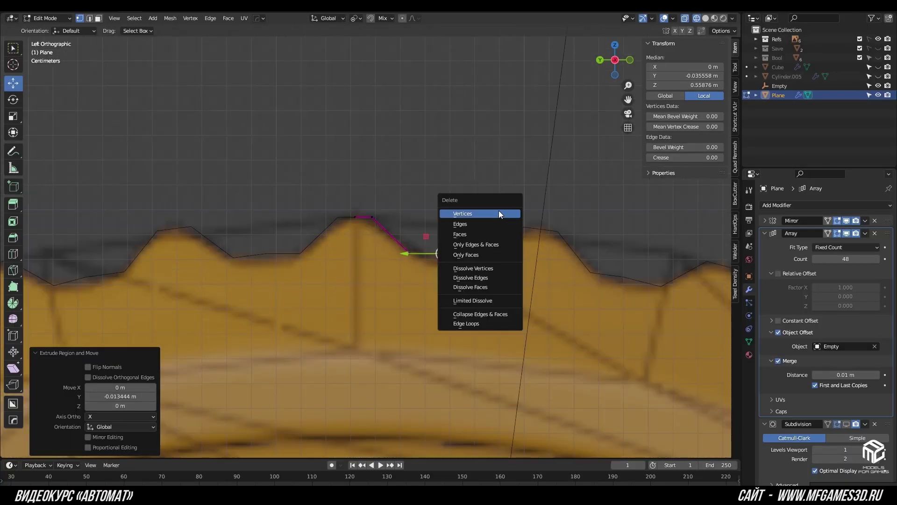
{"action": "left_click", "coordinate": [500, 214]}
{"action": "key", "text": "ctrl+z"}
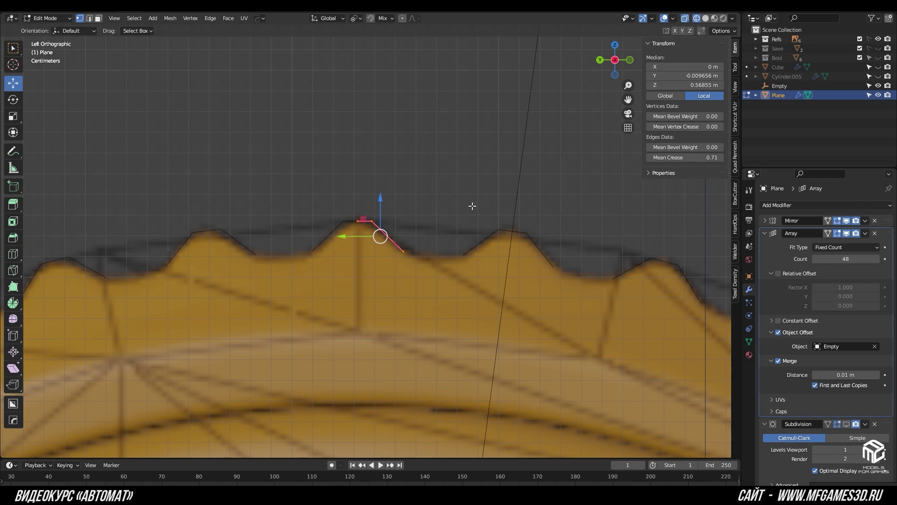
{"action": "key", "text": "shift+d"}
{"action": "right_click", "coordinate": [472, 206]}
{"action": "key", "text": "r"}
{"action": "type", "text": "3.75"}
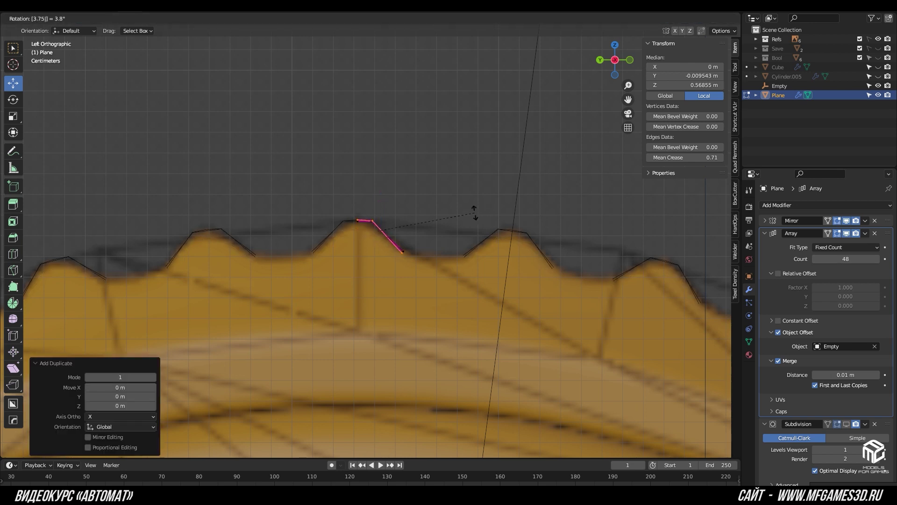
{"action": "right_click", "coordinate": [474, 212]}
Step: Rotate the duplicate 3.75° around the 3D cursor at the dial centre to test spacing
{"action": "scroll", "coordinate": [474, 212], "scroll_direction": "down", "scroll_amount": 5}
{"action": "key", "text": "shift+s"}
{"action": "left_click", "coordinate": [355, 18]}
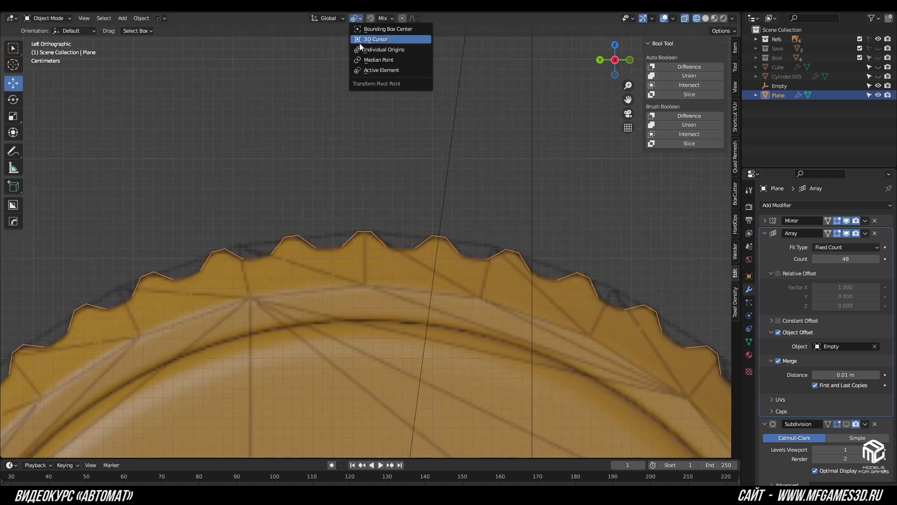
{"action": "left_click", "coordinate": [380, 38]}
{"action": "scroll", "coordinate": [450, 206], "scroll_direction": "up", "scroll_amount": 5}
{"action": "type", "text": "r3"}
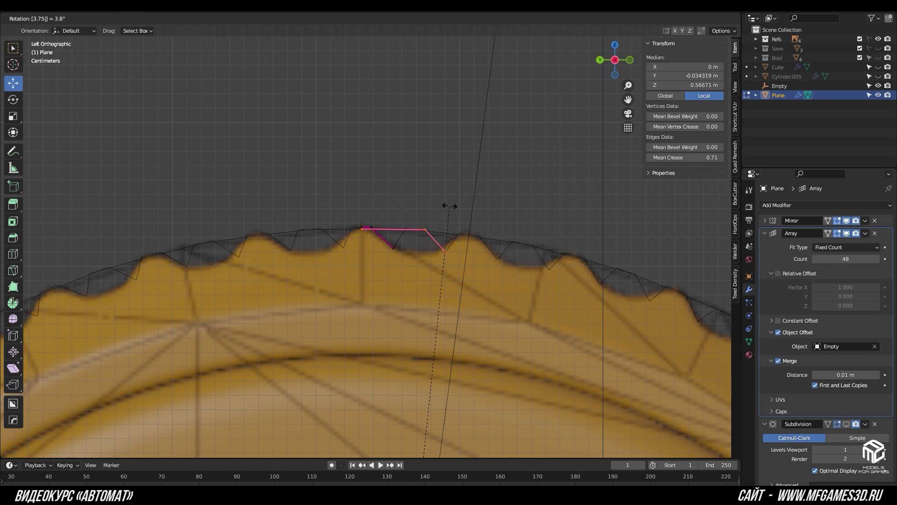
{"action": "key", "text": "Return"}
{"action": "scroll", "coordinate": [449, 206], "scroll_direction": "up", "scroll_amount": 4}
{"action": "scroll", "coordinate": [467, 198], "scroll_direction": "down", "scroll_amount": 2}
Step: Remove the Mirror modifier and frame the whole tooth outline in Edit Mode
{"action": "key", "text": "Tab"}
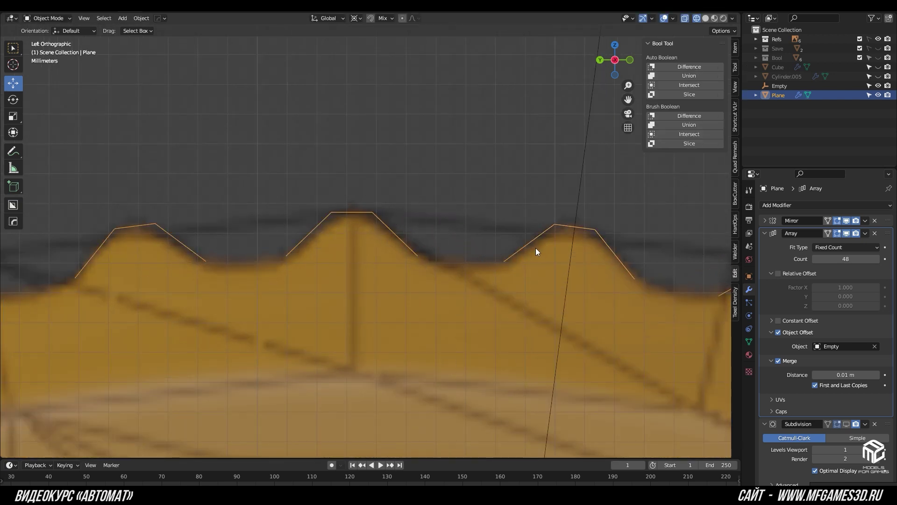
{"action": "scroll", "coordinate": [537, 246], "scroll_direction": "down", "scroll_amount": 3}
{"action": "left_click", "coordinate": [843, 233]}
{"action": "key", "text": "ctrl+a"}
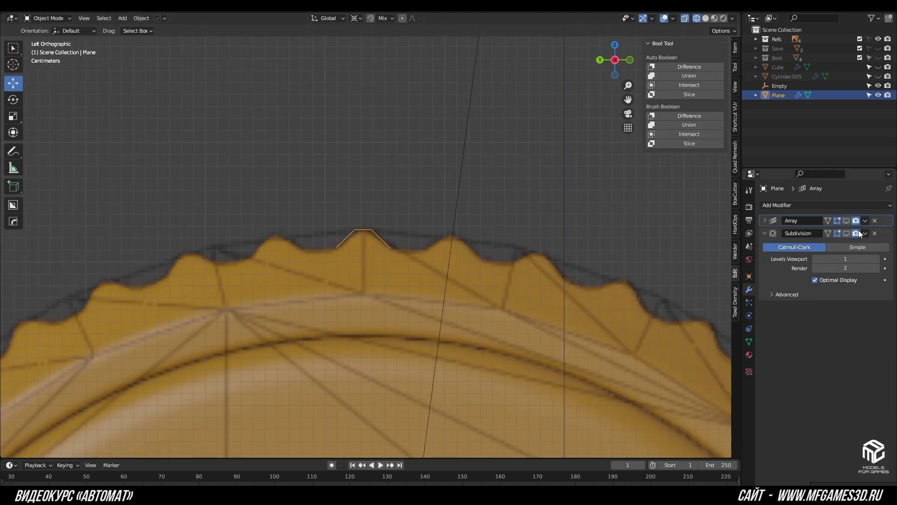
{"action": "key", "text": "Tab"}
{"action": "key", "text": "KP_Decimal"}
Step: Extrude the tooth outline along Z into a strip of faces
{"action": "key", "text": "shift+d"}
{"action": "right_click", "coordinate": [374, 227]}
{"action": "type", "text": "r3"}
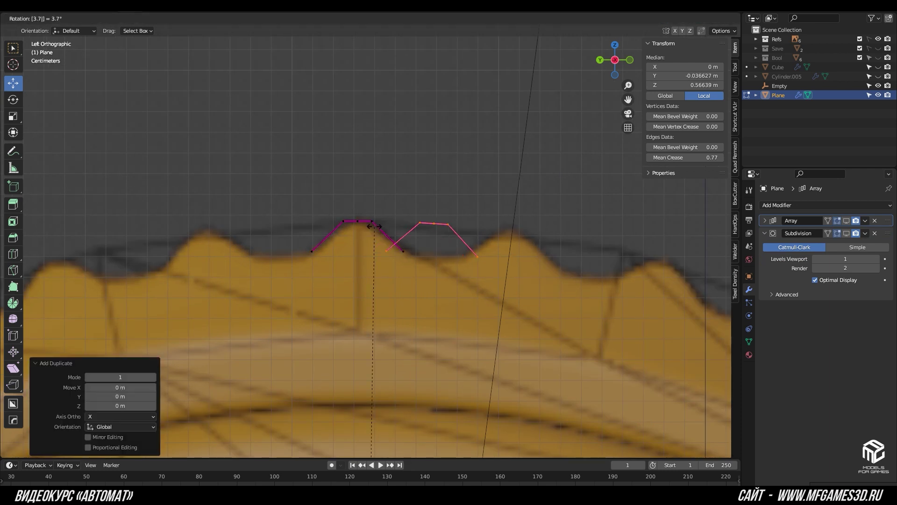
{"action": "key", "text": "Escape"}
{"action": "scroll", "coordinate": [365, 203], "scroll_direction": "up", "scroll_amount": 2}
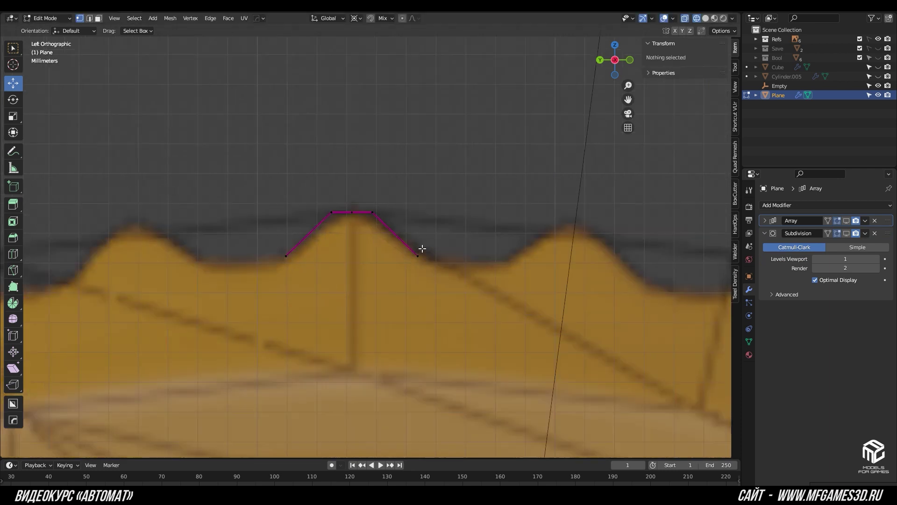
{"action": "key", "text": "g"}
{"action": "key", "text": "z"}
{"action": "left_click", "coordinate": [427, 260]}
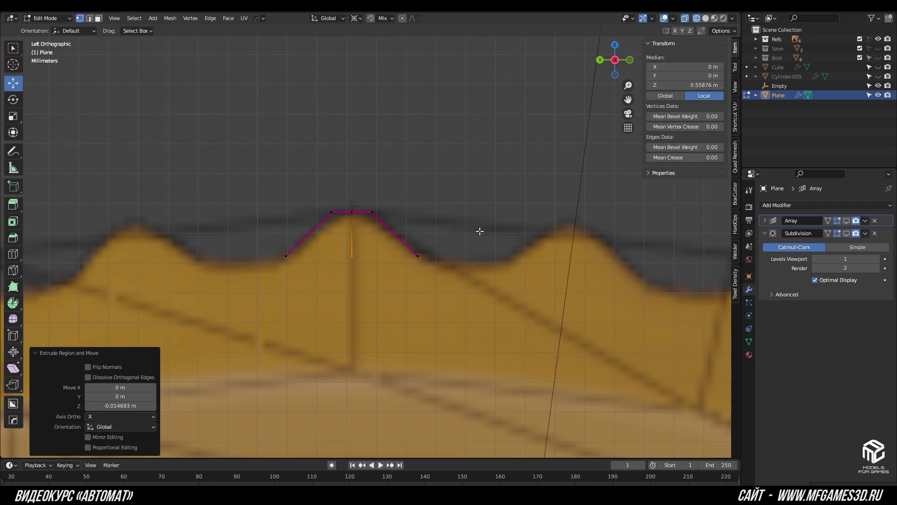
Step: Try another rotated duplicate, select the strip's end face, and undo those changes
{"action": "key", "text": "shift+d"}
{"action": "key", "text": "Escape"}
{"action": "key", "text": "r"}
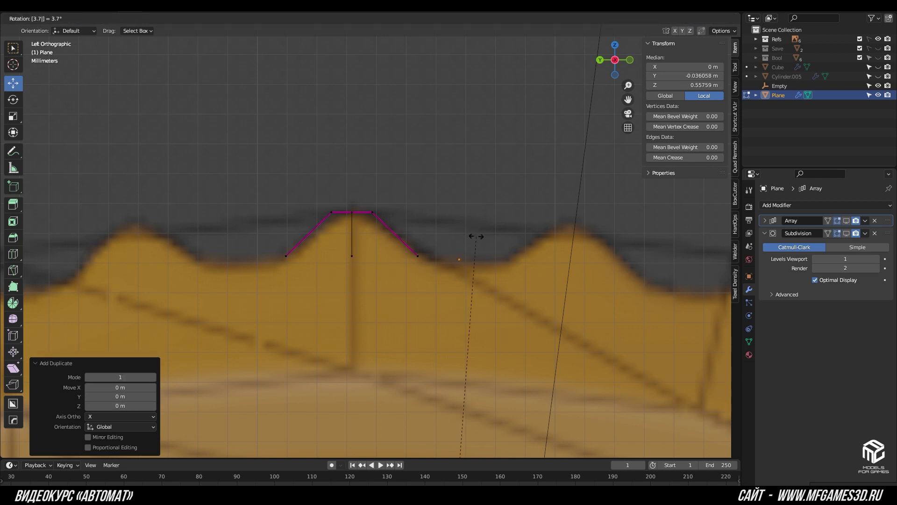
{"action": "key", "text": "Escape"}
{"action": "key", "text": "alt+a"}
{"action": "left_click_drag", "start_coordinate": [360, 284], "coordinate": [439, 200]}
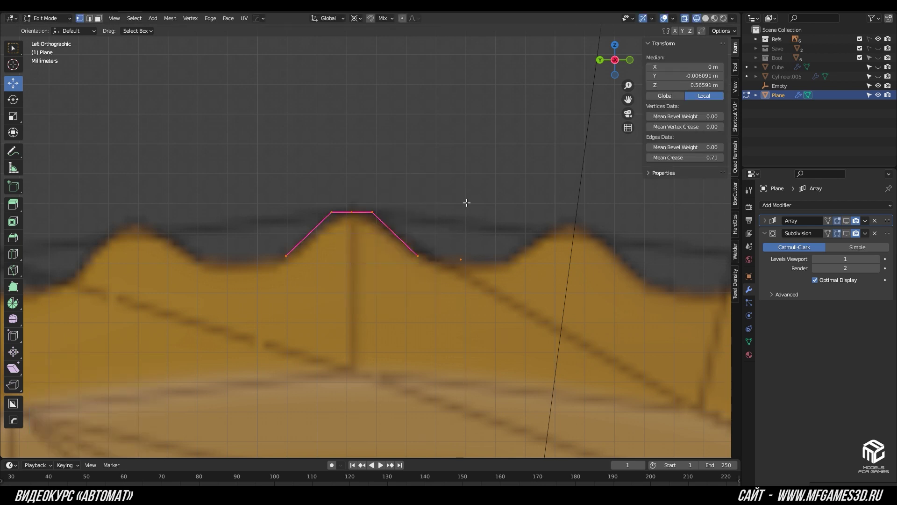
{"action": "middle_click_drag", "start_coordinate": [436, 240], "coordinate": [489, 253]}
{"action": "middle_click_drag", "start_coordinate": [427, 248], "coordinate": [457, 360]}
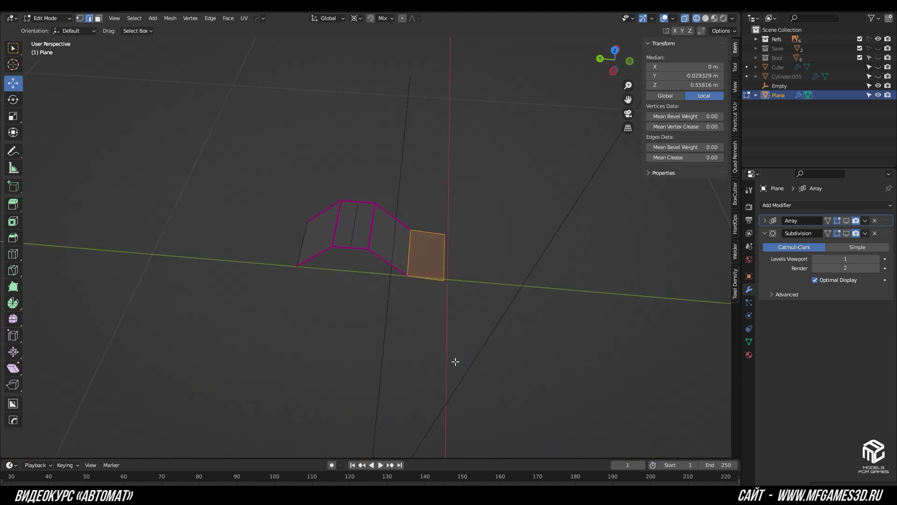
{"action": "key", "text": "2"}
{"action": "key", "text": "ctrl+z"}
{"action": "key", "text": "ctrl+z"}
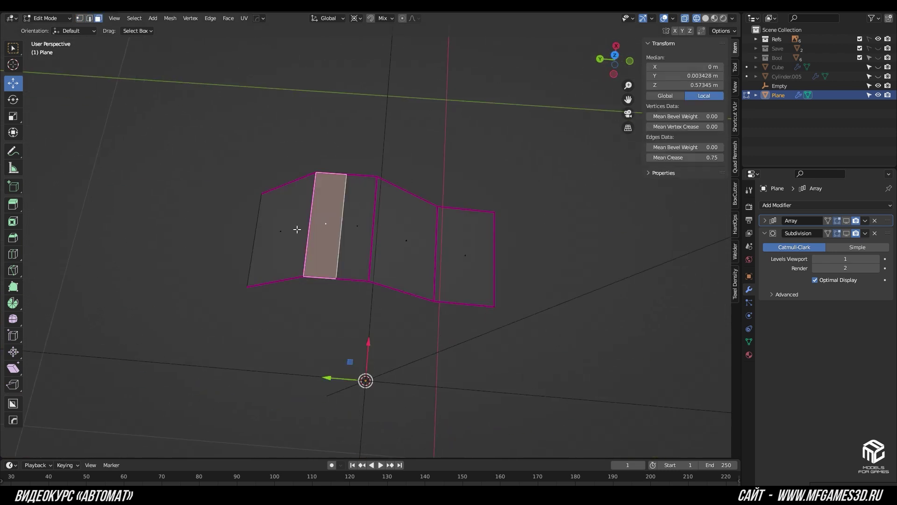
{"action": "key", "text": "ctrl+z"}
{"action": "key", "text": "ctrl+z"}
Step: Delete the extra faces from the strip and add a Mirror modifier
{"action": "key", "text": "ctrl+alt+z"}
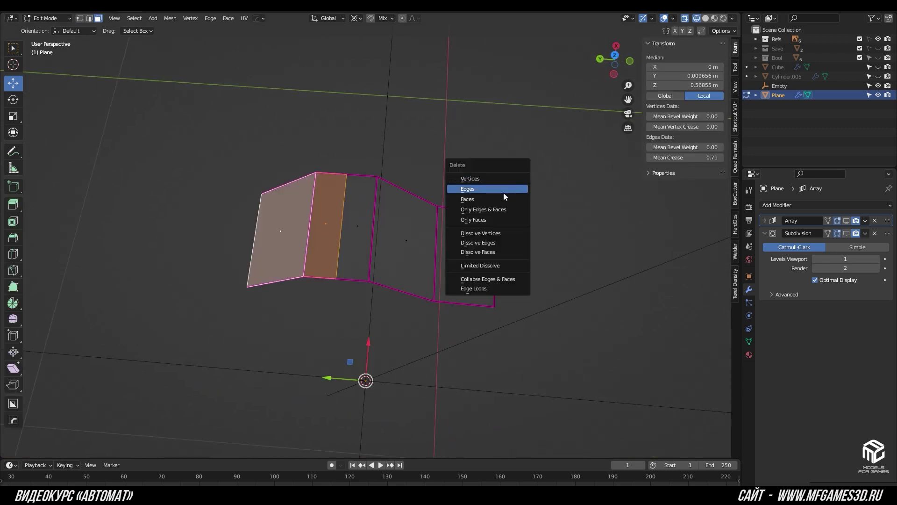
{"action": "left_click", "coordinate": [504, 193]}
{"action": "left_click", "coordinate": [794, 204]}
{"action": "left_click", "coordinate": [714, 314]}
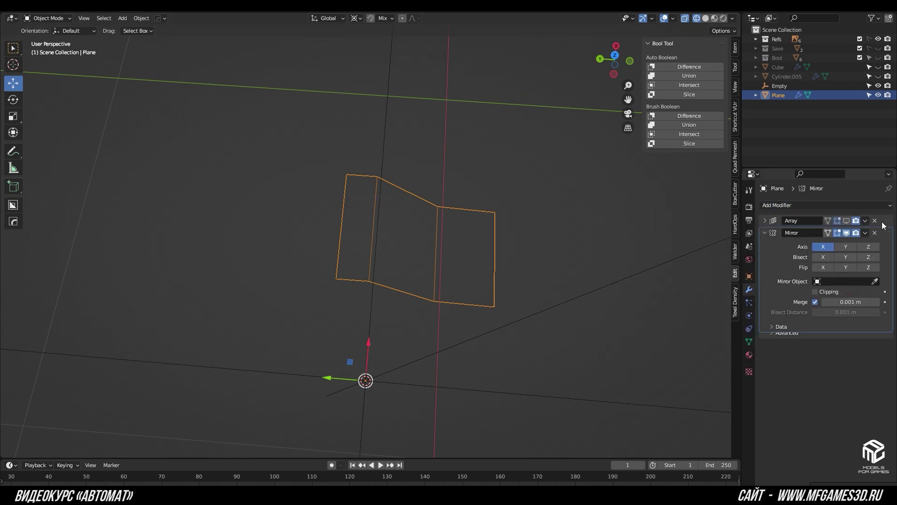
Step: Move Mirror above Array, show Array and Subdivision in viewport, and mirror across Y
{"action": "left_click", "coordinate": [765, 221]}
{"action": "left_click", "coordinate": [846, 236]}
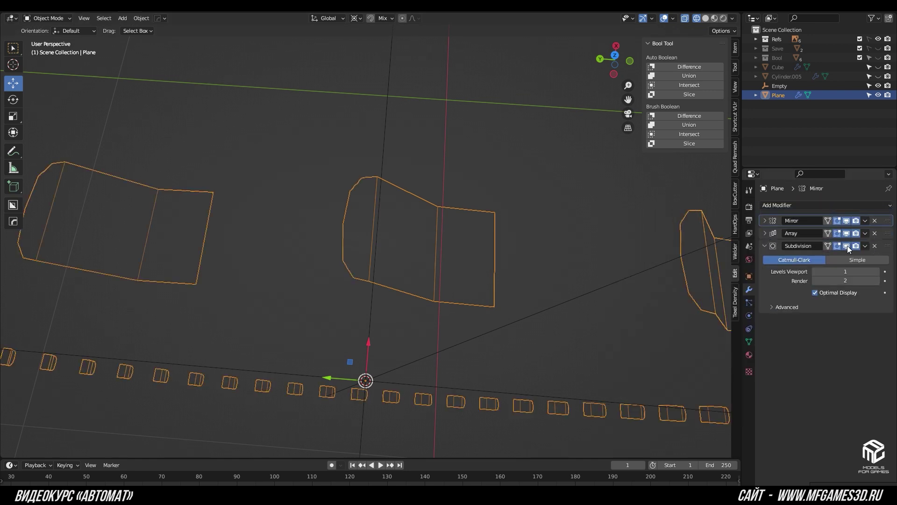
{"action": "left_click", "coordinate": [765, 221]}
{"action": "left_click", "coordinate": [846, 234]}
Step: Check the tooth ring from the right side and front views, then enter Edit Mode
{"action": "key", "text": "KP_3"}
{"action": "scroll", "coordinate": [436, 153], "scroll_direction": "up", "scroll_amount": 3}
{"action": "scroll", "coordinate": [403, 248], "scroll_direction": "down", "scroll_amount": 3}
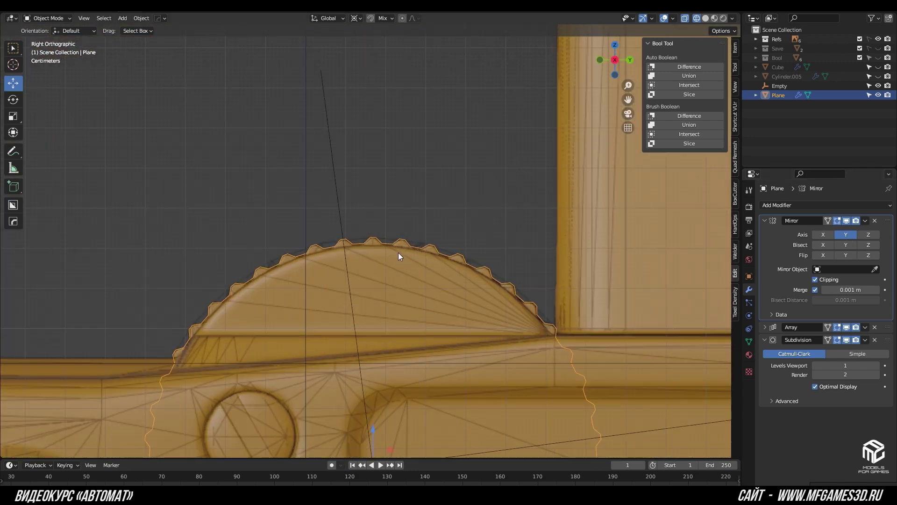
{"action": "key", "text": "KP_1"}
{"action": "scroll", "coordinate": [397, 253], "scroll_direction": "down", "scroll_amount": 2}
{"action": "scroll", "coordinate": [369, 222], "scroll_direction": "up", "scroll_amount": 2}
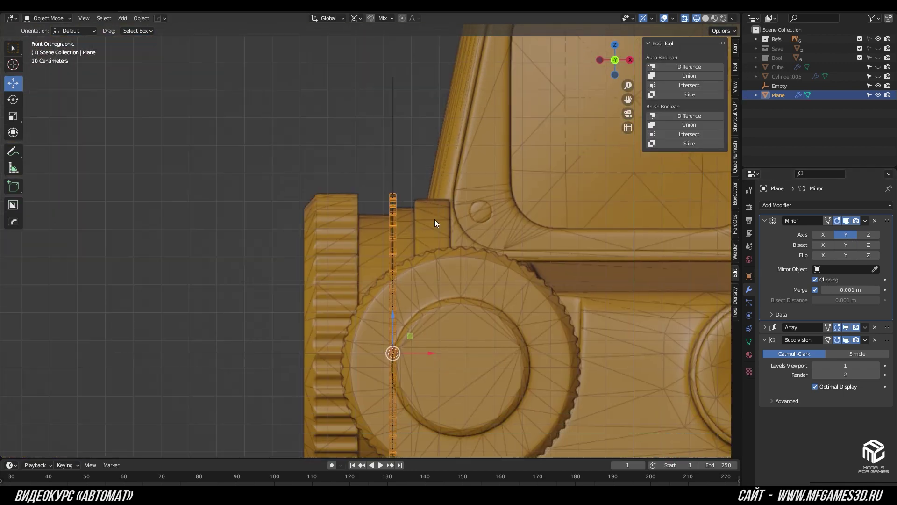
{"action": "key", "text": "Tab"}
Step: Move the tooth strip -0.13786 m along X onto the dial and unhide Cylinder.005
{"action": "key", "text": "g"}
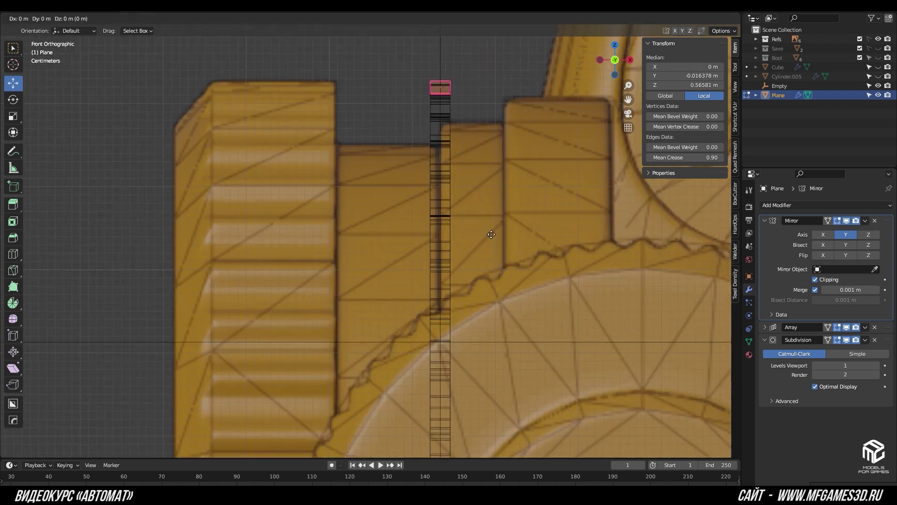
{"action": "key", "text": "x"}
{"action": "key", "text": "Return"}
{"action": "left_click", "coordinate": [879, 76]}
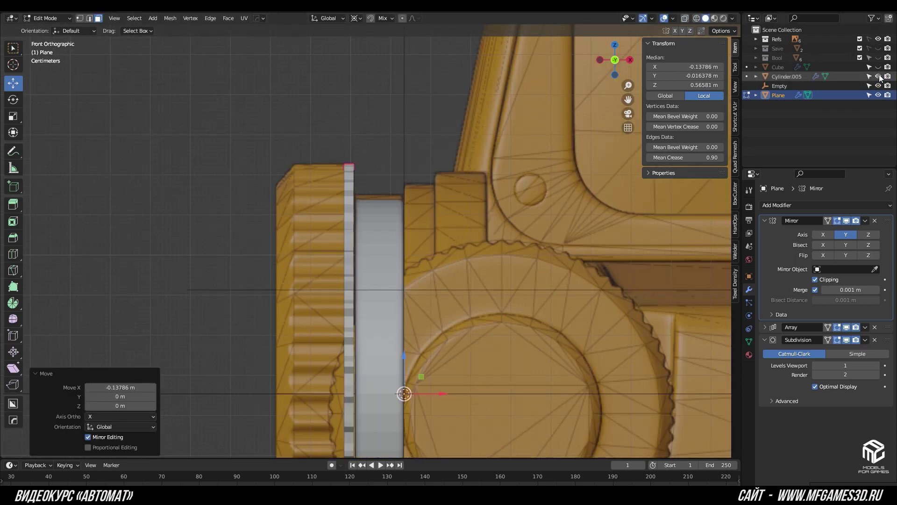
{"action": "mouse_move", "coordinate": [63, 248]}
{"action": "middle_mouse_down"}
{"action": "mouse_move", "coordinate": [357, 255]}
{"action": "mouse_move", "coordinate": [387, 276]}
{"action": "middle_mouse_up"}
Step: With Active Element pivot, shift one tooth's top along X to widen the teeth
{"action": "key", "text": "alt+a"}
{"action": "left_click", "coordinate": [358, 254]}
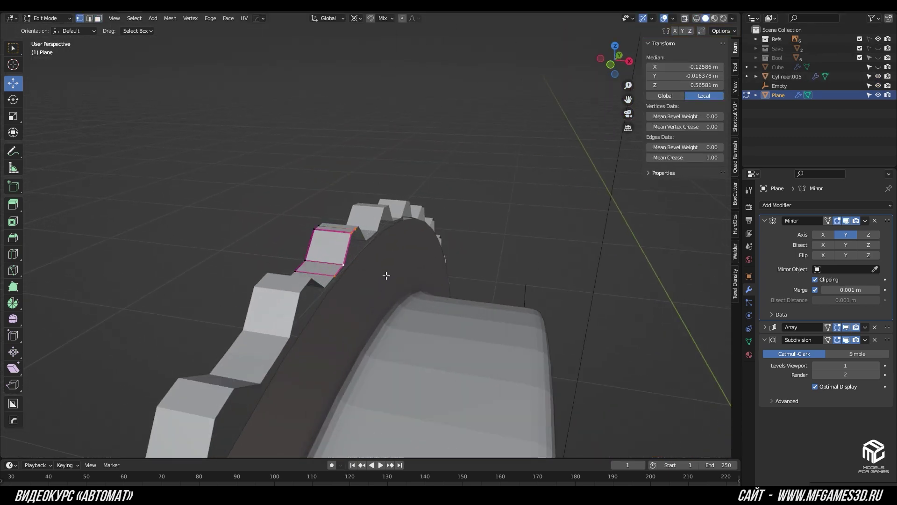
{"action": "left_click", "coordinate": [356, 18]}
{"action": "left_click", "coordinate": [370, 74]}
{"action": "left_click_drag", "start_coordinate": [374, 271], "coordinate": [365, 257]}
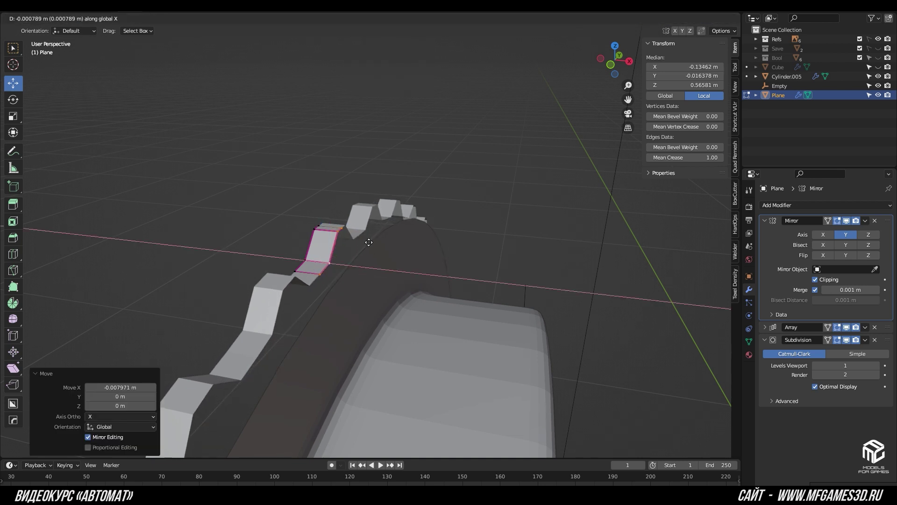
{"action": "mouse_move", "coordinate": [369, 243]}
{"action": "middle_mouse_down", "text": "shift"}
{"action": "mouse_move", "coordinate": [386, 116]}
{"action": "mouse_move", "coordinate": [403, 177]}
{"action": "middle_mouse_up", "text": "shift"}
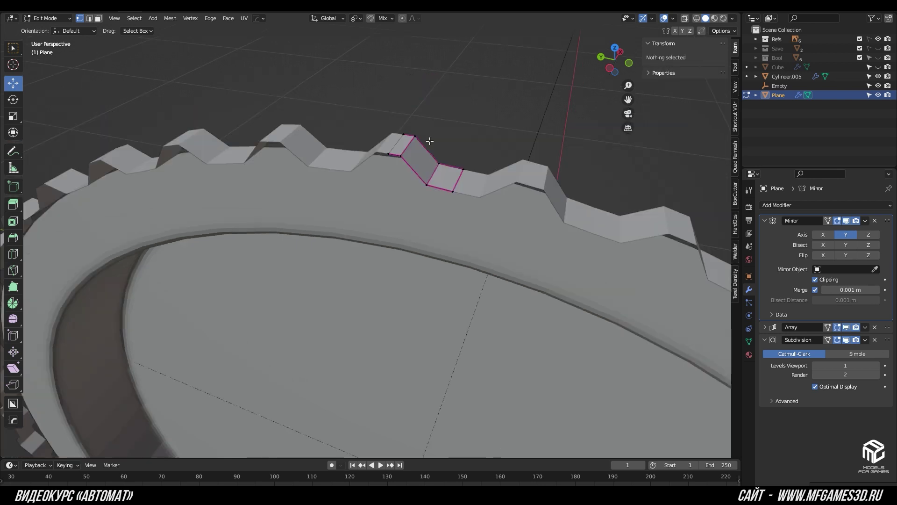
{"action": "key", "text": "KP_1"}
Step: Move the top edge along X to the dial's left side, and try then revert a shear
{"action": "key", "text": "g"}
{"action": "key", "text": "x"}
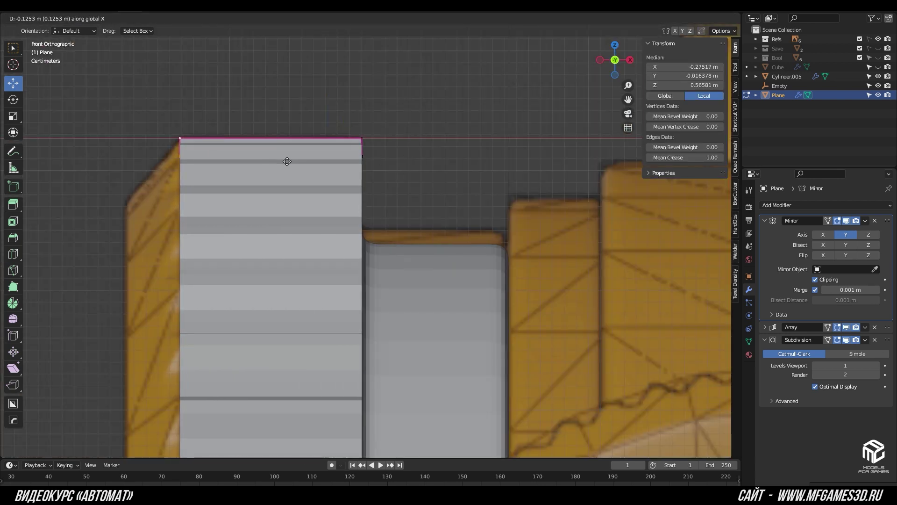
{"action": "left_click", "coordinate": [287, 161]}
{"action": "middle_click_drag", "start_coordinate": [286, 160], "coordinate": [359, 189], "text": "shift"}
{"action": "left_click", "coordinate": [13, 368]}
{"action": "mouse_move", "coordinate": [281, 142]}
{"action": "left_mouse_down"}
{"action": "mouse_move", "coordinate": [563, 195]}
{"action": "mouse_move", "coordinate": [515, 192]}
{"action": "left_mouse_up"}
{"action": "key", "text": "ctrl+z"}
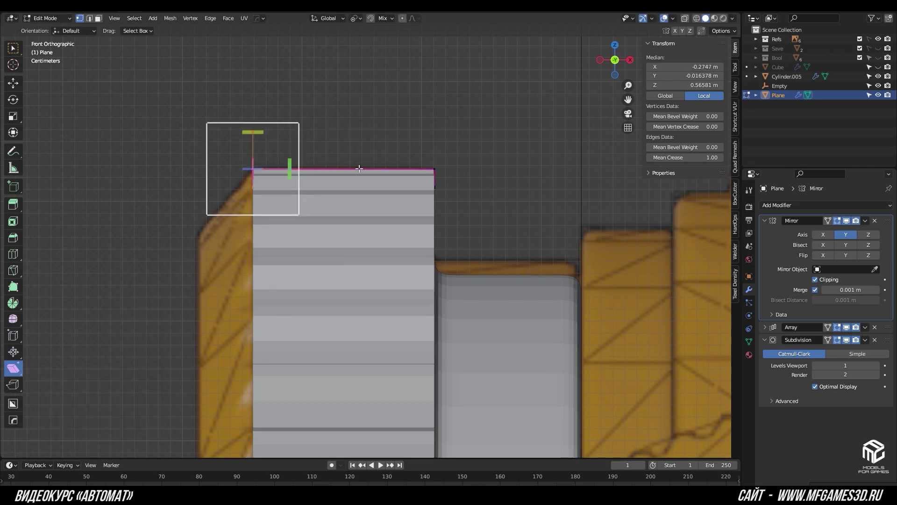
{"action": "middle_click_drag", "start_coordinate": [495, 176], "coordinate": [415, 211]}
Step: In Left Orthographic view, enable X-ray and clear the selection to compare with the reference
{"action": "key", "text": "ctrl+KP_3"}
{"action": "key", "text": "2"}
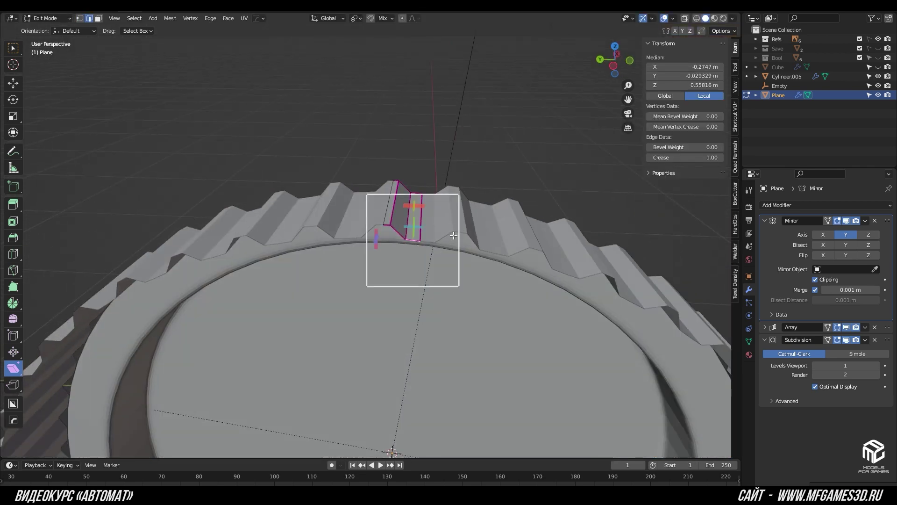
{"action": "key", "text": "alt+z"}
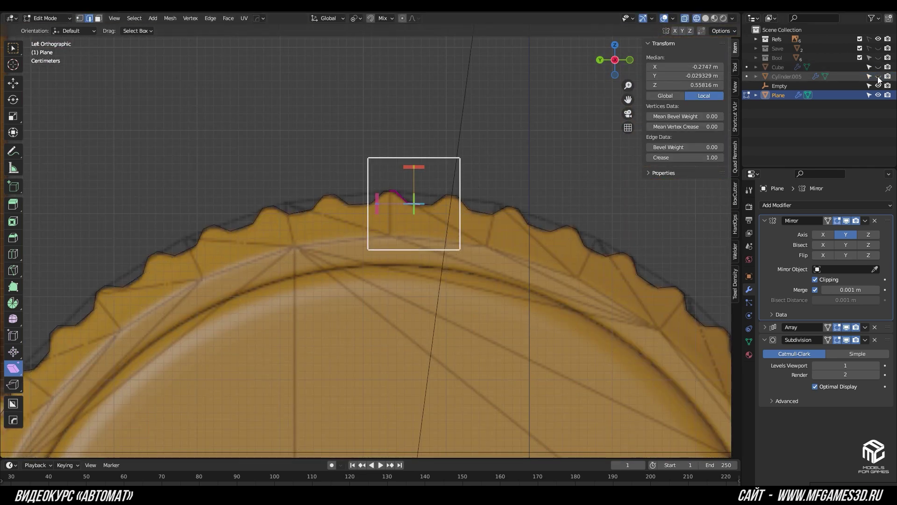
{"action": "scroll", "coordinate": [491, 218], "scroll_direction": "up", "scroll_amount": 3}
{"action": "key", "text": "3"}
{"action": "mouse_move", "coordinate": [518, 173]}
{"action": "middle_mouse_down"}
{"action": "mouse_move", "coordinate": [456, 196]}
{"action": "mouse_move", "coordinate": [515, 177]}
{"action": "middle_mouse_up"}
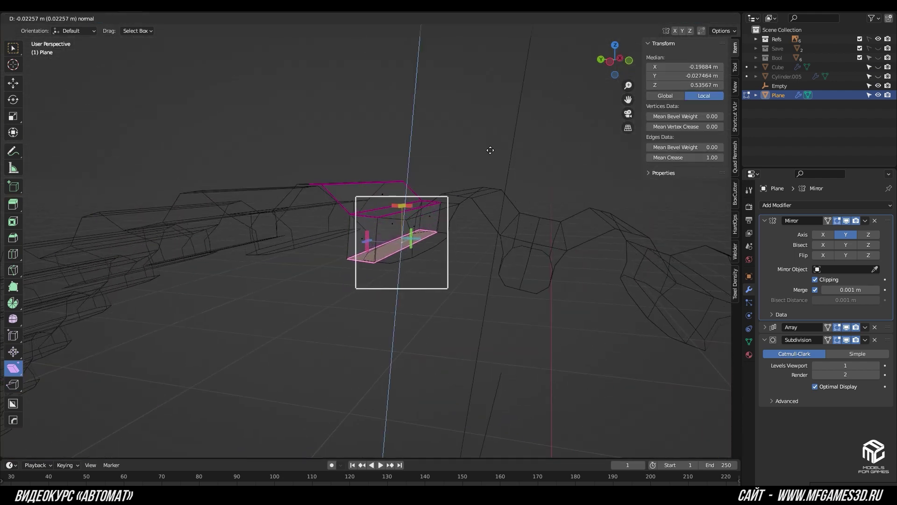
{"action": "key", "text": "1"}
{"action": "key", "text": "alt+a"}
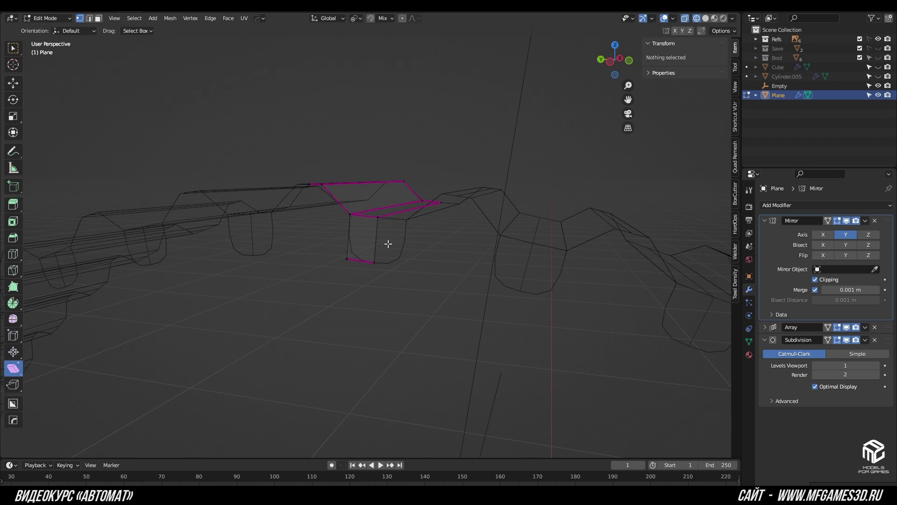
{"action": "key", "text": "ctrl+KP_3"}
{"action": "scroll", "coordinate": [400, 211], "scroll_direction": "up", "scroll_amount": 5}
Step: Edge-slide the tooth's upper edge onto the reference, then return to Object Mode
{"action": "left_click", "coordinate": [405, 206]}
{"action": "key", "text": "g"}
{"action": "key", "text": "g"}
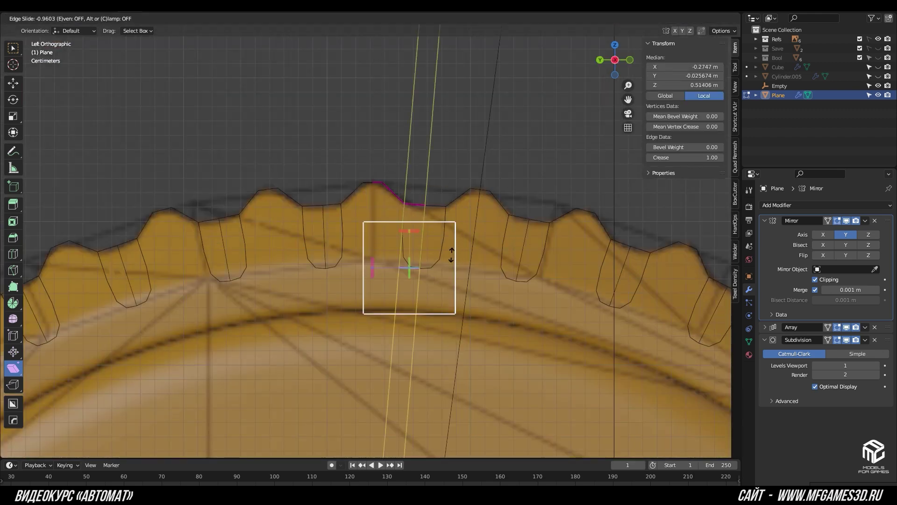
{"action": "left_click", "coordinate": [451, 255]}
{"action": "key", "text": "shift+z"}
{"action": "middle_click_drag", "start_coordinate": [451, 255], "coordinate": [449, 249]}
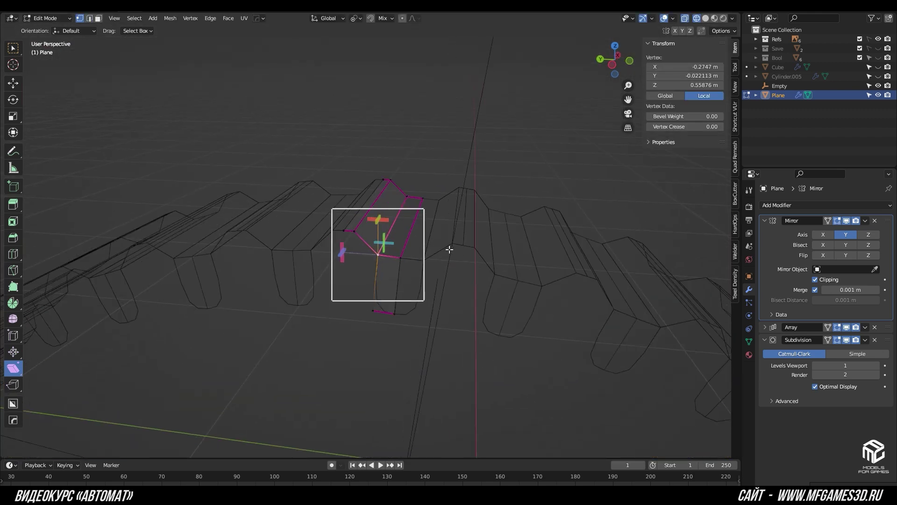
{"action": "key", "text": "Tab"}
{"action": "scroll", "coordinate": [456, 241], "scroll_direction": "down", "scroll_amount": 5}
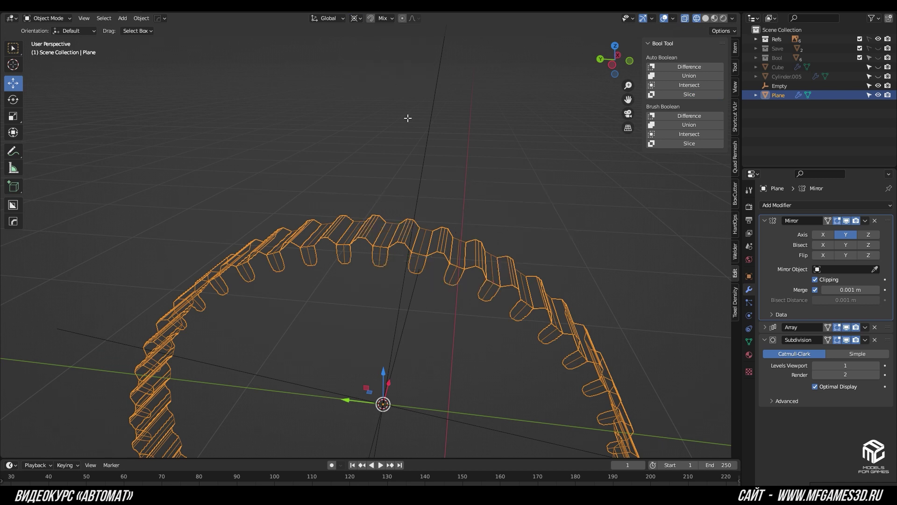
Step: Back in Edit Mode, duplicate the tooth geometry and try rotating it, undoing the rotation
{"action": "key", "text": "Tab"}
{"action": "scroll", "coordinate": [408, 118], "scroll_direction": "up", "scroll_amount": 3}
{"action": "key", "text": "shift+d"}
{"action": "key", "text": "Escape"}
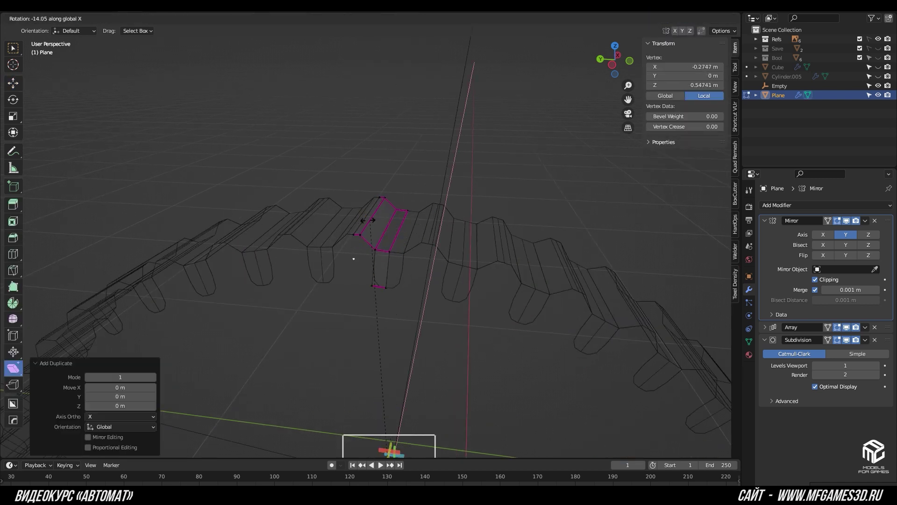
{"action": "right_click", "coordinate": [353, 234]}
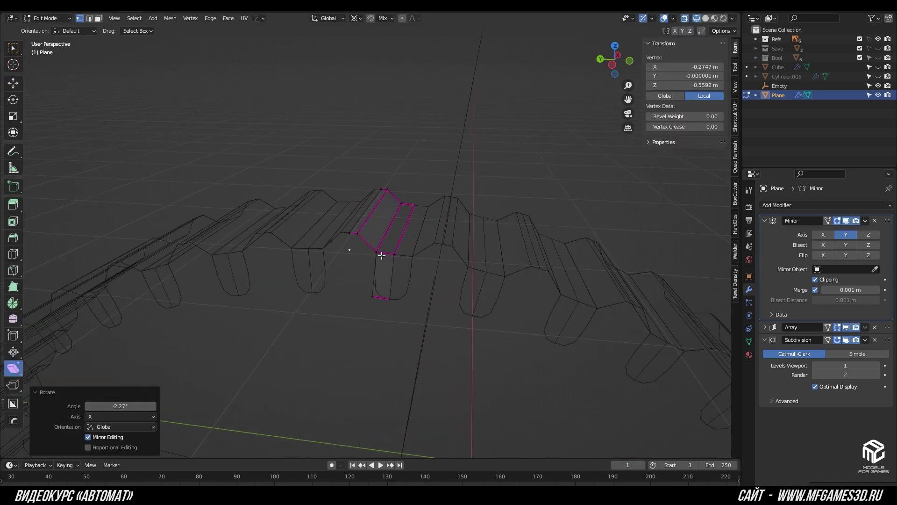
{"action": "key", "text": "alt+a"}
{"action": "mouse_move", "coordinate": [401, 224]}
{"action": "middle_mouse_down"}
{"action": "mouse_move", "coordinate": [400, 211]}
{"action": "mouse_move", "coordinate": [384, 223]}
{"action": "middle_mouse_up"}
{"action": "left_click", "coordinate": [366, 262]}
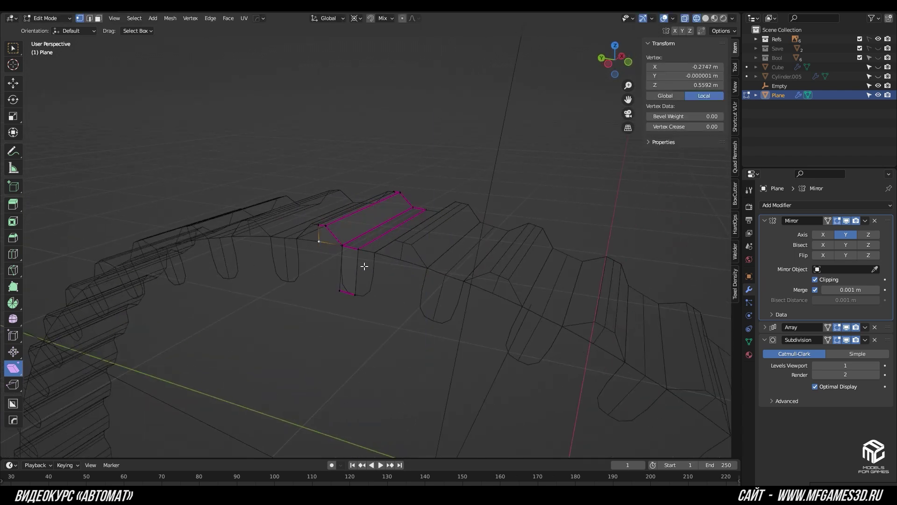
{"action": "key", "text": "alt+a"}
{"action": "mouse_move", "coordinate": [341, 284]}
{"action": "middle_mouse_down"}
{"action": "mouse_move", "coordinate": [374, 276]}
{"action": "mouse_move", "coordinate": [405, 226]}
{"action": "middle_mouse_up"}
{"action": "key", "text": "Escape"}
{"action": "key", "text": "r"}
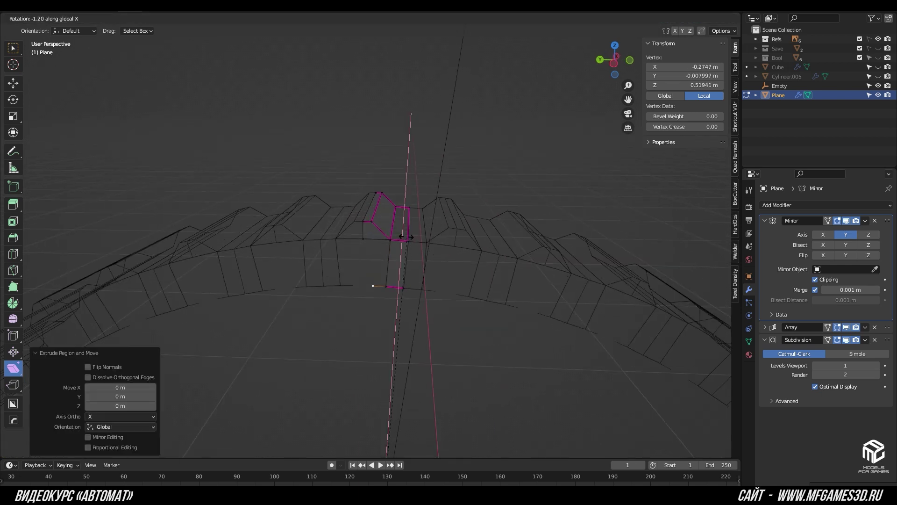
{"action": "key", "text": "ctrl+z"}
Step: Add a centred vertical edge loop across the tooth's side with Ctrl+R
{"action": "left_click", "coordinate": [401, 239]}
{"action": "key", "text": "alt+a"}
{"action": "mouse_move", "coordinate": [401, 238]}
{"action": "middle_mouse_down"}
{"action": "mouse_move", "coordinate": [409, 224]}
{"action": "mouse_move", "coordinate": [383, 225]}
{"action": "middle_mouse_up"}
{"action": "left_click_drag", "start_coordinate": [381, 270], "coordinate": [382, 240]}
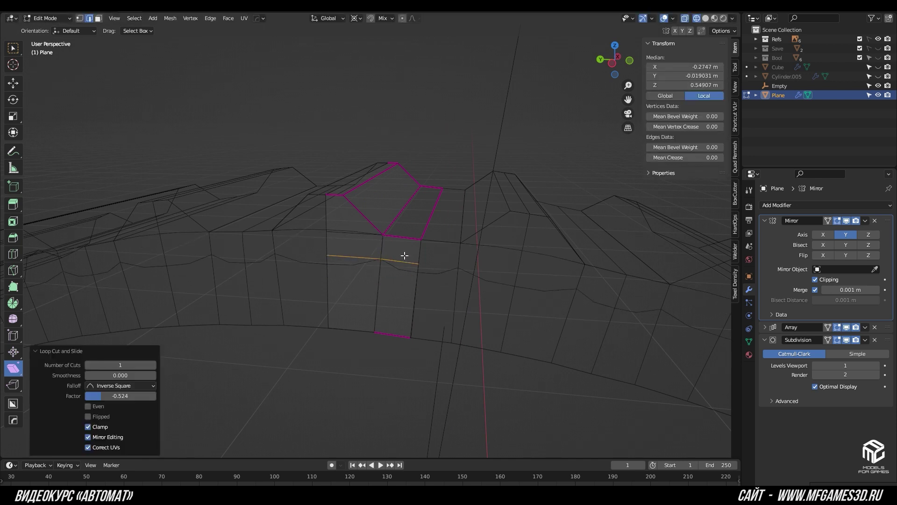
{"action": "key", "text": "1"}
{"action": "key", "text": "alt+a"}
{"action": "key", "text": "ctrl+r"}
{"action": "left_click", "coordinate": [358, 239]}
{"action": "right_click", "coordinate": [358, 239]}
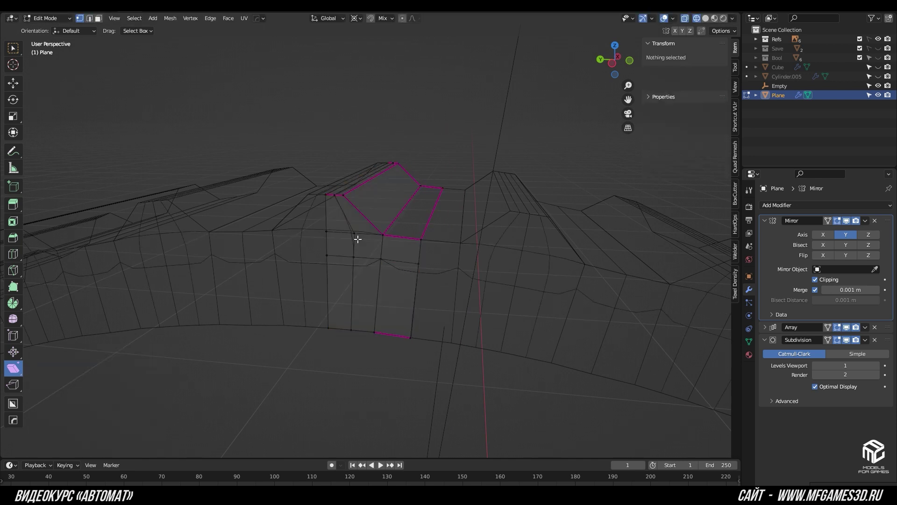
Step: Merge a vertex into the diagonal edge and slide the next vertex to shape the chamfer
{"action": "key", "text": "m"}
{"action": "left_click", "coordinate": [462, 249]}
{"action": "left_click", "coordinate": [350, 269]}
{"action": "key", "text": "g"}
{"action": "key", "text": "g"}
{"action": "left_click", "coordinate": [395, 301]}
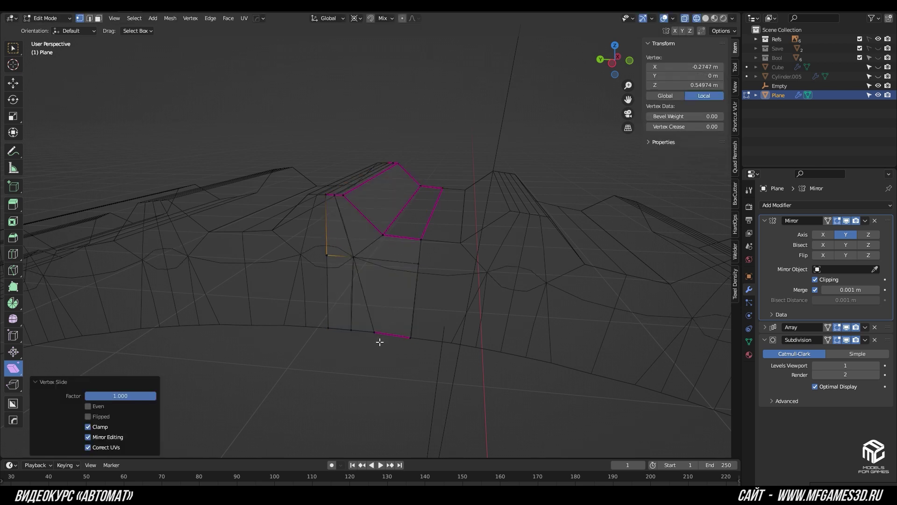
{"action": "middle_click_drag", "start_coordinate": [379, 342], "coordinate": [368, 231]}
{"action": "key", "text": "2"}
{"action": "left_click", "coordinate": [368, 208]}
{"action": "key", "text": "ctrl+l"}
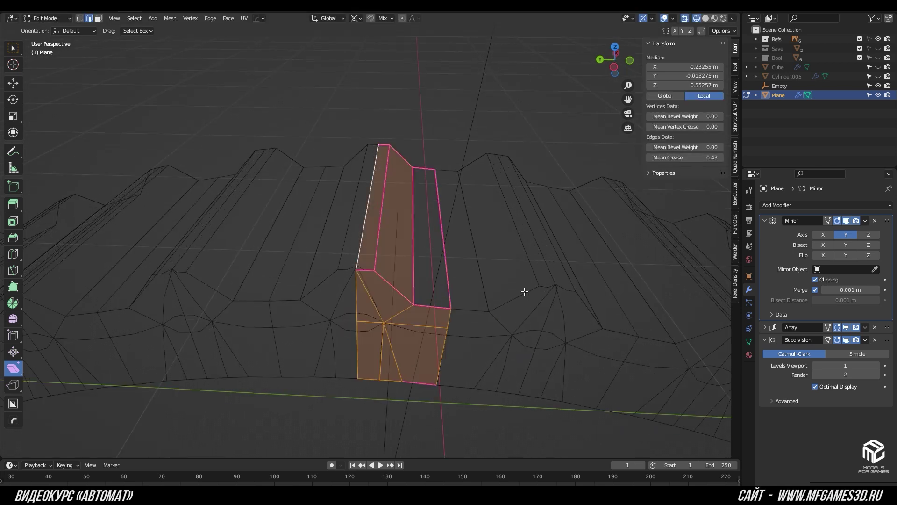
Step: Rotate a tooth-side vertex, add a centred loop cut and select the diagonal edge
{"action": "left_click", "coordinate": [498, 326]}
{"action": "key", "text": "1"}
{"action": "left_click", "coordinate": [384, 323]}
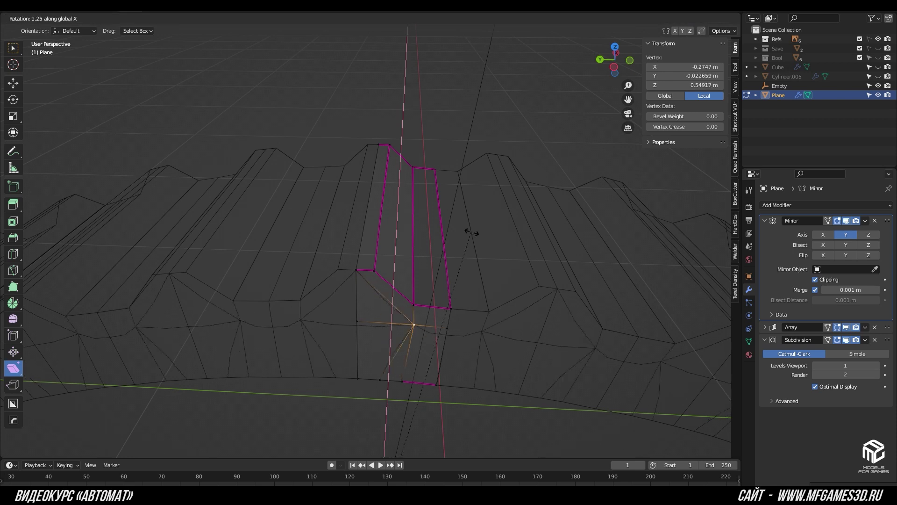
{"action": "left_click", "coordinate": [541, 364]}
{"action": "key", "text": "ctrl+r"}
{"action": "left_click", "coordinate": [418, 281]}
{"action": "right_click", "coordinate": [417, 281]}
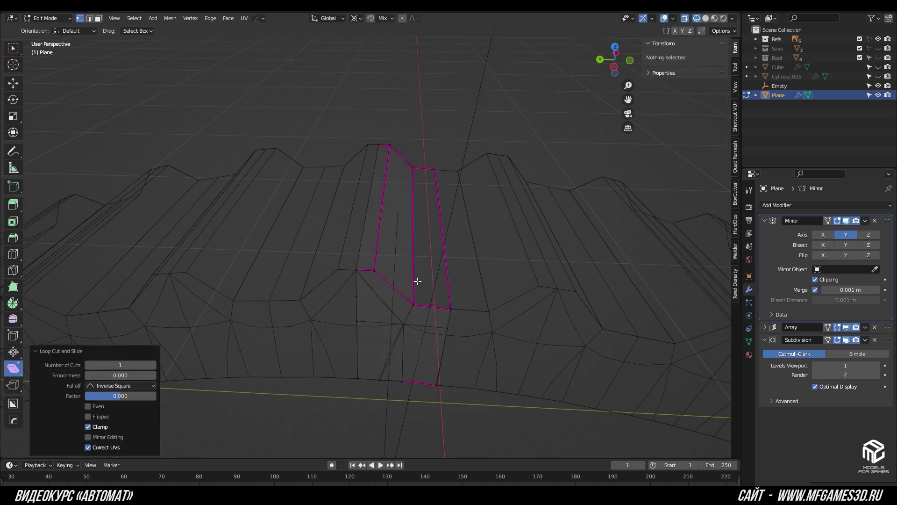
{"action": "key", "text": "2"}
{"action": "left_click", "coordinate": [372, 289]}
{"action": "key", "text": "1"}
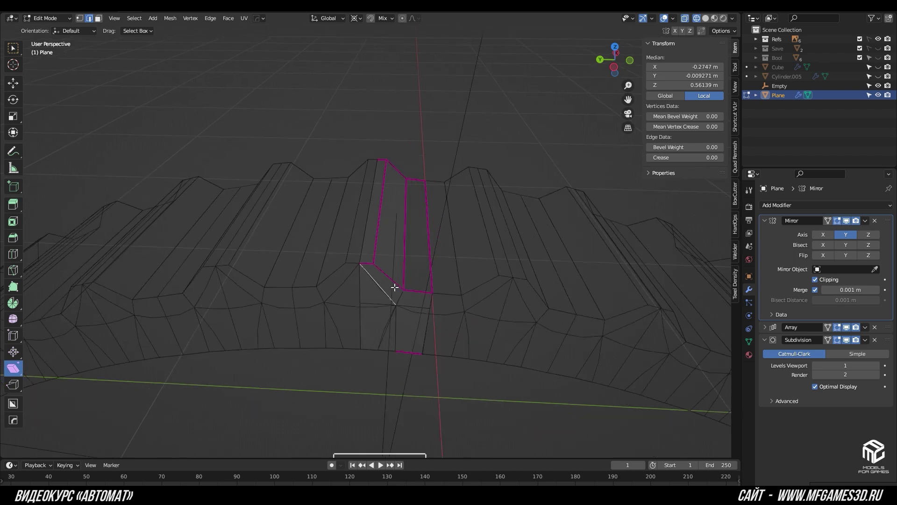
{"action": "key", "text": "alt+a"}
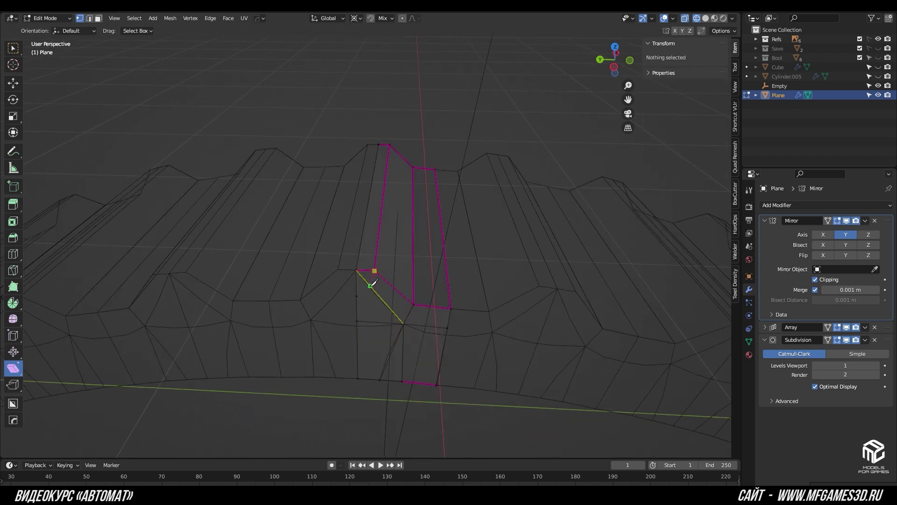
Step: Check the tooth peak against the reference in side view
{"action": "key", "text": "ctrl+KP_3"}
{"action": "scroll", "coordinate": [367, 291], "scroll_direction": "up", "scroll_amount": 2}
{"action": "scroll", "coordinate": [367, 290], "scroll_direction": "up", "scroll_amount": 4}
{"action": "middle_click_drag", "start_coordinate": [391, 314], "coordinate": [392, 161], "text": "shift"}
{"action": "scroll", "coordinate": [354, 275], "scroll_direction": "down", "scroll_amount": 5}
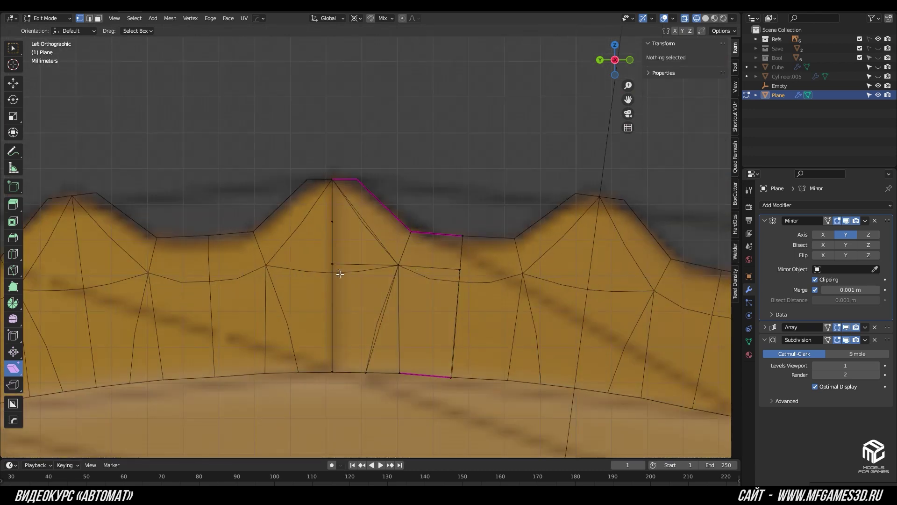
{"action": "scroll", "coordinate": [400, 254], "scroll_direction": "up", "scroll_amount": 4}
{"action": "mouse_move", "coordinate": [367, 179]}
{"action": "middle_mouse_down"}
{"action": "mouse_move", "coordinate": [351, 214]}
{"action": "mouse_move", "coordinate": [394, 170]}
{"action": "mouse_move", "coordinate": [365, 208]}
{"action": "middle_mouse_up"}
Step: Add a loop cut across the tooth and delete the faces beneath it
{"action": "left_click", "coordinate": [387, 169]}
{"action": "key", "text": "alt+a"}
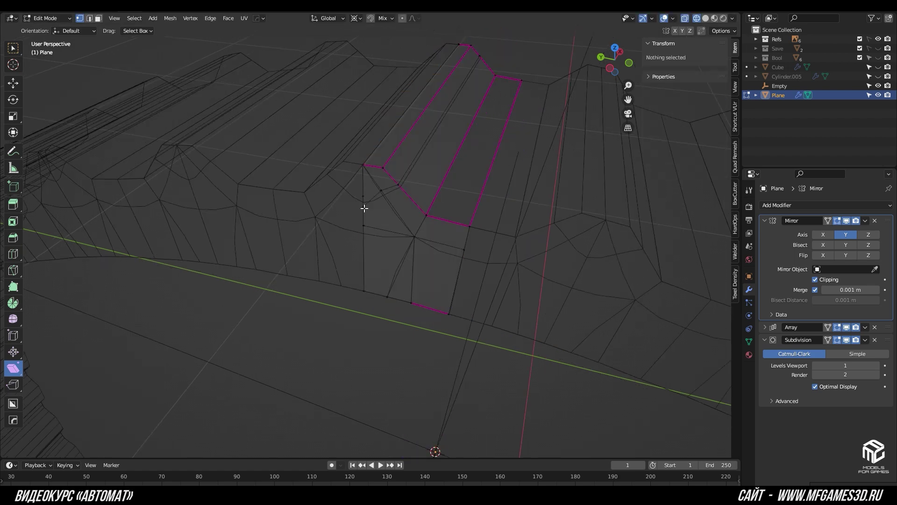
{"action": "mouse_move", "coordinate": [365, 204]}
{"action": "left_mouse_down"}
{"action": "mouse_move", "coordinate": [380, 276]}
{"action": "mouse_move", "coordinate": [431, 261]}
{"action": "left_mouse_up"}
{"action": "key", "text": "Delete"}
Step: Select vertices along the tooth edge and try X-axis rotation and vertical moves, cancelling both
{"action": "mouse_move", "coordinate": [486, 220]}
{"action": "middle_mouse_down"}
{"action": "mouse_move", "coordinate": [452, 211]}
{"action": "mouse_move", "coordinate": [447, 253]}
{"action": "middle_mouse_up"}
{"action": "left_click", "coordinate": [421, 260]}
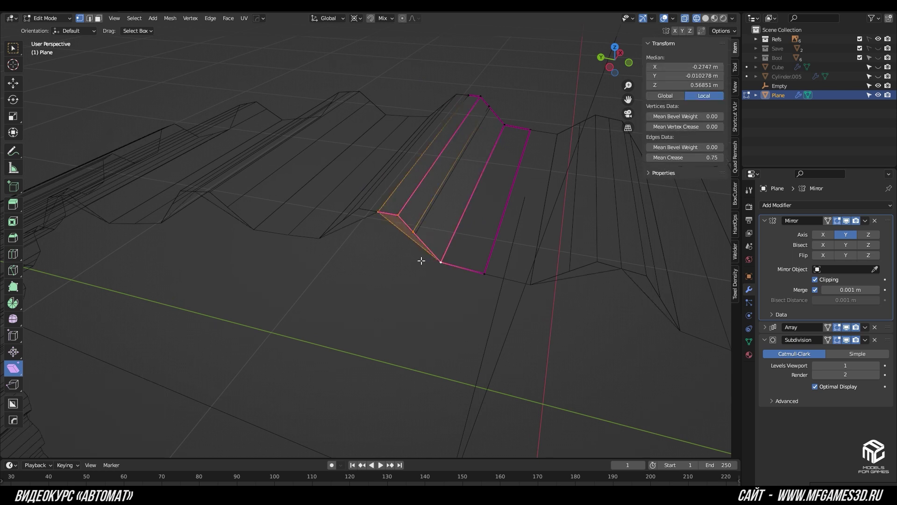
{"action": "left_click", "coordinate": [486, 273]}
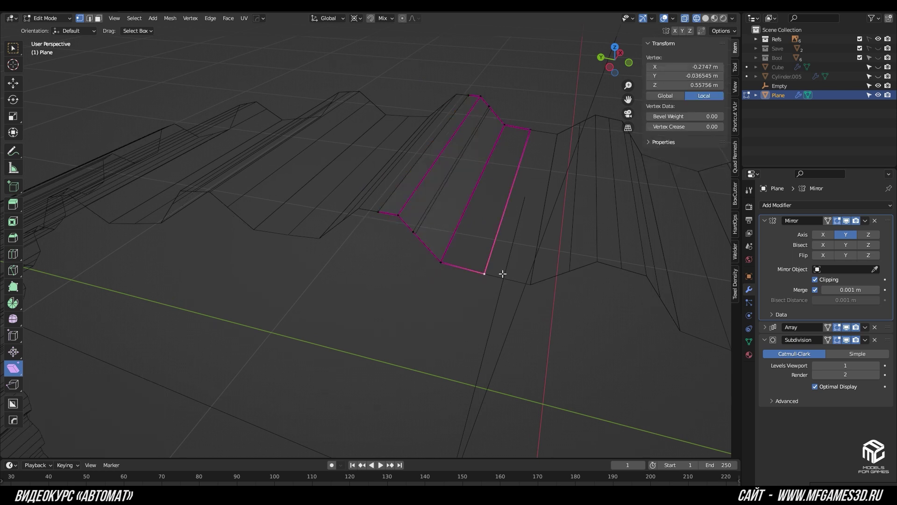
{"action": "right_click", "coordinate": [477, 244]}
{"action": "key", "text": "r"}
{"action": "key", "text": "x"}
{"action": "right_click", "coordinate": [377, 212]}
{"action": "left_click", "coordinate": [485, 274], "text": "ctrl"}
{"action": "key", "text": "g"}
{"action": "key", "text": "z"}
{"action": "right_click", "coordinate": [476, 267]}
Step: Extrude a tooth side face and extend the selection to the adjacent face
{"action": "key", "text": "alt+a"}
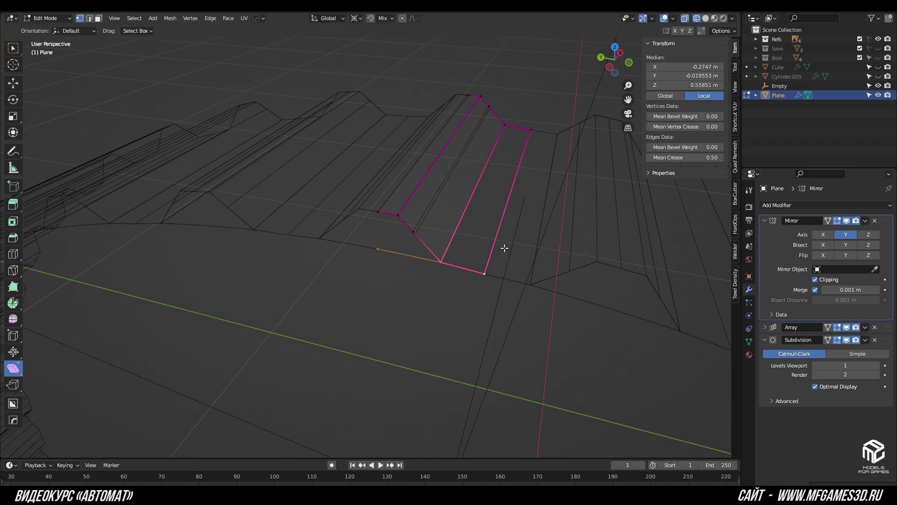
{"action": "left_click", "coordinate": [501, 177], "text": "ctrl"}
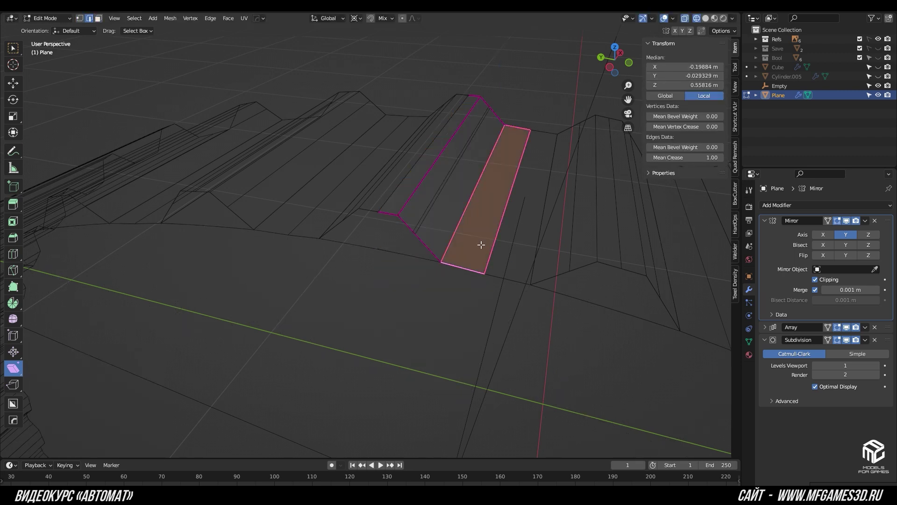
{"action": "key", "text": "e"}
{"action": "left_click", "coordinate": [527, 199]}
{"action": "middle_click_drag", "start_coordinate": [527, 199], "coordinate": [604, 192]}
Step: Delete the extruded face, set the pivot to Active Element and dissolve the inner edge
{"action": "key", "text": "x"}
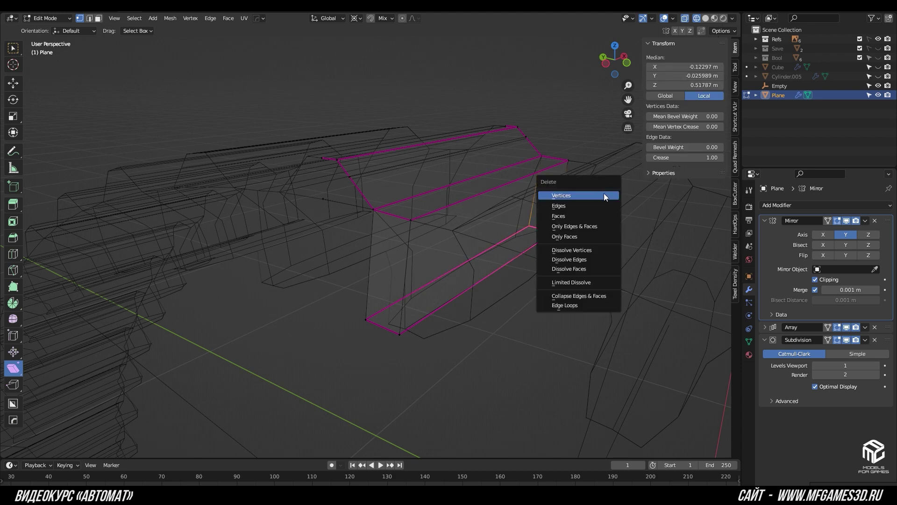
{"action": "left_click", "coordinate": [604, 193]}
{"action": "left_click", "coordinate": [356, 18]}
{"action": "left_click", "coordinate": [376, 71]}
{"action": "middle_click_drag", "start_coordinate": [376, 71], "coordinate": [427, 195]}
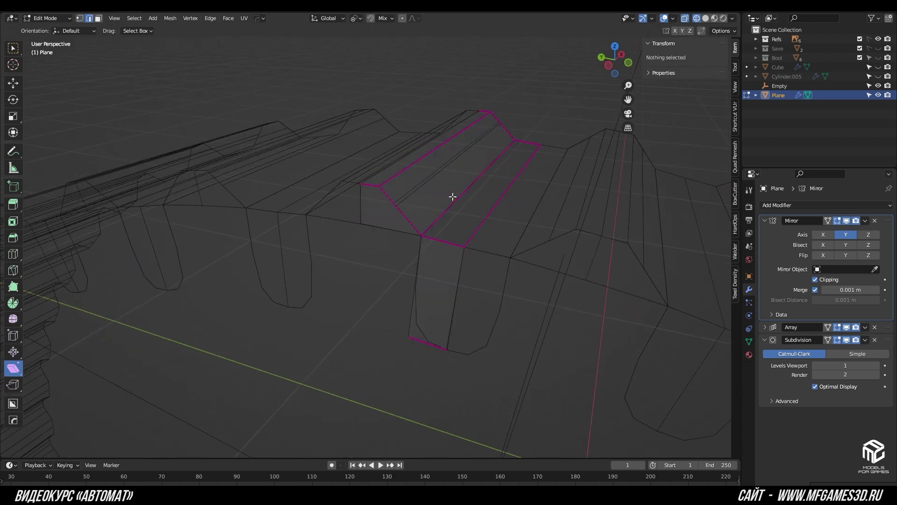
{"action": "key", "text": "ctrl+x"}
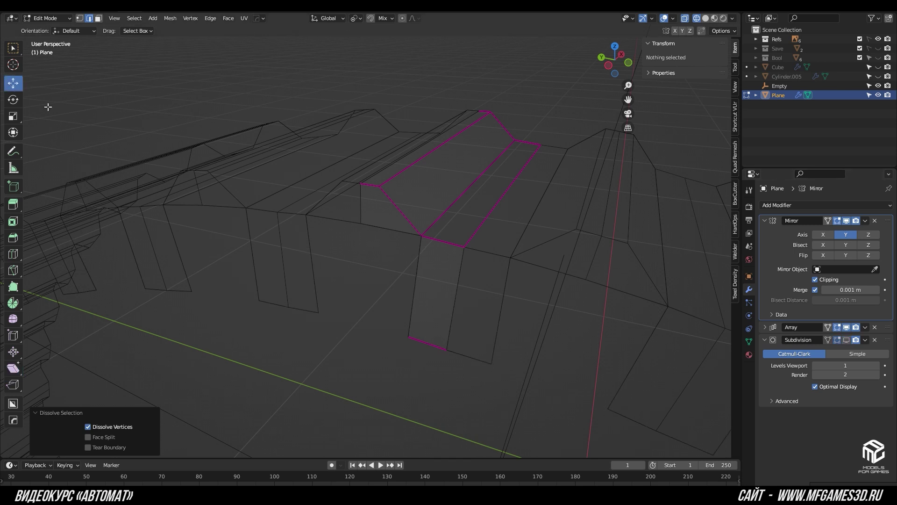
Step: Move the vertex at the tooth's lower corner into its new base position
{"action": "key", "text": "1"}
{"action": "left_click", "coordinate": [366, 242]}
{"action": "right_click", "coordinate": [403, 279]}
{"action": "left_click", "coordinate": [443, 258]}
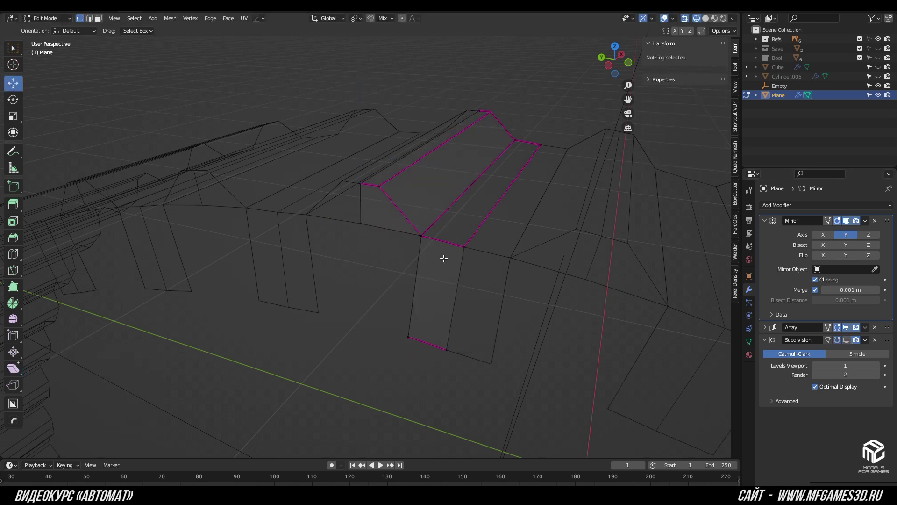
{"action": "middle_click_drag", "start_coordinate": [418, 323], "coordinate": [441, 295]}
{"action": "left_click", "coordinate": [466, 307]}
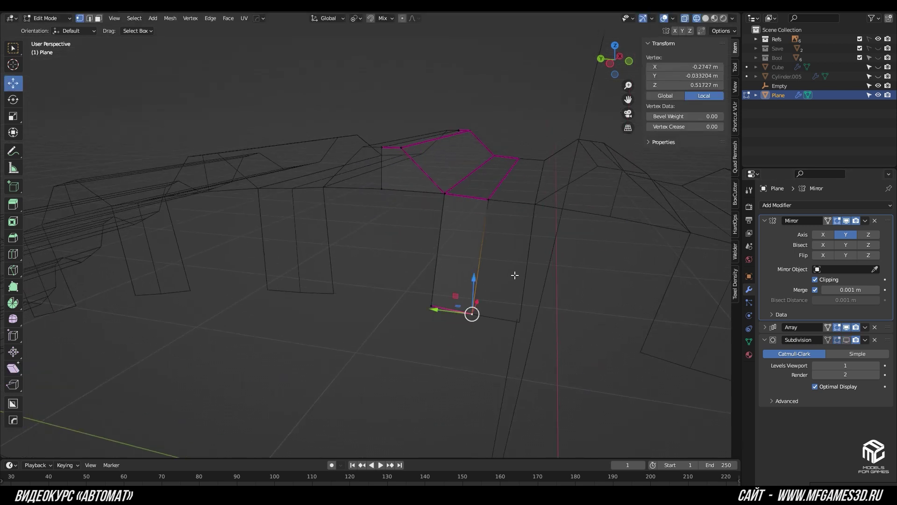
{"action": "left_click", "coordinate": [430, 310]}
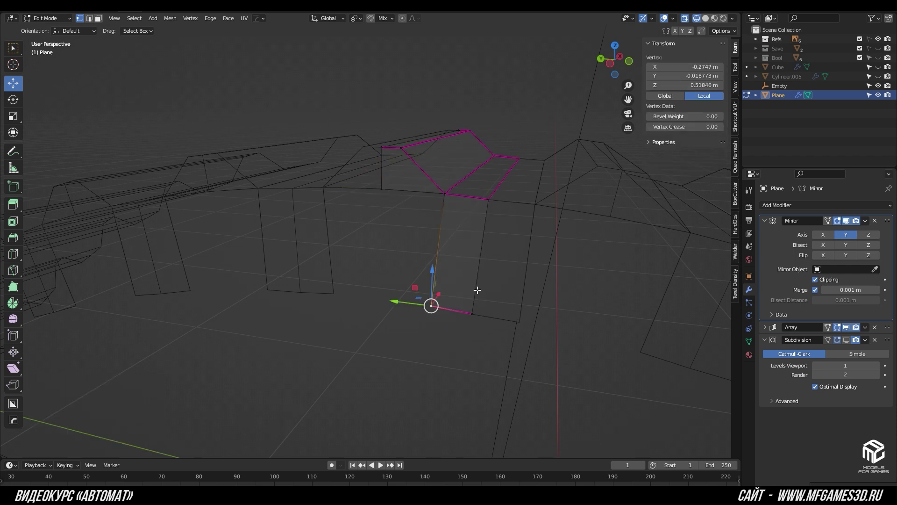
{"action": "left_click", "coordinate": [440, 296]}
{"action": "left_click", "coordinate": [379, 296], "text": "ctrl"}
Step: Select three tooth wall faces and try an inset, then cancel it
{"action": "key", "text": "alt+a"}
{"action": "key", "text": "3"}
{"action": "left_click", "coordinate": [401, 169]}
{"action": "left_click", "coordinate": [459, 255], "text": "ctrl"}
{"action": "key", "text": "i"}
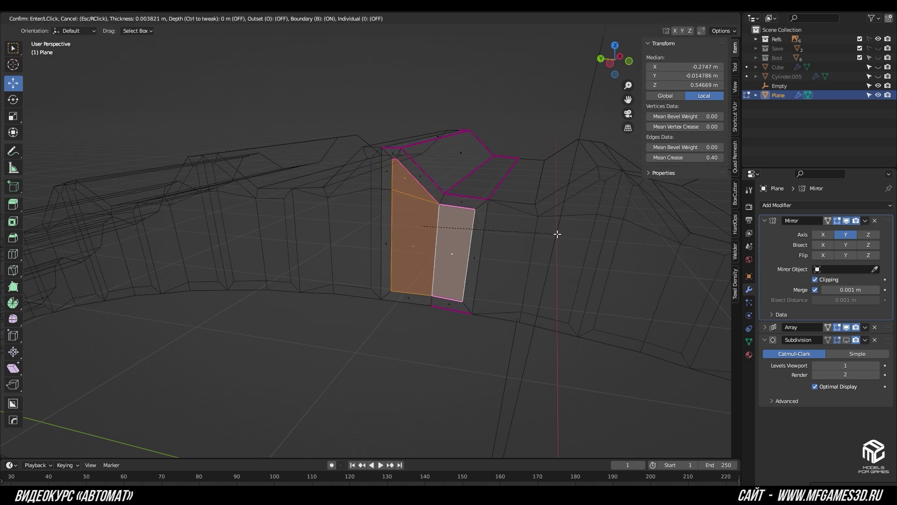
{"action": "key", "text": "Escape"}
{"action": "key", "text": "alt+a"}
{"action": "left_click", "coordinate": [495, 177]}
Step: Inset the two flank faces of the tooth and confirm the wall vertex slide
{"action": "key", "text": "alt+a"}
{"action": "left_click", "coordinate": [410, 180]}
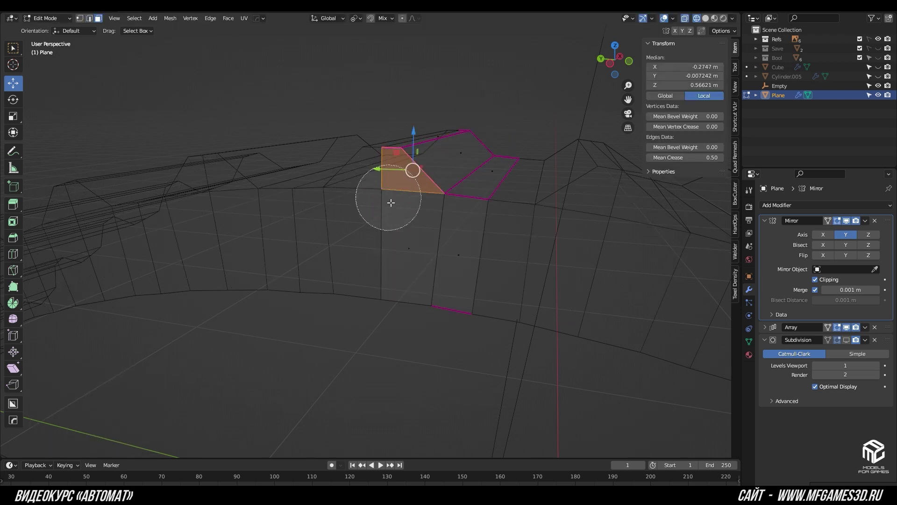
{"action": "left_click", "coordinate": [458, 254], "text": "ctrl"}
{"action": "key", "text": "i"}
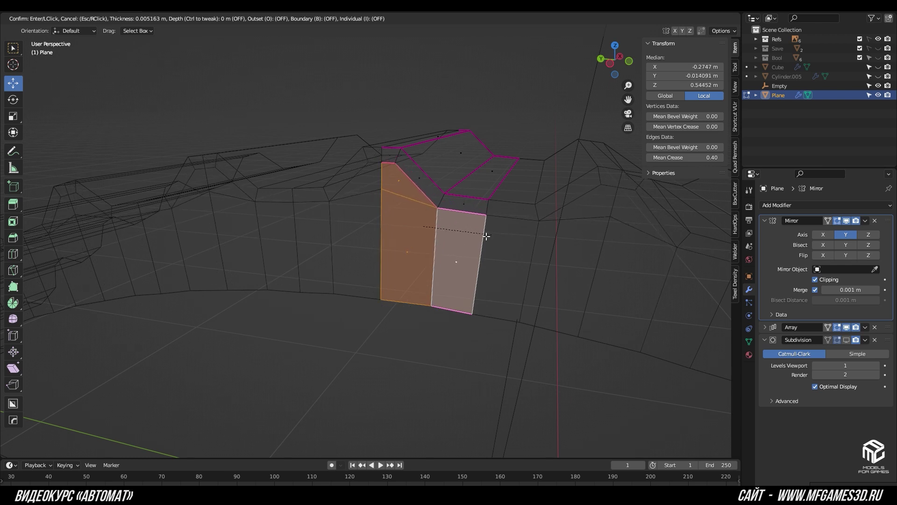
{"action": "key", "text": "Escape"}
{"action": "key", "text": "alt+a"}
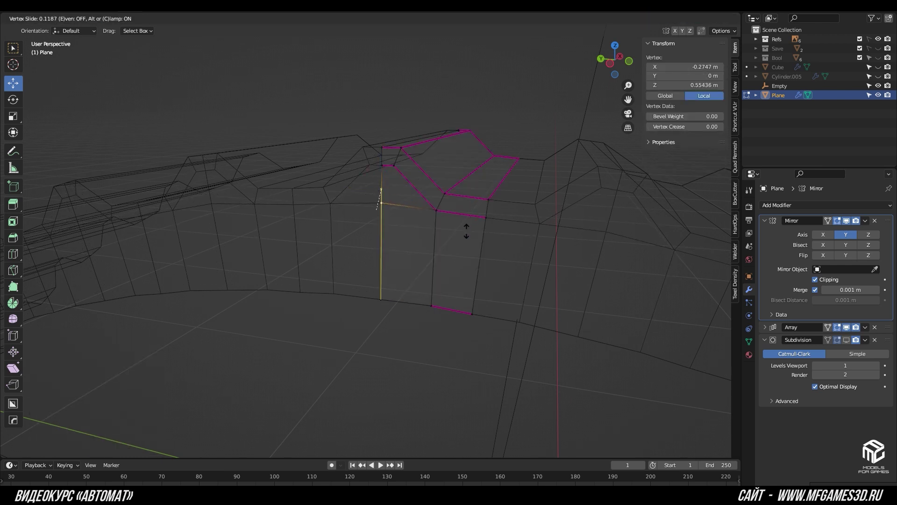
{"action": "left_click", "coordinate": [458, 245]}
{"action": "middle_click_drag", "start_coordinate": [458, 245], "coordinate": [478, 243]}
Step: Select the tooth's linked faces, join vertices with J, and pick a top vertex to edge-slide
{"action": "key", "text": "alt+a"}
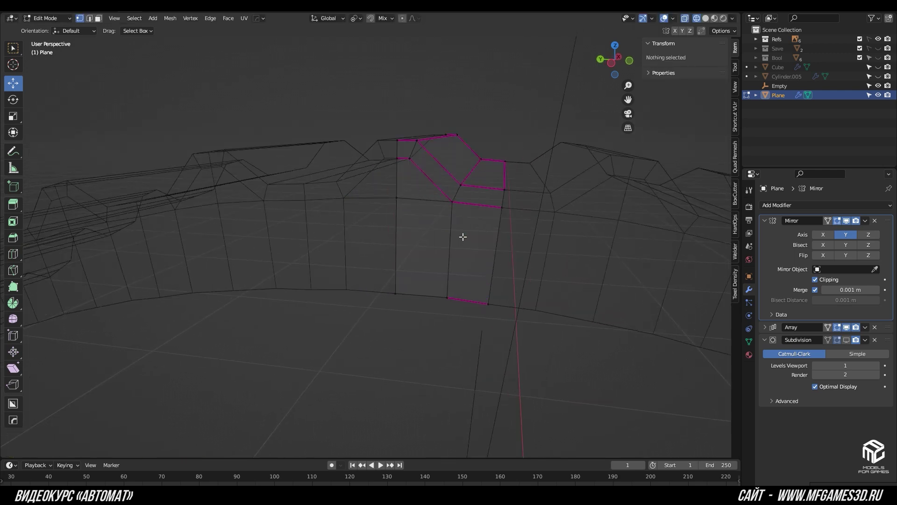
{"action": "key", "text": "l"}
{"action": "mouse_move", "coordinate": [465, 197]}
{"action": "middle_mouse_down"}
{"action": "mouse_move", "coordinate": [499, 198]}
{"action": "mouse_move", "coordinate": [497, 217]}
{"action": "mouse_move", "coordinate": [519, 212]}
{"action": "mouse_move", "coordinate": [513, 221]}
{"action": "middle_mouse_up"}
{"action": "key", "text": "alt+a"}
{"action": "key", "text": "j"}
{"action": "key", "text": "alt+a"}
{"action": "left_click", "coordinate": [430, 272]}
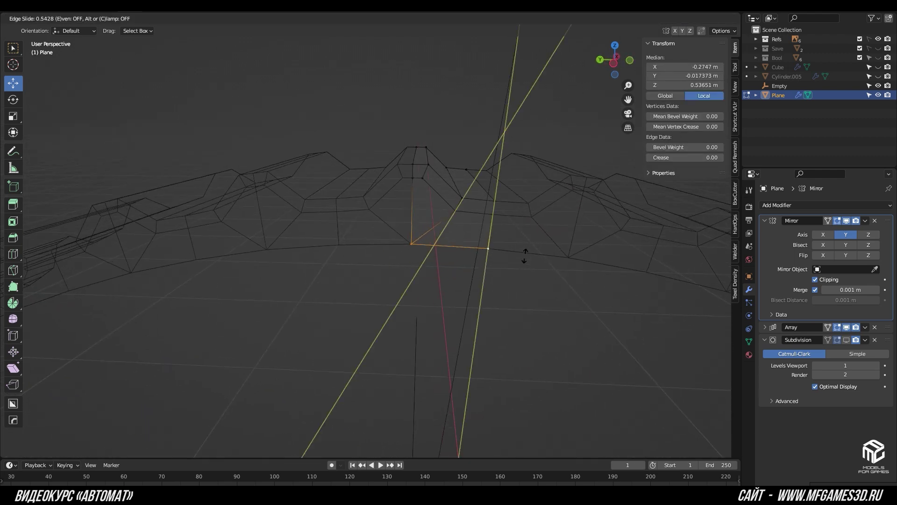
Step: Settle the edge slide at factor 0.289, view the dial from the side and change the pivot point
{"action": "left_click", "coordinate": [522, 260]}
{"action": "key", "text": "ctrl+KP_3"}
{"action": "key", "text": "g"}
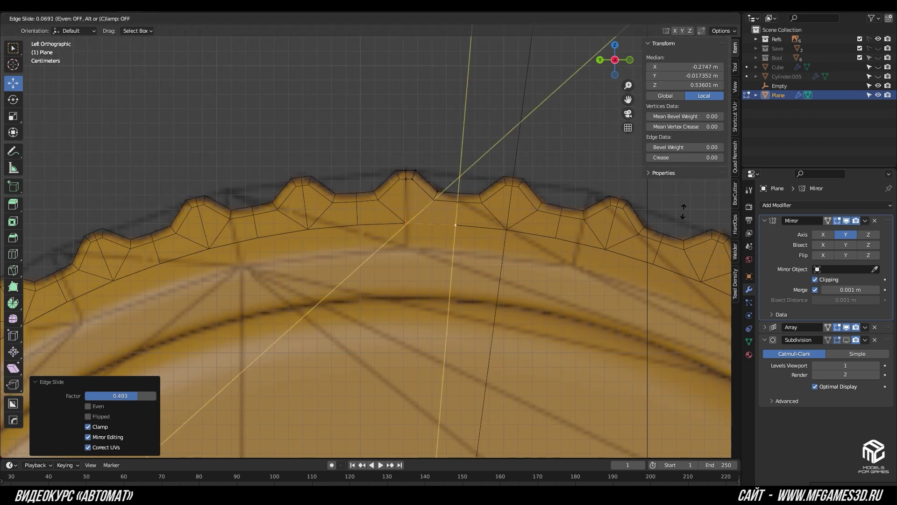
{"action": "scroll", "coordinate": [547, 185], "scroll_direction": "down", "scroll_amount": 3}
{"action": "scroll", "coordinate": [548, 185], "scroll_direction": "up", "scroll_amount": 3}
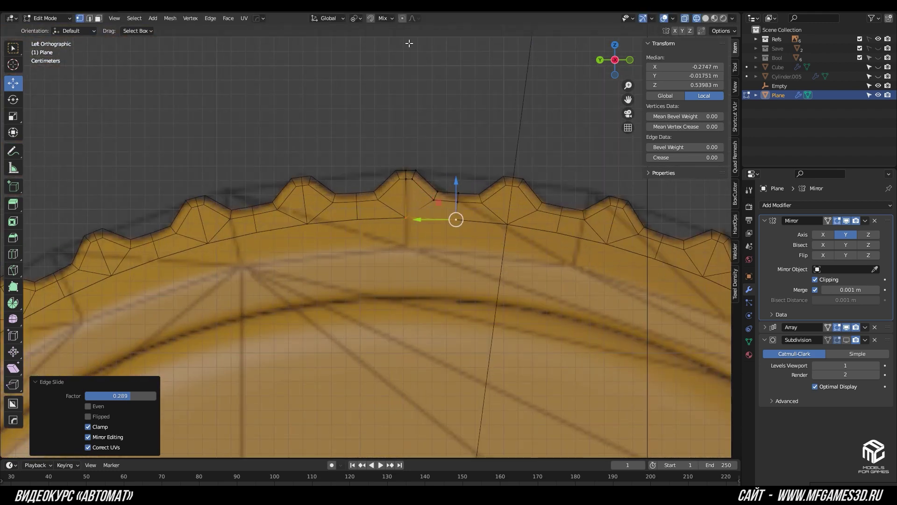
{"action": "left_click", "coordinate": [355, 19]}
{"action": "left_click", "coordinate": [374, 83]}
Step: Extrude the top edge loop in place, scale it inward by 0.9709, and view in wireframe
{"action": "key", "text": "e"}
{"action": "right_click", "coordinate": [514, 132]}
{"action": "key", "text": "s"}
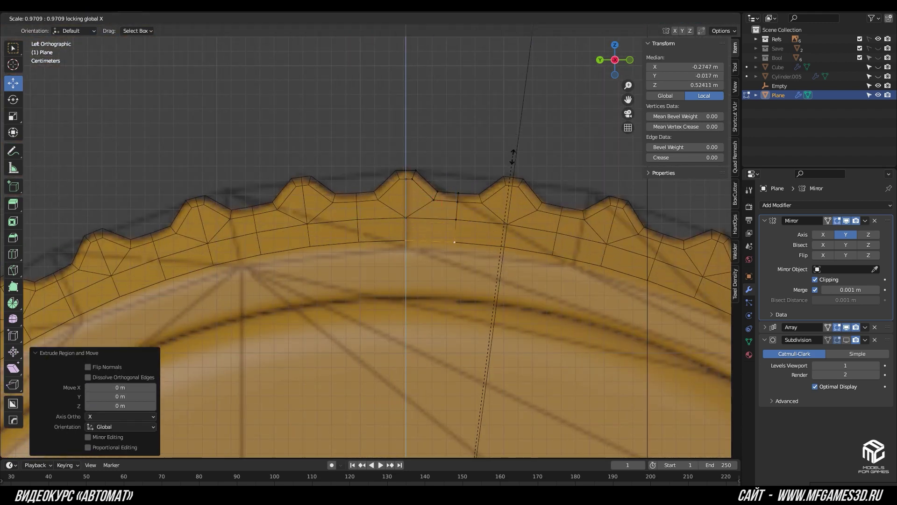
{"action": "left_click", "coordinate": [517, 183]}
{"action": "scroll", "coordinate": [505, 184], "scroll_direction": "down", "scroll_amount": 3}
{"action": "middle_click_drag", "start_coordinate": [505, 184], "coordinate": [486, 202]}
{"action": "key", "text": "shift+z"}
{"action": "scroll", "coordinate": [349, 204], "scroll_direction": "up", "scroll_amount": 3}
{"action": "left_click", "coordinate": [356, 18]}
{"action": "left_click", "coordinate": [374, 77]}
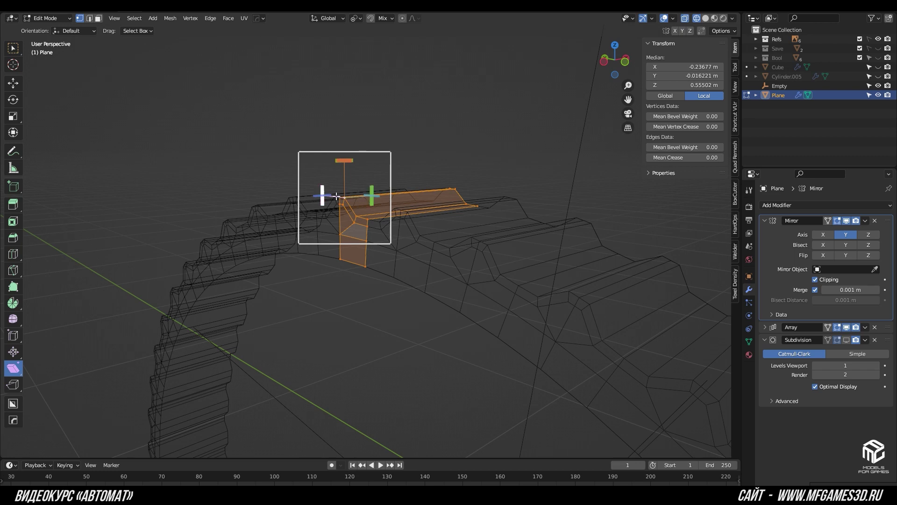
Step: In front view, shear the selected tooth strip into a slant at offset 0.849
{"action": "key", "text": "KP_1"}
{"action": "key", "text": "shift+z"}
{"action": "scroll", "coordinate": [486, 155], "scroll_direction": "up", "scroll_amount": 2}
{"action": "key", "text": "shift+ctrl+alt+s"}
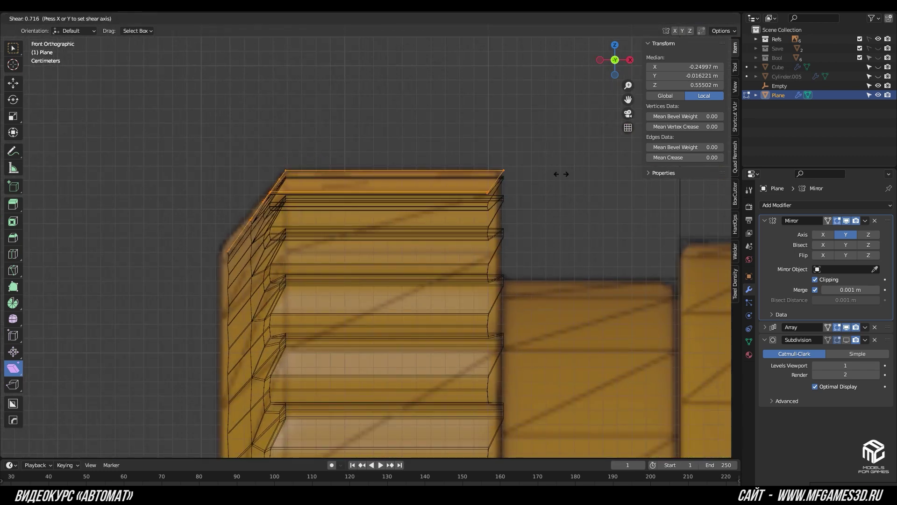
{"action": "left_click", "coordinate": [600, 169]}
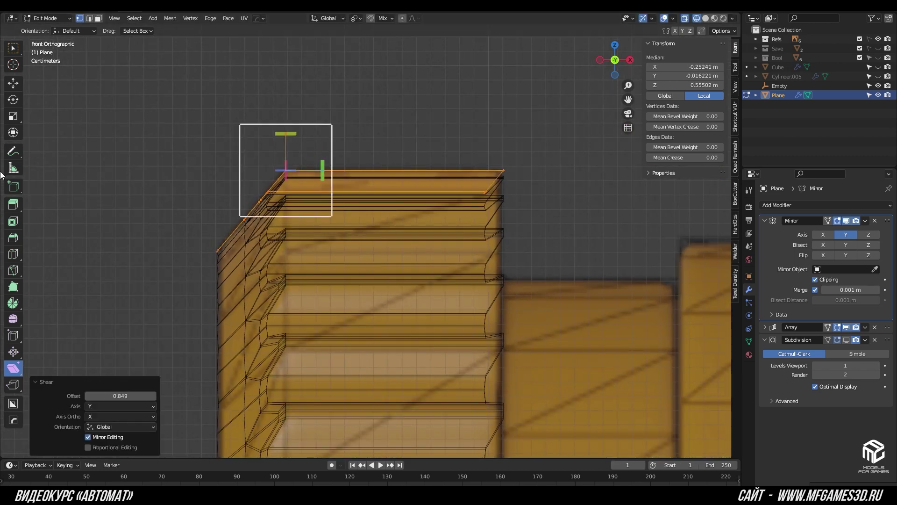
{"action": "scroll", "coordinate": [434, 173], "scroll_direction": "up", "scroll_amount": 3}
{"action": "key", "text": "shift+z"}
{"action": "scroll", "coordinate": [435, 172], "scroll_direction": "down", "scroll_amount": 3}
{"action": "middle_click_drag", "start_coordinate": [439, 162], "coordinate": [580, 308]}
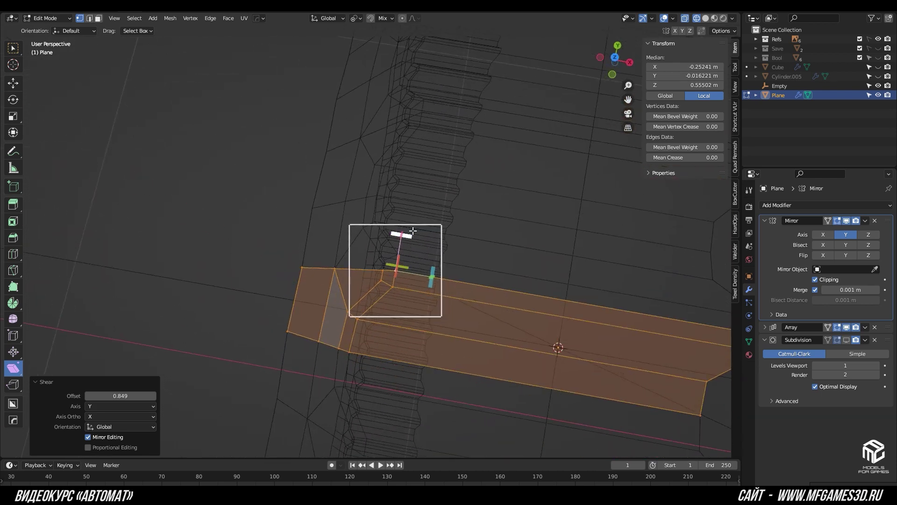
{"action": "scroll", "coordinate": [431, 179], "scroll_direction": "up", "scroll_amount": 2}
{"action": "middle_click_drag", "start_coordinate": [431, 179], "coordinate": [311, 220]}
Step: Flatten the strip's end vertices to zero along X onto a straight line
{"action": "key", "text": "alt+a"}
{"action": "left_click", "coordinate": [299, 232]}
{"action": "left_click", "coordinate": [354, 18]}
{"action": "left_click", "coordinate": [373, 71]}
{"action": "key", "text": "x"}
{"action": "key", "text": "0"}
{"action": "key", "text": "Return"}
{"action": "key", "text": "s"}
{"action": "key", "text": "x"}
{"action": "key", "text": "0"}
{"action": "key", "text": "Return"}
{"action": "mouse_move", "coordinate": [348, 187]}
{"action": "middle_mouse_down"}
{"action": "mouse_move", "coordinate": [440, 219]}
{"action": "mouse_move", "coordinate": [474, 276]}
{"action": "mouse_move", "coordinate": [424, 199]}
{"action": "middle_mouse_up"}
Step: Select the strip of tooth faces running from the top edge loop
{"action": "left_click", "coordinate": [475, 276], "text": "alt"}
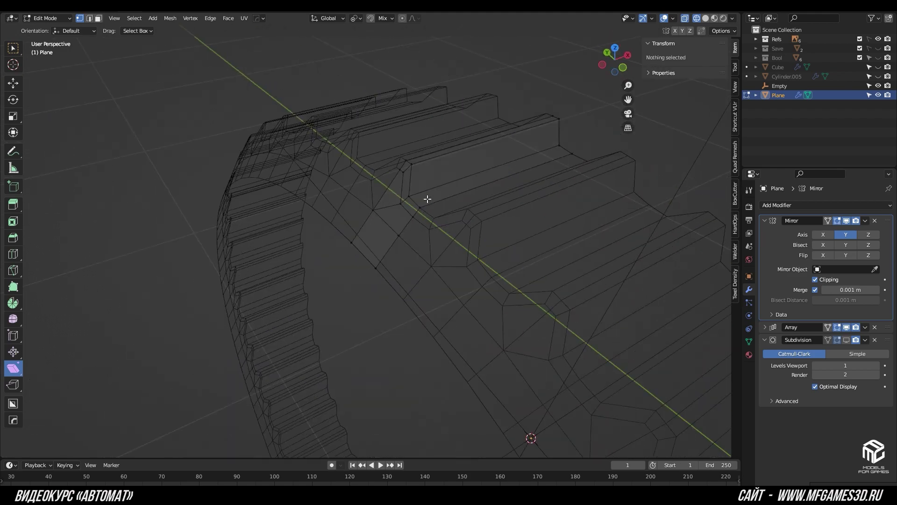
{"action": "key", "text": "shift+z"}
{"action": "key", "text": "KP_1"}
{"action": "scroll", "coordinate": [330, 227], "scroll_direction": "up", "scroll_amount": 3}
{"action": "scroll", "coordinate": [410, 219], "scroll_direction": "up", "scroll_amount": 2}
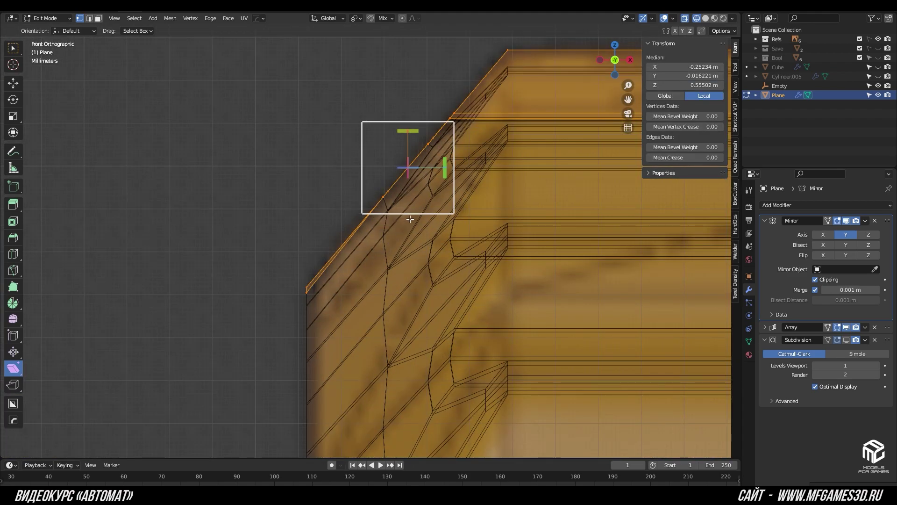
{"action": "key", "text": "shift+z"}
{"action": "middle_click_drag", "start_coordinate": [362, 260], "coordinate": [435, 199]}
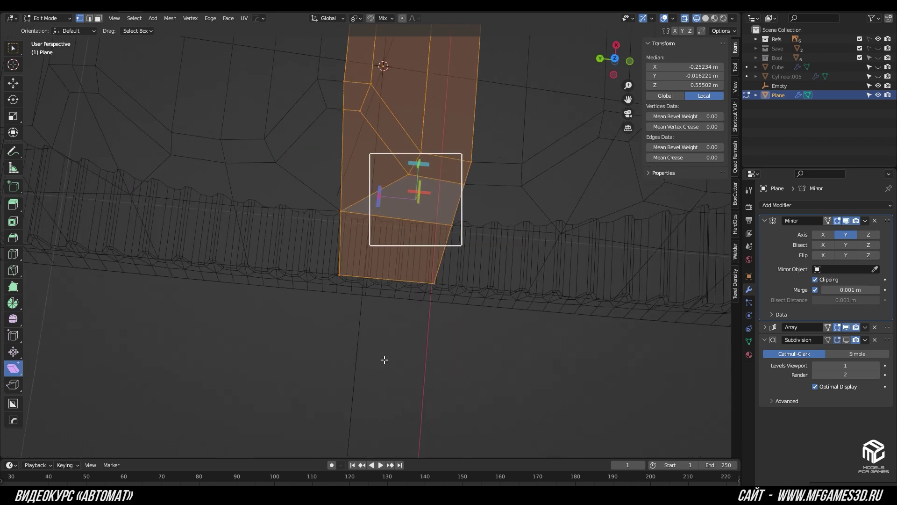
{"action": "left_click", "coordinate": [443, 124]}
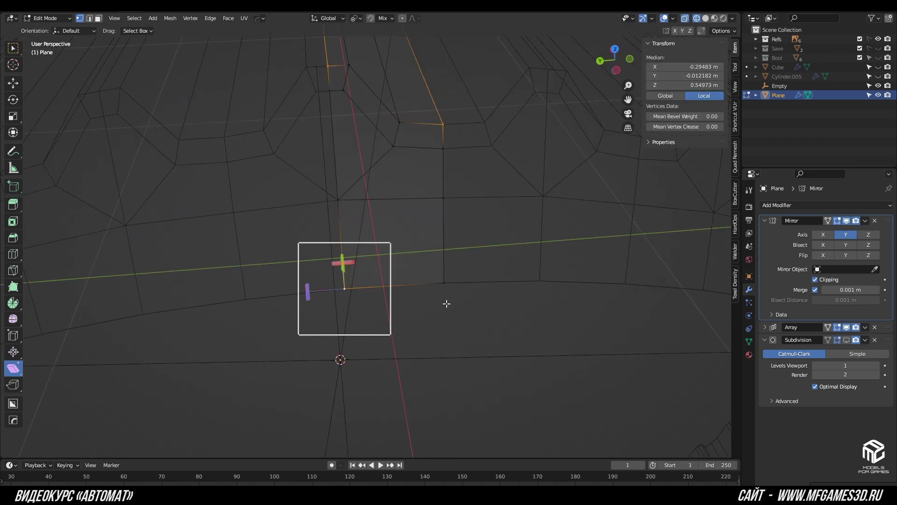
{"action": "left_click", "coordinate": [447, 304], "text": "shift"}
{"action": "key", "text": "3"}
{"action": "left_click", "coordinate": [419, 137], "text": "ctrl"}
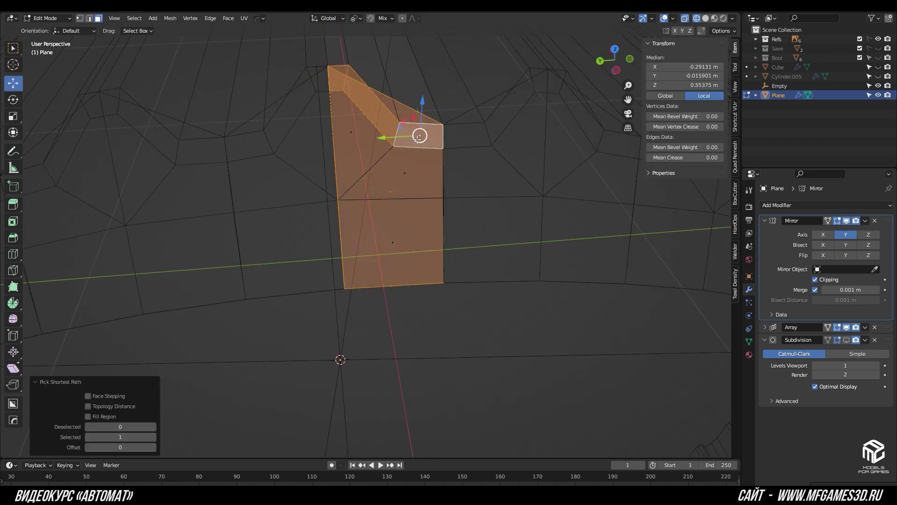
{"action": "left_click_drag", "start_coordinate": [372, 178], "coordinate": [383, 140]}
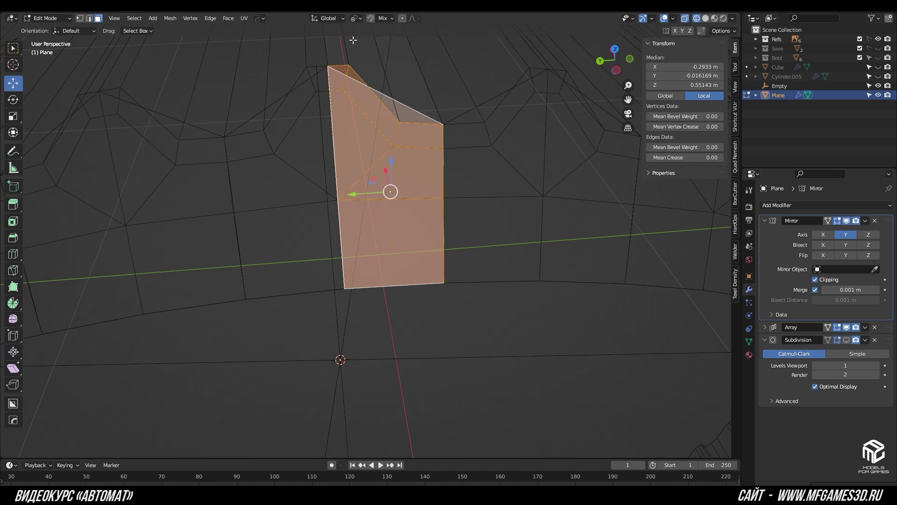
Step: Scale the selected faces to zero along Normal orientation, then pick a new face strip
{"action": "left_click", "coordinate": [327, 69]}
{"action": "middle_click_drag", "start_coordinate": [370, 121], "coordinate": [389, 151]}
{"action": "key", "text": "Return"}
{"action": "mouse_move", "coordinate": [620, 183]}
{"action": "middle_mouse_down"}
{"action": "mouse_move", "coordinate": [524, 244]}
{"action": "mouse_move", "coordinate": [349, 268]}
{"action": "middle_mouse_up"}
{"action": "key", "text": "alt+a"}
{"action": "left_click", "coordinate": [349, 268], "text": "alt"}
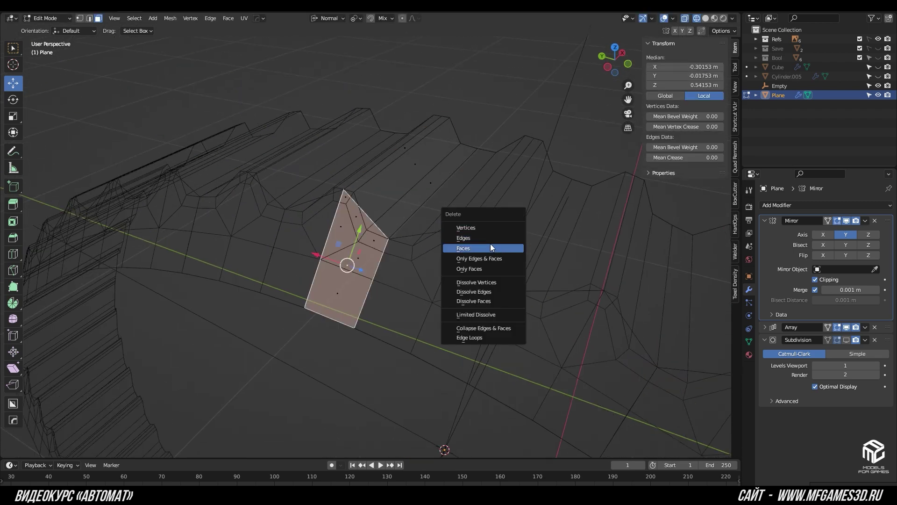
Step: Delete the leftover faces and edges from the tooth strip
{"action": "key", "text": "1"}
{"action": "left_click", "coordinate": [307, 285]}
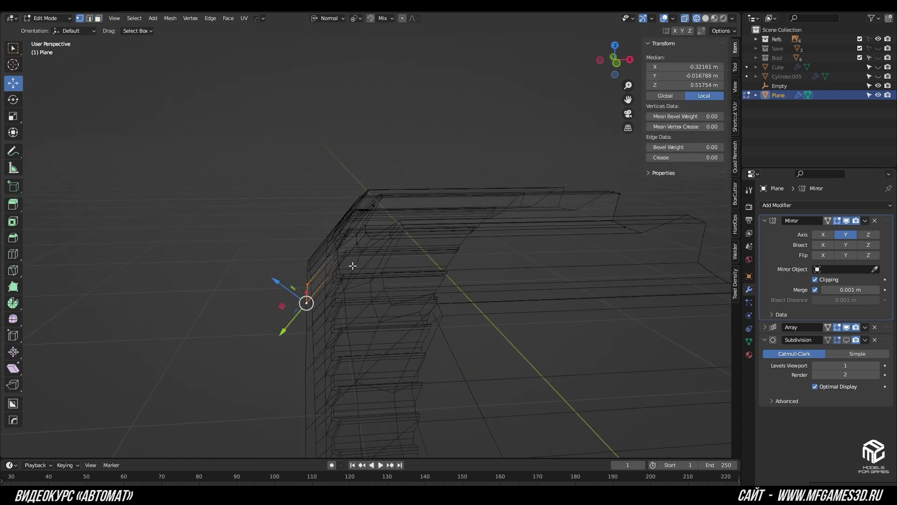
{"action": "key", "text": "Return"}
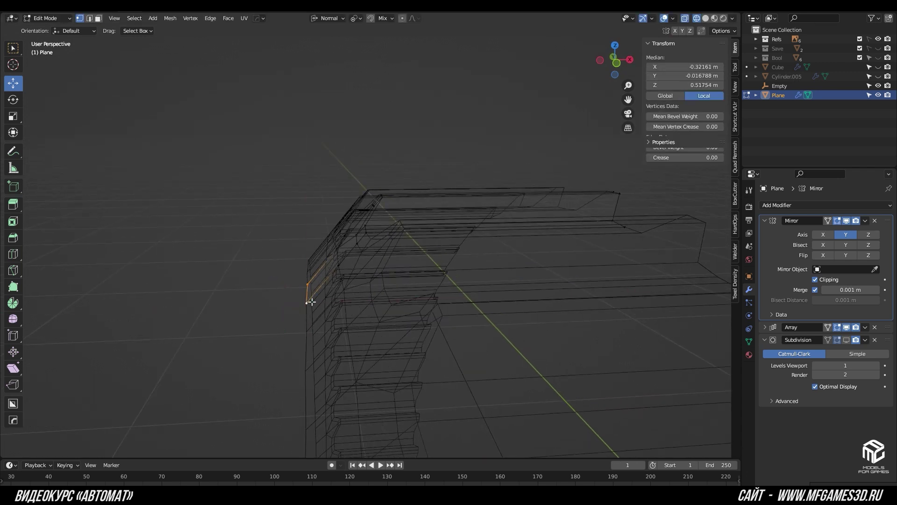
{"action": "type", "text": "0"}
{"action": "key", "text": "Return"}
{"action": "mouse_move", "coordinate": [322, 282]}
{"action": "middle_mouse_down"}
{"action": "mouse_move", "coordinate": [489, 234]}
{"action": "mouse_move", "coordinate": [553, 238]}
{"action": "middle_mouse_up"}
{"action": "left_click_drag", "start_coordinate": [527, 180], "coordinate": [619, 308]}
{"action": "key", "text": "x"}
{"action": "left_click", "coordinate": [551, 166]}
Step: Flatten the edge loop with S X 0 and reset transform orientation to Global
{"action": "left_click", "coordinate": [383, 202], "text": "ctrl"}
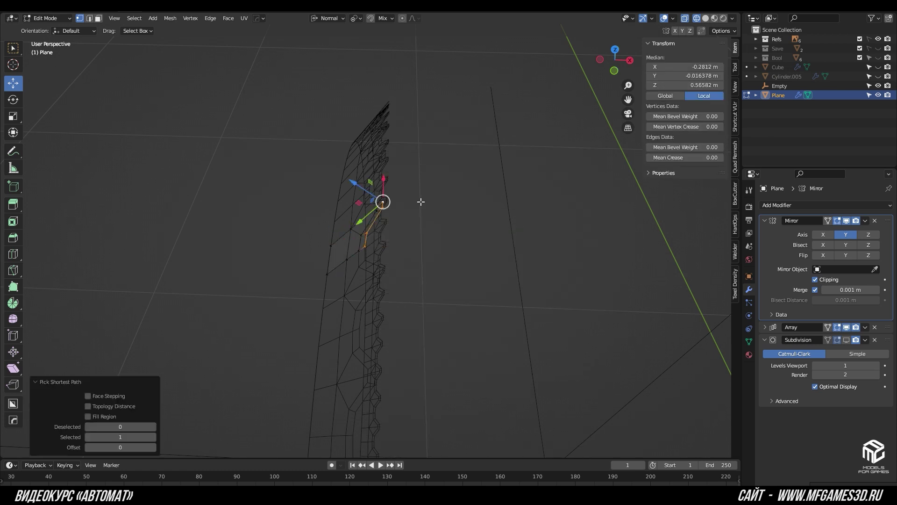
{"action": "left_click", "coordinate": [421, 202]}
{"action": "left_click", "coordinate": [460, 249], "text": "ctrl"}
{"action": "mouse_move", "coordinate": [381, 201]}
{"action": "middle_mouse_down"}
{"action": "mouse_move", "coordinate": [467, 206]}
{"action": "mouse_move", "coordinate": [456, 150]}
{"action": "mouse_move", "coordinate": [456, 196]}
{"action": "mouse_move", "coordinate": [326, 215]}
{"action": "mouse_move", "coordinate": [380, 203]}
{"action": "mouse_move", "coordinate": [458, 248]}
{"action": "mouse_move", "coordinate": [478, 183]}
{"action": "mouse_move", "coordinate": [457, 194]}
{"action": "mouse_move", "coordinate": [427, 176]}
{"action": "middle_mouse_up"}
{"action": "type", "text": "sx0"}
{"action": "key", "text": "Return"}
{"action": "left_click", "coordinate": [327, 18]}
{"action": "left_click", "coordinate": [309, 47]}
Step: Shift the chamfer vertices 0.031248 m along X, with Cylinder.005 unhidden for reference
{"action": "key", "text": "Tab"}
{"action": "key", "text": "shift+z"}
{"action": "key", "text": "Tab"}
{"action": "key", "text": "KP_1"}
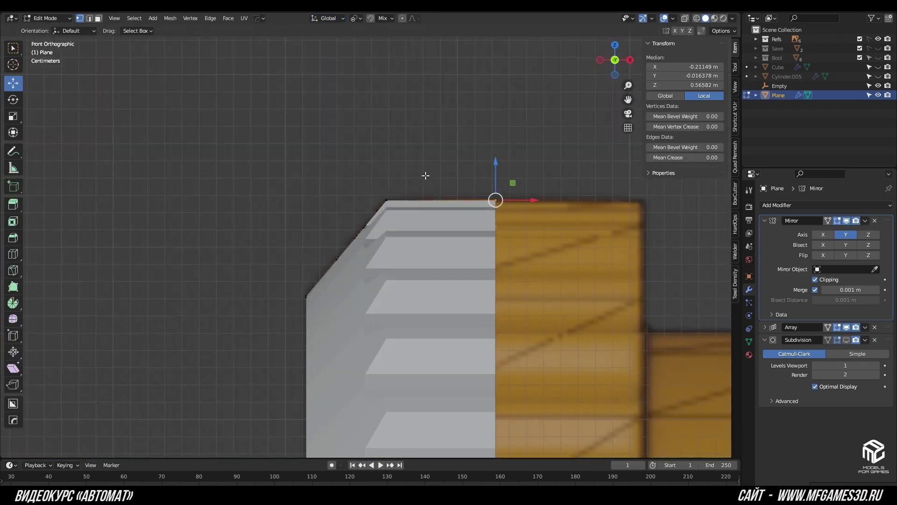
{"action": "left_click_drag", "start_coordinate": [501, 213], "coordinate": [539, 213]}
{"action": "left_click", "coordinate": [879, 76]}
{"action": "middle_click_drag", "start_coordinate": [467, 234], "coordinate": [506, 202]}
{"action": "left_click_drag", "start_coordinate": [469, 150], "coordinate": [514, 150]}
{"action": "middle_click_drag", "start_coordinate": [514, 150], "coordinate": [557, 204]}
{"action": "left_click", "coordinate": [381, 143], "text": "alt"}
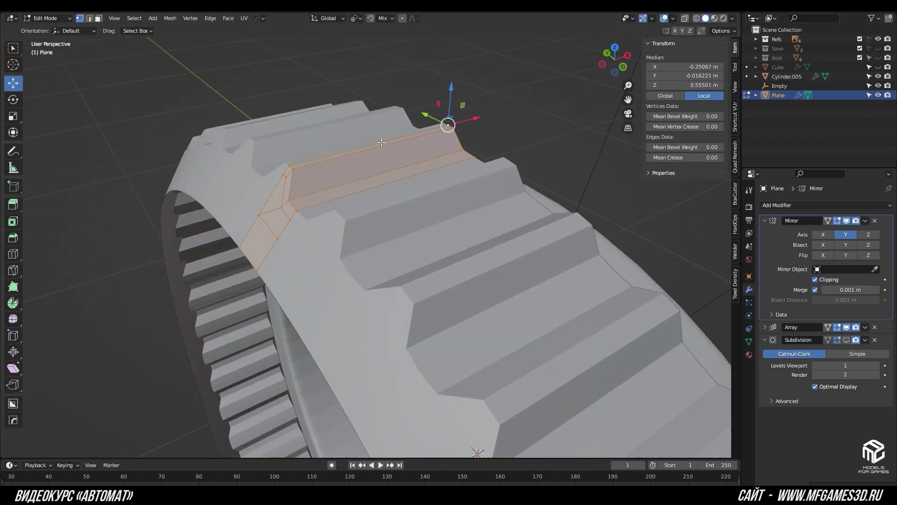
Step: Flatten the strip to zero width along X and merge it at center
{"action": "key", "text": "s"}
{"action": "key", "text": "x"}
{"action": "key", "text": "0"}
{"action": "key", "text": "Return"}
{"action": "middle_click_drag", "start_coordinate": [430, 143], "coordinate": [444, 120]}
{"action": "key", "text": "m"}
{"action": "left_click", "coordinate": [533, 169]}
Step: Hide Cylinder.005 again and return to editing the Plane dial mesh
{"action": "key", "text": "Tab"}
{"action": "left_click", "coordinate": [511, 251]}
{"action": "left_click", "coordinate": [879, 77]}
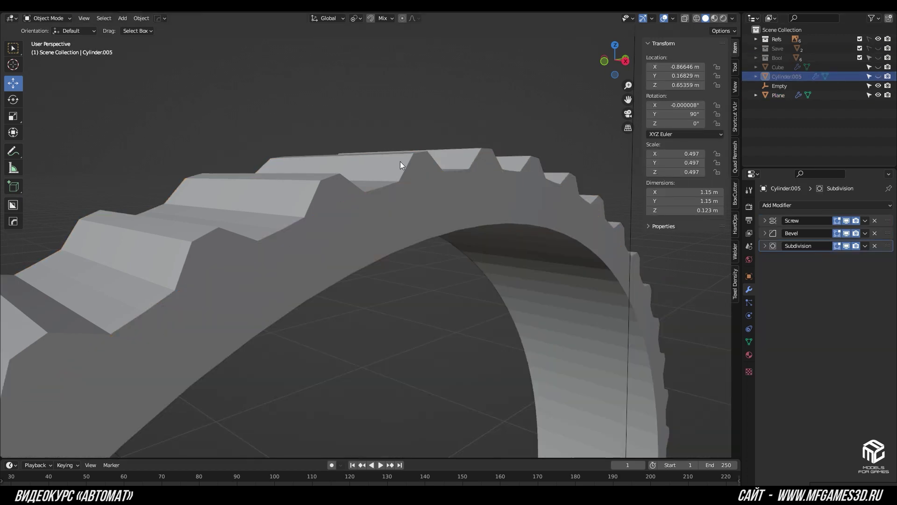
{"action": "left_click", "coordinate": [401, 161]}
{"action": "key", "text": "Tab"}
{"action": "mouse_move", "coordinate": [400, 161]}
{"action": "middle_mouse_down"}
{"action": "mouse_move", "coordinate": [327, 178]}
{"action": "mouse_move", "coordinate": [405, 198]}
{"action": "mouse_move", "coordinate": [346, 202]}
{"action": "middle_mouse_up"}
Step: Edge-slide a tooth edge, then merge vertices by distance at 0.0001 m
{"action": "left_click", "coordinate": [405, 197]}
{"action": "key", "text": "g"}
{"action": "key", "text": "g"}
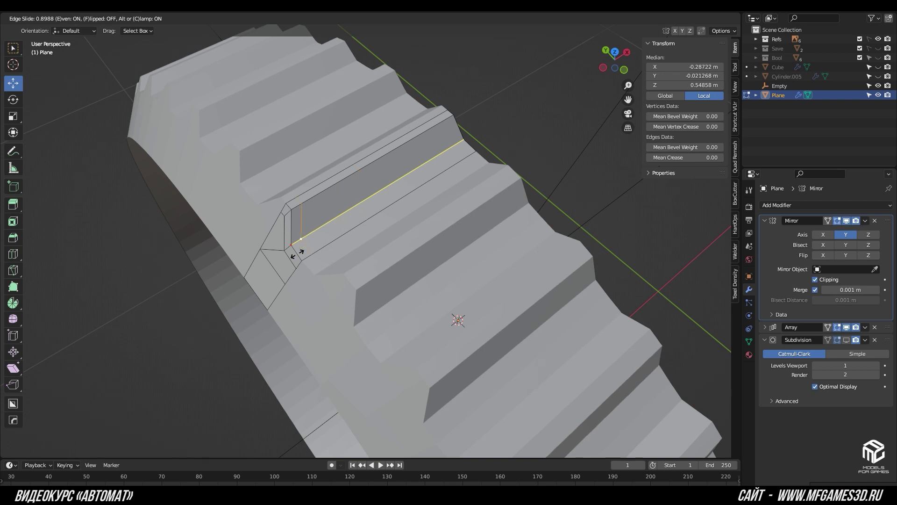
{"action": "left_click", "coordinate": [297, 253]}
{"action": "left_click", "coordinate": [439, 123]}
{"action": "key", "text": "g"}
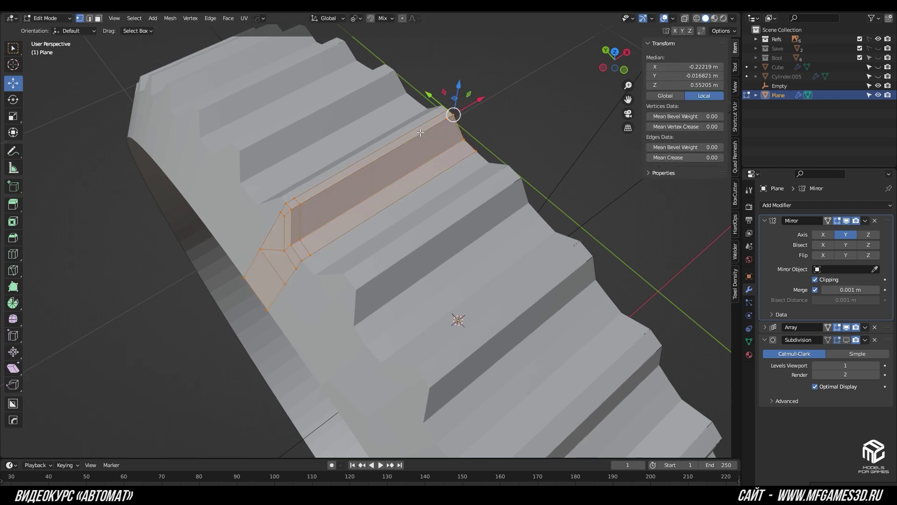
{"action": "type", "text": "0"}
{"action": "key", "text": "Return"}
{"action": "key", "text": "m"}
{"action": "left_click", "coordinate": [465, 130]}
{"action": "mouse_move", "coordinate": [465, 130]}
{"action": "middle_mouse_down"}
{"action": "mouse_move", "coordinate": [415, 105]}
{"action": "mouse_move", "coordinate": [294, 228]}
{"action": "mouse_move", "coordinate": [342, 226]}
{"action": "middle_mouse_up"}
Step: Switch to wireframe, deselect all, and undo the last two edits
{"action": "key", "text": "z"}
{"action": "left_click", "coordinate": [253, 239]}
{"action": "key", "text": "alt+a"}
{"action": "key", "text": "ctrl+z"}
{"action": "key", "text": "ctrl+z"}
{"action": "key", "text": "ctrl+z"}
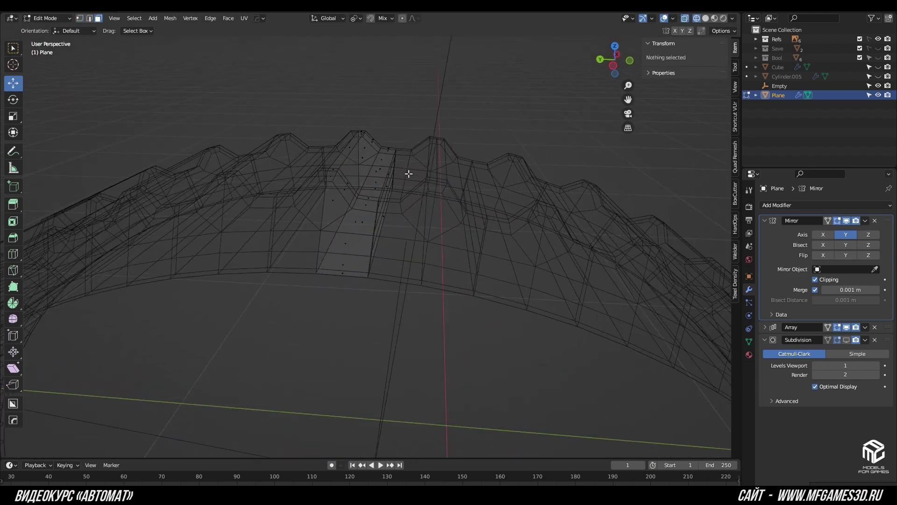
Step: Redo the undone edits and recheck the tooth faces in solid shading
{"action": "key", "text": "ctrl+shift+z"}
{"action": "key", "text": "ctrl+shift+z"}
{"action": "key", "text": "ctrl+shift+z"}
{"action": "key", "text": "ctrl+z"}
{"action": "key", "text": "ctrl+shift+z"}
{"action": "left_click_drag", "start_coordinate": [300, 203], "coordinate": [441, 279]}
{"action": "mouse_move", "coordinate": [440, 279]}
{"action": "middle_mouse_down"}
{"action": "mouse_move", "coordinate": [156, 109]}
{"action": "mouse_move", "coordinate": [465, 220]}
{"action": "mouse_move", "coordinate": [530, 337]}
{"action": "mouse_move", "coordinate": [477, 251]}
{"action": "mouse_move", "coordinate": [318, 259]}
{"action": "middle_mouse_up"}
{"action": "key", "text": "alt+a"}
{"action": "key", "text": "Tab"}
{"action": "key", "text": "shift+z"}
{"action": "key", "text": "Tab"}
Step: Set up a see-through orthographic view and pivot transforms around the 3D cursor
{"action": "scroll", "coordinate": [301, 251], "scroll_direction": "down", "scroll_amount": 3}
{"action": "key", "text": "1"}
{"action": "key", "text": "KP_1"}
{"action": "scroll", "coordinate": [334, 246], "scroll_direction": "up", "scroll_amount": 5}
{"action": "key", "text": "z"}
{"action": "left_click", "coordinate": [358, 243]}
{"action": "key", "text": "KP_3"}
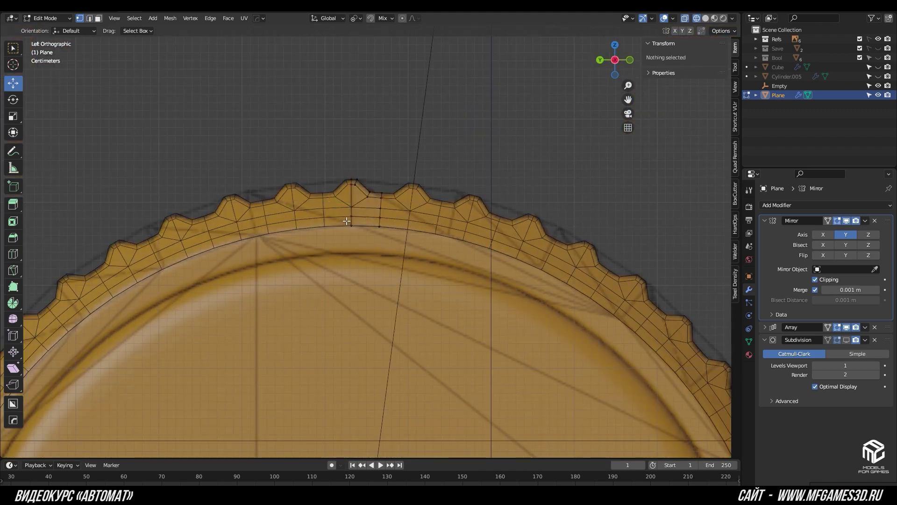
{"action": "key", "text": "Tab"}
{"action": "left_click", "coordinate": [355, 18]}
{"action": "left_click", "coordinate": [377, 39]}
Step: Scale the tooth edges 0.9365 along X
{"action": "key", "text": "Tab"}
{"action": "scroll", "coordinate": [421, 205], "scroll_direction": "up", "scroll_amount": 3}
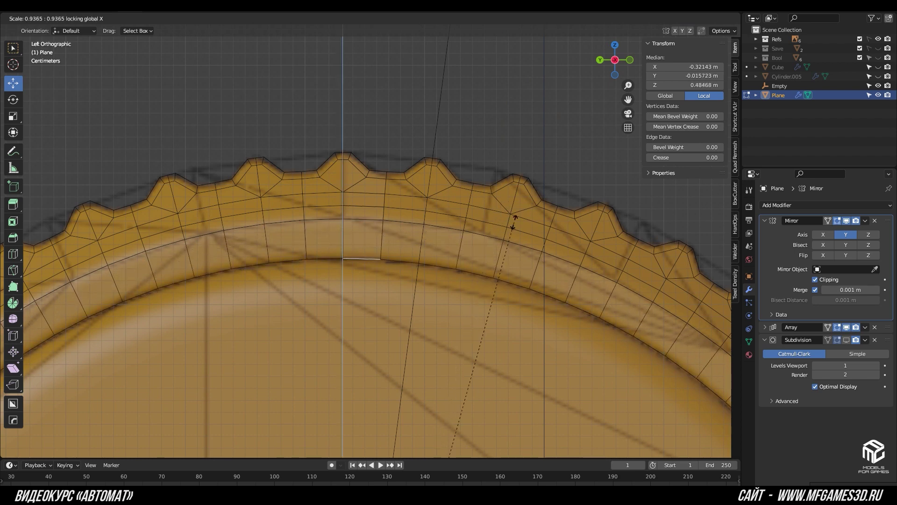
{"action": "left_click", "coordinate": [513, 222]}
{"action": "scroll", "coordinate": [513, 222], "scroll_direction": "down", "scroll_amount": 4}
{"action": "key", "text": "Tab"}
{"action": "scroll", "coordinate": [513, 222], "scroll_direction": "up", "scroll_amount": 4}
{"action": "scroll", "coordinate": [512, 215], "scroll_direction": "down", "scroll_amount": 4}
{"action": "scroll", "coordinate": [512, 210], "scroll_direction": "up", "scroll_amount": 4}
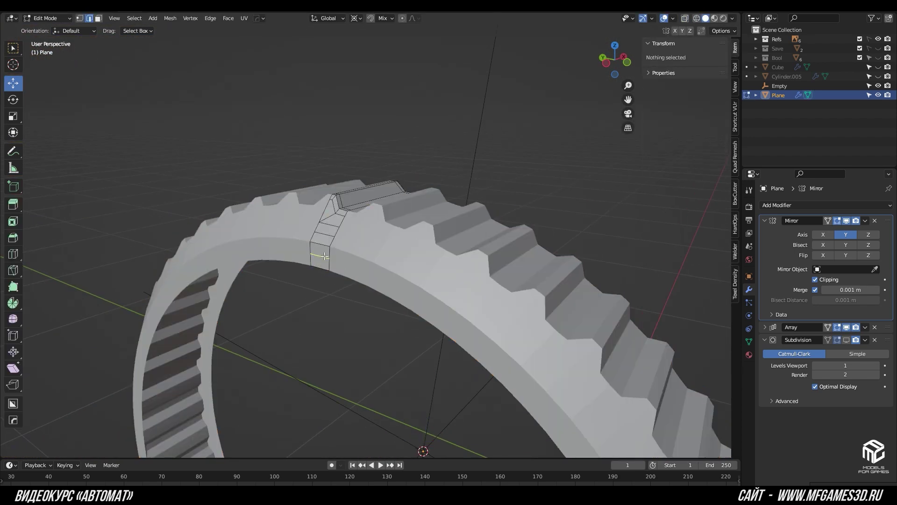
Step: Add an edge loop across the tooth, slide it 0.0425, and move it 0.03959 m along X
{"action": "key", "text": "g"}
{"action": "key", "text": "g"}
{"action": "left_click", "coordinate": [326, 255]}
{"action": "mouse_move", "coordinate": [326, 256]}
{"action": "middle_mouse_down"}
{"action": "mouse_move", "coordinate": [451, 259]}
{"action": "mouse_move", "coordinate": [362, 126]}
{"action": "middle_mouse_up"}
{"action": "key", "text": "g"}
{"action": "key", "text": "x"}
{"action": "left_click", "coordinate": [451, 260]}
{"action": "left_click", "coordinate": [311, 206]}
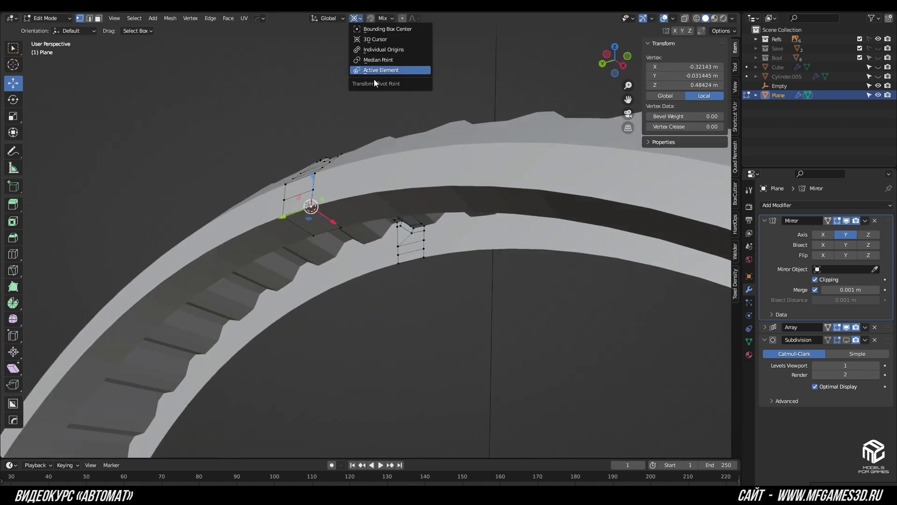
Step: Duplicate the selected tooth geometry and rotate the copy 90° about Y
{"action": "key", "text": "shift+d"}
{"action": "left_click", "coordinate": [356, 18]}
{"action": "key", "text": "Escape"}
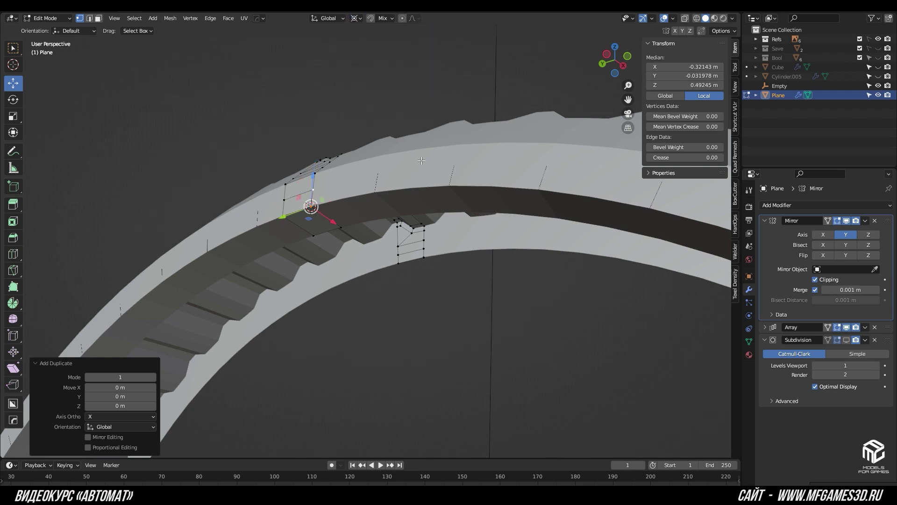
{"action": "type", "text": "9"}
{"action": "key", "text": "Return"}
{"action": "key", "text": "Return"}
{"action": "mouse_move", "coordinate": [414, 160]}
{"action": "middle_mouse_down"}
{"action": "mouse_move", "coordinate": [438, 211]}
{"action": "mouse_move", "coordinate": [411, 148]}
{"action": "middle_mouse_up"}
{"action": "scroll", "coordinate": [426, 196], "scroll_direction": "up", "scroll_amount": 3}
{"action": "key", "text": "Return"}
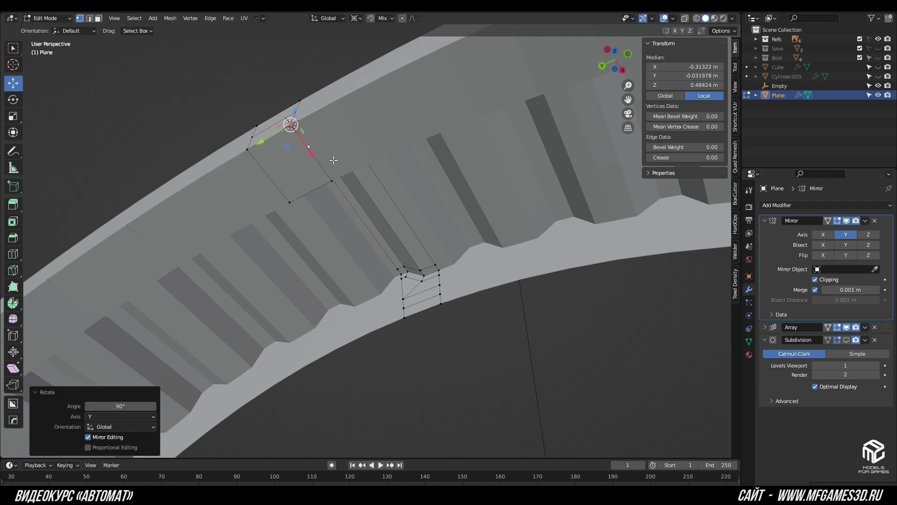
{"action": "key", "text": "Escape"}
Step: With the pivot on the active element, select the linked piece and merge its vertices by distance
{"action": "left_click", "coordinate": [377, 70]}
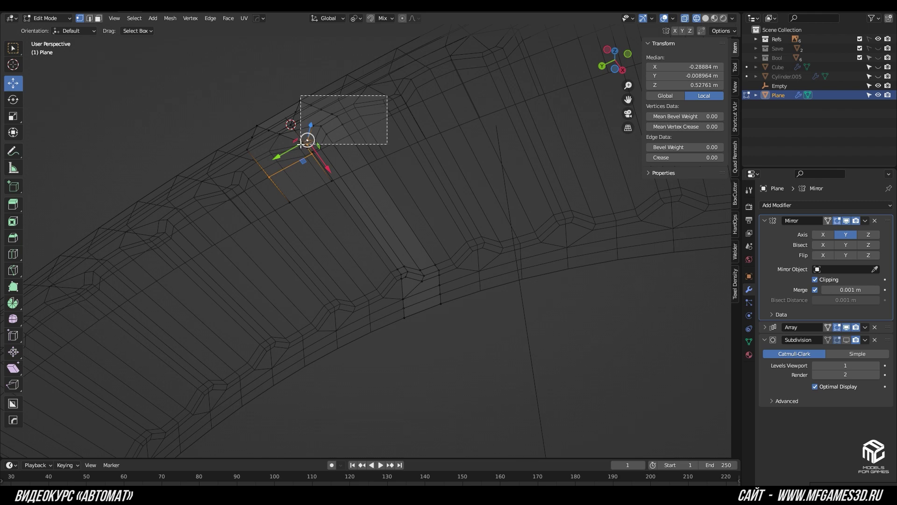
{"action": "middle_click_drag", "start_coordinate": [297, 146], "coordinate": [453, 205]}
{"action": "key", "text": "Escape"}
{"action": "key", "text": "ctrl+l"}
{"action": "key", "text": "m"}
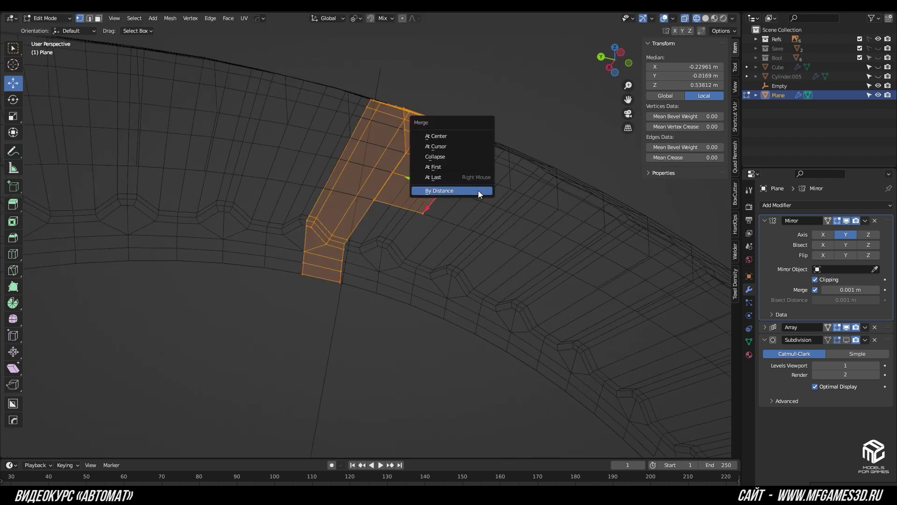
{"action": "left_click", "coordinate": [479, 190]}
Step: Switch the viewport to solid shading, collapse the Mirror modifier, and extend the edge selection
{"action": "key", "text": "z"}
{"action": "left_click", "coordinate": [566, 195]}
{"action": "left_click", "coordinate": [797, 339], "text": "ctrl"}
{"action": "mouse_move", "coordinate": [655, 261]}
{"action": "middle_mouse_down"}
{"action": "mouse_move", "coordinate": [540, 202]}
{"action": "mouse_move", "coordinate": [447, 250]}
{"action": "mouse_move", "coordinate": [272, 226]}
{"action": "middle_mouse_up"}
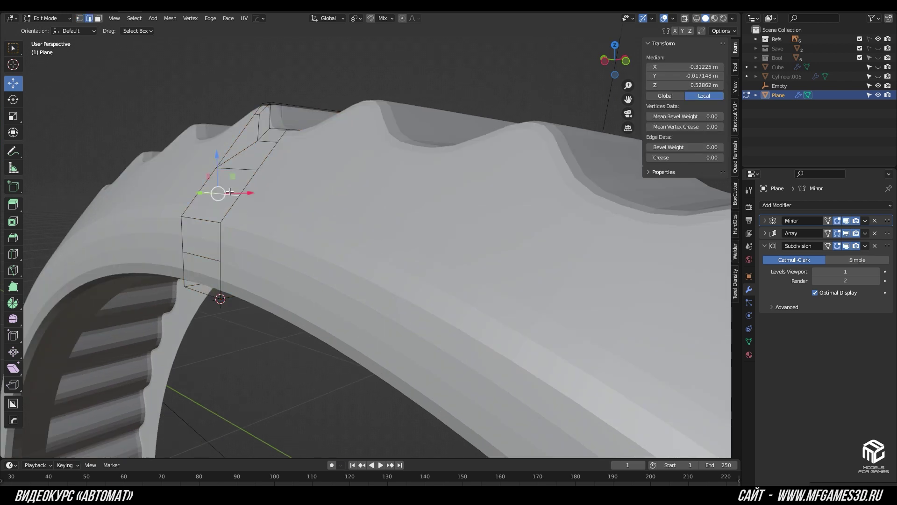
{"action": "left_click", "coordinate": [227, 193], "text": "alt"}
{"action": "mouse_move", "coordinate": [227, 193]}
{"action": "middle_mouse_down"}
{"action": "mouse_move", "coordinate": [434, 195]}
{"action": "mouse_move", "coordinate": [425, 150]}
{"action": "middle_mouse_up"}
{"action": "key", "text": "shift+z"}
{"action": "key", "text": "shift+z"}
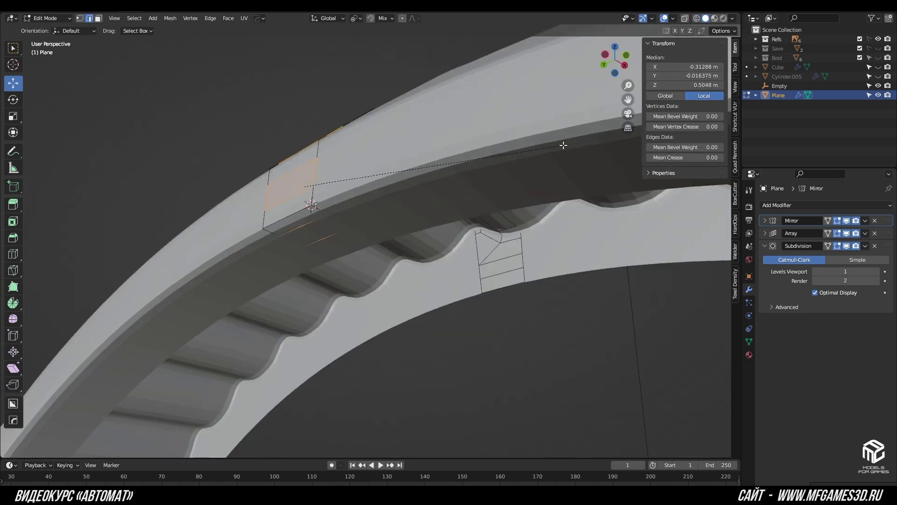
Step: Apply Shade Smooth to the ring in object mode
{"action": "left_click", "coordinate": [563, 146]}
{"action": "key", "text": "Tab"}
{"action": "right_click", "coordinate": [492, 198]}
{"action": "left_click", "coordinate": [481, 199]}
{"action": "middle_click_drag", "start_coordinate": [479, 201], "coordinate": [517, 247]}
Step: Toggle the Subdivision modifier preview off and back on to compare the smoothed ring
{"action": "key", "text": "Tab"}
{"action": "scroll", "coordinate": [516, 248], "scroll_direction": "up", "scroll_amount": 5}
{"action": "left_click", "coordinate": [847, 245]}
{"action": "left_click", "coordinate": [847, 245]}
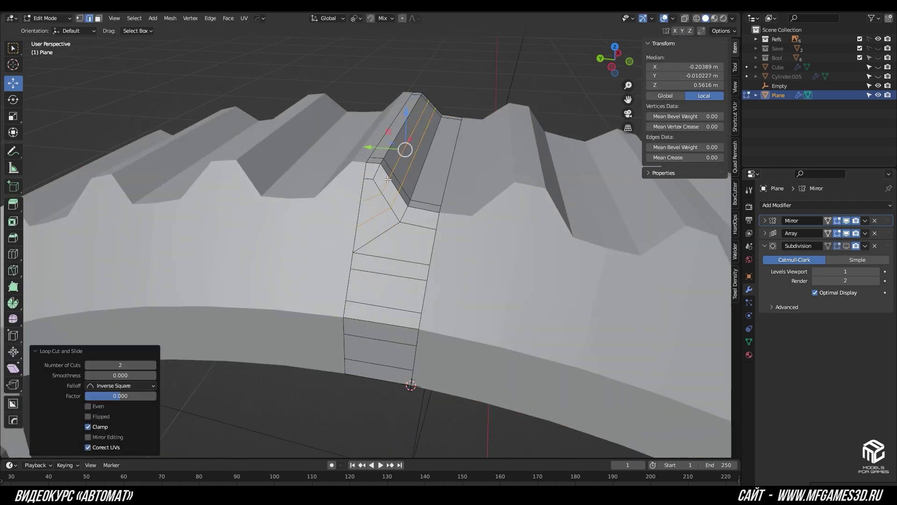
{"action": "middle_click_drag", "start_coordinate": [436, 146], "coordinate": [454, 175]}
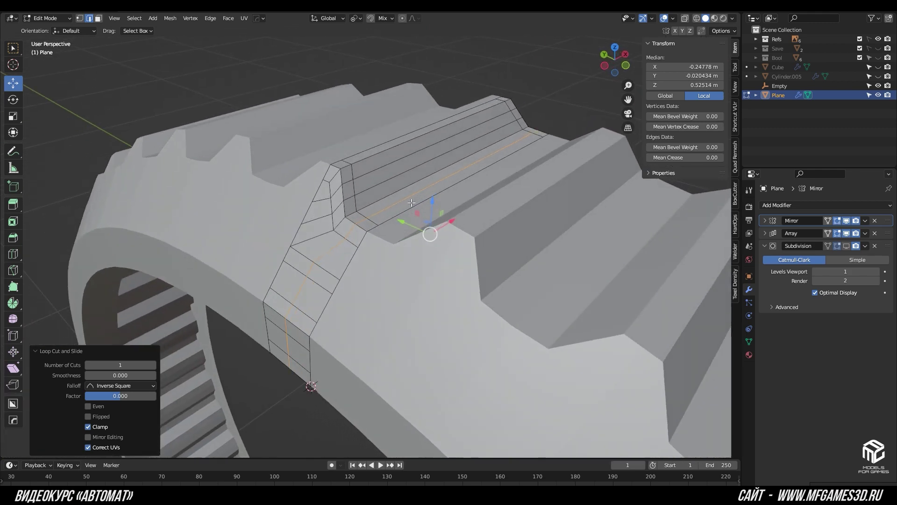
{"action": "key", "text": "Tab"}
{"action": "left_click", "coordinate": [846, 245]}
{"action": "mouse_move", "coordinate": [560, 217]}
{"action": "middle_mouse_down"}
{"action": "mouse_move", "coordinate": [480, 216]}
{"action": "mouse_move", "coordinate": [400, 199]}
{"action": "mouse_move", "coordinate": [439, 213]}
{"action": "mouse_move", "coordinate": [503, 203]}
{"action": "middle_mouse_up"}
{"action": "key", "text": "Tab"}
Step: Add centred loop cuts and slide edges across the band of tooth faces
{"action": "right_click", "coordinate": [379, 222]}
{"action": "left_click", "coordinate": [448, 203]}
{"action": "middle_click_drag", "start_coordinate": [449, 203], "coordinate": [298, 139]}
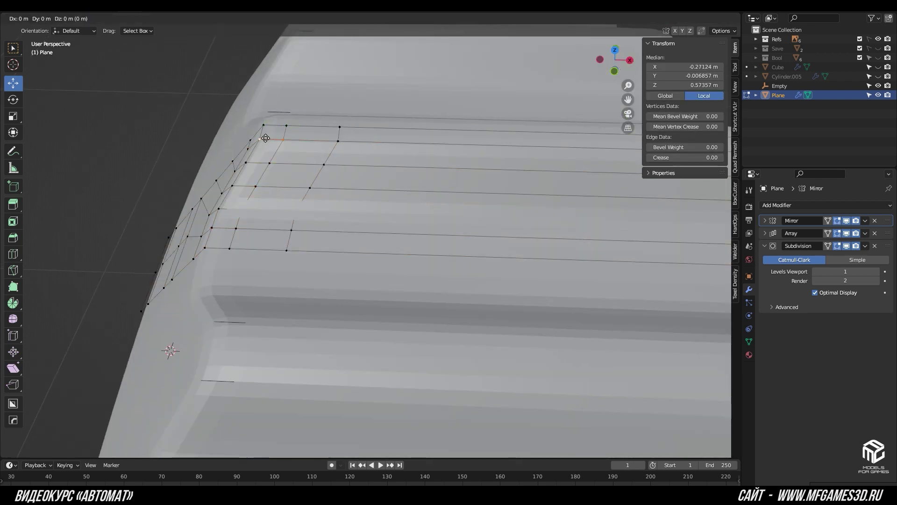
{"action": "left_click", "coordinate": [339, 146]}
{"action": "left_click", "coordinate": [311, 138]}
{"action": "mouse_move", "coordinate": [311, 138]}
{"action": "middle_mouse_down"}
{"action": "mouse_move", "coordinate": [136, 181]}
{"action": "mouse_move", "coordinate": [430, 162]}
{"action": "mouse_move", "coordinate": [427, 176]}
{"action": "mouse_move", "coordinate": [511, 140]}
{"action": "mouse_move", "coordinate": [407, 186]}
{"action": "middle_mouse_up"}
{"action": "key", "text": "alt+a"}
{"action": "left_click", "coordinate": [421, 154]}
Step: Add a vertical edge loop on the tooth and merge overlapping vertices by distance
{"action": "key", "text": "ctrl+r"}
{"action": "left_click", "coordinate": [408, 186]}
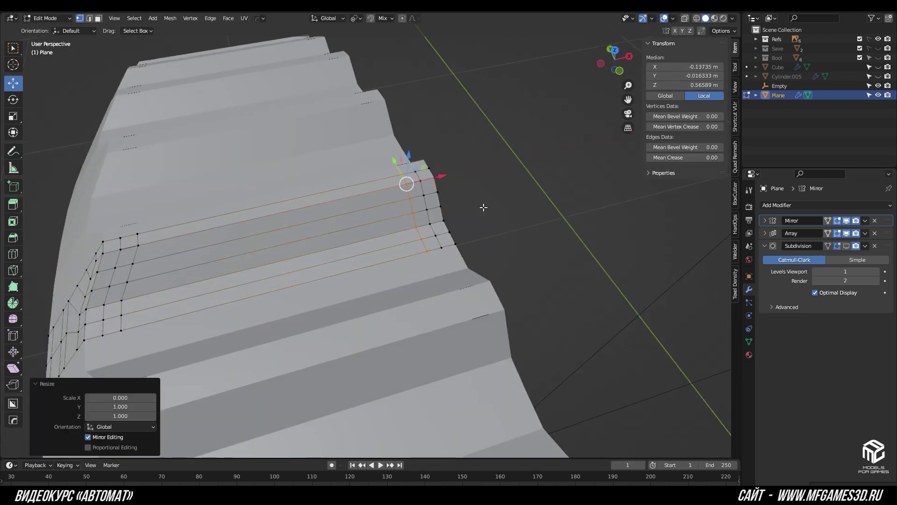
{"action": "left_click", "coordinate": [484, 208]}
{"action": "middle_click_drag", "start_coordinate": [484, 207], "coordinate": [243, 154]}
{"action": "key", "text": "alt+a"}
Step: In edge select mode, pick a tooth edge and slide it into place
{"action": "key", "text": "2"}
{"action": "left_click", "coordinate": [360, 170]}
{"action": "middle_click_drag", "start_coordinate": [361, 170], "coordinate": [241, 238]}
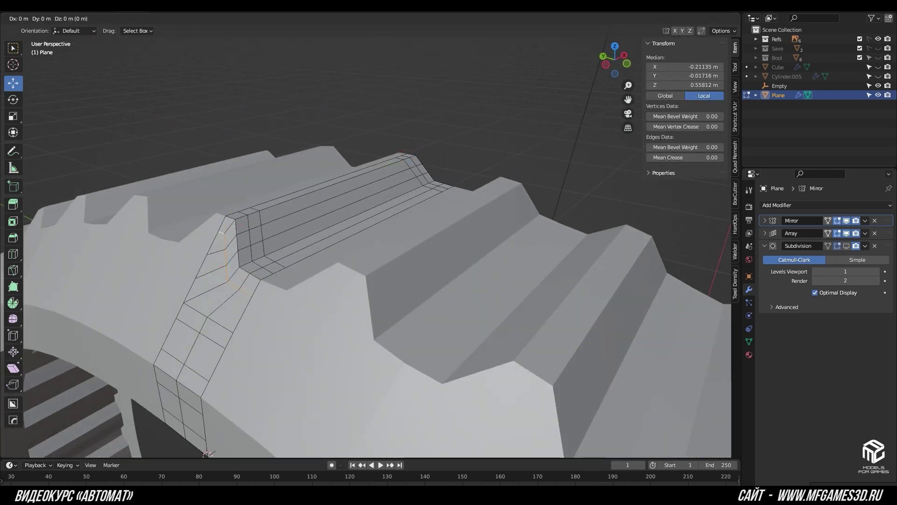
{"action": "left_click", "coordinate": [327, 199]}
{"action": "key", "text": "alt+a"}
{"action": "left_click", "coordinate": [316, 231]}
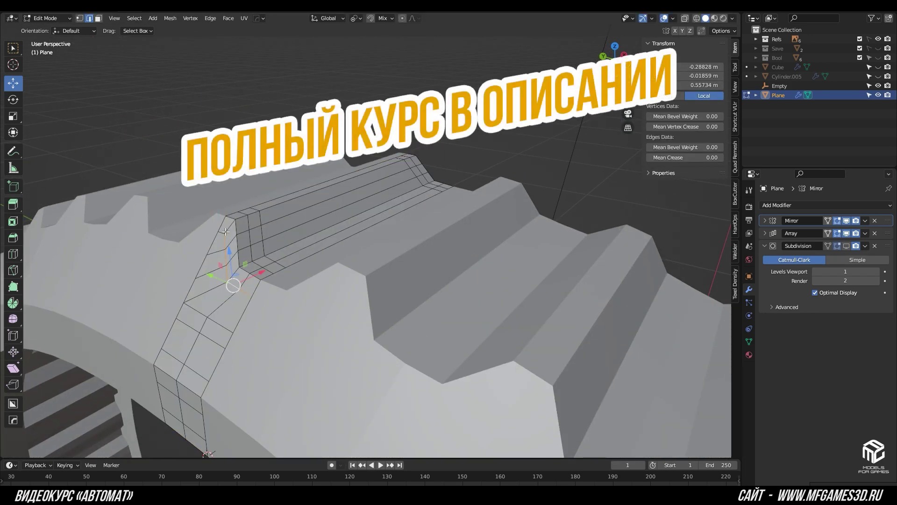
Step: Select the linked tooth part, then a vertex path between two points, and frame it
{"action": "left_click", "coordinate": [289, 224]}
{"action": "left_click", "coordinate": [219, 241]}
{"action": "key", "text": "ctrl+l"}
{"action": "middle_click_drag", "start_coordinate": [235, 254], "coordinate": [366, 232]}
{"action": "key", "text": "1"}
{"action": "left_click", "coordinate": [355, 228]}
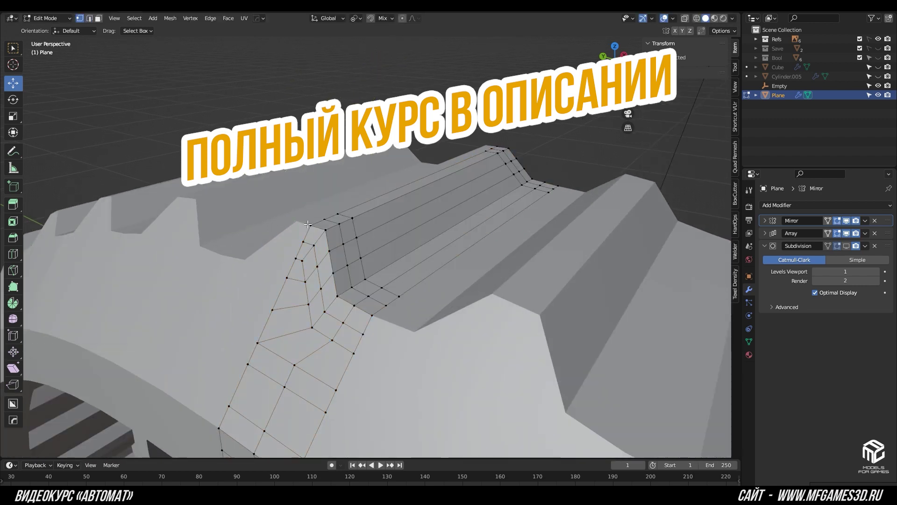
{"action": "left_click", "coordinate": [310, 225], "text": "ctrl"}
{"action": "key", "text": "KP_Decimal"}
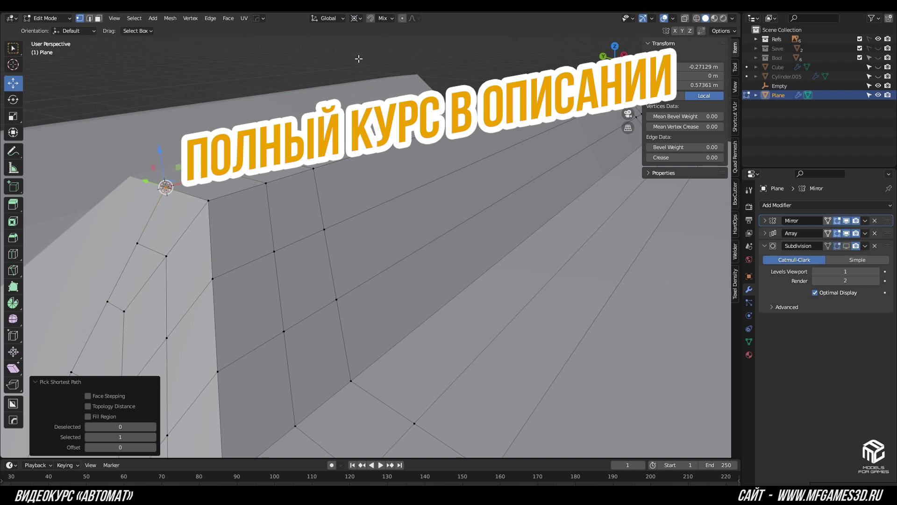
Step: Duplicate the selected vertex path in place and reposition the copy
{"action": "key", "text": "shift+d"}
{"action": "key", "text": "Escape"}
{"action": "middle_click_drag", "start_coordinate": [365, 40], "coordinate": [365, 183]}
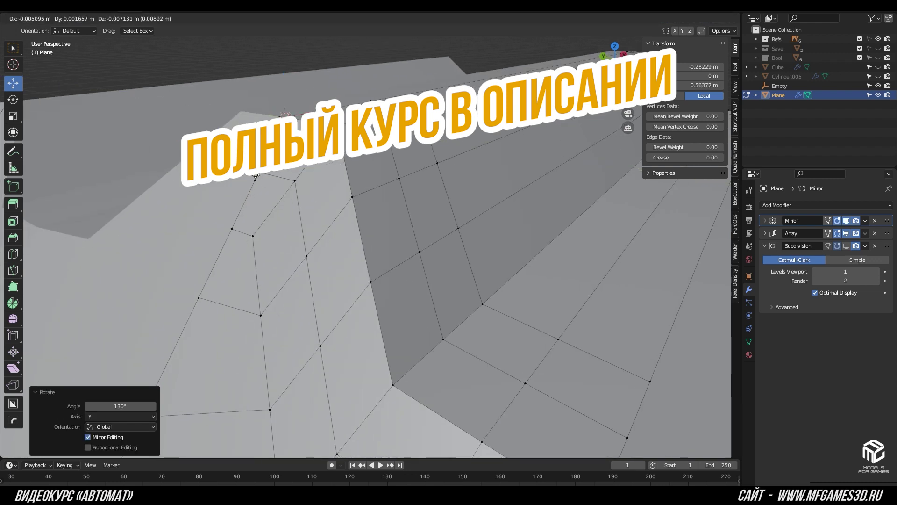
{"action": "middle_click_drag", "start_coordinate": [255, 184], "coordinate": [336, 285]}
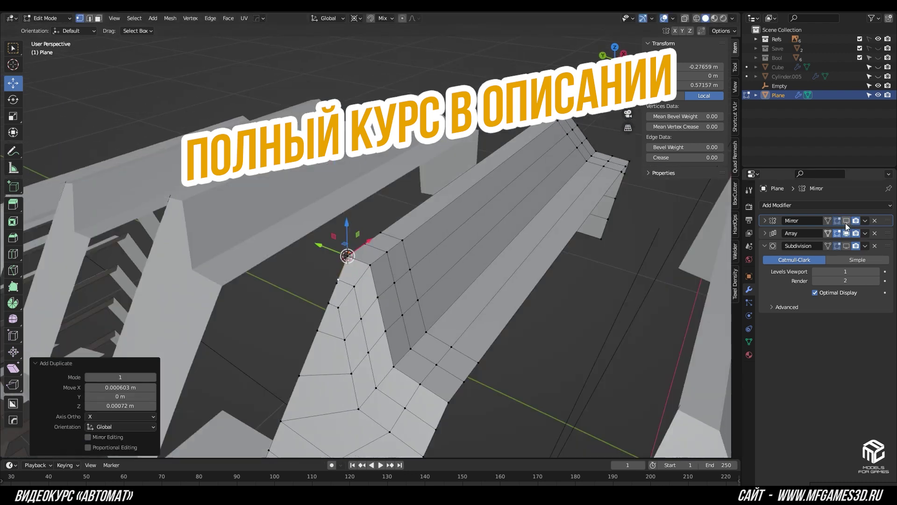
{"action": "left_click", "coordinate": [336, 285]}
{"action": "scroll", "coordinate": [414, 118], "scroll_direction": "up", "scroll_amount": 5}
{"action": "scroll", "coordinate": [414, 119], "scroll_direction": "down", "scroll_amount": 3}
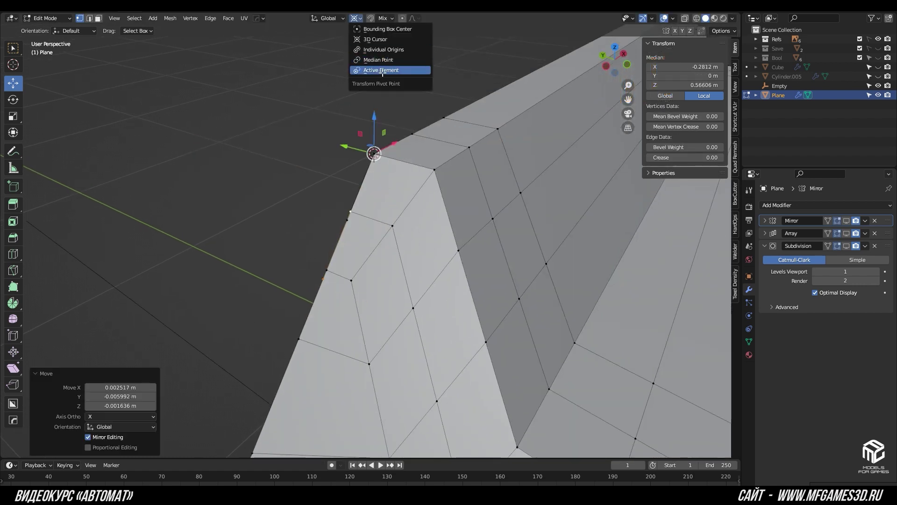
Step: Delete the unwanted edge on the tooth in edge select mode
{"action": "key", "text": "2"}
{"action": "left_click", "coordinate": [342, 234]}
{"action": "left_click", "coordinate": [424, 191]}
{"action": "key", "text": "1"}
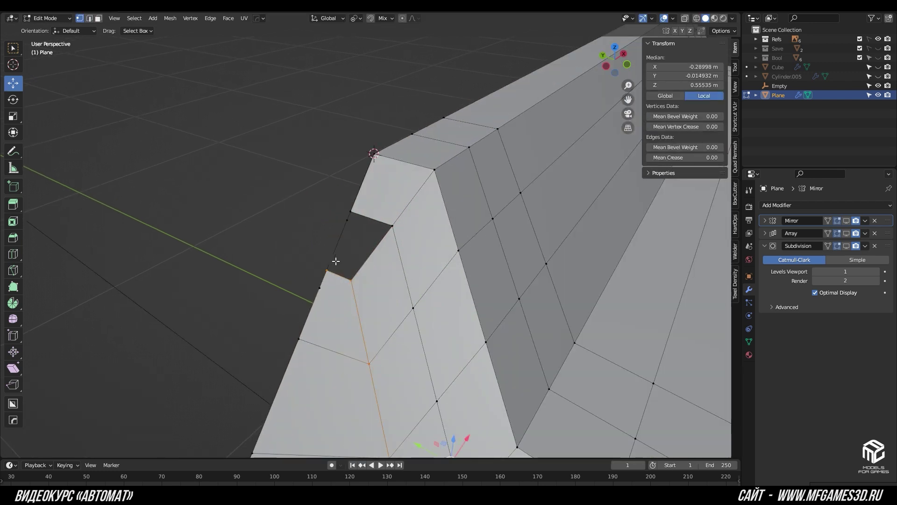
Step: Select the vertex path along the hole and slide it along its edges
{"action": "left_click", "coordinate": [371, 250]}
{"action": "scroll", "coordinate": [369, 289], "scroll_direction": "down", "scroll_amount": 5}
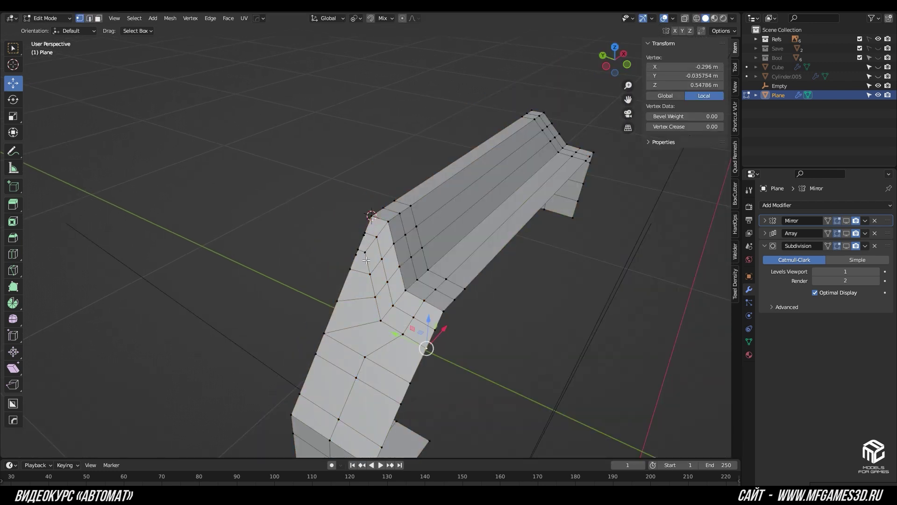
{"action": "left_click", "coordinate": [366, 260], "text": "ctrl"}
{"action": "scroll", "coordinate": [355, 257], "scroll_direction": "up", "scroll_amount": 2}
{"action": "left_click", "coordinate": [349, 247]}
{"action": "middle_click_drag", "start_coordinate": [355, 266], "coordinate": [447, 362]}
{"action": "key", "text": "alt+a"}
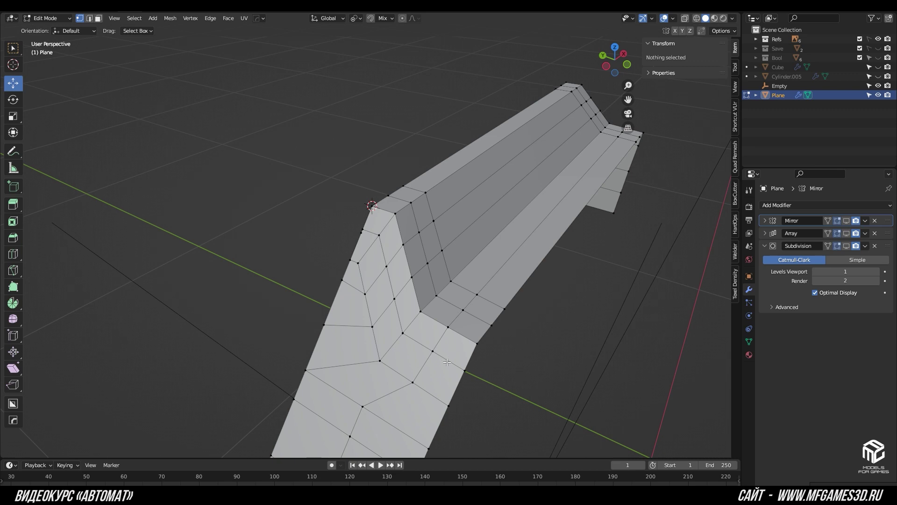
Step: Slide a vertex path to factor 0.150 toward the chamfered top corner
{"action": "left_click", "coordinate": [360, 223], "text": "ctrl"}
{"action": "key", "text": "g"}
{"action": "key", "text": "g"}
{"action": "mouse_move", "coordinate": [358, 221]}
{"action": "middle_mouse_down"}
{"action": "mouse_move", "coordinate": [427, 210]}
{"action": "mouse_move", "coordinate": [405, 195]}
{"action": "mouse_move", "coordinate": [430, 191]}
{"action": "mouse_move", "coordinate": [457, 223]}
{"action": "middle_mouse_up"}
{"action": "scroll", "coordinate": [390, 214], "scroll_direction": "down", "scroll_amount": 3}
{"action": "key", "text": "alt+a"}
{"action": "scroll", "coordinate": [444, 206], "scroll_direction": "down", "scroll_amount": 3}
{"action": "left_click", "coordinate": [401, 224]}
{"action": "middle_click_drag", "start_coordinate": [401, 225], "coordinate": [460, 224]}
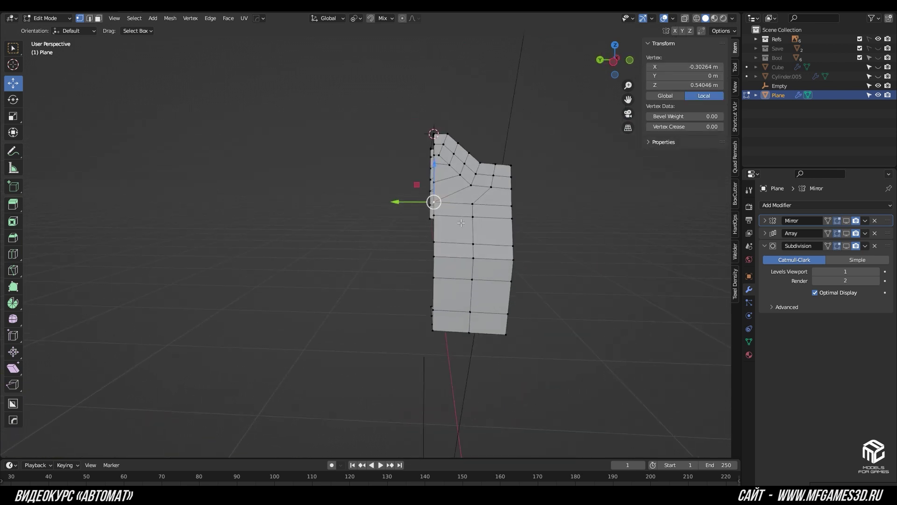
Step: Extrude the selected vertex and try rotating it around X, undoing the first attempt
{"action": "key", "text": "Tab"}
{"action": "key", "text": "Tab"}
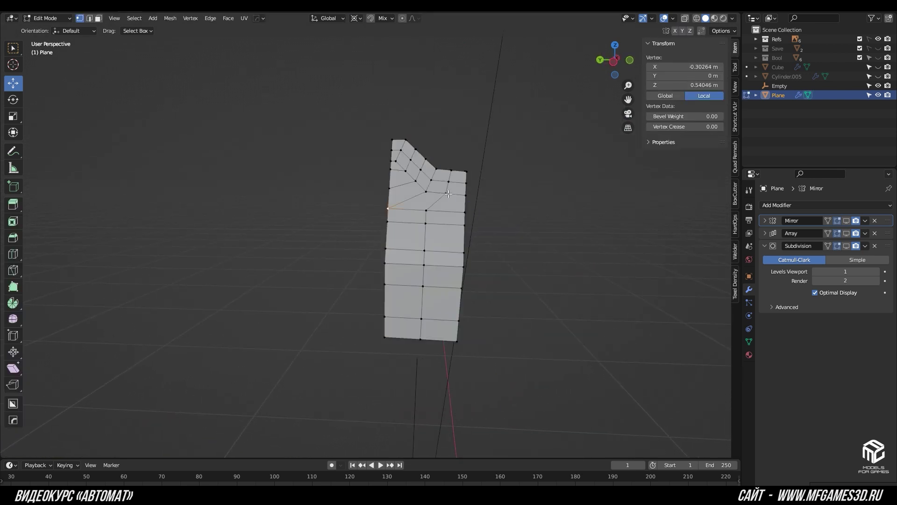
{"action": "scroll", "coordinate": [392, 190], "scroll_direction": "up", "scroll_amount": 3}
{"action": "right_click", "coordinate": [376, 173]}
{"action": "key", "text": "r"}
{"action": "key", "text": "x"}
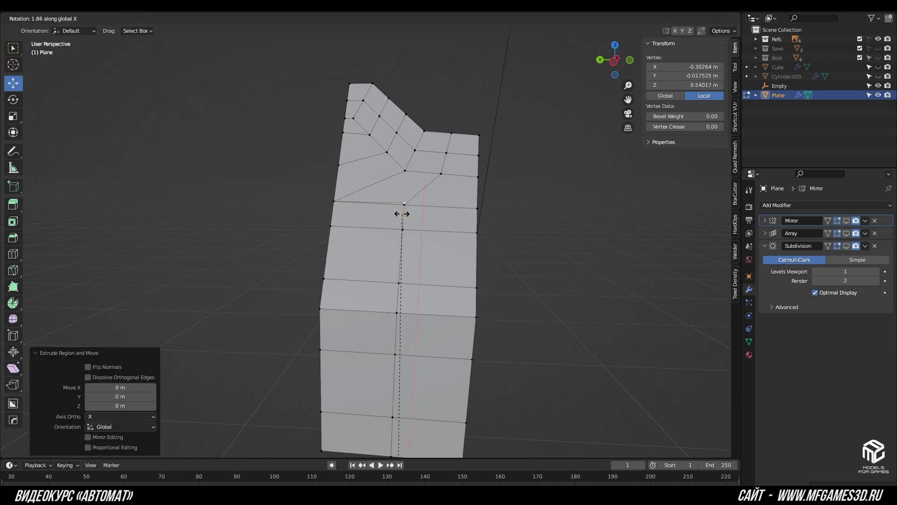
{"action": "scroll", "coordinate": [392, 194], "scroll_direction": "down", "scroll_amount": 2}
{"action": "middle_click_drag", "start_coordinate": [392, 193], "coordinate": [424, 231]}
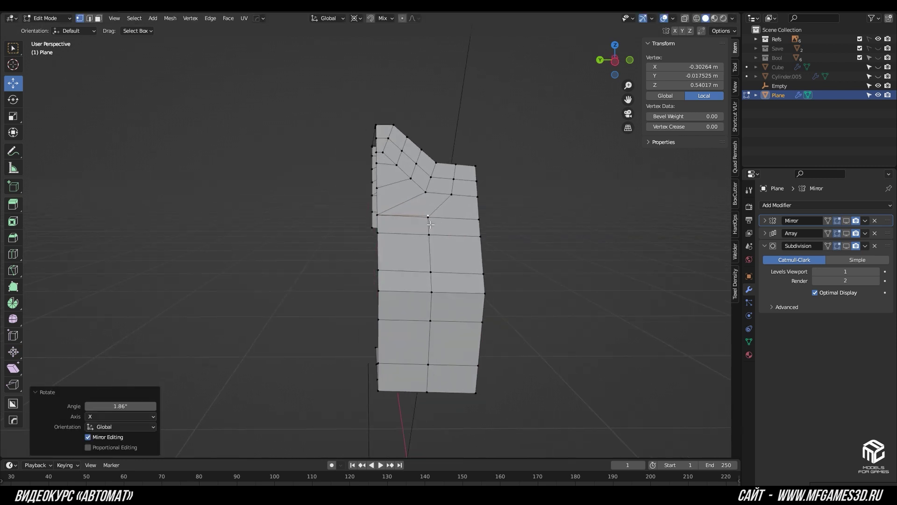
{"action": "key", "text": "r"}
{"action": "mouse_move", "coordinate": [473, 230]}
{"action": "middle_mouse_down"}
{"action": "mouse_move", "coordinate": [369, 234]}
{"action": "mouse_move", "coordinate": [449, 236]}
{"action": "mouse_move", "coordinate": [408, 209]}
{"action": "mouse_move", "coordinate": [425, 234]}
{"action": "mouse_move", "coordinate": [497, 243]}
{"action": "middle_mouse_up"}
{"action": "key", "text": "ctrl+z"}
Step: Rotate the selection again to bend the strip into an arch
{"action": "key", "text": "r"}
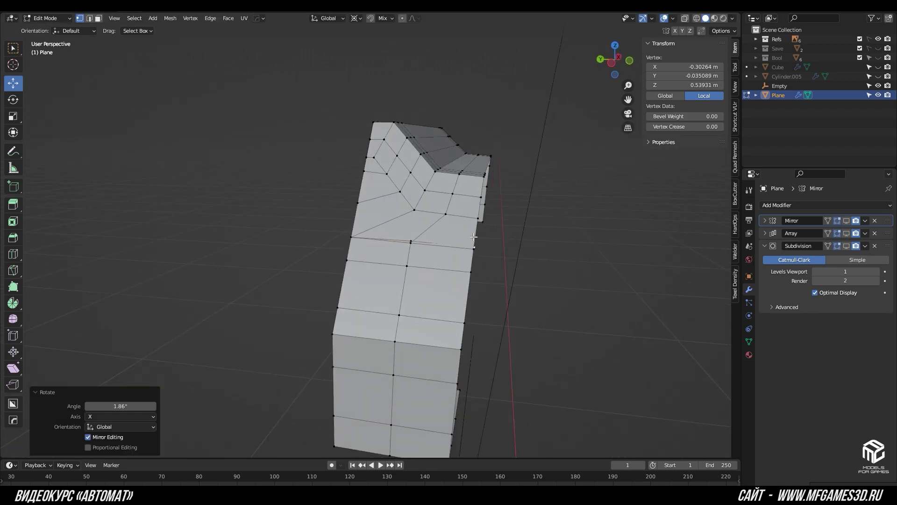
{"action": "scroll", "coordinate": [474, 237], "scroll_direction": "down", "scroll_amount": 3}
{"action": "middle_click_drag", "start_coordinate": [474, 237], "coordinate": [436, 231]}
{"action": "left_click", "coordinate": [435, 379]}
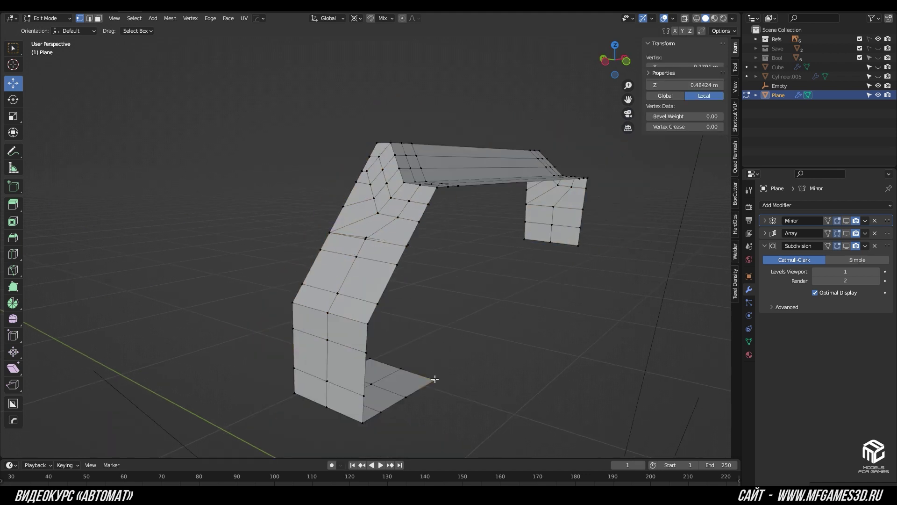
{"action": "scroll", "coordinate": [434, 378], "scroll_direction": "up", "scroll_amount": 2}
{"action": "scroll", "coordinate": [420, 280], "scroll_direction": "up", "scroll_amount": 2}
Step: Nudge two edge loops upward about 0.0005 m along Z
{"action": "key", "text": "g"}
{"action": "left_click", "coordinate": [416, 256]}
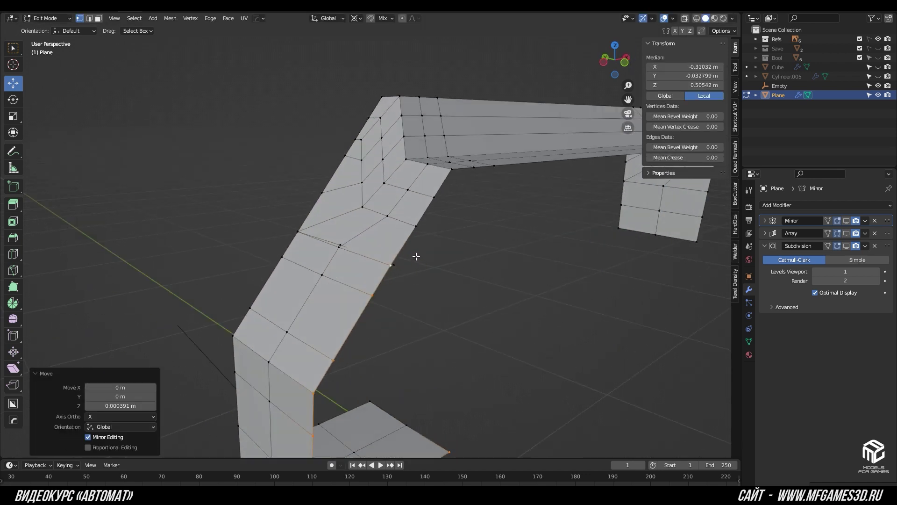
{"action": "scroll", "coordinate": [360, 287], "scroll_direction": "down", "scroll_amount": 2}
{"action": "key", "text": "alt+a"}
{"action": "left_click", "coordinate": [393, 372], "text": "alt"}
{"action": "key", "text": "g"}
{"action": "left_click", "coordinate": [355, 250]}
{"action": "mouse_move", "coordinate": [355, 250]}
{"action": "middle_mouse_down"}
{"action": "mouse_move", "coordinate": [370, 228]}
{"action": "mouse_move", "coordinate": [345, 239]}
{"action": "middle_mouse_up"}
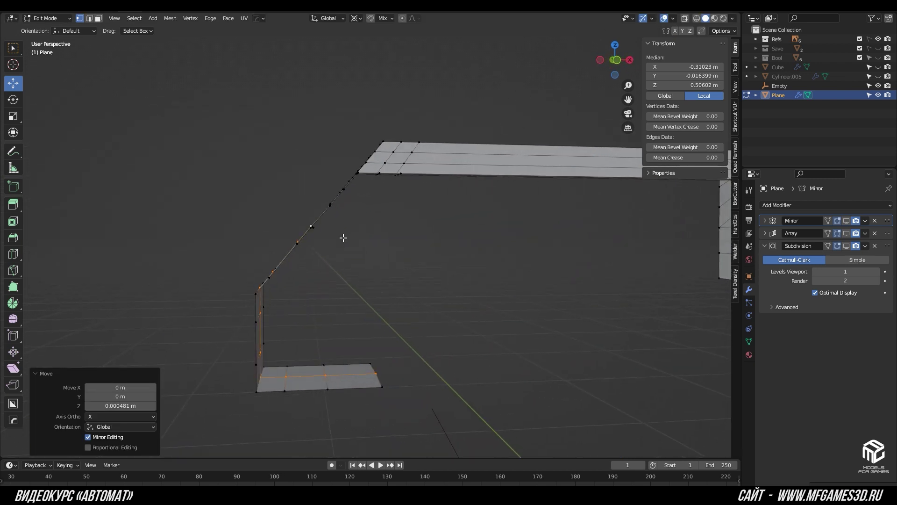
Step: Clear the selection, return to vertex select, and orbit to view the whole arch profile
{"action": "key", "text": "alt+a"}
{"action": "key", "text": "2"}
{"action": "scroll", "coordinate": [279, 255], "scroll_direction": "up", "scroll_amount": 4}
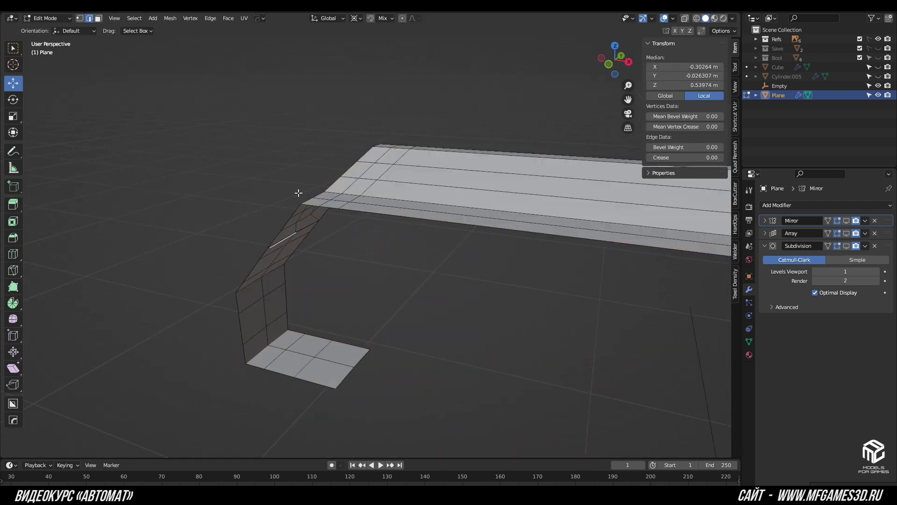
{"action": "key", "text": "alt+a"}
{"action": "middle_click_drag", "start_coordinate": [299, 192], "coordinate": [411, 224]}
{"action": "key", "text": "1"}
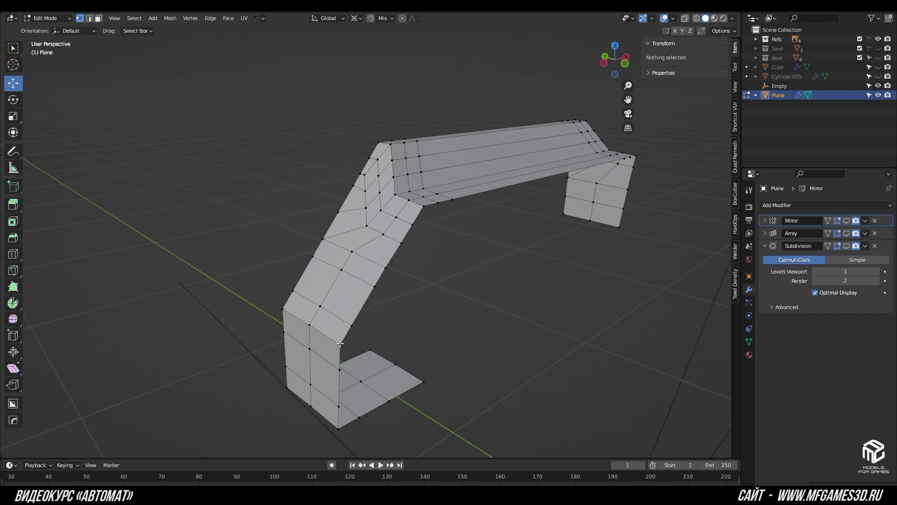
{"action": "mouse_move", "coordinate": [286, 305]}
{"action": "middle_mouse_down"}
{"action": "mouse_move", "coordinate": [327, 274]}
{"action": "mouse_move", "coordinate": [336, 282]}
{"action": "mouse_move", "coordinate": [332, 295]}
{"action": "mouse_move", "coordinate": [365, 162]}
{"action": "middle_mouse_up"}
Step: In wireframe view, select the sloped strip of faces on the profile and delete it
{"action": "key", "text": "Tab"}
{"action": "key", "text": "Tab"}
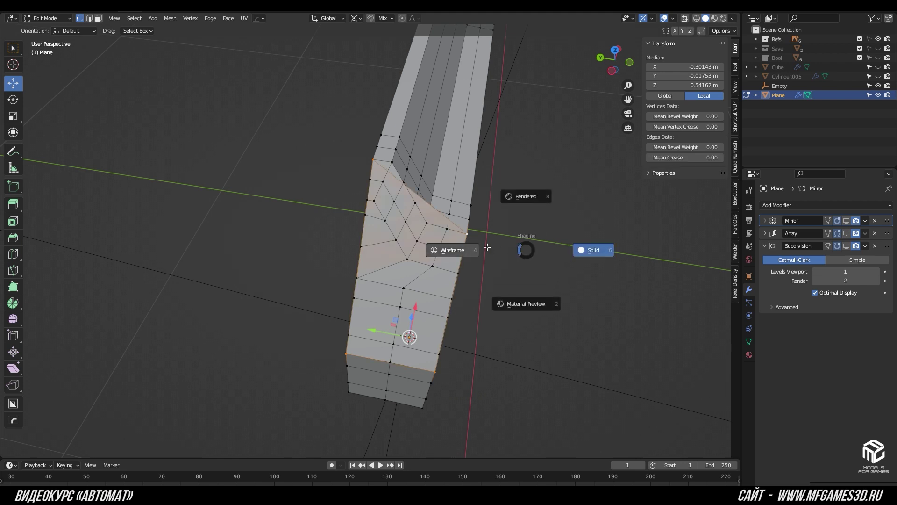
{"action": "left_click", "coordinate": [487, 250]}
{"action": "middle_click_drag", "start_coordinate": [487, 250], "coordinate": [415, 207]}
{"action": "key", "text": "3"}
{"action": "key", "text": "c"}
{"action": "key", "text": "Escape"}
{"action": "middle_click_drag", "start_coordinate": [300, 263], "coordinate": [350, 273]}
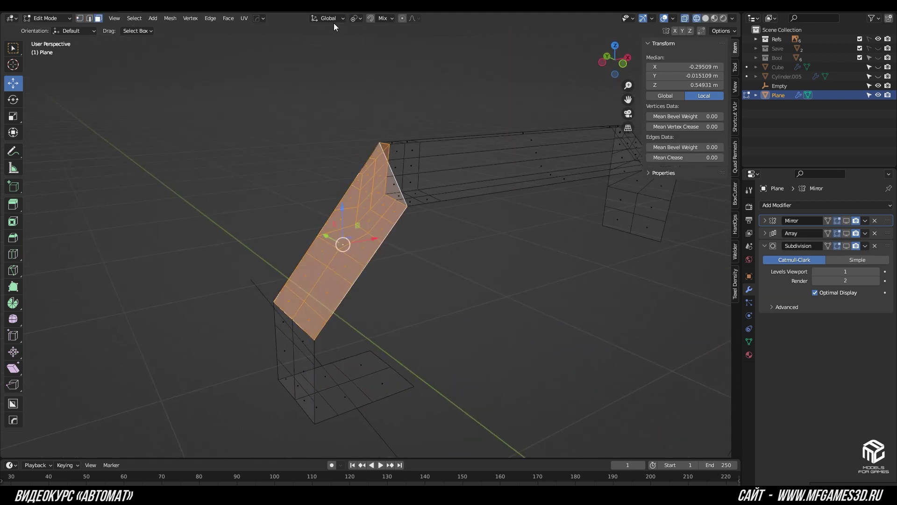
{"action": "key", "text": "Return"}
{"action": "key", "text": "x"}
{"action": "left_click", "coordinate": [467, 220]}
Step: Mirror the arch's left sloped strip across global X by scaling it -1
{"action": "key", "text": "Tab"}
{"action": "left_click", "coordinate": [455, 236]}
{"action": "middle_click_drag", "start_coordinate": [532, 248], "coordinate": [470, 244]}
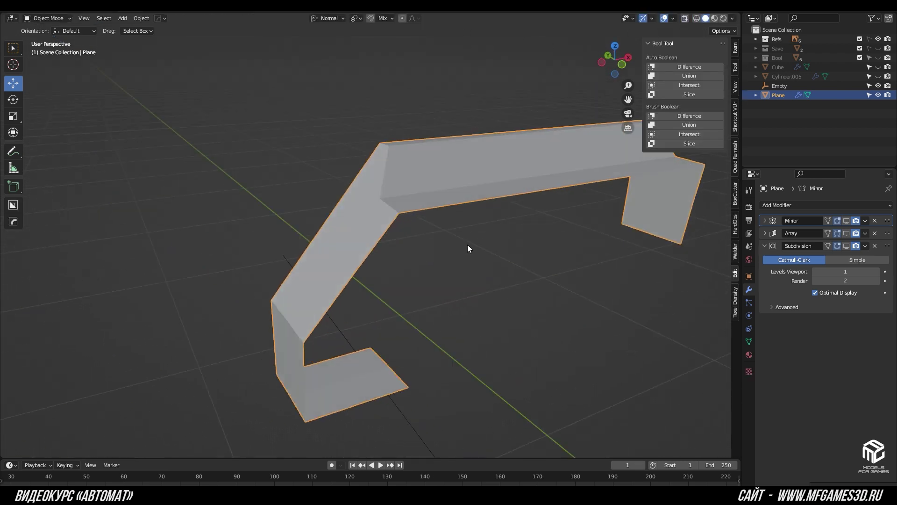
{"action": "key", "text": "Tab"}
{"action": "key", "text": "z"}
{"action": "left_click", "coordinate": [484, 246]}
{"action": "left_click_drag", "start_coordinate": [332, 133], "coordinate": [430, 258]}
{"action": "mouse_move", "coordinate": [430, 258]}
{"action": "middle_mouse_down"}
{"action": "mouse_move", "coordinate": [408, 209]}
{"action": "mouse_move", "coordinate": [456, 210]}
{"action": "middle_mouse_up"}
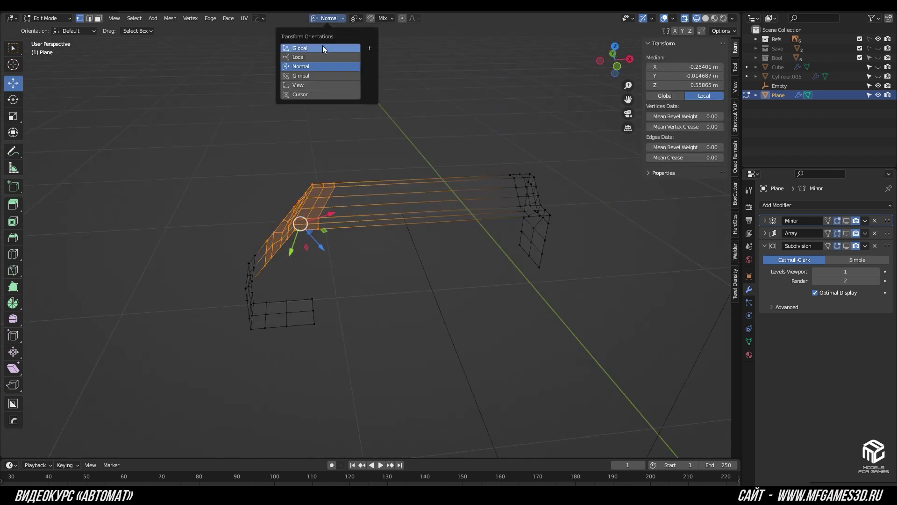
{"action": "left_click", "coordinate": [631, 201]}
{"action": "type", "text": "sx-1"}
{"action": "key", "text": "Return"}
Step: Flatten the strip's top vertices and the right-hand piece to zero along X
{"action": "middle_click_drag", "start_coordinate": [526, 206], "coordinate": [494, 194]}
{"action": "left_click", "coordinate": [489, 169]}
{"action": "key", "text": "Return"}
{"action": "key", "text": "alt+a"}
{"action": "key", "text": "Return"}
{"action": "key", "text": "alt+a"}
{"action": "key", "text": "l"}
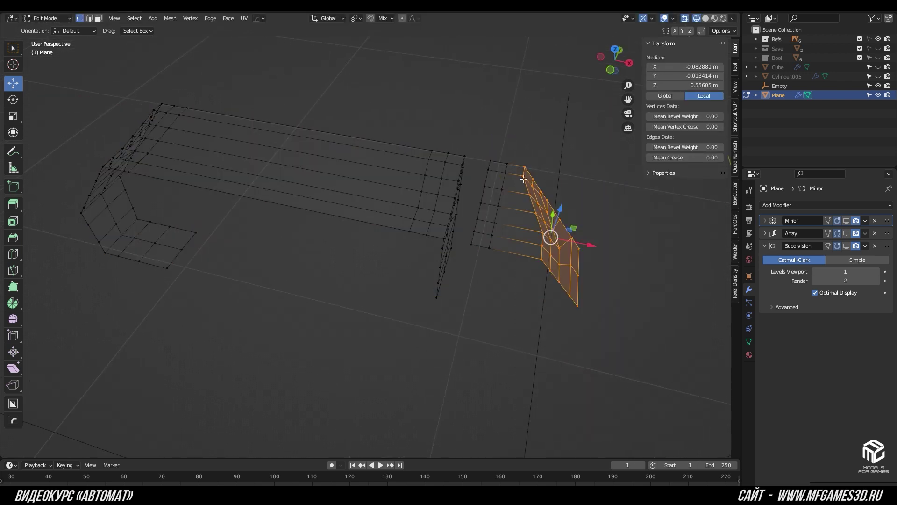
{"action": "key", "text": "0"}
{"action": "key", "text": "Return"}
Step: Delete the extra column of vertices and slide the right-hand piece left to meet the arch
{"action": "key", "text": "alt+a"}
{"action": "middle_click_drag", "start_coordinate": [520, 176], "coordinate": [451, 167]}
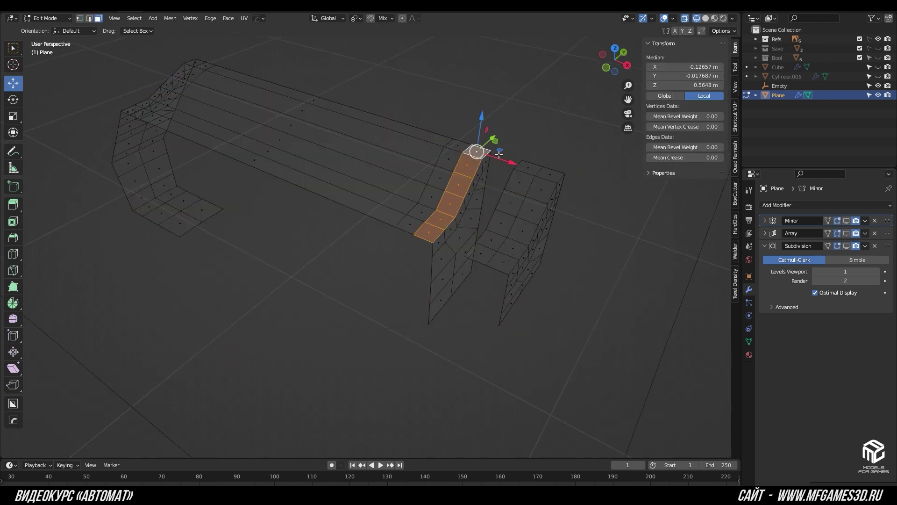
{"action": "key", "text": "x"}
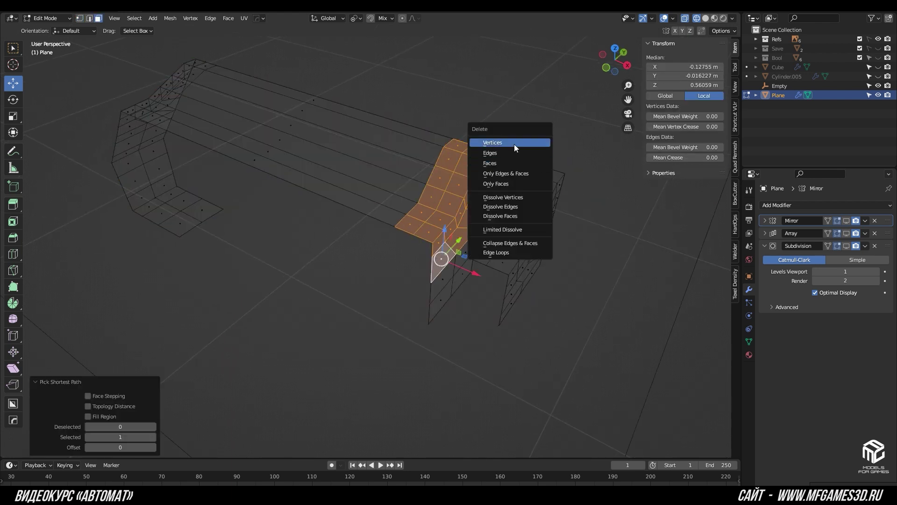
{"action": "left_click", "coordinate": [515, 144]}
{"action": "left_click", "coordinate": [454, 270]}
{"action": "key", "text": "l"}
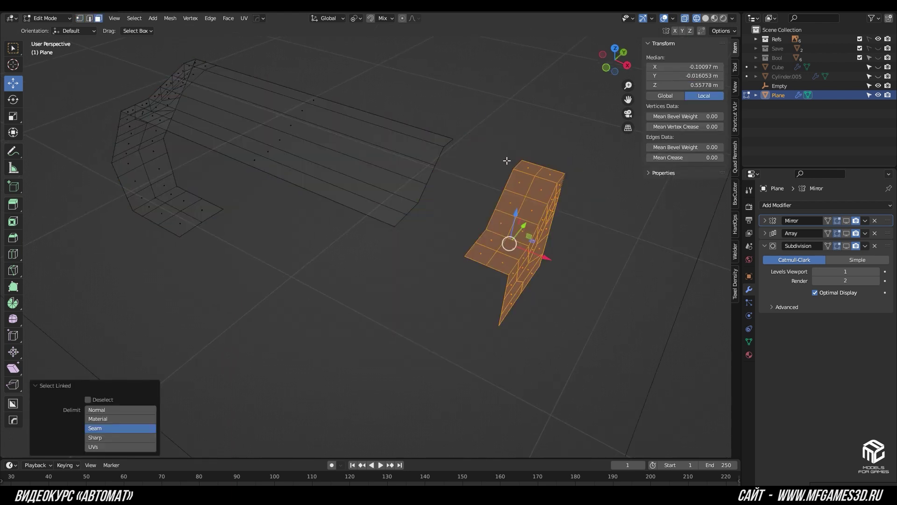
{"action": "left_click_drag", "start_coordinate": [551, 170], "coordinate": [484, 152]}
Step: Merge by Distance, then enable the modifiers' viewport display to show the full ring of teeth
{"action": "key", "text": "a"}
{"action": "key", "text": "m"}
{"action": "left_click", "coordinate": [559, 192]}
{"action": "key", "text": "alt+a"}
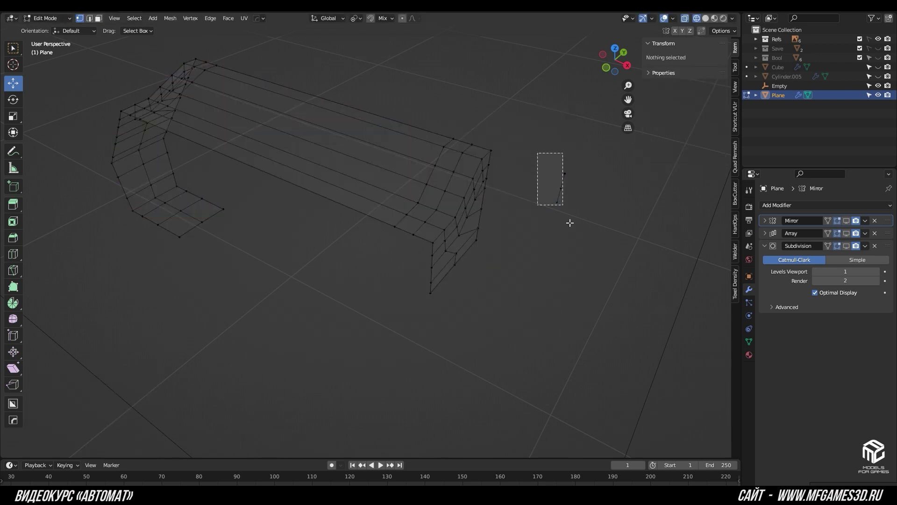
{"action": "key", "text": "shift+z"}
{"action": "middle_click_drag", "start_coordinate": [337, 251], "coordinate": [516, 180]}
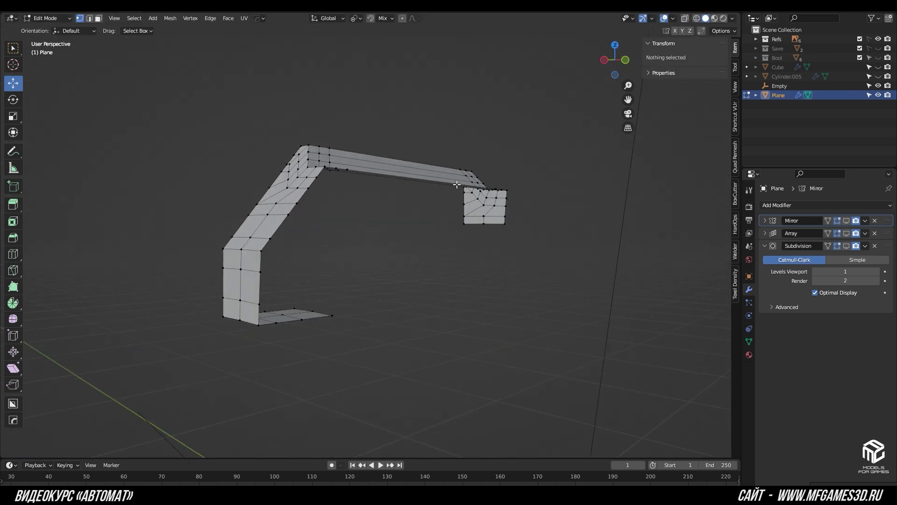
{"action": "key", "text": "Tab"}
{"action": "left_click_drag", "start_coordinate": [846, 221], "coordinate": [846, 245]}
{"action": "middle_click_drag", "start_coordinate": [717, 257], "coordinate": [503, 340]}
{"action": "scroll", "coordinate": [504, 340], "scroll_direction": "up", "scroll_amount": 3}
{"action": "key", "text": "Tab"}
Step: Apply Shade Smooth to the tooth ring
{"action": "mouse_move", "coordinate": [511, 283]}
{"action": "middle_mouse_down"}
{"action": "mouse_move", "coordinate": [475, 282]}
{"action": "mouse_move", "coordinate": [511, 325]}
{"action": "mouse_move", "coordinate": [380, 167]}
{"action": "mouse_move", "coordinate": [409, 192]}
{"action": "mouse_move", "coordinate": [456, 268]}
{"action": "mouse_move", "coordinate": [408, 192]}
{"action": "mouse_move", "coordinate": [314, 239]}
{"action": "mouse_move", "coordinate": [315, 259]}
{"action": "mouse_move", "coordinate": [389, 248]}
{"action": "mouse_move", "coordinate": [478, 167]}
{"action": "middle_mouse_up"}
{"action": "key", "text": "Tab"}
{"action": "key", "text": "Tab"}
{"action": "key", "text": "Tab"}
{"action": "scroll", "coordinate": [397, 250], "scroll_direction": "down", "scroll_amount": 5}
{"action": "right_click", "coordinate": [478, 167]}
{"action": "left_click", "coordinate": [477, 170]}
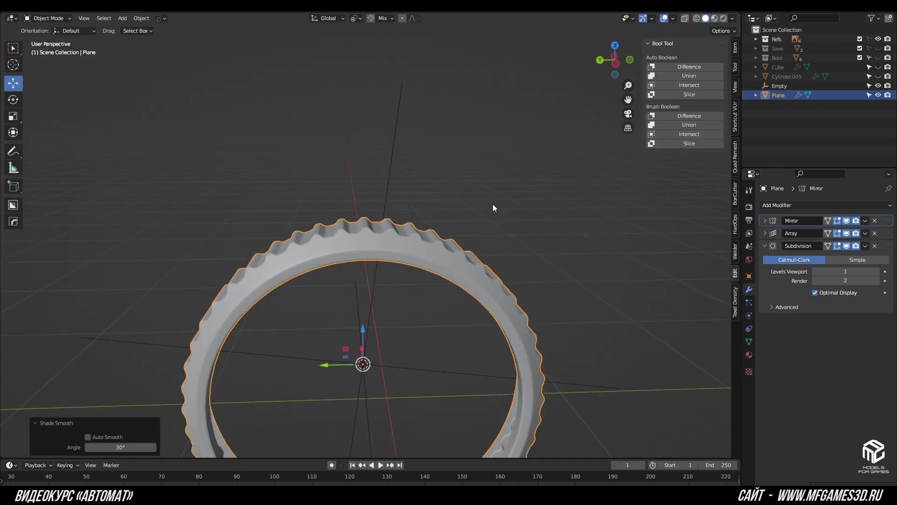
Step: In front view with X-ray on, select the profile's top-right corner vertices
{"action": "key", "text": "KP_1"}
{"action": "key", "text": "z"}
{"action": "key", "text": "alt+z"}
{"action": "key", "text": "KP_Decimal"}
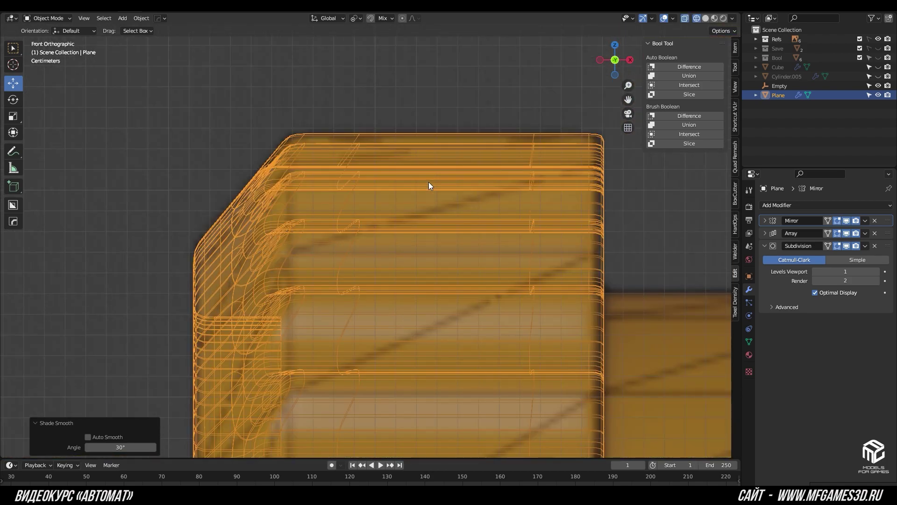
{"action": "key", "text": "Tab"}
{"action": "scroll", "coordinate": [428, 186], "scroll_direction": "down", "scroll_amount": 3}
{"action": "left_click_drag", "start_coordinate": [372, 190], "coordinate": [453, 337]}
{"action": "scroll", "coordinate": [584, 209], "scroll_direction": "up", "scroll_amount": 3}
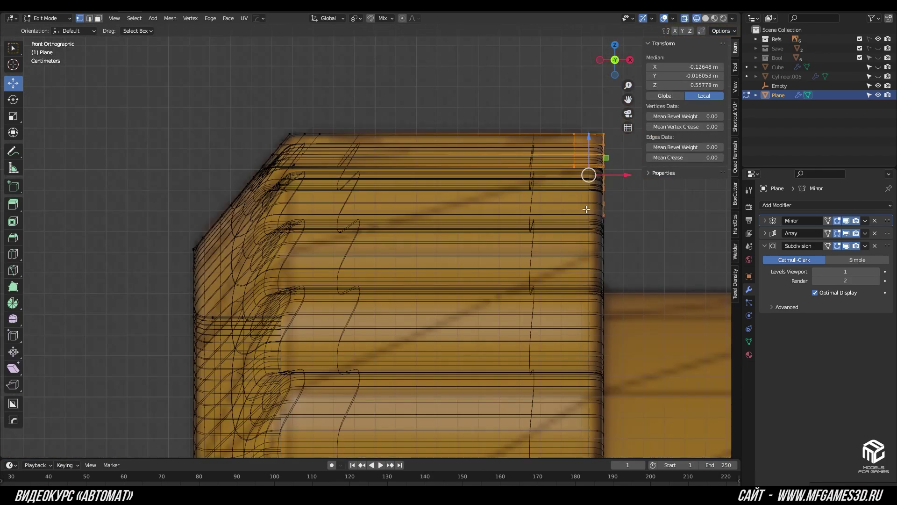
{"action": "scroll", "coordinate": [584, 209], "scroll_direction": "up", "scroll_amount": 5}
Step: Move the corner vertices -0.001481 m along X
{"action": "key", "text": "g"}
{"action": "key", "text": "x"}
{"action": "left_click", "coordinate": [546, 257]}
{"action": "scroll", "coordinate": [547, 257], "scroll_direction": "up", "scroll_amount": 2}
{"action": "key", "text": "g"}
{"action": "key", "text": "x"}
{"action": "scroll", "coordinate": [439, 279], "scroll_direction": "down", "scroll_amount": 4}
{"action": "key", "text": "Tab"}
{"action": "scroll", "coordinate": [456, 260], "scroll_direction": "down", "scroll_amount": 3}
Step: Unhide and select Cylinder.005, and turn on the Wireframe viewport overlay
{"action": "mouse_move", "coordinate": [456, 259]}
{"action": "middle_mouse_down"}
{"action": "mouse_move", "coordinate": [472, 220]}
{"action": "mouse_move", "coordinate": [513, 224]}
{"action": "middle_mouse_up"}
{"action": "left_click", "coordinate": [879, 76]}
{"action": "left_click", "coordinate": [513, 224]}
{"action": "key", "text": "Tab"}
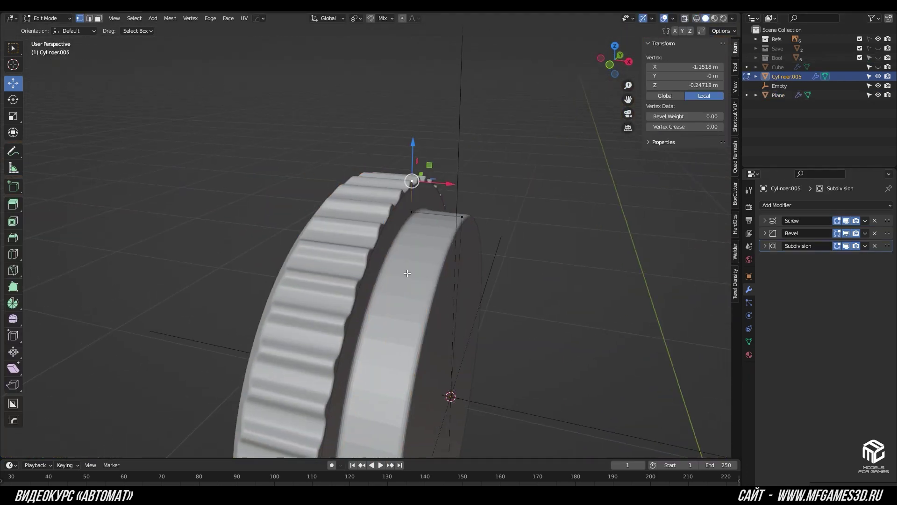
{"action": "scroll", "coordinate": [416, 188], "scroll_direction": "up", "scroll_amount": 3}
{"action": "left_click", "coordinate": [673, 20]}
{"action": "left_click", "coordinate": [617, 187]}
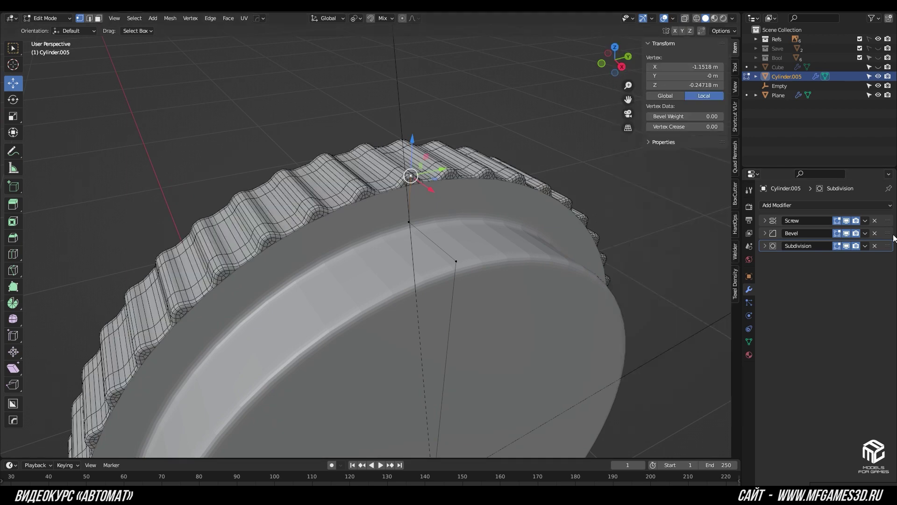
Step: Hide Cylinder.005's Subdivision modifier in the viewport
{"action": "left_click", "coordinate": [846, 245]}
{"action": "key", "text": "g"}
{"action": "key", "text": "z"}
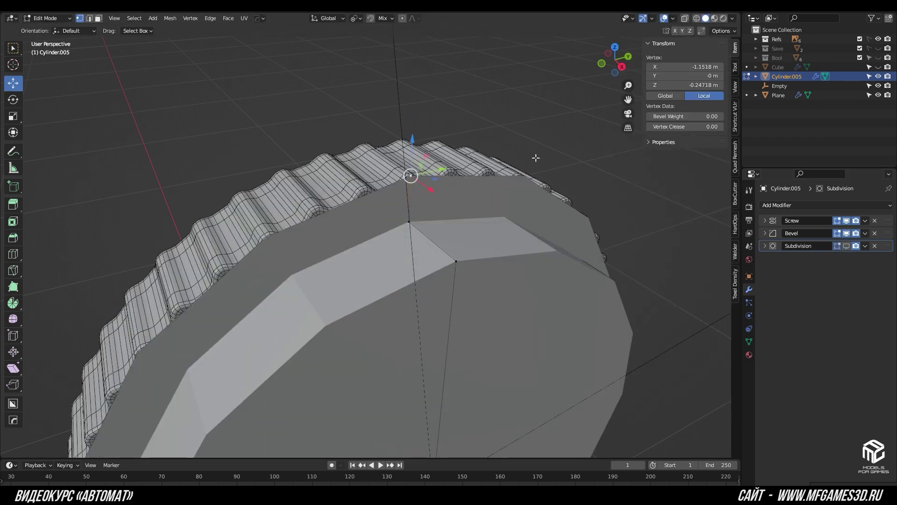
{"action": "key", "text": "Escape"}
{"action": "key", "text": "alt+q"}
{"action": "middle_click_drag", "start_coordinate": [529, 167], "coordinate": [451, 186]}
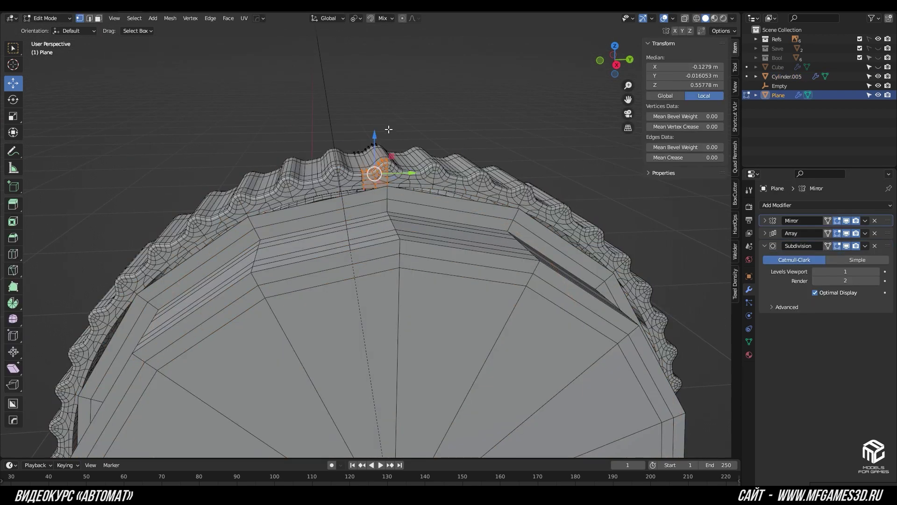
{"action": "key", "text": "Tab"}
{"action": "middle_click_drag", "start_coordinate": [388, 130], "coordinate": [426, 172]}
Step: Set Cylinder.005's Screw modifier Steps Viewport to 190
{"action": "left_click", "coordinate": [450, 229]}
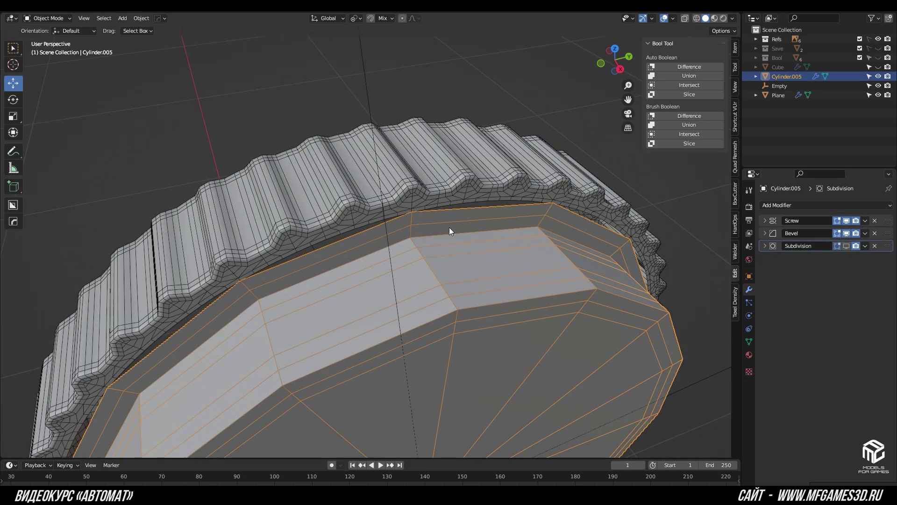
{"action": "key", "text": "Tab"}
{"action": "key", "text": "Tab"}
{"action": "left_click", "coordinate": [428, 186]}
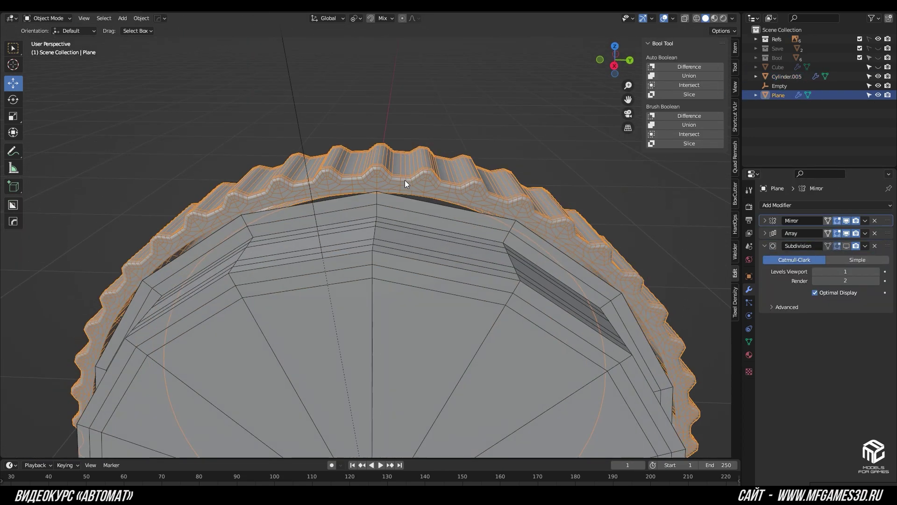
{"action": "scroll", "coordinate": [416, 191], "scroll_direction": "up", "scroll_amount": 3}
{"action": "left_click", "coordinate": [457, 215]}
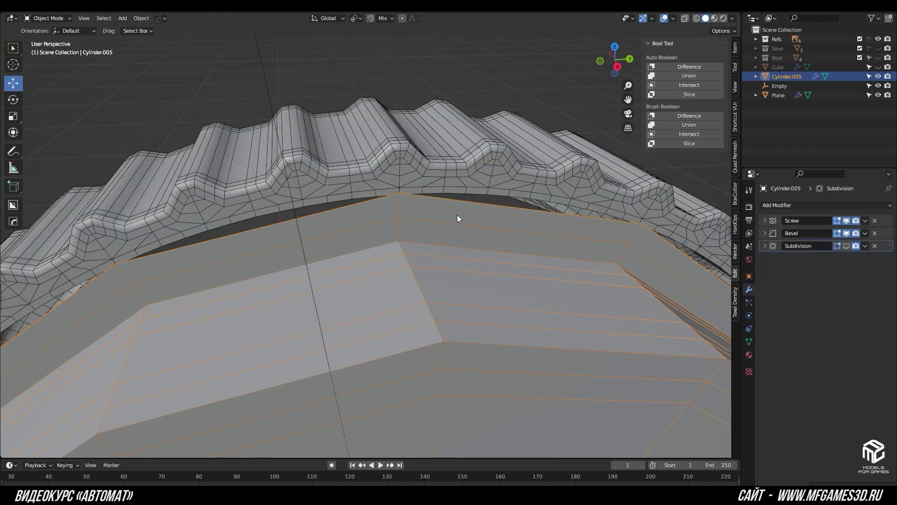
{"action": "left_click", "coordinate": [777, 225]}
{"action": "left_click_drag", "start_coordinate": [846, 309], "coordinate": [855, 309]}
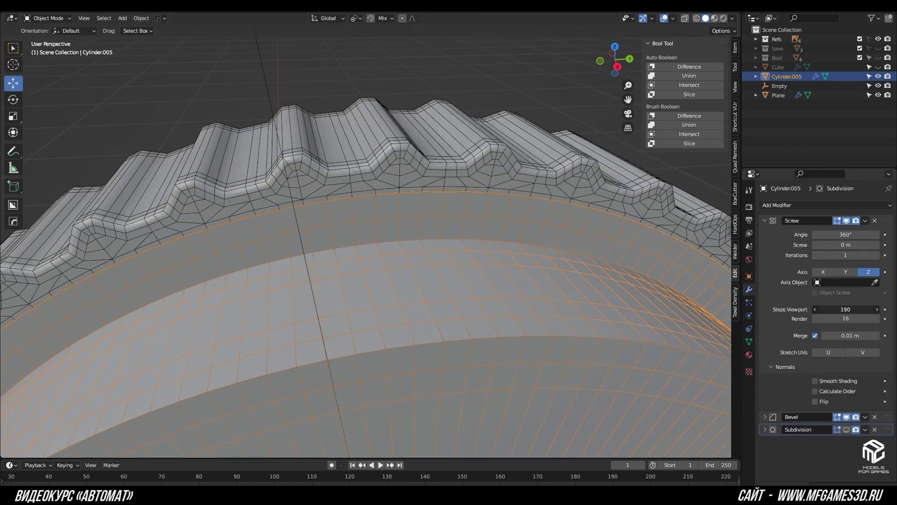
{"action": "scroll", "coordinate": [621, 214], "scroll_direction": "down", "scroll_amount": 2}
{"action": "left_click", "coordinate": [458, 212]}
Step: Apply the ring's two modifiers and inspect its inner-rim edge loop
{"action": "middle_click_drag", "start_coordinate": [458, 213], "coordinate": [515, 281]}
{"action": "left_click", "coordinate": [865, 220]}
{"action": "left_click", "coordinate": [863, 227]}
{"action": "key", "text": "Tab"}
{"action": "middle_click_drag", "start_coordinate": [504, 205], "coordinate": [411, 229]}
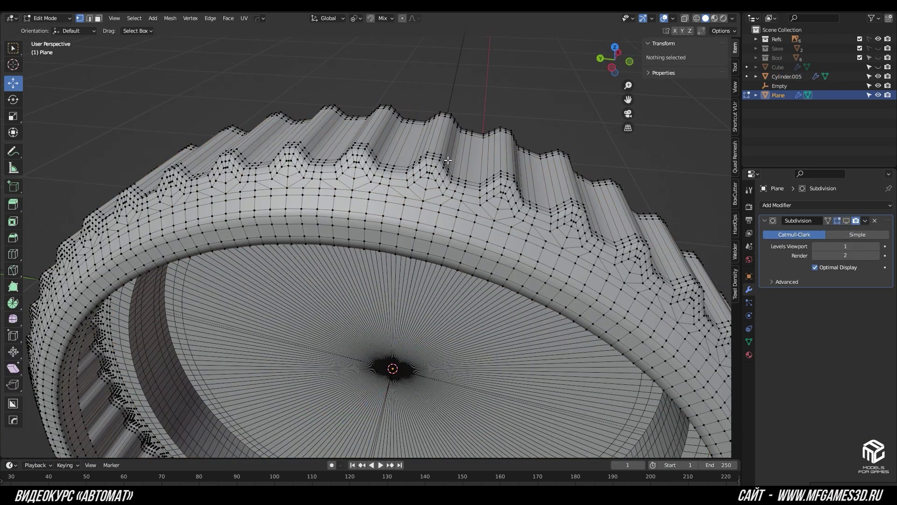
{"action": "left_click", "coordinate": [410, 228], "text": "alt"}
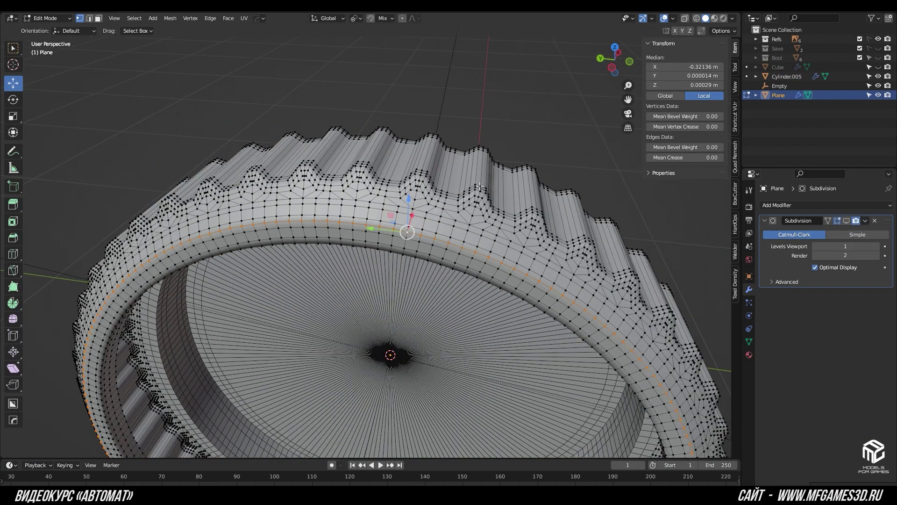
{"action": "left_click", "coordinate": [480, 186], "text": "alt"}
{"action": "key", "text": "Tab"}
Step: Select Cylinder.005 and move a profile vertex along Z
{"action": "mouse_move", "coordinate": [489, 186]}
{"action": "middle_mouse_down"}
{"action": "mouse_move", "coordinate": [390, 204]}
{"action": "mouse_move", "coordinate": [524, 237]}
{"action": "middle_mouse_up"}
{"action": "left_click", "coordinate": [525, 237]}
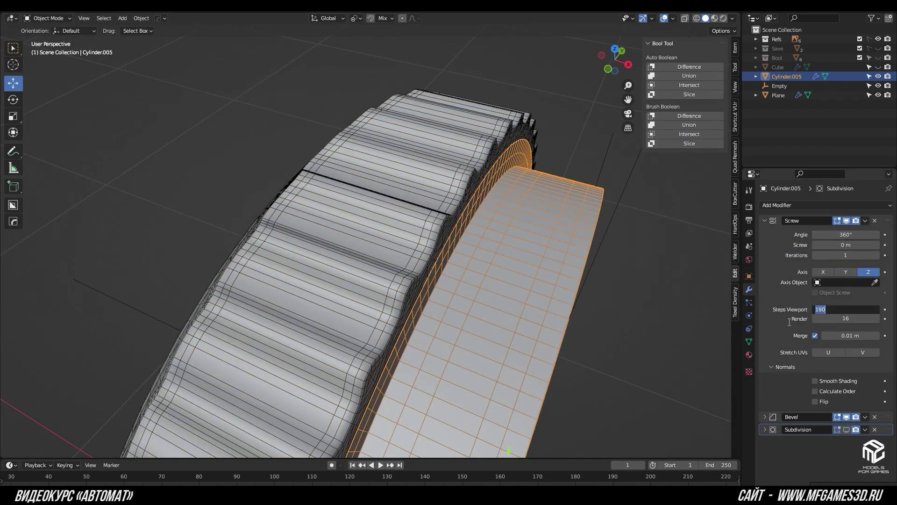
{"action": "scroll", "coordinate": [532, 209], "scroll_direction": "up", "scroll_amount": 3}
{"action": "scroll", "coordinate": [532, 210], "scroll_direction": "up", "scroll_amount": 2}
{"action": "key", "text": "Tab"}
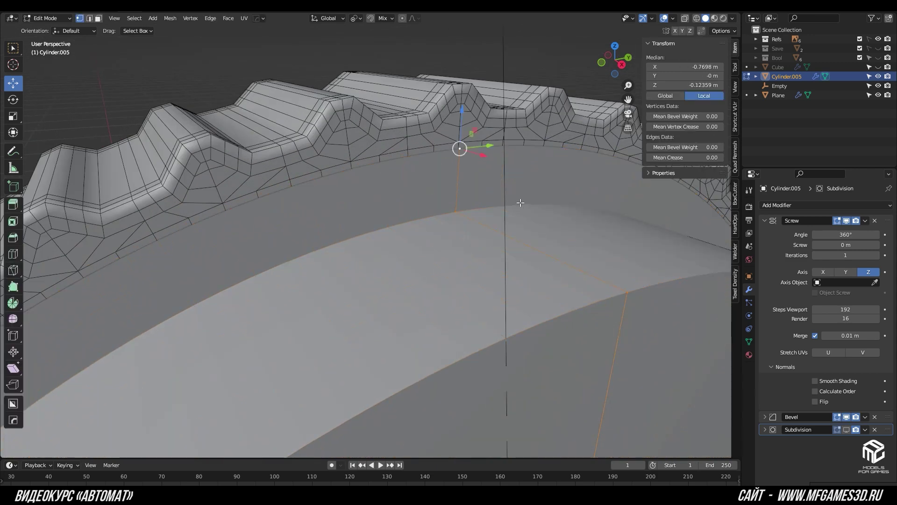
{"action": "key", "text": "g"}
{"action": "key", "text": "z"}
{"action": "left_click", "coordinate": [488, 152]}
Step: Undo a stray mode switch and restore the cylinder editing step from undo history
{"action": "key", "text": "g"}
{"action": "key", "text": "z"}
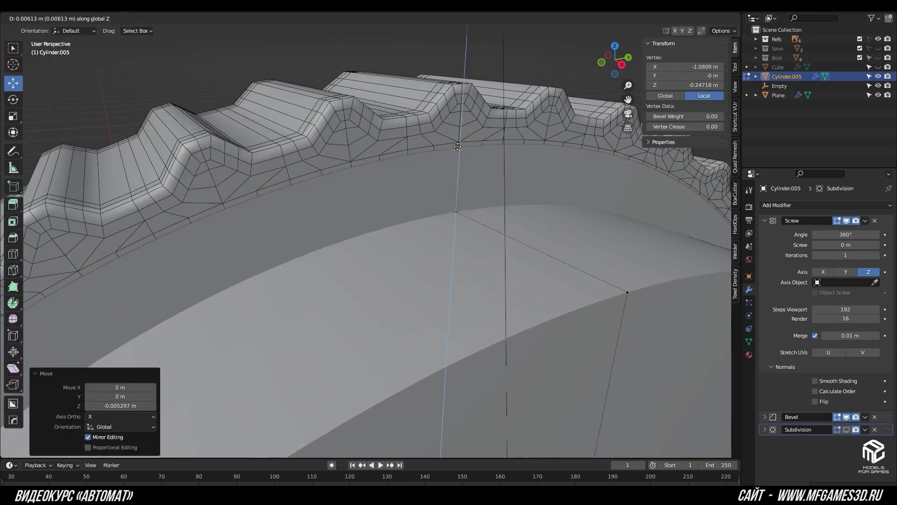
{"action": "key", "text": "Tab"}
{"action": "key", "text": "Tab"}
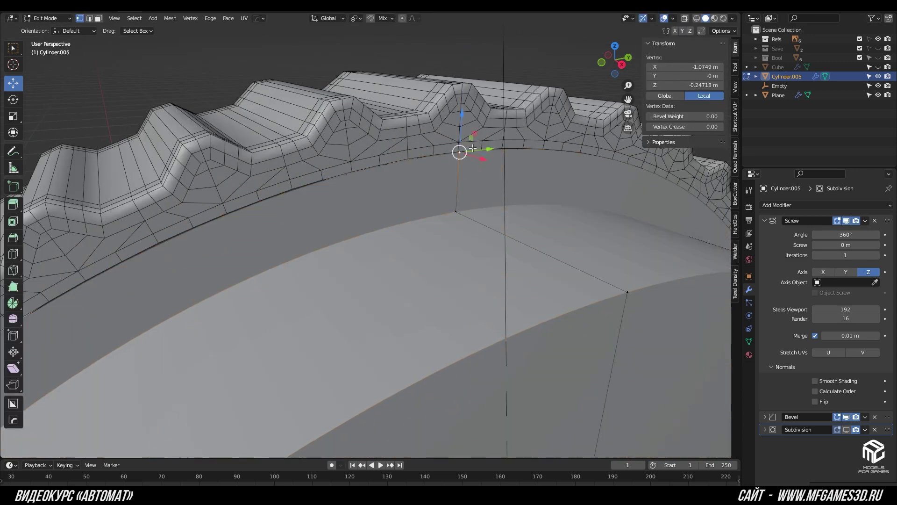
{"action": "key", "text": "alt+q"}
{"action": "key", "text": "alt+a"}
{"action": "key", "text": "ctrl+alt+z"}
{"action": "left_click", "coordinate": [479, 158]}
Step: Raise the cylinder's profile vertex on Z, add the connected edge, and view the whole ring
{"action": "key", "text": "g"}
{"action": "key", "text": "z"}
{"action": "left_click", "coordinate": [476, 189]}
{"action": "left_click", "coordinate": [460, 142], "text": "shift"}
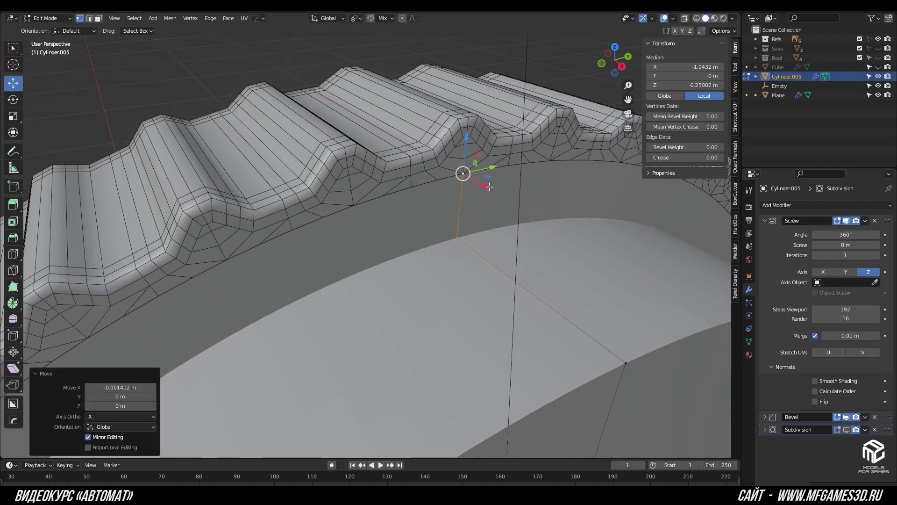
{"action": "key", "text": "Tab"}
{"action": "scroll", "coordinate": [486, 202], "scroll_direction": "down", "scroll_amount": 3}
{"action": "middle_click_drag", "start_coordinate": [486, 203], "coordinate": [479, 181]}
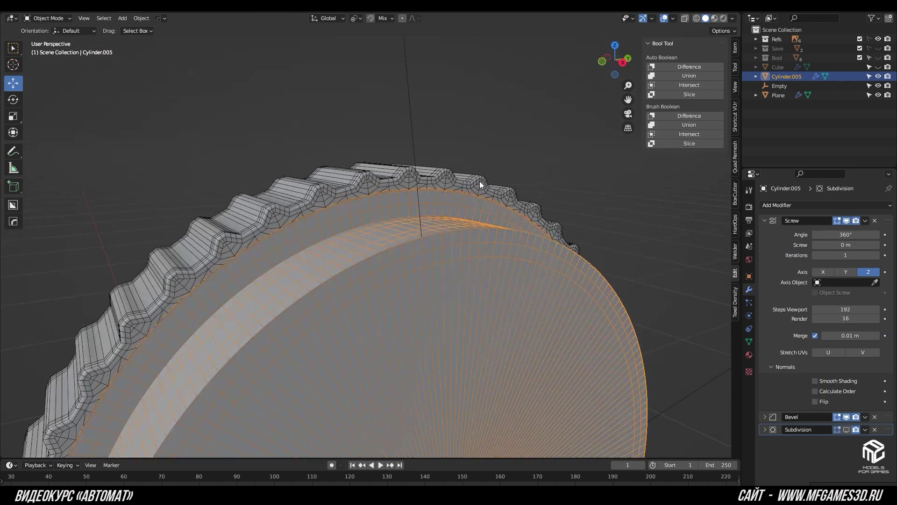
{"action": "scroll", "coordinate": [480, 181], "scroll_direction": "up", "scroll_amount": 4}
{"action": "scroll", "coordinate": [441, 226], "scroll_direction": "up", "scroll_amount": 3}
Step: Collapse the Screw modifier panel and turn off the Wireframe overlay
{"action": "key", "text": "Tab"}
{"action": "key", "text": "Tab"}
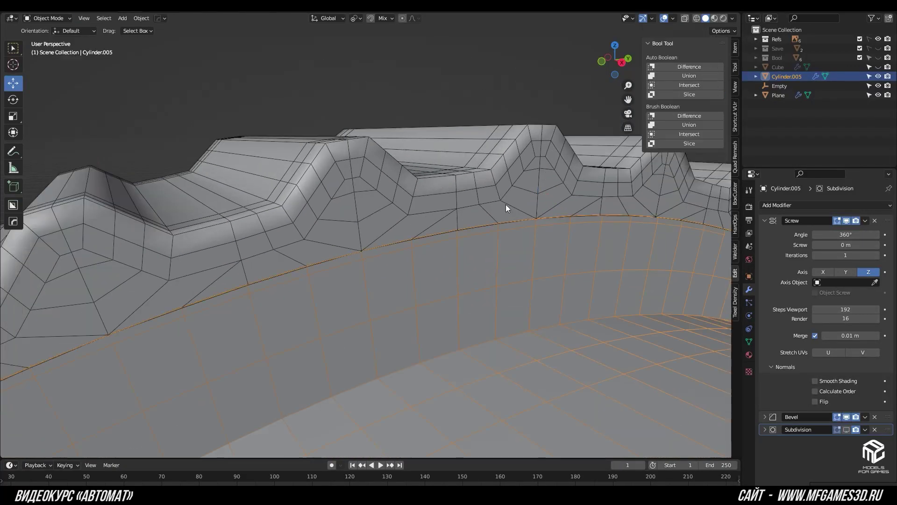
{"action": "scroll", "coordinate": [506, 206], "scroll_direction": "down", "scroll_amount": 5}
{"action": "middle_click_drag", "start_coordinate": [509, 229], "coordinate": [518, 211]}
{"action": "left_click", "coordinate": [765, 220]}
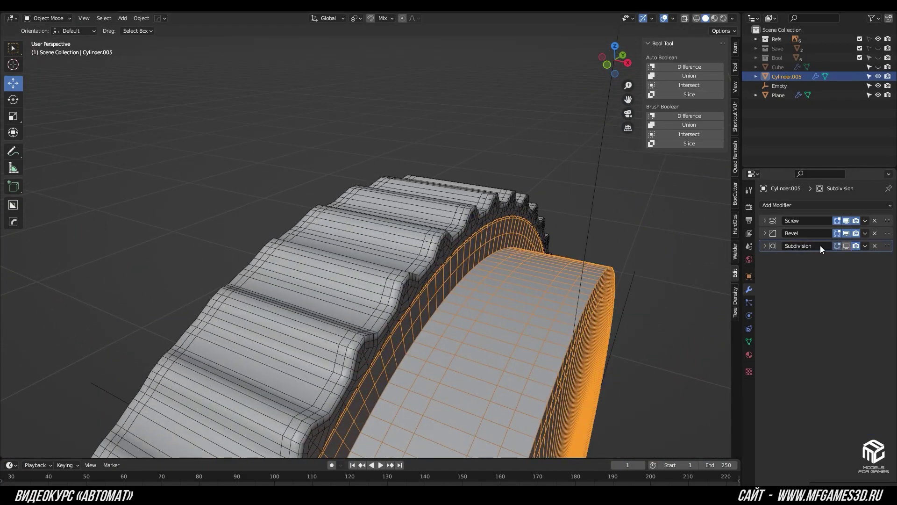
{"action": "scroll", "coordinate": [428, 220], "scroll_direction": "down", "scroll_amount": 3}
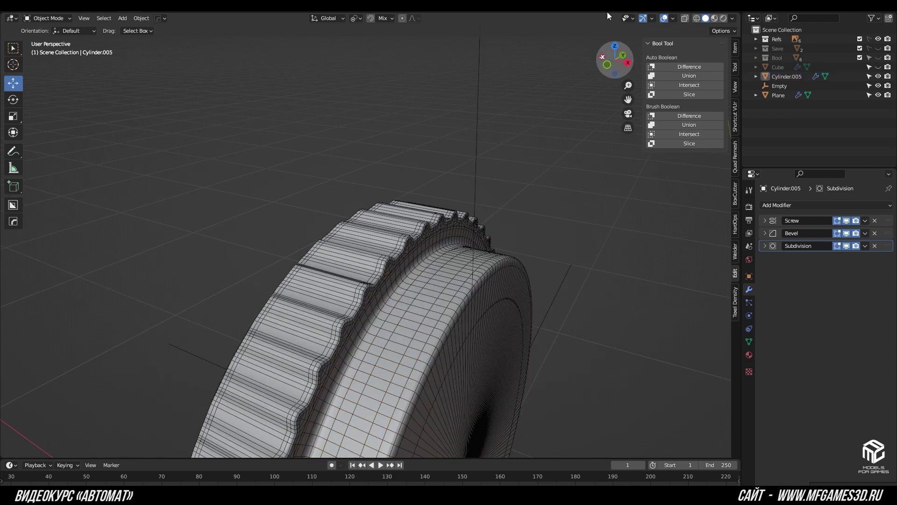
{"action": "key", "text": "alt+a"}
{"action": "left_click", "coordinate": [673, 18]}
{"action": "left_click", "coordinate": [616, 177]}
Step: Select the inner cylinder and move its profile vertices along Z
{"action": "mouse_move", "coordinate": [414, 156]}
{"action": "middle_mouse_down"}
{"action": "mouse_move", "coordinate": [508, 170]}
{"action": "mouse_move", "coordinate": [461, 200]}
{"action": "middle_mouse_up"}
{"action": "left_click", "coordinate": [431, 156]}
{"action": "key", "text": "Tab"}
{"action": "key", "text": "g"}
{"action": "key", "text": "z"}
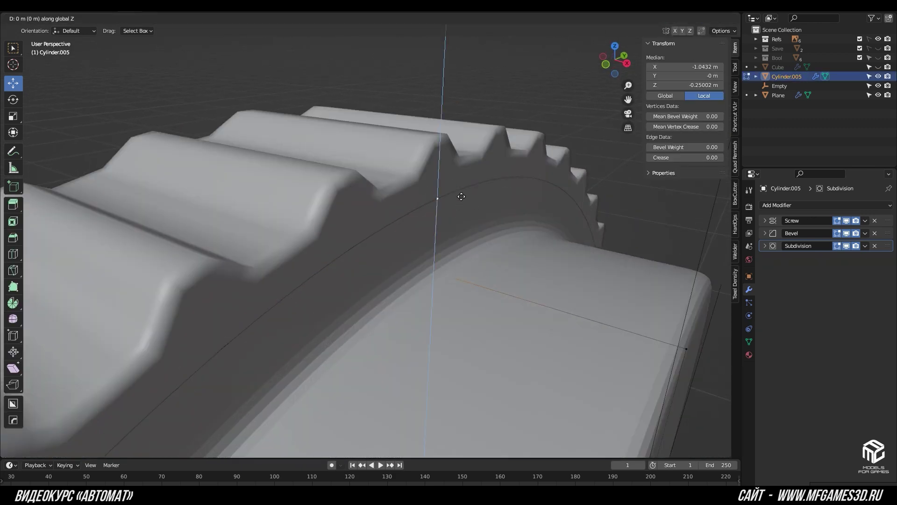
{"action": "left_click", "coordinate": [513, 238]}
Step: Set the Screw modifier's Viewport steps to 16
{"action": "middle_click_drag", "start_coordinate": [512, 239], "coordinate": [448, 206]}
{"action": "left_click", "coordinate": [764, 220]}
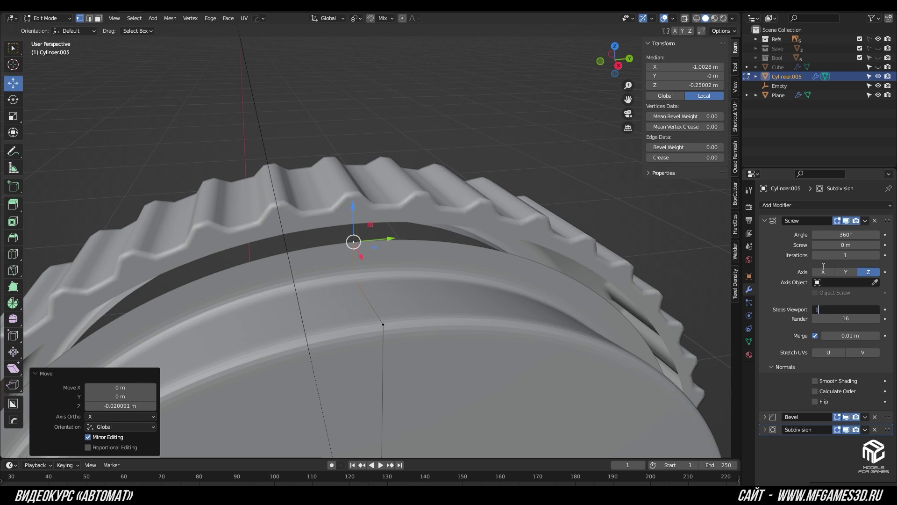
{"action": "type", "text": "16"}
{"action": "key", "text": "Return"}
Step: Pick a single profile vertex and adjust its height along Z
{"action": "key", "text": "g"}
{"action": "key", "text": "z"}
{"action": "key", "text": "Escape"}
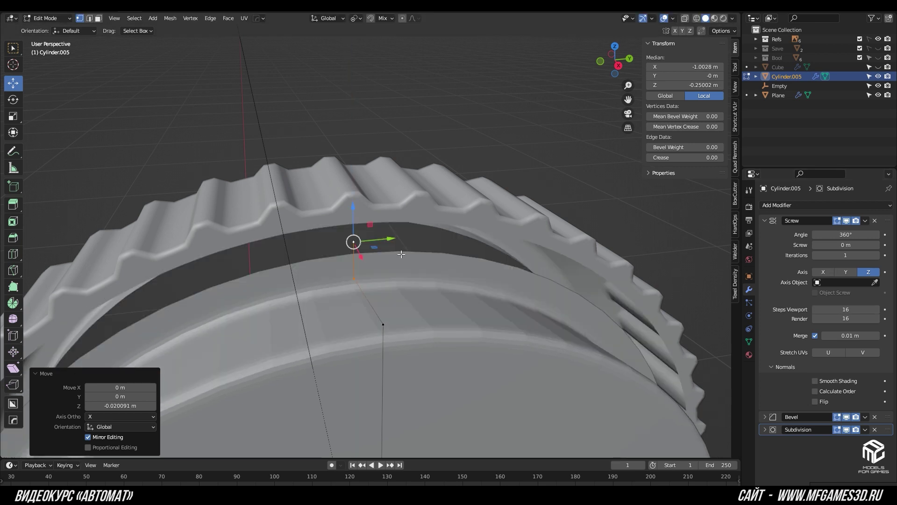
{"action": "left_click", "coordinate": [354, 242]}
{"action": "key", "text": "g"}
{"action": "key", "text": "z"}
{"action": "left_click", "coordinate": [382, 214]}
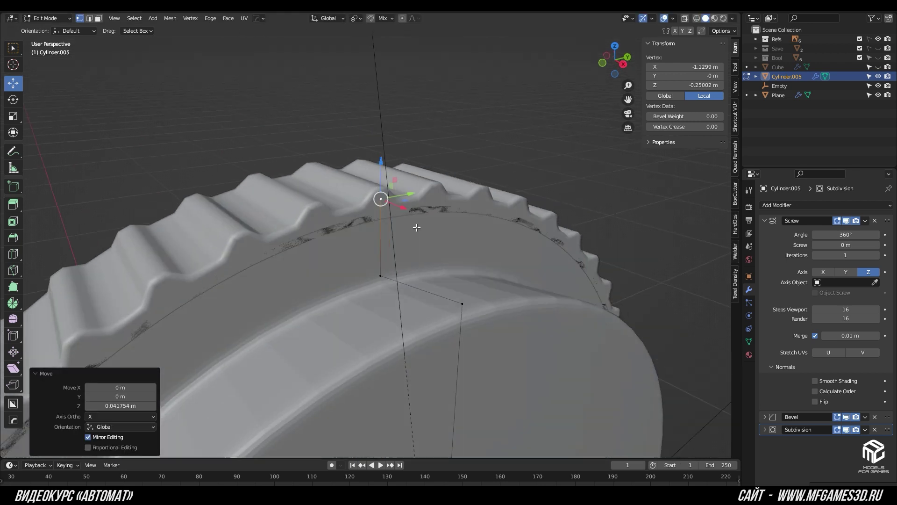
Step: Flatten the selected profile edge by scaling it to 0 on X
{"action": "middle_click_drag", "start_coordinate": [379, 201], "coordinate": [391, 268]}
{"action": "key", "text": "s"}
{"action": "key", "text": "x"}
{"action": "key", "text": "0"}
{"action": "key", "text": "Return"}
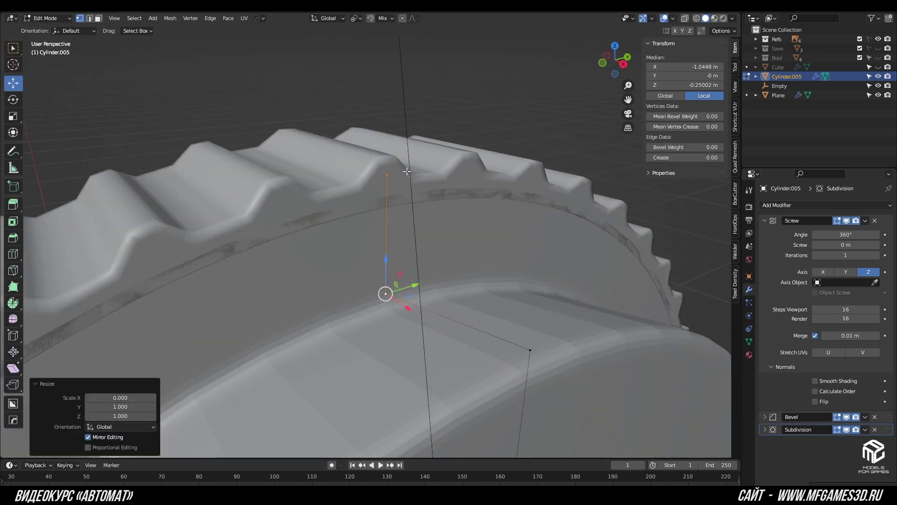
Step: Reselect the inner cylinder and flatten its profile edge to 0 on Z
{"action": "key", "text": "Tab"}
{"action": "left_click", "coordinate": [425, 201]}
{"action": "scroll", "coordinate": [423, 202], "scroll_direction": "down", "scroll_amount": 3}
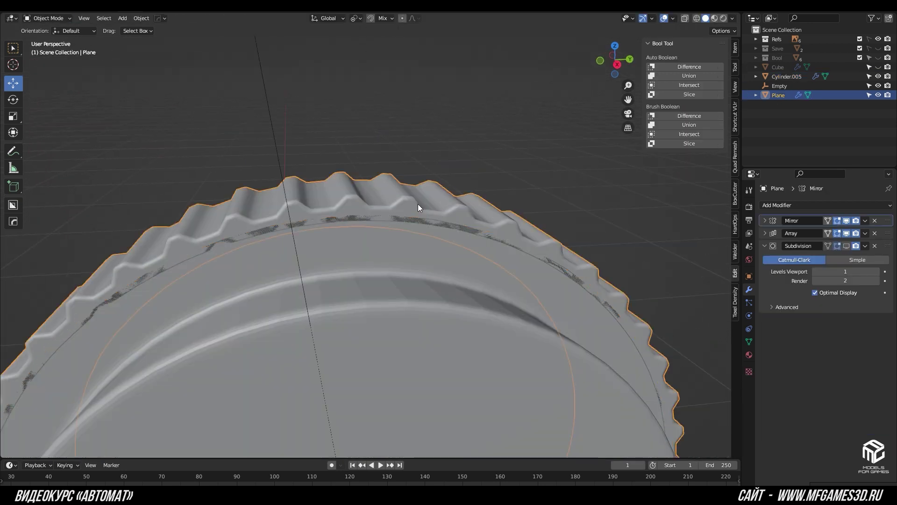
{"action": "key", "text": "Tab"}
{"action": "scroll", "coordinate": [416, 203], "scroll_direction": "up", "scroll_amount": 3}
{"action": "key", "text": "Tab"}
{"action": "left_click", "coordinate": [413, 223]}
{"action": "mouse_move", "coordinate": [413, 223]}
{"action": "middle_mouse_down"}
{"action": "mouse_move", "coordinate": [546, 293]}
{"action": "mouse_move", "coordinate": [559, 282]}
{"action": "middle_mouse_up"}
{"action": "key", "text": "Tab"}
{"action": "scroll", "coordinate": [559, 283], "scroll_direction": "up", "scroll_amount": 2}
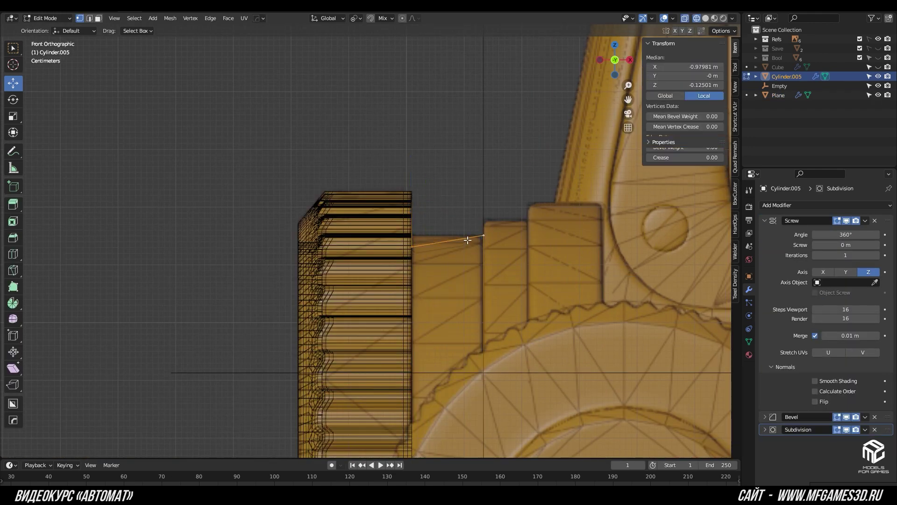
{"action": "key", "text": "Return"}
Step: Move the flattened edge on Z so the cylinder rim meets the tooth ring
{"action": "scroll", "coordinate": [423, 240], "scroll_direction": "up", "scroll_amount": 3}
{"action": "key", "text": "g"}
{"action": "key", "text": "z"}
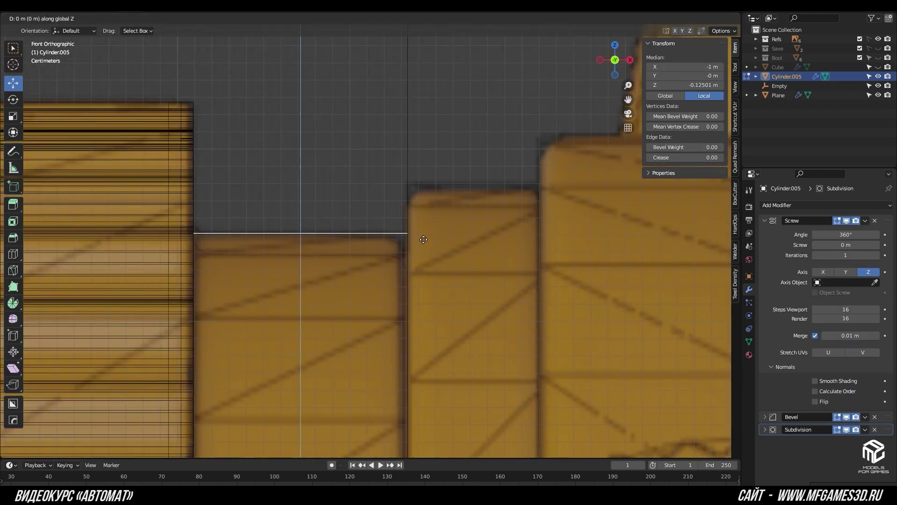
{"action": "key", "text": "Return"}
{"action": "key", "text": "Tab"}
{"action": "mouse_move", "coordinate": [447, 232]}
{"action": "middle_mouse_down"}
{"action": "mouse_move", "coordinate": [400, 256]}
{"action": "mouse_move", "coordinate": [500, 181]}
{"action": "middle_mouse_up"}
{"action": "left_click", "coordinate": [673, 18]}
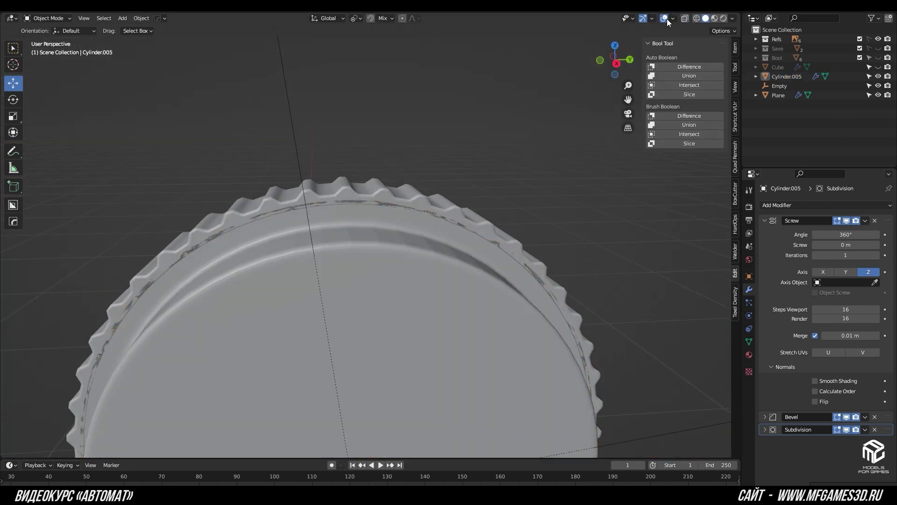
Step: Apply Shade Smooth to Cylinder.005 and orbit the gear to check the result
{"action": "scroll", "coordinate": [442, 200], "scroll_direction": "up", "scroll_amount": 2}
{"action": "middle_click_drag", "start_coordinate": [442, 204], "coordinate": [524, 198]}
{"action": "left_click", "coordinate": [732, 19]}
{"action": "mouse_move", "coordinate": [679, 232]}
{"action": "middle_mouse_down"}
{"action": "mouse_move", "coordinate": [532, 236]}
{"action": "mouse_move", "coordinate": [518, 223]}
{"action": "middle_mouse_up"}
{"action": "left_click", "coordinate": [518, 223]}
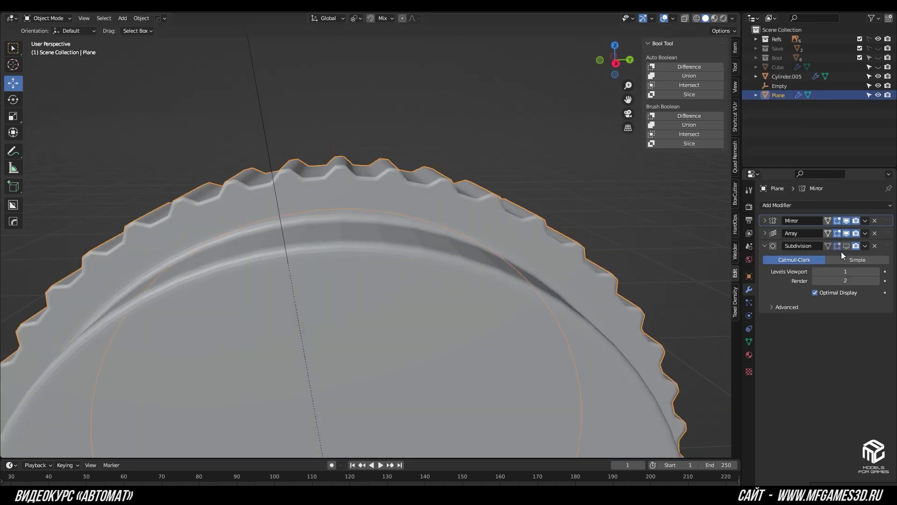
{"action": "scroll", "coordinate": [416, 183], "scroll_direction": "down", "scroll_amount": 5}
{"action": "left_click", "coordinate": [442, 212]}
{"action": "right_click", "coordinate": [449, 213]}
{"action": "left_click", "coordinate": [490, 212]}
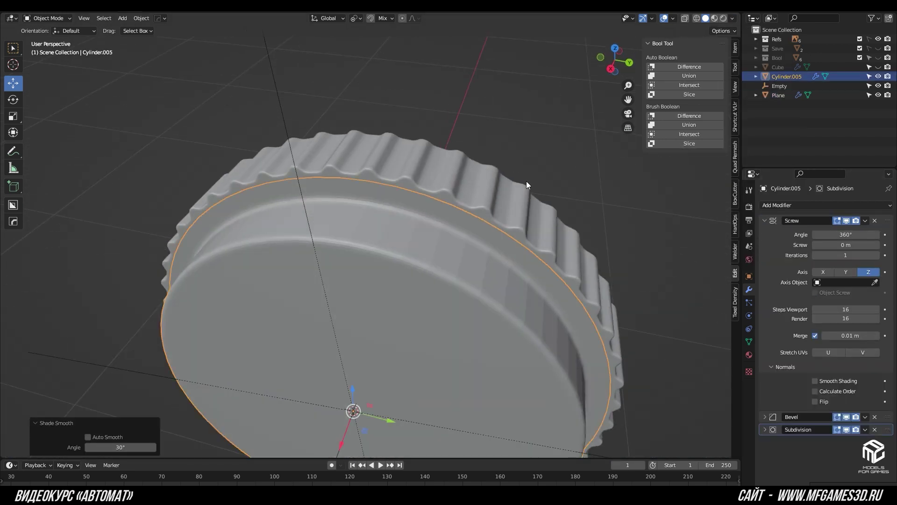
{"action": "scroll", "coordinate": [526, 181], "scroll_direction": "down", "scroll_amount": 2}
{"action": "left_click", "coordinate": [561, 243]}
{"action": "mouse_move", "coordinate": [561, 243]}
{"action": "middle_mouse_down"}
{"action": "mouse_move", "coordinate": [382, 150]}
{"action": "mouse_move", "coordinate": [577, 139]}
{"action": "mouse_move", "coordinate": [489, 191]}
{"action": "mouse_move", "coordinate": [498, 198]}
{"action": "mouse_move", "coordinate": [495, 249]}
{"action": "mouse_move", "coordinate": [516, 179]}
{"action": "mouse_move", "coordinate": [368, 314]}
{"action": "mouse_move", "coordinate": [428, 286]}
{"action": "mouse_move", "coordinate": [421, 244]}
{"action": "mouse_move", "coordinate": [431, 286]}
{"action": "middle_mouse_up"}
{"action": "scroll", "coordinate": [498, 197], "scroll_direction": "up", "scroll_amount": 1}
{"action": "scroll", "coordinate": [514, 184], "scroll_direction": "up", "scroll_amount": 2}
{"action": "scroll", "coordinate": [519, 201], "scroll_direction": "down", "scroll_amount": 1}
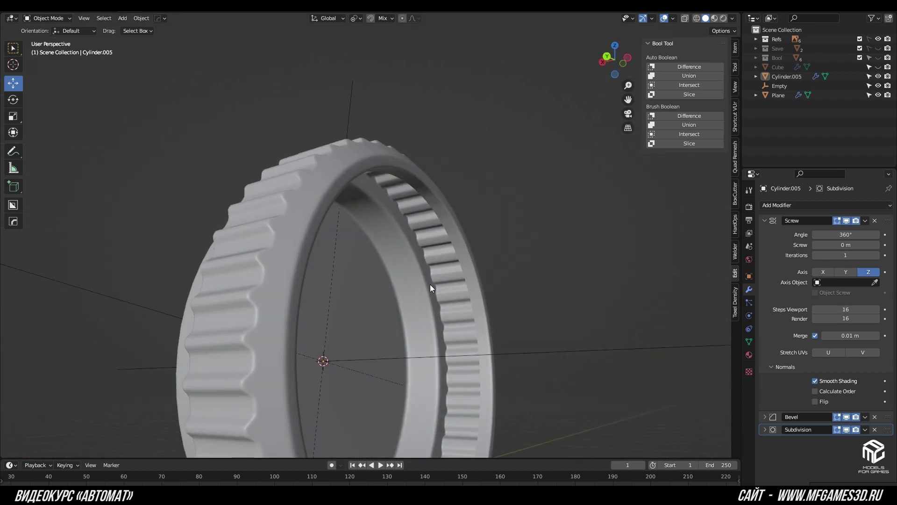
Step: Switch to PureRef and pan and zoom through the ПК 120 scope dial reference photos
{"action": "key", "text": "alt+Tab"}
{"action": "key", "text": "Tab"}
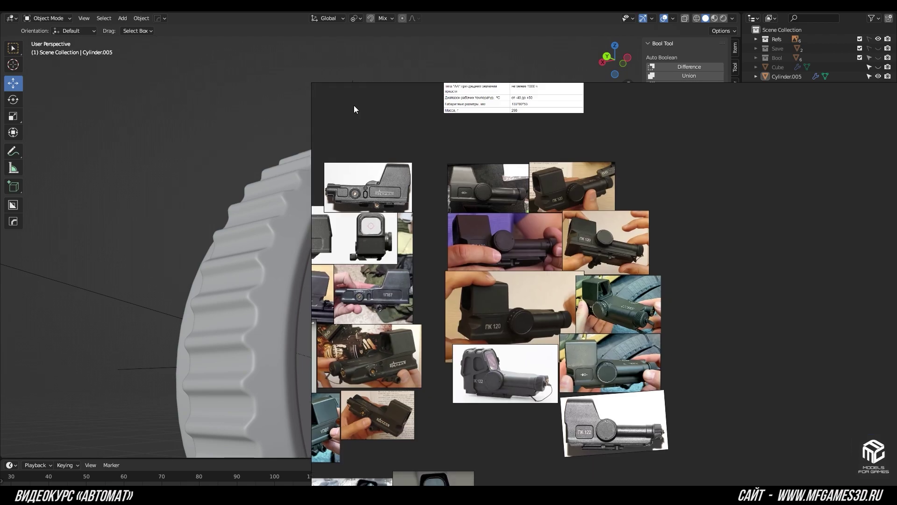
{"action": "scroll", "coordinate": [605, 370], "scroll_direction": "up", "scroll_amount": 3}
{"action": "scroll", "coordinate": [474, 345], "scroll_direction": "up", "scroll_amount": 3}
{"action": "scroll", "coordinate": [593, 253], "scroll_direction": "down", "scroll_amount": 3}
{"action": "scroll", "coordinate": [590, 250], "scroll_direction": "up", "scroll_amount": 2}
{"action": "mouse_move", "coordinate": [589, 251]}
{"action": "middle_mouse_down"}
{"action": "mouse_move", "coordinate": [754, 293]}
{"action": "mouse_move", "coordinate": [868, 266]}
{"action": "middle_mouse_up"}
{"action": "scroll", "coordinate": [700, 252], "scroll_direction": "down", "scroll_amount": 2}
{"action": "scroll", "coordinate": [698, 257], "scroll_direction": "up", "scroll_amount": 5}
{"action": "middle_click_drag", "start_coordinate": [697, 257], "coordinate": [666, 243]}
{"action": "scroll", "coordinate": [677, 245], "scroll_direction": "down", "scroll_amount": 1}
{"action": "scroll", "coordinate": [666, 204], "scroll_direction": "up", "scroll_amount": 1}
{"action": "scroll", "coordinate": [666, 203], "scroll_direction": "up", "scroll_amount": 2}
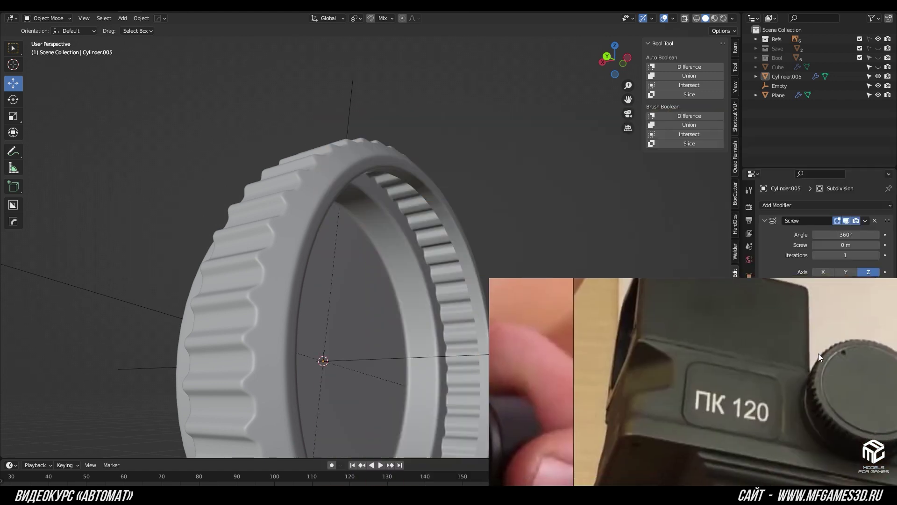
{"action": "scroll", "coordinate": [573, 198], "scroll_direction": "down", "scroll_amount": 2}
{"action": "scroll", "coordinate": [574, 202], "scroll_direction": "down", "scroll_amount": 1}
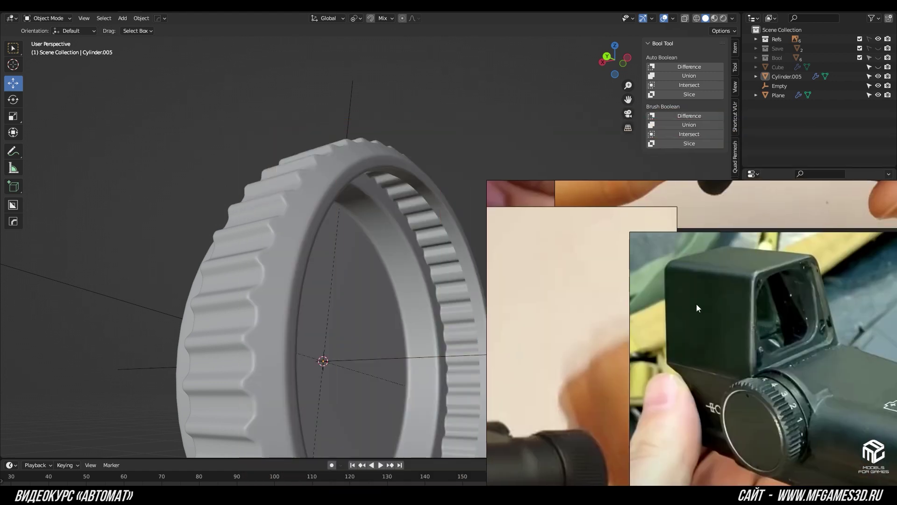
{"action": "mouse_move", "coordinate": [697, 304]}
{"action": "middle_mouse_down"}
{"action": "mouse_move", "coordinate": [543, 278]}
{"action": "mouse_move", "coordinate": [351, 192]}
{"action": "middle_mouse_up"}
Step: Select the knurled ring, set the pivot to 3D Cursor, and snap the cursor into place
{"action": "left_click", "coordinate": [377, 178]}
{"action": "key", "text": "Tab"}
{"action": "scroll", "coordinate": [401, 225], "scroll_direction": "up", "scroll_amount": 5}
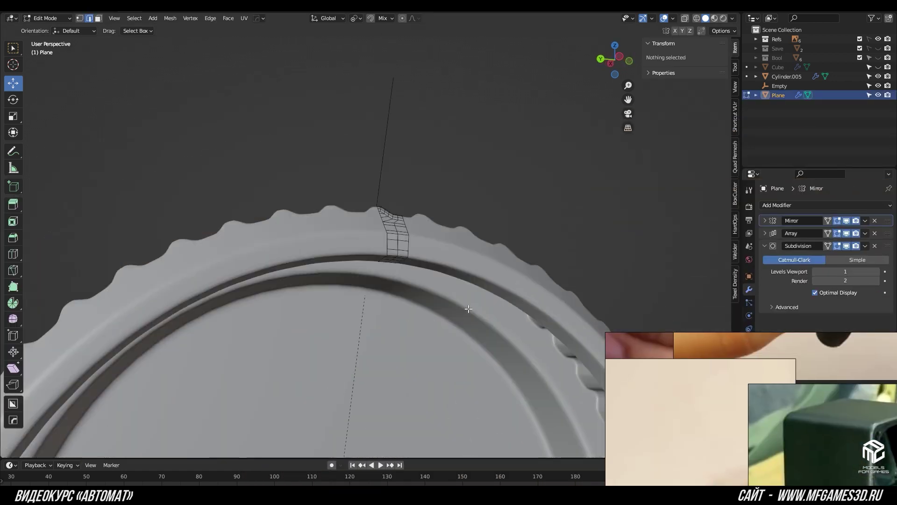
{"action": "scroll", "coordinate": [442, 258], "scroll_direction": "up", "scroll_amount": 2}
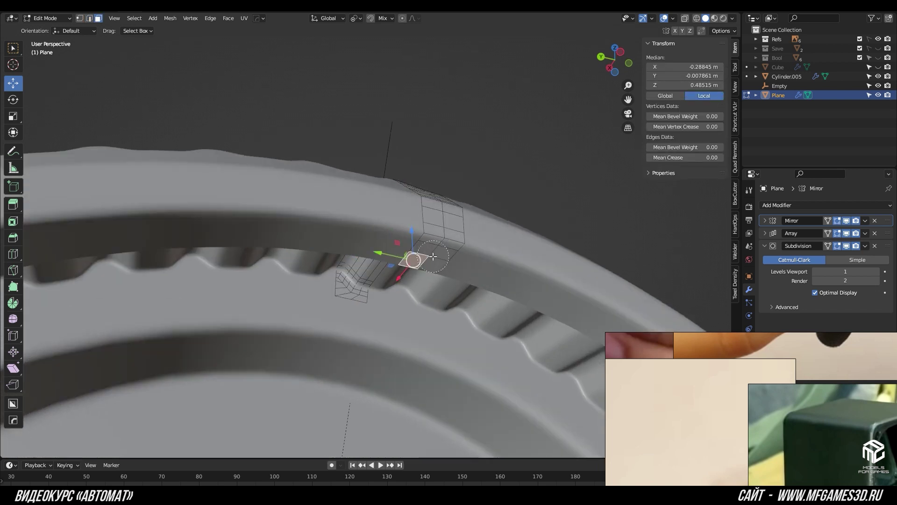
{"action": "key", "text": "Tab"}
{"action": "left_click", "coordinate": [370, 39]}
{"action": "key", "text": "shift+s"}
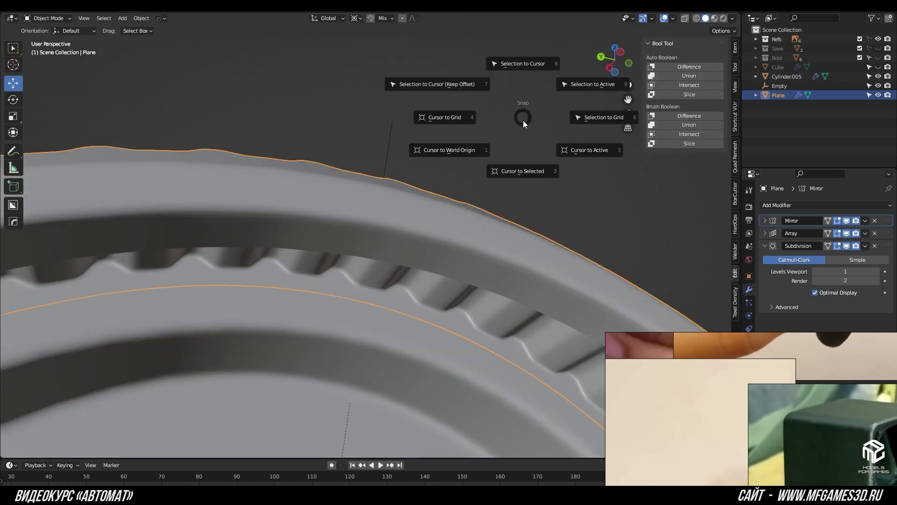
{"action": "left_click", "coordinate": [505, 159]}
{"action": "key", "text": "Tab"}
Step: Duplicate the ring's tooth-strip face in place and extrude it
{"action": "key", "text": "shift+d"}
{"action": "right_click", "coordinate": [476, 132]}
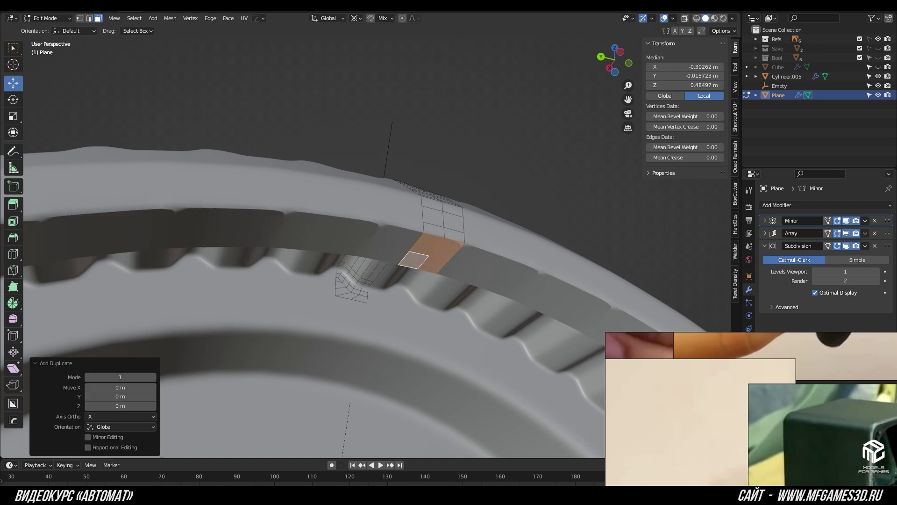
{"action": "left_click", "coordinate": [488, 126]}
{"action": "middle_click_drag", "start_coordinate": [489, 126], "coordinate": [489, 207]}
{"action": "right_click", "coordinate": [511, 150]}
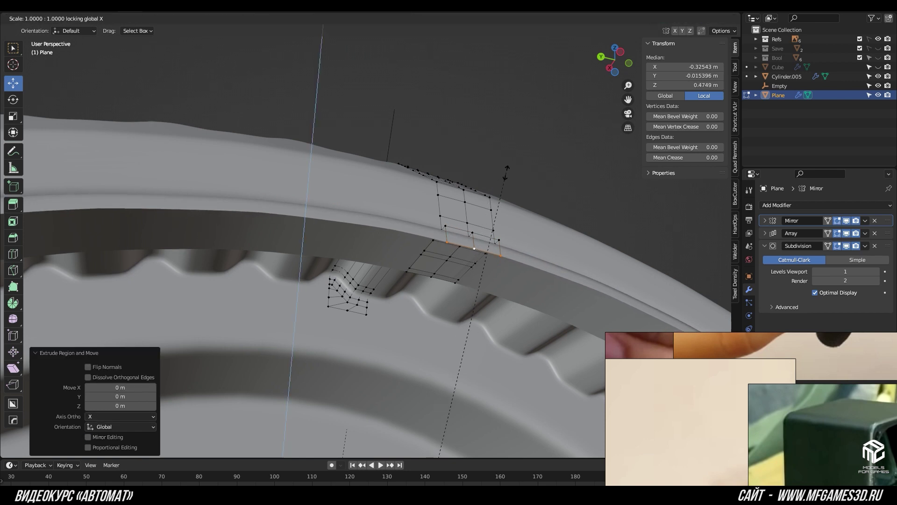
{"action": "left_click", "coordinate": [491, 202]}
{"action": "scroll", "coordinate": [477, 178], "scroll_direction": "down", "scroll_amount": 4}
{"action": "mouse_move", "coordinate": [477, 177]}
{"action": "middle_mouse_down"}
{"action": "mouse_move", "coordinate": [447, 124]}
{"action": "mouse_move", "coordinate": [552, 148]}
{"action": "middle_mouse_up"}
Step: Scale the extruded strip toward the dial centre down to 0
{"action": "key", "text": "s"}
{"action": "right_click", "coordinate": [550, 148]}
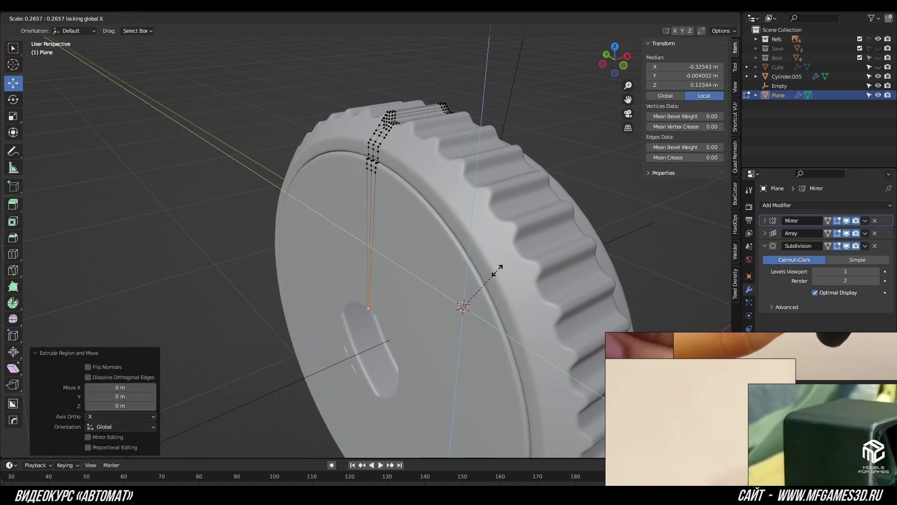
{"action": "left_click", "coordinate": [494, 291]}
{"action": "middle_click_drag", "start_coordinate": [494, 291], "coordinate": [459, 173]}
{"action": "scroll", "coordinate": [460, 173], "scroll_direction": "up", "scroll_amount": 2}
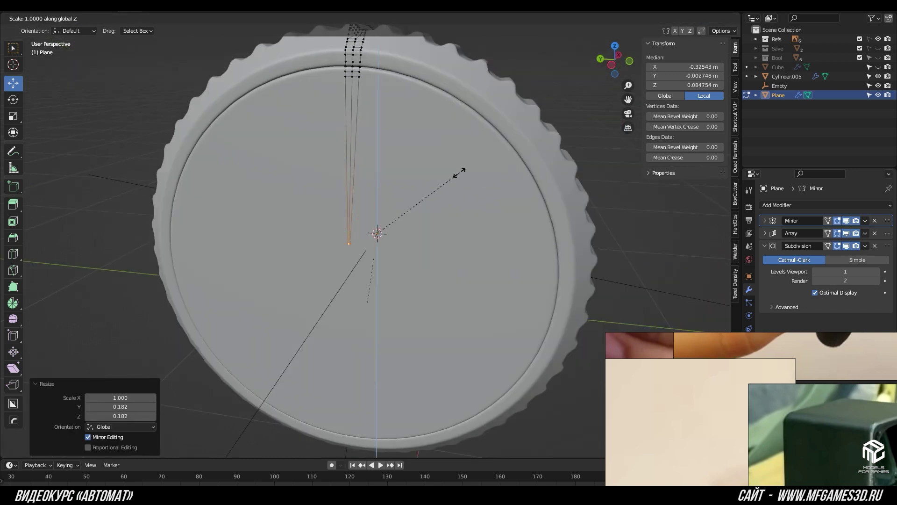
{"action": "key", "text": "s"}
{"action": "right_click", "coordinate": [460, 172]}
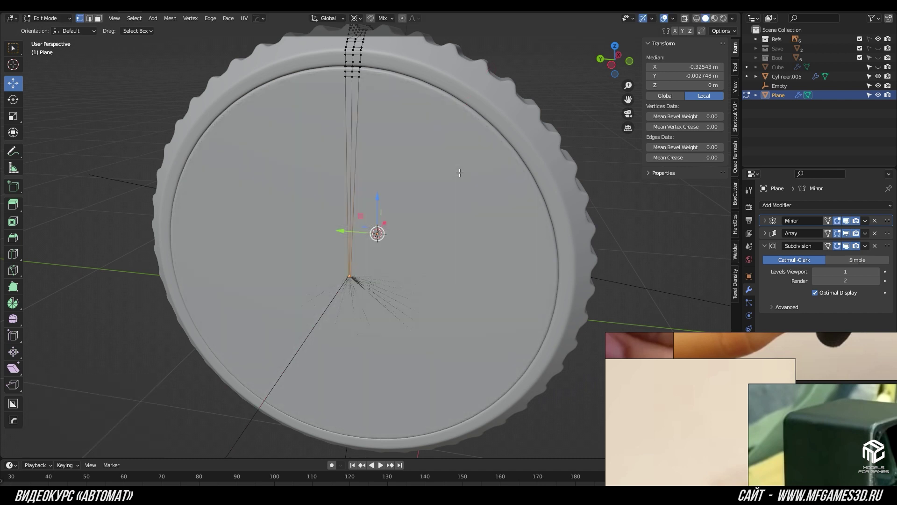
{"action": "key", "text": "0"}
{"action": "key", "text": "Return"}
Step: Merge the doubled centre vertices by distance, then select the inner cylinder and collapse its modifiers
{"action": "key", "text": "a"}
{"action": "key", "text": "m"}
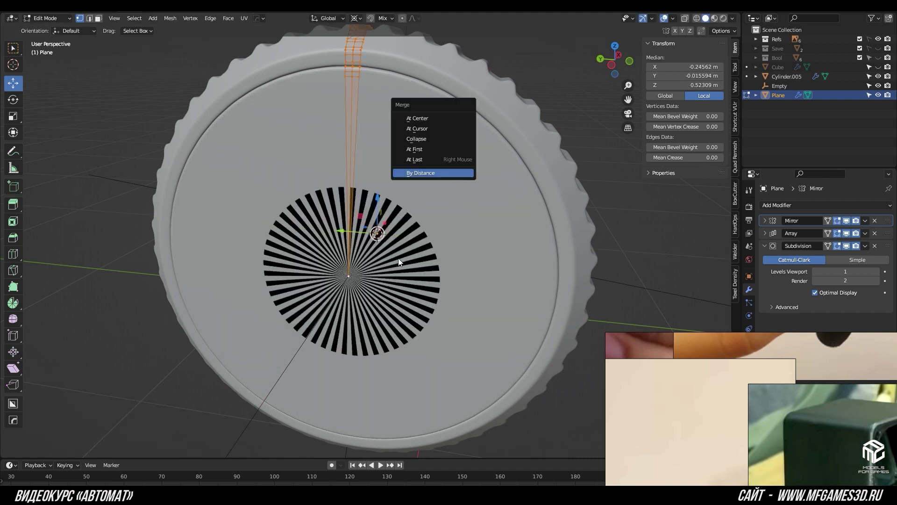
{"action": "key", "text": "Return"}
{"action": "key", "text": "Tab"}
{"action": "mouse_move", "coordinate": [455, 136]}
{"action": "middle_mouse_down"}
{"action": "mouse_move", "coordinate": [405, 323]}
{"action": "mouse_move", "coordinate": [400, 286]}
{"action": "mouse_move", "coordinate": [348, 343]}
{"action": "mouse_move", "coordinate": [425, 233]}
{"action": "mouse_move", "coordinate": [514, 140]}
{"action": "mouse_move", "coordinate": [456, 234]}
{"action": "mouse_move", "coordinate": [388, 261]}
{"action": "mouse_move", "coordinate": [441, 285]}
{"action": "middle_mouse_up"}
{"action": "left_click", "coordinate": [534, 126]}
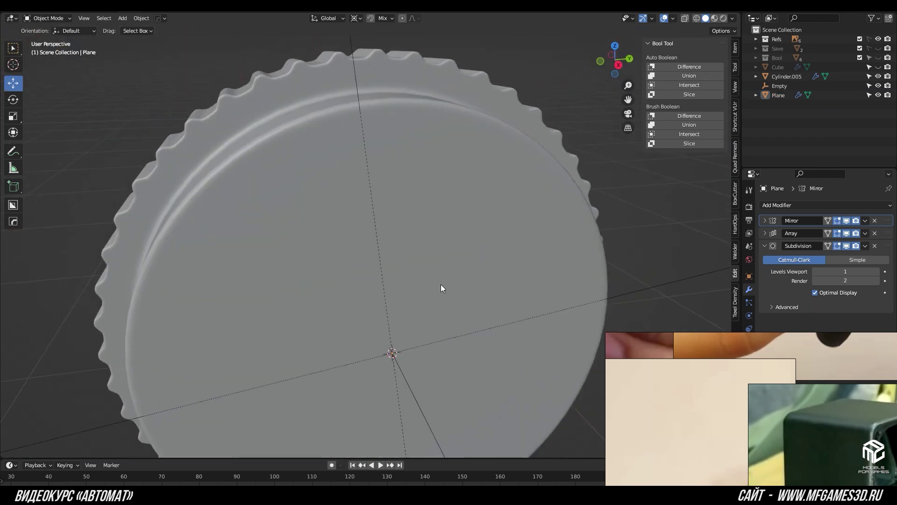
{"action": "left_click", "coordinate": [441, 285]}
{"action": "left_click_drag", "start_coordinate": [763, 221], "coordinate": [761, 242]}
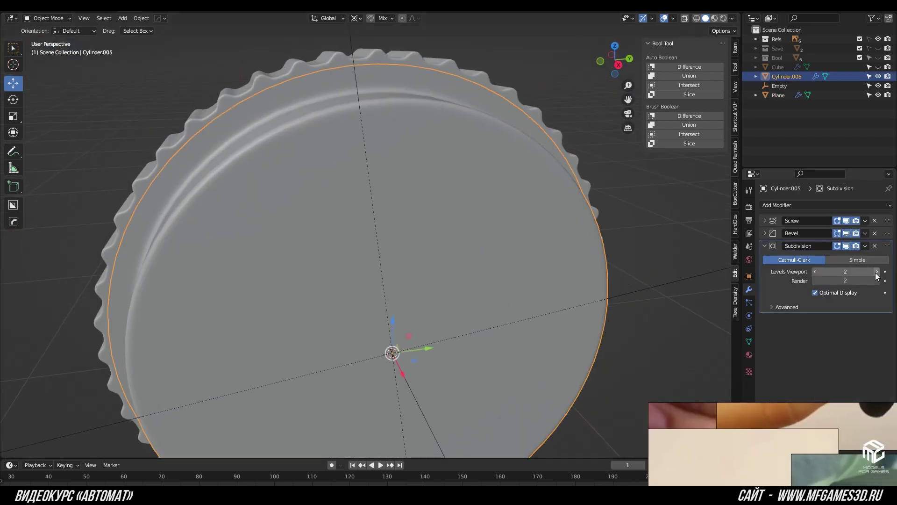
Step: Raise the cylinder's viewport subdivision level to 3 and unhide the scope body
{"action": "left_click", "coordinate": [878, 272]}
{"action": "scroll", "coordinate": [528, 167], "scroll_direction": "down", "scroll_amount": 5}
{"action": "left_click", "coordinate": [528, 167]}
{"action": "mouse_move", "coordinate": [529, 167]}
{"action": "middle_mouse_down"}
{"action": "mouse_move", "coordinate": [518, 184]}
{"action": "mouse_move", "coordinate": [428, 188]}
{"action": "middle_mouse_up"}
{"action": "left_click", "coordinate": [878, 67]}
{"action": "mouse_move", "coordinate": [371, 244]}
{"action": "middle_mouse_down"}
{"action": "mouse_move", "coordinate": [523, 196]}
{"action": "mouse_move", "coordinate": [385, 64]}
{"action": "middle_mouse_up"}
{"action": "left_click", "coordinate": [386, 64]}
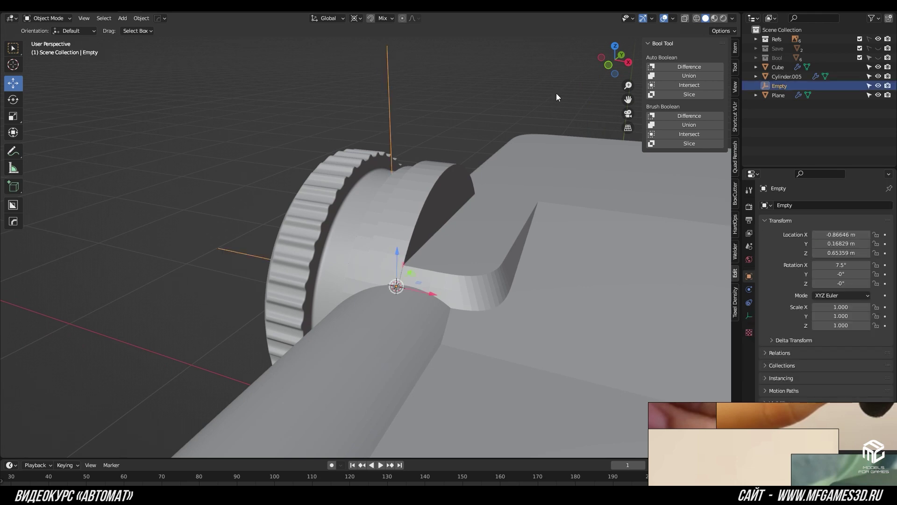
Step: View the whole model from the front in see-through wireframe display
{"action": "mouse_move", "coordinate": [518, 139]}
{"action": "middle_mouse_down"}
{"action": "mouse_move", "coordinate": [559, 138]}
{"action": "mouse_move", "coordinate": [552, 199]}
{"action": "mouse_move", "coordinate": [456, 192]}
{"action": "mouse_move", "coordinate": [490, 245]}
{"action": "mouse_move", "coordinate": [698, 400]}
{"action": "middle_mouse_up"}
{"action": "scroll", "coordinate": [559, 138], "scroll_direction": "down", "scroll_amount": 5}
{"action": "scroll", "coordinate": [456, 193], "scroll_direction": "up", "scroll_amount": 5}
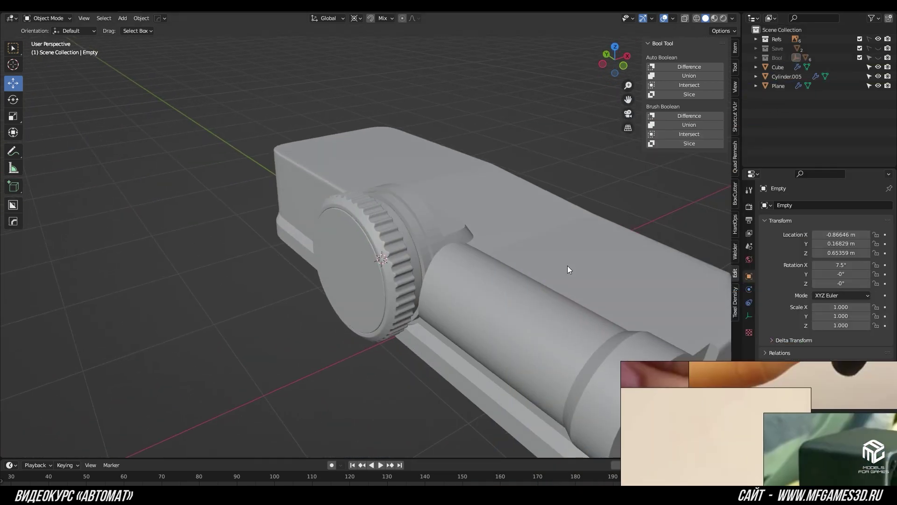
{"action": "middle_click_drag", "start_coordinate": [568, 266], "coordinate": [534, 236]}
{"action": "key", "text": "KP_1"}
{"action": "key", "text": "alt+z"}
{"action": "scroll", "coordinate": [534, 234], "scroll_direction": "up", "scroll_amount": 3}
{"action": "scroll", "coordinate": [461, 169], "scroll_direction": "up", "scroll_amount": 4}
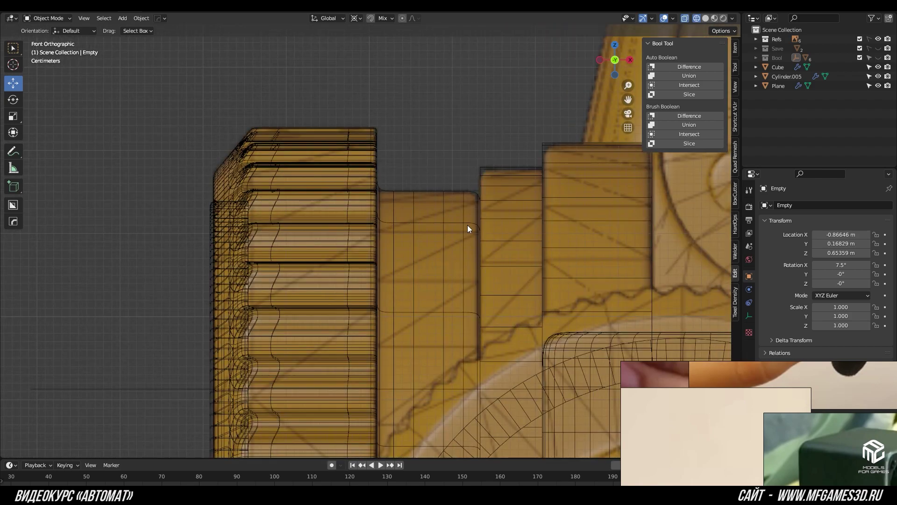
{"action": "scroll", "coordinate": [468, 225], "scroll_direction": "down", "scroll_amount": 5}
{"action": "scroll", "coordinate": [496, 292], "scroll_direction": "up", "scroll_amount": 4}
Step: Select the knurled gear ring together with its array empty
{"action": "left_click", "coordinate": [265, 103]}
{"action": "scroll", "coordinate": [294, 123], "scroll_direction": "down", "scroll_amount": 4}
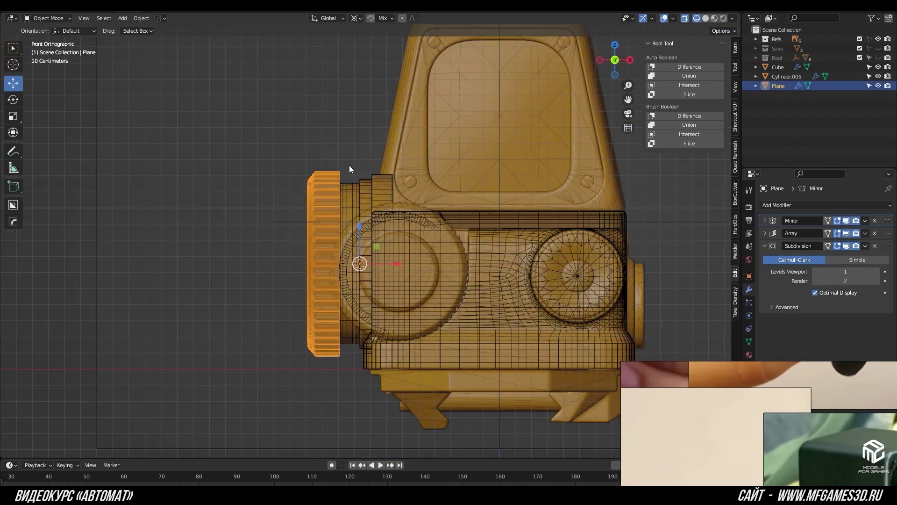
{"action": "key", "text": "shift+z"}
{"action": "mouse_move", "coordinate": [406, 201]}
{"action": "middle_mouse_down"}
{"action": "mouse_move", "coordinate": [445, 244]}
{"action": "mouse_move", "coordinate": [818, 259]}
{"action": "middle_mouse_up"}
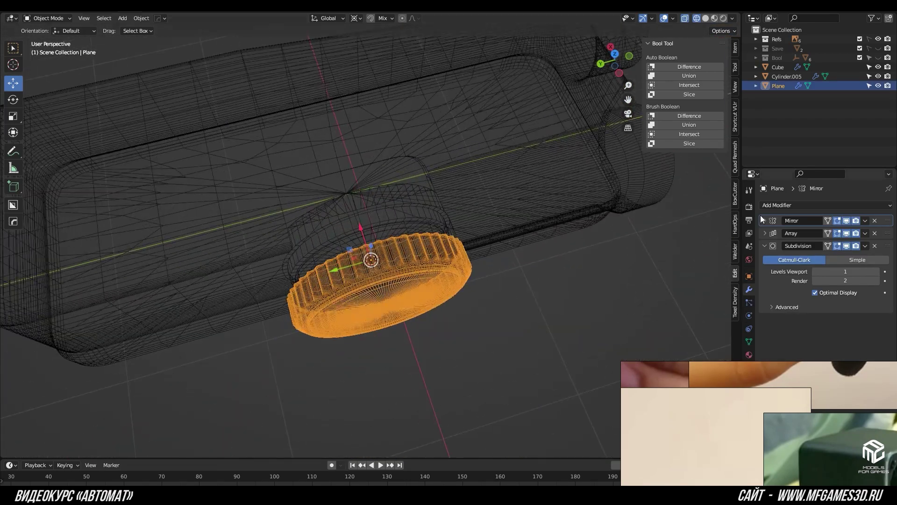
{"action": "left_click", "coordinate": [879, 58]}
{"action": "mouse_move", "coordinate": [607, 211]}
{"action": "middle_mouse_down"}
{"action": "mouse_move", "coordinate": [543, 147]}
{"action": "mouse_move", "coordinate": [357, 117]}
{"action": "middle_mouse_up"}
{"action": "left_click", "coordinate": [356, 117], "text": "shift"}
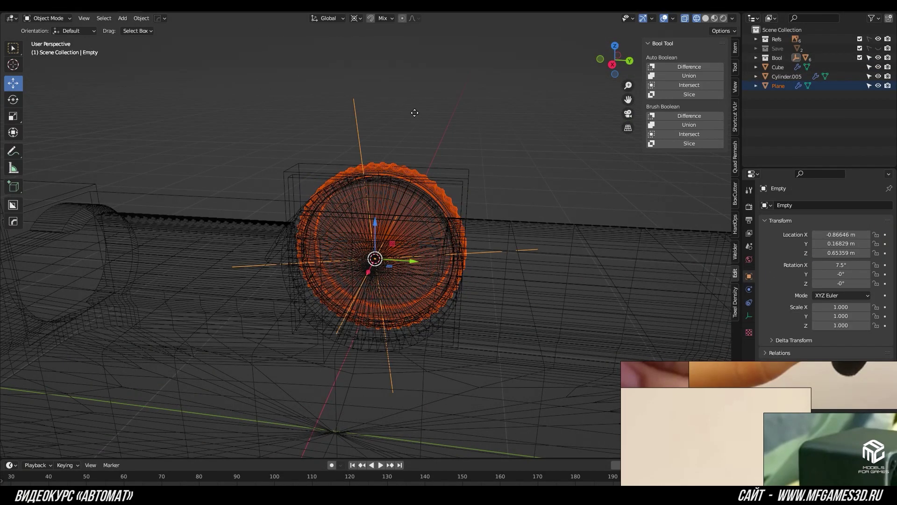
Step: Duplicate the gear and its empty, setting the copy Plane.001 aside near the second dial
{"action": "key", "text": "shift+d"}
{"action": "left_click", "coordinate": [288, 114]}
{"action": "mouse_move", "coordinate": [288, 114]}
{"action": "middle_mouse_down"}
{"action": "mouse_move", "coordinate": [253, 128]}
{"action": "mouse_move", "coordinate": [287, 162]}
{"action": "middle_mouse_up"}
{"action": "left_click", "coordinate": [288, 159], "text": "shift"}
{"action": "left_click", "coordinate": [283, 168]}
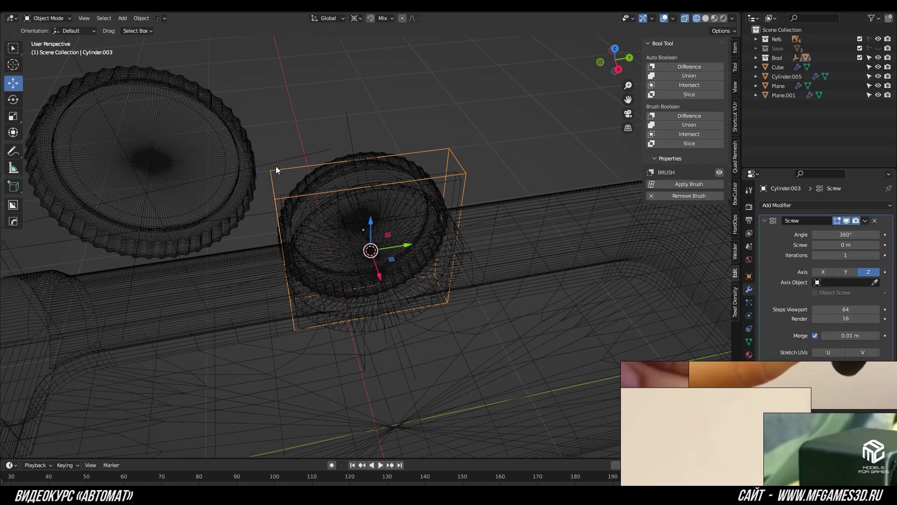
Step: Snap the 3D cursor to the centre of the second dial's cylinder
{"action": "left_click", "coordinate": [381, 71]}
{"action": "mouse_move", "coordinate": [381, 73]}
{"action": "middle_mouse_down"}
{"action": "mouse_move", "coordinate": [359, 131]}
{"action": "mouse_move", "coordinate": [302, 162]}
{"action": "mouse_move", "coordinate": [429, 214]}
{"action": "mouse_move", "coordinate": [398, 186]}
{"action": "middle_mouse_up"}
{"action": "key", "text": "shift+z"}
{"action": "scroll", "coordinate": [397, 187], "scroll_direction": "up", "scroll_amount": 3}
{"action": "left_click", "coordinate": [386, 254]}
{"action": "mouse_move", "coordinate": [388, 254]}
{"action": "middle_mouse_down"}
{"action": "mouse_move", "coordinate": [393, 282]}
{"action": "mouse_move", "coordinate": [328, 42]}
{"action": "middle_mouse_up"}
{"action": "key", "text": "shift+s"}
{"action": "left_click", "coordinate": [388, 291]}
Step: Snap Empty.001 to the cursor and rotate it 90° around Z
{"action": "left_click", "coordinate": [349, 164]}
{"action": "key", "text": "shift+s"}
{"action": "left_click", "coordinate": [515, 174]}
{"action": "mouse_move", "coordinate": [514, 174]}
{"action": "middle_mouse_down"}
{"action": "mouse_move", "coordinate": [500, 228]}
{"action": "mouse_move", "coordinate": [484, 198]}
{"action": "middle_mouse_up"}
{"action": "type", "text": "rz90"}
{"action": "key", "text": "Return"}
Step: Scale Empty.001 to 0.757 in a front see-through view
{"action": "key", "text": "KP_1"}
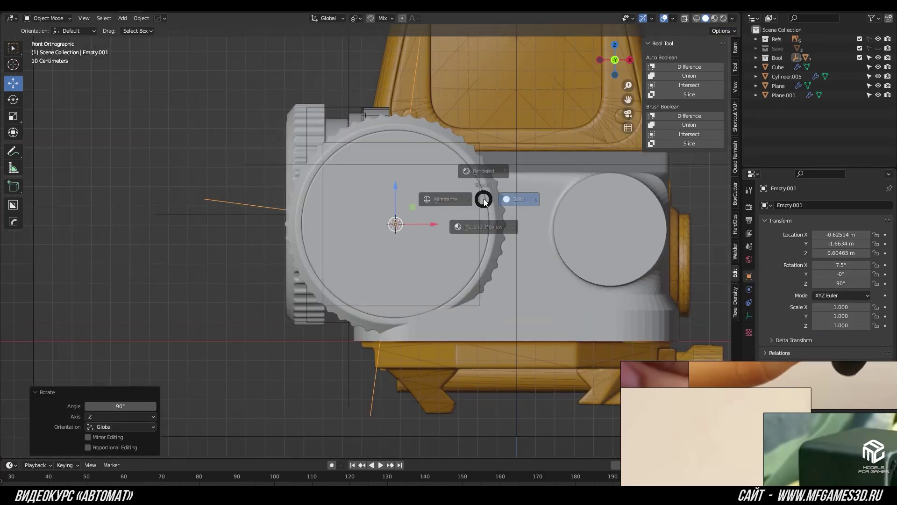
{"action": "key", "text": "shift+z"}
{"action": "key", "text": "s"}
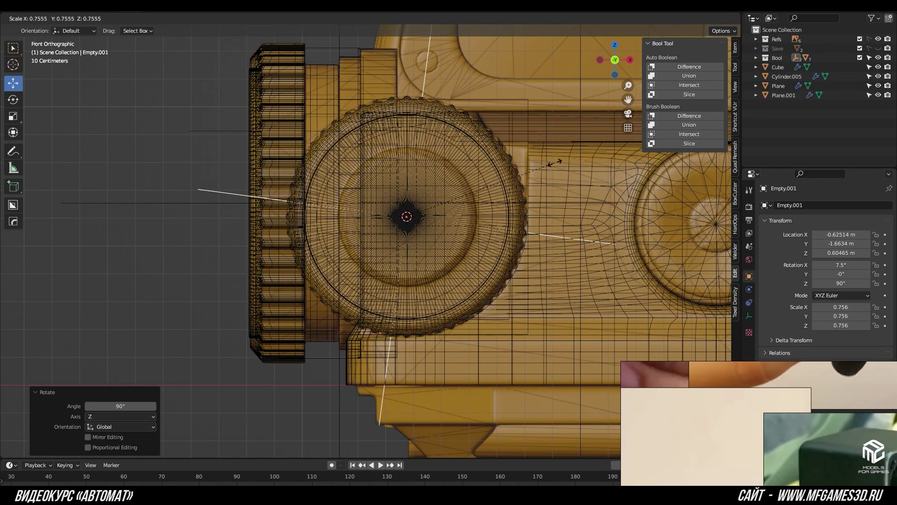
{"action": "left_click", "coordinate": [521, 168]}
{"action": "scroll", "coordinate": [513, 286], "scroll_direction": "up", "scroll_amount": 3}
{"action": "scroll", "coordinate": [548, 211], "scroll_direction": "up", "scroll_amount": 8}
{"action": "key", "text": "s"}
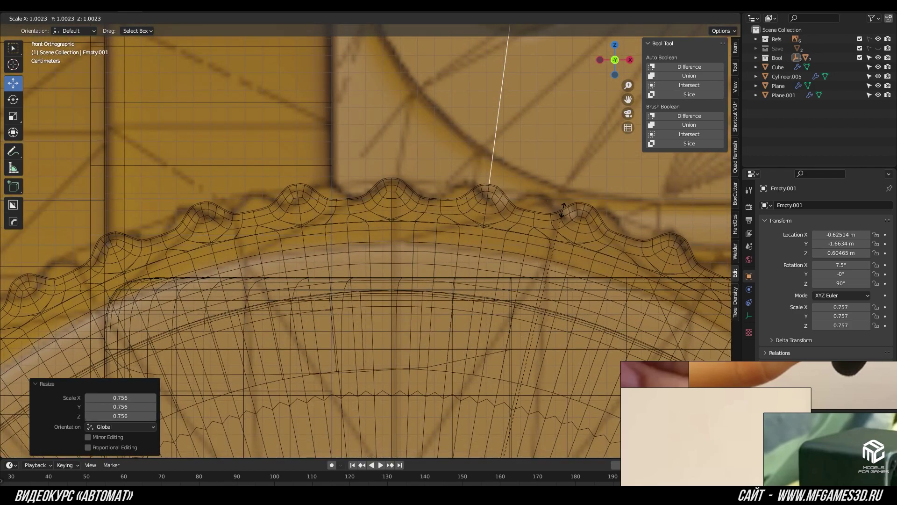
{"action": "left_click", "coordinate": [555, 212]}
Step: Move Empty.001 along Y in the left view so the teeth sit on the second dial
{"action": "middle_click_drag", "start_coordinate": [555, 211], "coordinate": [471, 243]}
{"action": "key", "text": "KP_3"}
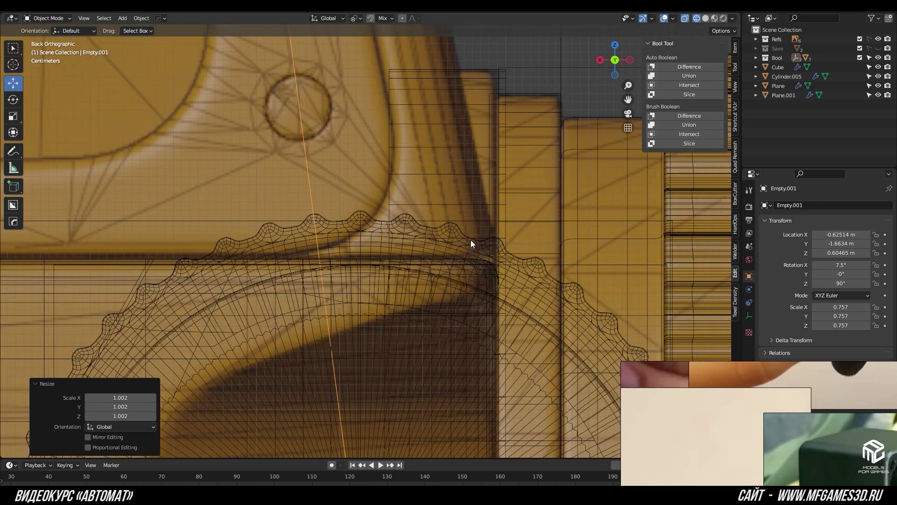
{"action": "key", "text": "ctrl+KP_3"}
{"action": "scroll", "coordinate": [373, 299], "scroll_direction": "down", "scroll_amount": 5}
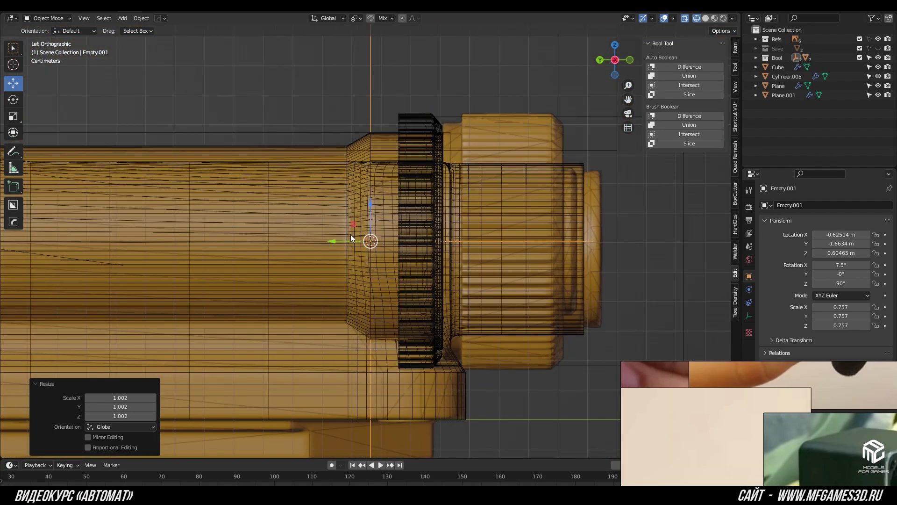
{"action": "key", "text": "g"}
{"action": "key", "text": "y"}
{"action": "left_click", "coordinate": [389, 243]}
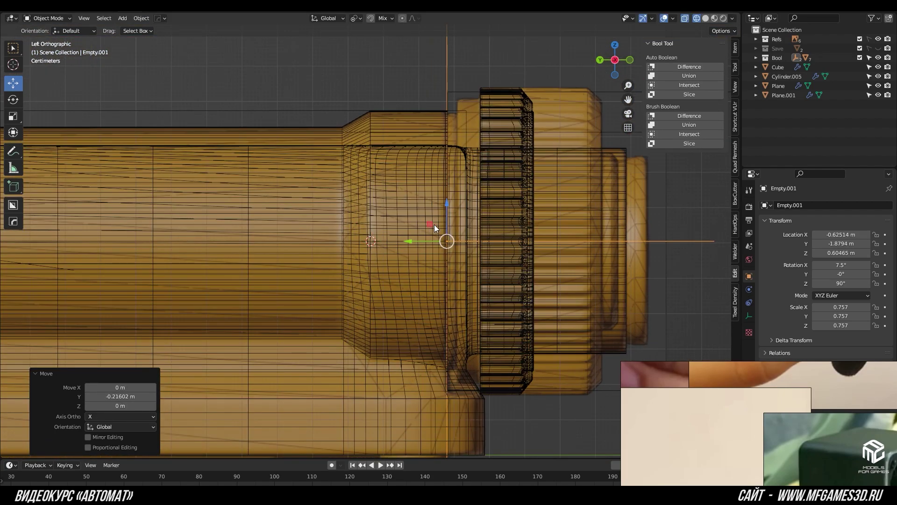
{"action": "scroll", "coordinate": [434, 225], "scroll_direction": "down", "scroll_amount": 3}
{"action": "middle_click_drag", "start_coordinate": [463, 186], "coordinate": [481, 188]}
{"action": "left_click", "coordinate": [482, 188]}
{"action": "key", "text": "Tab"}
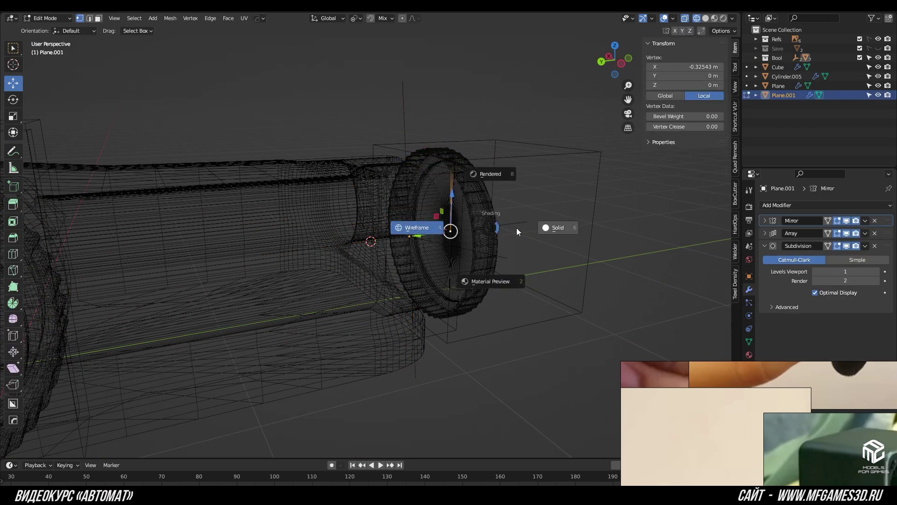
Step: Snap the 3D cursor to the vertex at the copied gear ring's centre
{"action": "left_click", "coordinate": [517, 228]}
{"action": "scroll", "coordinate": [420, 187], "scroll_direction": "up", "scroll_amount": 5}
{"action": "left_click", "coordinate": [394, 136]}
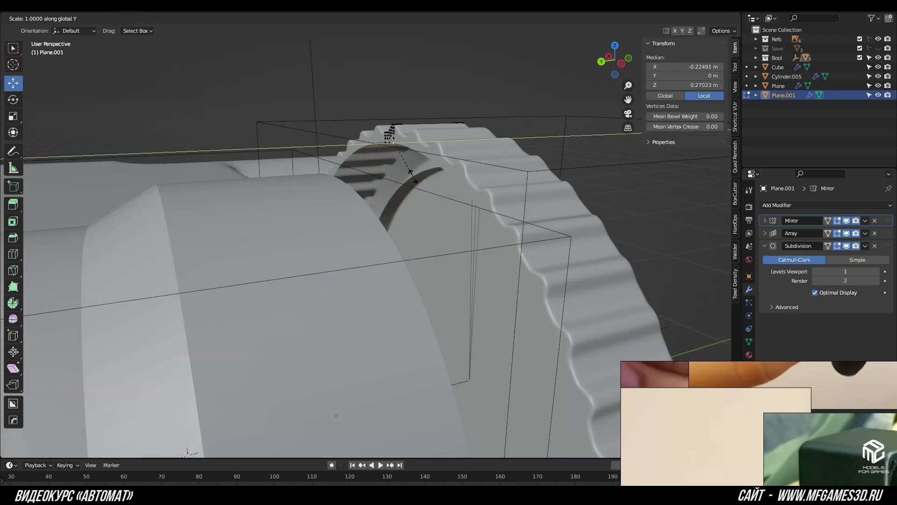
{"action": "left_click", "coordinate": [414, 179]}
{"action": "middle_click_drag", "start_coordinate": [414, 180], "coordinate": [381, 186]}
{"action": "left_click", "coordinate": [388, 309]}
{"action": "key", "text": "shift+s"}
{"action": "left_click", "coordinate": [509, 246]}
Step: Set Plane.001's origin to the 3D cursor and snap Empty.001 onto it
{"action": "key", "text": "Tab"}
{"action": "right_click", "coordinate": [568, 303]}
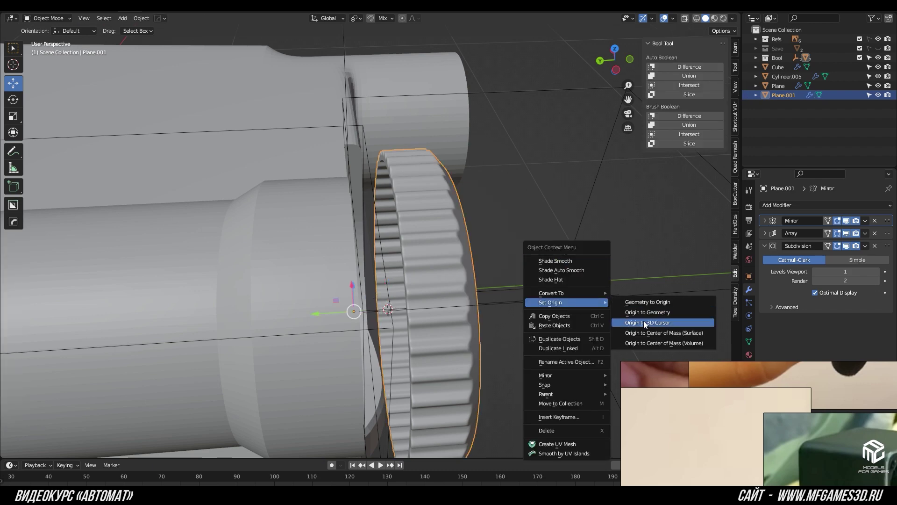
{"action": "left_click", "coordinate": [643, 320]}
{"action": "middle_click_drag", "start_coordinate": [352, 170], "coordinate": [325, 139]}
{"action": "left_click", "coordinate": [325, 139]}
{"action": "key", "text": "shift+s"}
{"action": "left_click", "coordinate": [428, 131]}
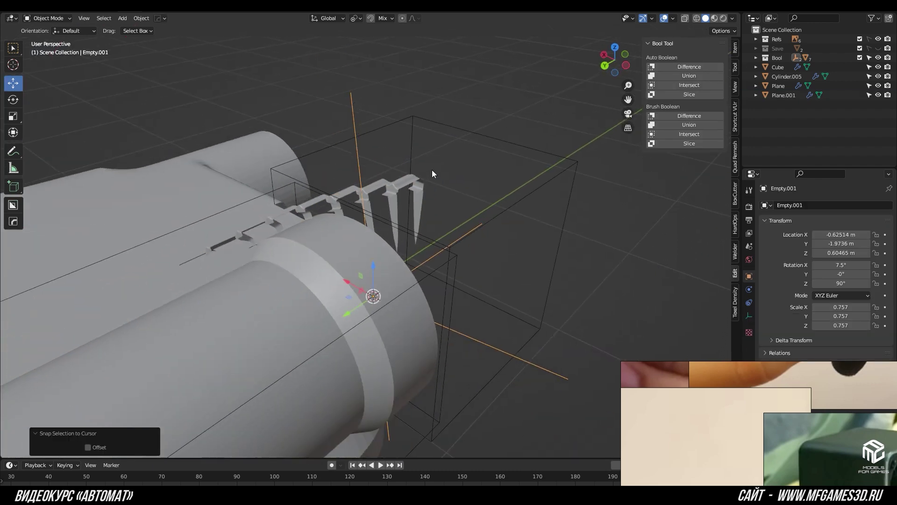
Step: Clear the ring's parent keeping its transformation, then snap Empty.001 to the cursor again
{"action": "middle_click_drag", "start_coordinate": [438, 169], "coordinate": [411, 206]}
{"action": "left_click", "coordinate": [414, 212]}
{"action": "key", "text": "alt+p"}
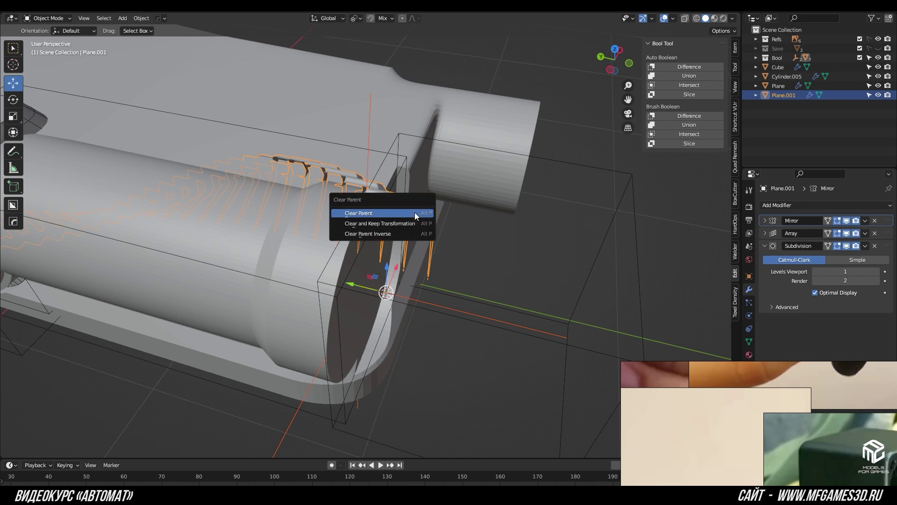
{"action": "left_click", "coordinate": [371, 158]}
{"action": "key", "text": "shift+s"}
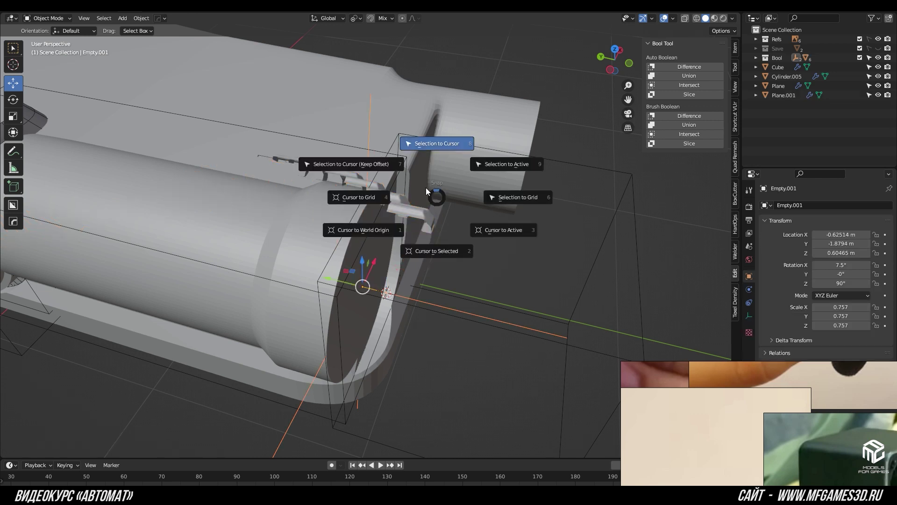
{"action": "left_click", "coordinate": [437, 143]}
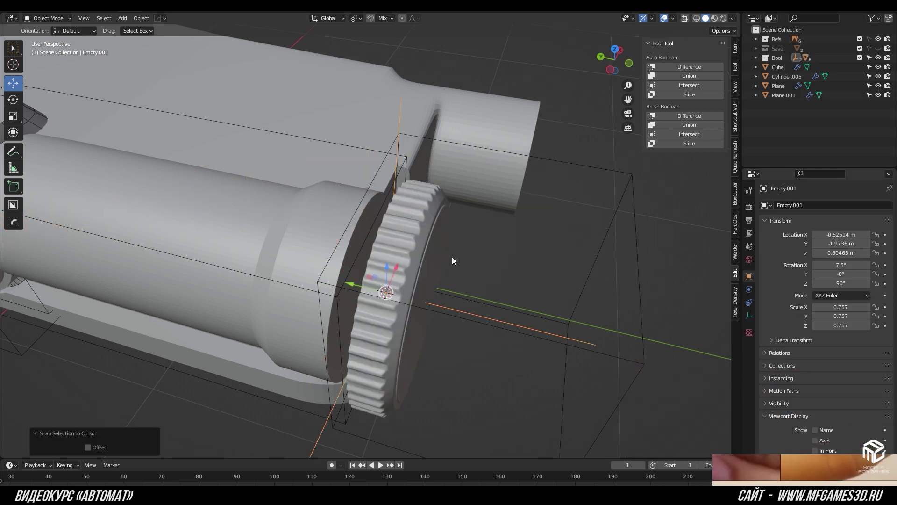
Step: Check the tooth ring's alignment on the second dial from front and left views
{"action": "left_click", "coordinate": [430, 243]}
{"action": "mouse_move", "coordinate": [280, 225]}
{"action": "middle_mouse_down"}
{"action": "mouse_move", "coordinate": [558, 214]}
{"action": "mouse_move", "coordinate": [324, 139]}
{"action": "middle_mouse_up"}
{"action": "right_click", "coordinate": [531, 191]}
{"action": "left_click", "coordinate": [357, 140]}
{"action": "key", "text": "ctrl+KP_3"}
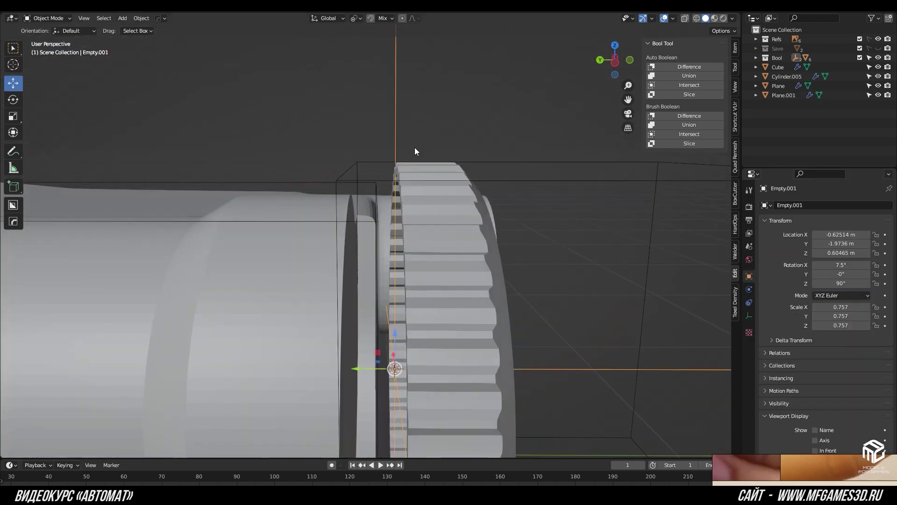
{"action": "key", "text": "KP_1"}
{"action": "key", "text": "ctrl+KP_3"}
{"action": "scroll", "coordinate": [457, 158], "scroll_direction": "up", "scroll_amount": 2}
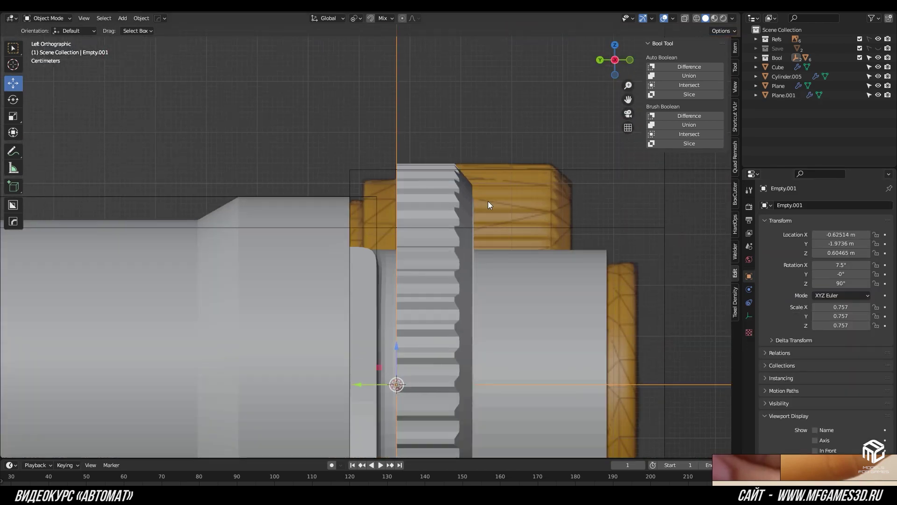
{"action": "key", "text": "shift+z"}
{"action": "scroll", "coordinate": [491, 256], "scroll_direction": "up", "scroll_amount": 2}
Step: Select the duplicated gear ring and edit its mesh in wireframe display
{"action": "key", "text": "z"}
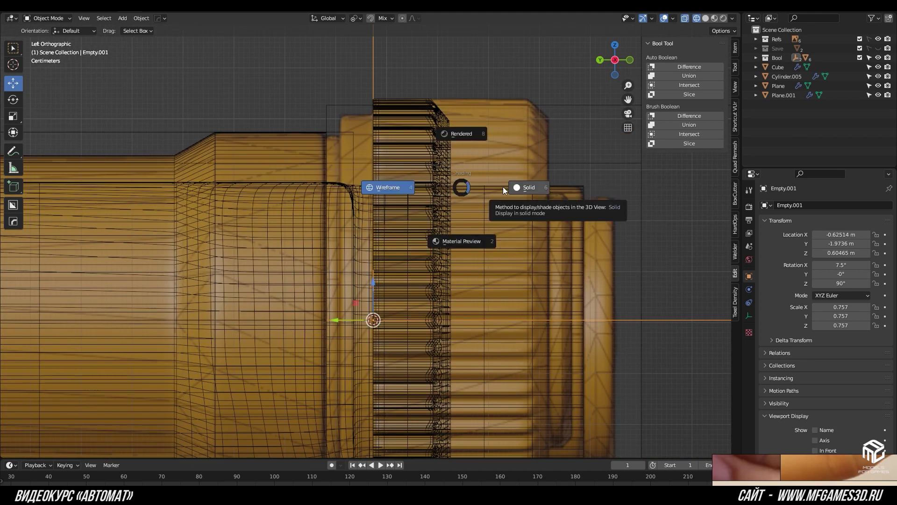
{"action": "left_click", "coordinate": [503, 187]}
{"action": "left_click", "coordinate": [447, 139]}
{"action": "key", "text": "Tab"}
{"action": "key", "text": "z"}
{"action": "key", "text": "4"}
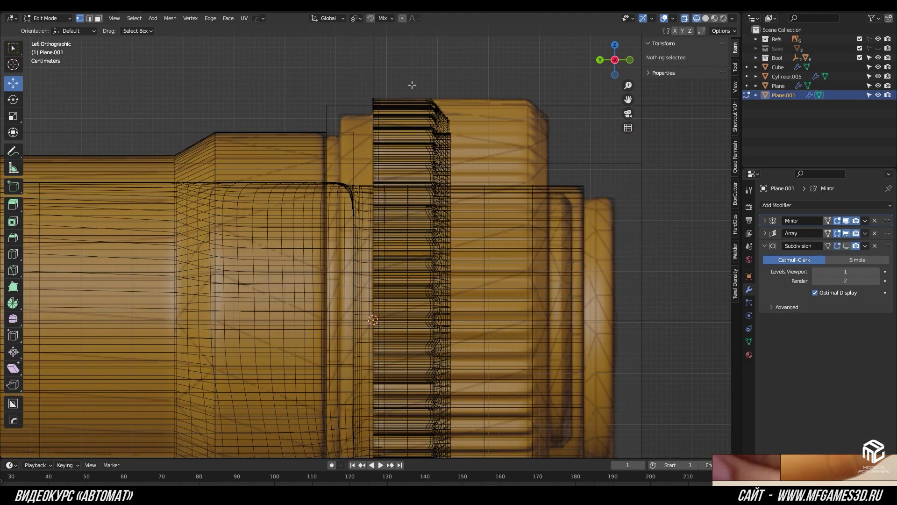
Step: Box-select the tooth's top corner vertices and move them along the Y axis
{"action": "left_click_drag", "start_coordinate": [412, 85], "coordinate": [493, 204]}
{"action": "left_click_drag", "start_coordinate": [405, 128], "coordinate": [544, 131]}
{"action": "scroll", "coordinate": [346, 242], "scroll_direction": "down", "scroll_amount": 2}
{"action": "scroll", "coordinate": [445, 210], "scroll_direction": "up", "scroll_amount": 4}
{"action": "scroll", "coordinate": [437, 211], "scroll_direction": "up", "scroll_amount": 2}
{"action": "key", "text": "g"}
{"action": "key", "text": "y"}
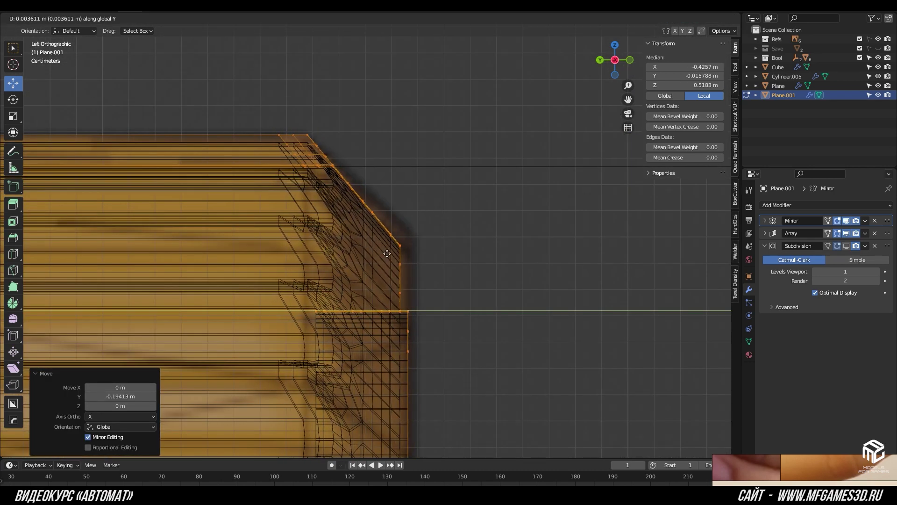
{"action": "left_click", "coordinate": [393, 259]}
{"action": "scroll", "coordinate": [393, 260], "scroll_direction": "down", "scroll_amount": 6}
{"action": "scroll", "coordinate": [393, 260], "scroll_direction": "up", "scroll_amount": 3}
{"action": "middle_click_drag", "start_coordinate": [393, 259], "coordinate": [382, 143], "text": "shift"}
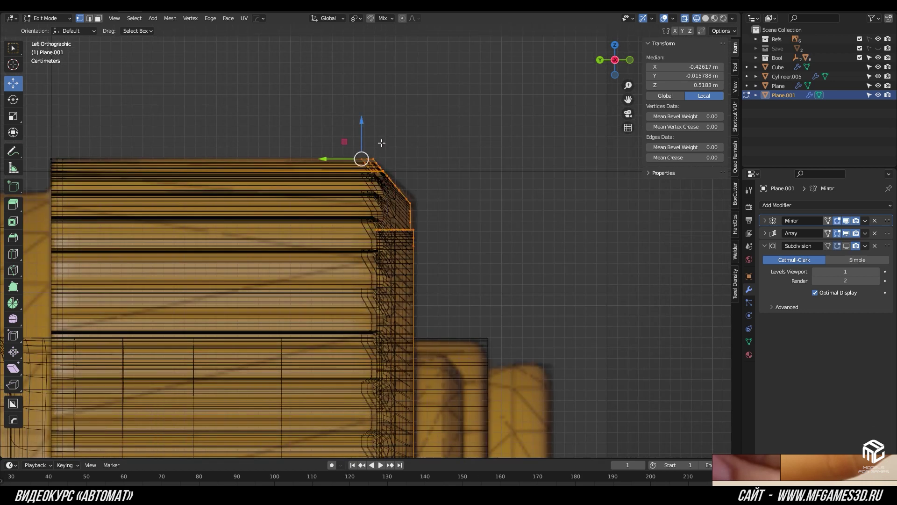
Step: Shear the tooth corner into a chamfer with the Shear tool
{"action": "left_click", "coordinate": [13, 368]}
{"action": "middle_click_drag", "start_coordinate": [262, 280], "coordinate": [323, 161], "text": "shift"}
{"action": "scroll", "coordinate": [298, 231], "scroll_direction": "up", "scroll_amount": 3}
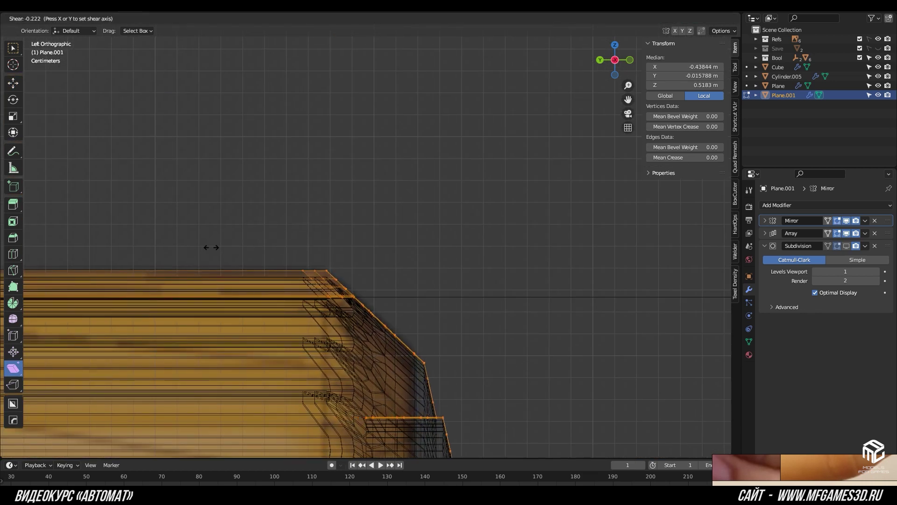
{"action": "left_click", "coordinate": [220, 250]}
Step: Clear the vertex selection and pick a face on the tooth strip
{"action": "mouse_move", "coordinate": [427, 204]}
{"action": "middle_mouse_down"}
{"action": "mouse_move", "coordinate": [440, 226]}
{"action": "mouse_move", "coordinate": [426, 255]}
{"action": "mouse_move", "coordinate": [471, 202]}
{"action": "mouse_move", "coordinate": [424, 301]}
{"action": "mouse_move", "coordinate": [415, 285]}
{"action": "middle_mouse_up"}
{"action": "key", "text": "alt+a"}
{"action": "left_click", "coordinate": [404, 265], "text": "alt"}
{"action": "key", "text": "alt+a"}
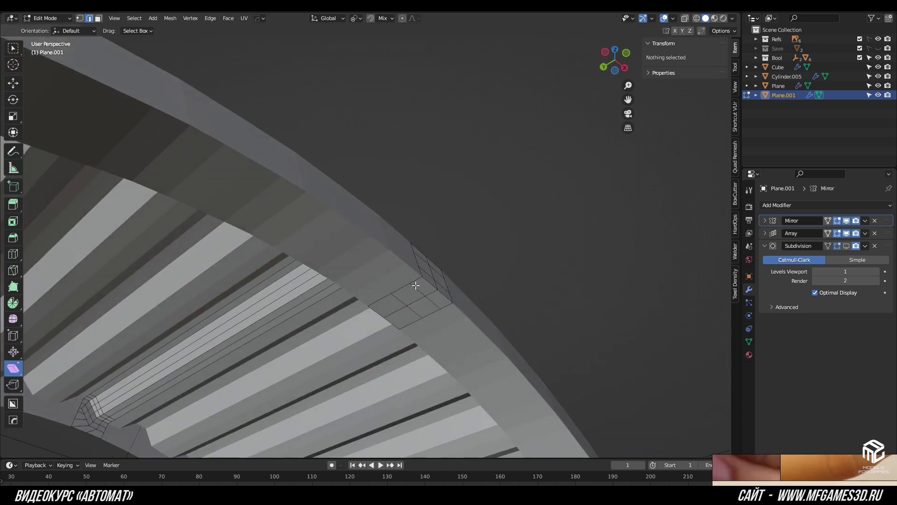
{"action": "key", "text": "alt+a"}
{"action": "middle_click_drag", "start_coordinate": [569, 271], "coordinate": [460, 253]}
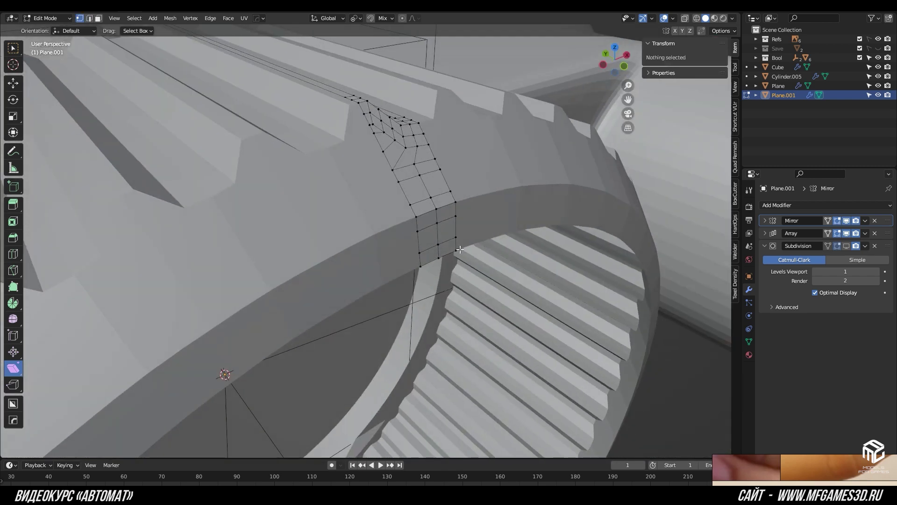
{"action": "left_click", "coordinate": [439, 252]}
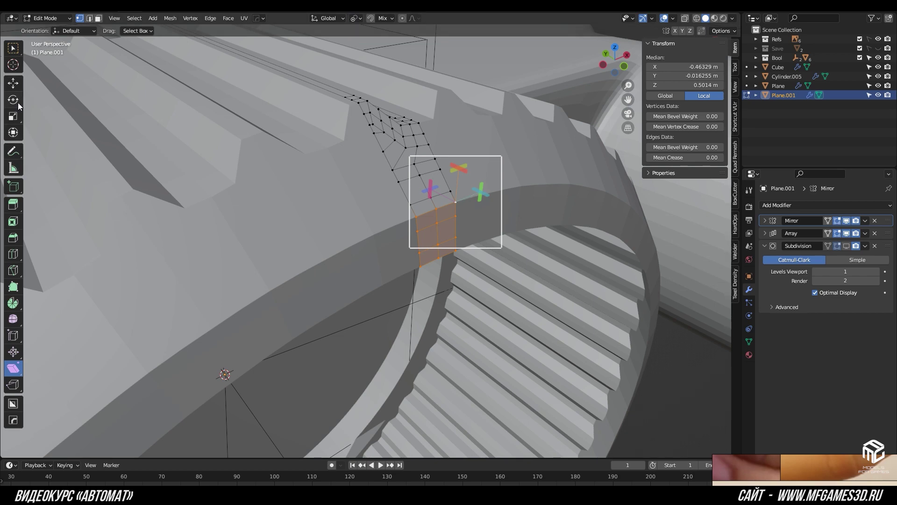
Step: Flatten the selected face to 0 on Y, viewed from the left in see-through mode
{"action": "key", "text": "s"}
{"action": "key", "text": "y"}
{"action": "key", "text": "0"}
{"action": "key", "text": "Return"}
{"action": "key", "text": "ctrl+KP_3"}
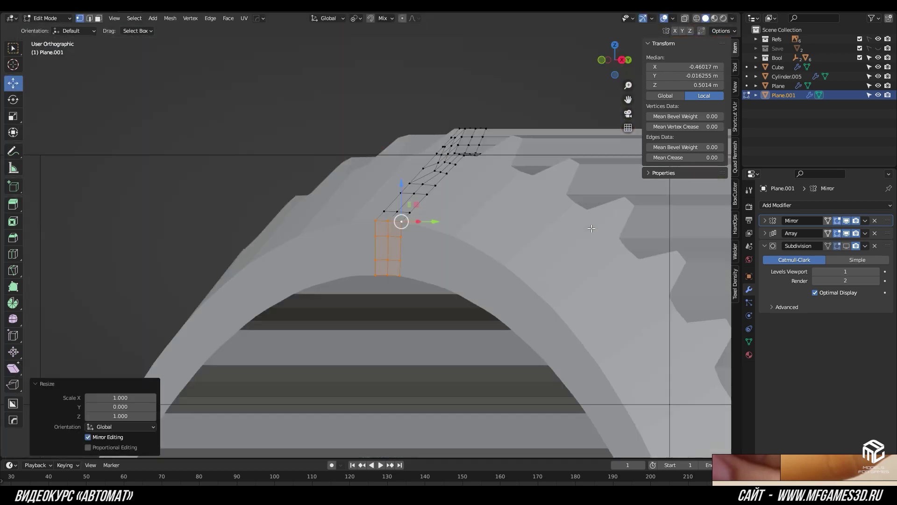
{"action": "key", "text": "alt+z"}
{"action": "scroll", "coordinate": [524, 251], "scroll_direction": "up", "scroll_amount": 3}
{"action": "scroll", "coordinate": [444, 211], "scroll_direction": "down", "scroll_amount": 3}
{"action": "scroll", "coordinate": [439, 215], "scroll_direction": "up", "scroll_amount": 3}
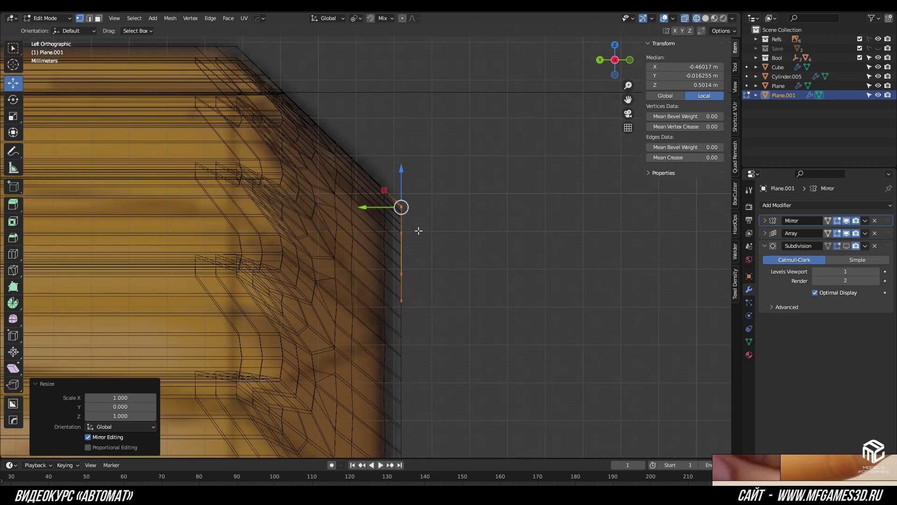
Step: Box-select the vertices at the tooth edge and flatten them to 0 on Y
{"action": "left_click", "coordinate": [416, 198]}
{"action": "key", "text": "Escape"}
{"action": "left_click_drag", "start_coordinate": [375, 174], "coordinate": [395, 214]}
{"action": "left_click", "coordinate": [394, 213]}
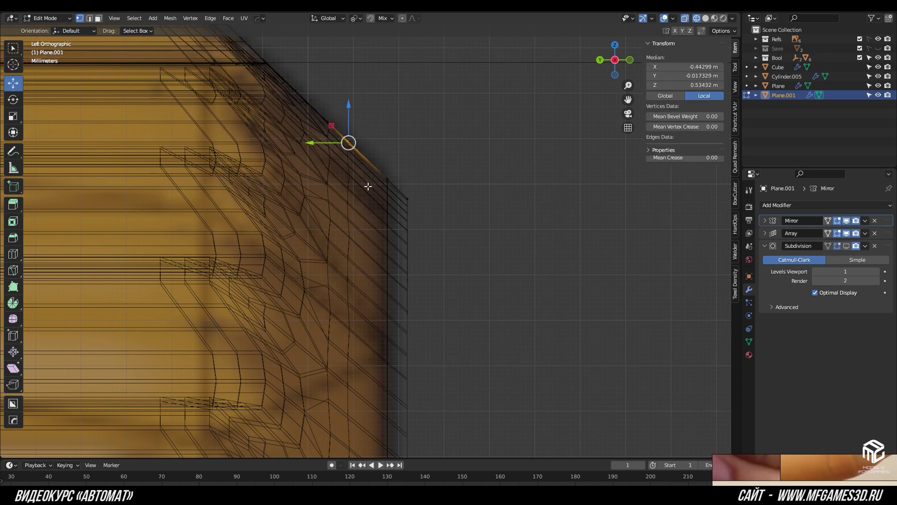
{"action": "left_click", "coordinate": [322, 113]}
{"action": "type", "text": "0"}
{"action": "key", "text": "Return"}
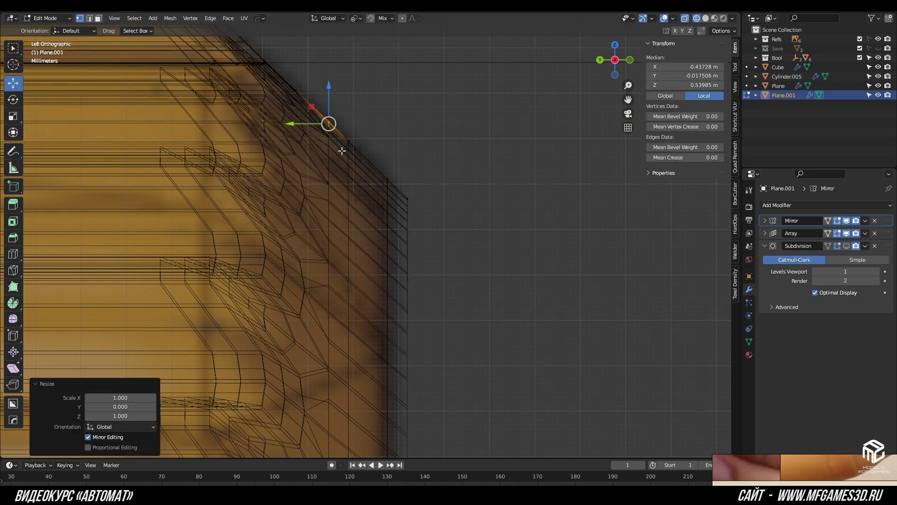
{"action": "key", "text": "alt+z"}
Step: Select a single vertex and return to the left orthographic view with see-through display
{"action": "mouse_move", "coordinate": [467, 168]}
{"action": "middle_mouse_down"}
{"action": "mouse_move", "coordinate": [310, 74]}
{"action": "mouse_move", "coordinate": [293, 201]}
{"action": "mouse_move", "coordinate": [466, 139]}
{"action": "middle_mouse_up"}
{"action": "left_click", "coordinate": [467, 139]}
{"action": "middle_click_drag", "start_coordinate": [481, 366], "coordinate": [501, 266]}
{"action": "key", "text": "z"}
{"action": "key", "text": "shift+z"}
{"action": "key", "text": "ctrl+KP_3"}
Step: Delete the stray vertices past the tooth edge and start moving a vertical vertex loop
{"action": "left_click_drag", "start_coordinate": [427, 232], "coordinate": [546, 361]}
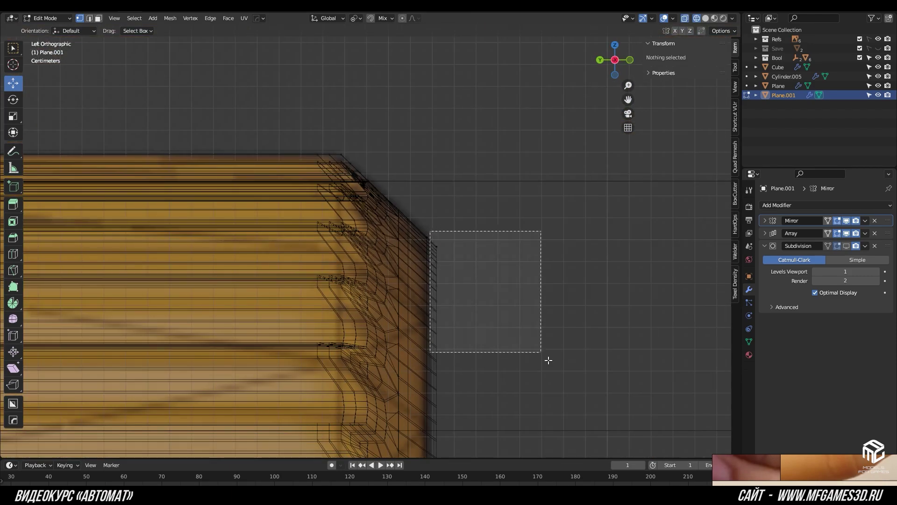
{"action": "key", "text": "x"}
{"action": "left_click", "coordinate": [531, 231]}
{"action": "middle_click_drag", "start_coordinate": [531, 231], "coordinate": [499, 267]}
{"action": "key", "text": "alt+z"}
{"action": "scroll", "coordinate": [455, 296], "scroll_direction": "up", "scroll_amount": 3}
{"action": "scroll", "coordinate": [426, 263], "scroll_direction": "up", "scroll_amount": 1}
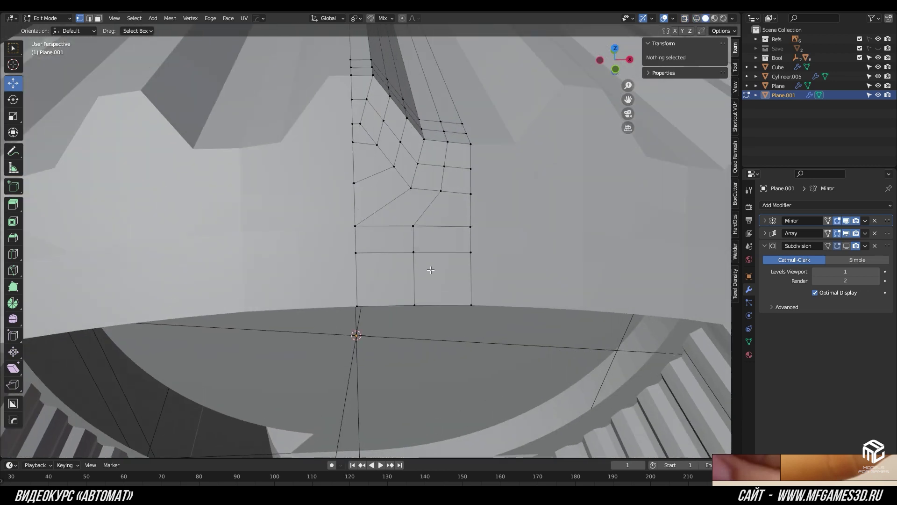
{"action": "left_click", "coordinate": [355, 215], "text": "alt"}
{"action": "key", "text": "g"}
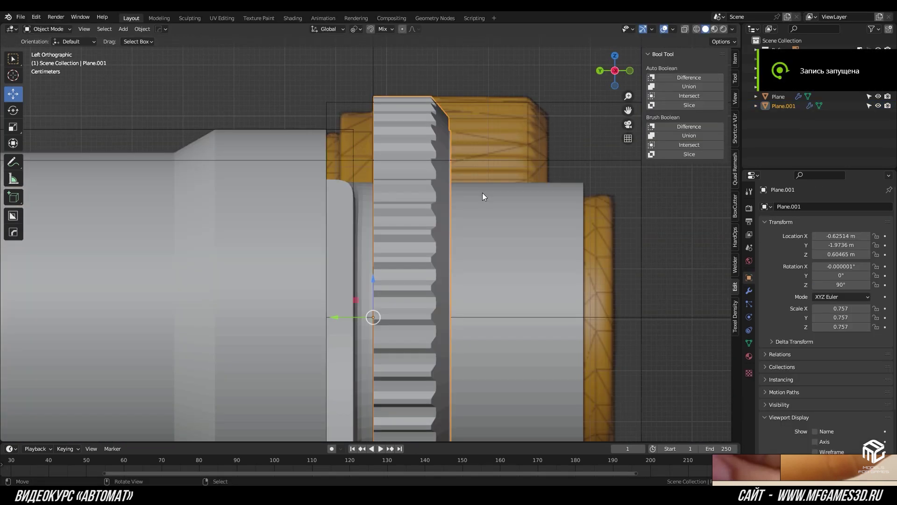
Step: In wireframe, move the tooth's right-side edge loop along the Y axis
{"action": "key", "text": "z"}
{"action": "left_click", "coordinate": [449, 194]}
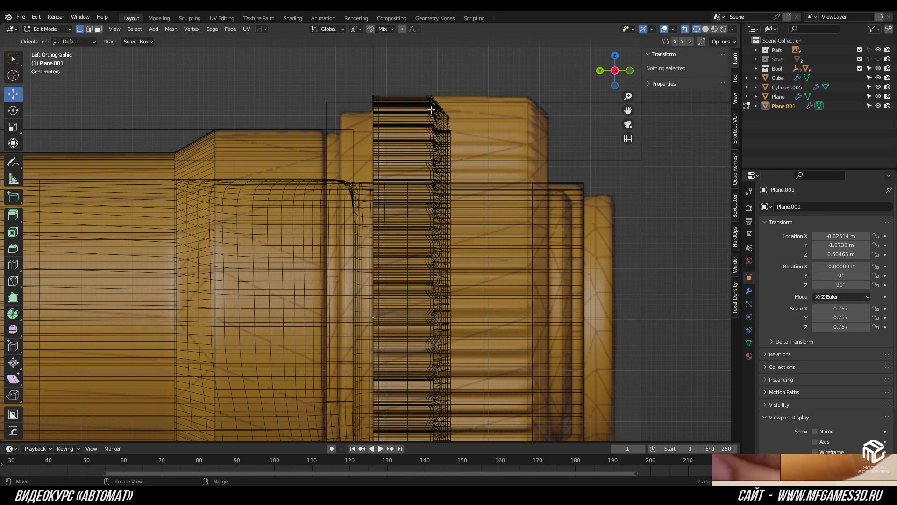
{"action": "left_click", "coordinate": [446, 132], "text": "alt"}
{"action": "key", "text": "g"}
{"action": "key", "text": "y"}
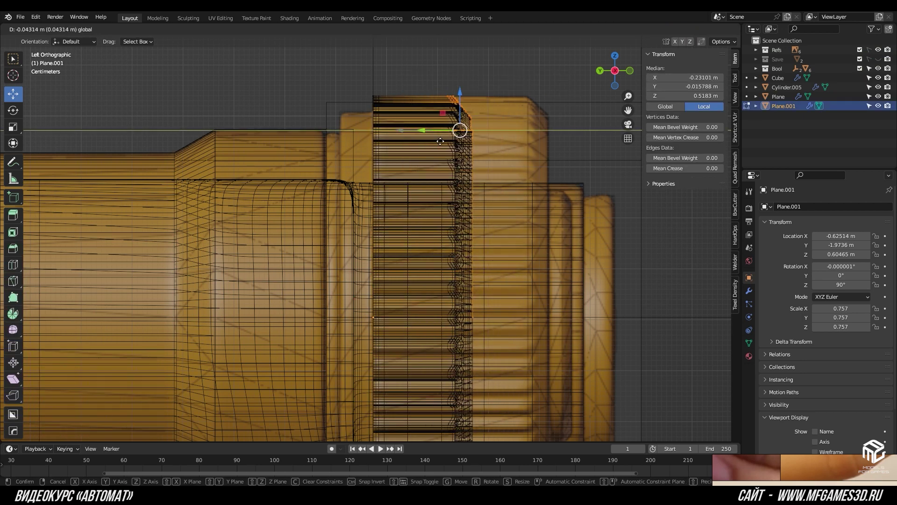
{"action": "left_click", "coordinate": [431, 165]}
{"action": "scroll", "coordinate": [378, 281], "scroll_direction": "down", "scroll_amount": 2}
{"action": "scroll", "coordinate": [479, 210], "scroll_direction": "up", "scroll_amount": 4}
Step: Select the linked stray mesh piece and delete its vertices
{"action": "key", "text": "g"}
{"action": "key", "text": "y"}
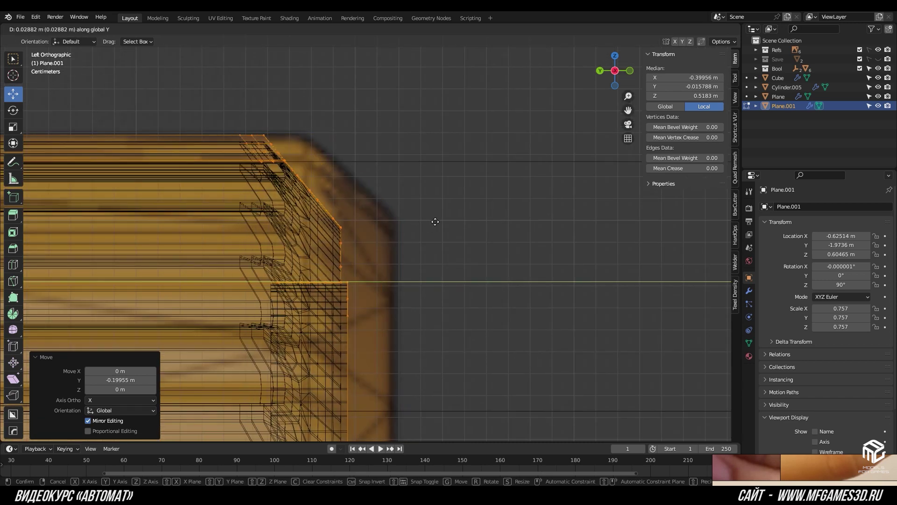
{"action": "right_click", "coordinate": [483, 237]}
{"action": "scroll", "coordinate": [483, 237], "scroll_direction": "down", "scroll_amount": 3}
{"action": "middle_click_drag", "start_coordinate": [483, 237], "coordinate": [402, 252]}
{"action": "key", "text": "l"}
{"action": "scroll", "coordinate": [402, 252], "scroll_direction": "up", "scroll_amount": 3}
{"action": "key", "text": "x"}
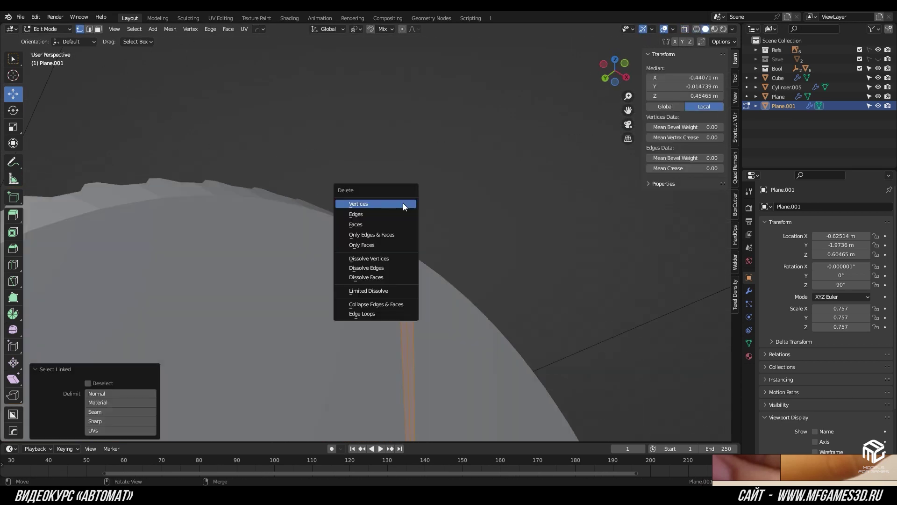
{"action": "left_click", "coordinate": [403, 204]}
{"action": "scroll", "coordinate": [399, 280], "scroll_direction": "down", "scroll_amount": 4}
Step: Delete the unwanted face from the remaining mesh patch
{"action": "key", "text": "alt+a"}
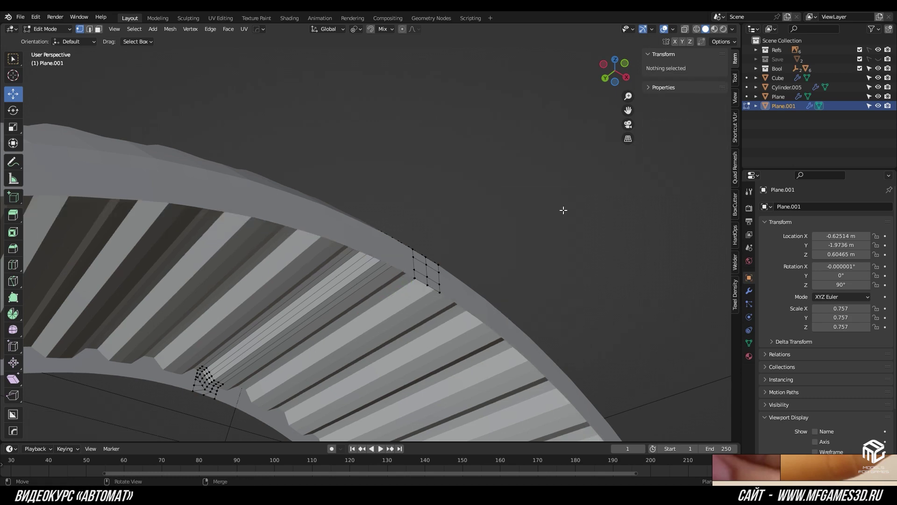
{"action": "scroll", "coordinate": [563, 208], "scroll_direction": "up", "scroll_amount": 5}
{"action": "middle_click_drag", "start_coordinate": [563, 209], "coordinate": [521, 289]}
{"action": "left_click", "coordinate": [478, 268]}
{"action": "key", "text": "x"}
{"action": "left_click", "coordinate": [503, 183]}
Step: Select the tooth's bottom edge in vertex mode and slide it, viewed from the left
{"action": "key", "text": "1"}
{"action": "left_click", "coordinate": [467, 205]}
{"action": "middle_click_drag", "start_coordinate": [467, 206], "coordinate": [492, 200]}
{"action": "key", "text": "ctrl+KP_3"}
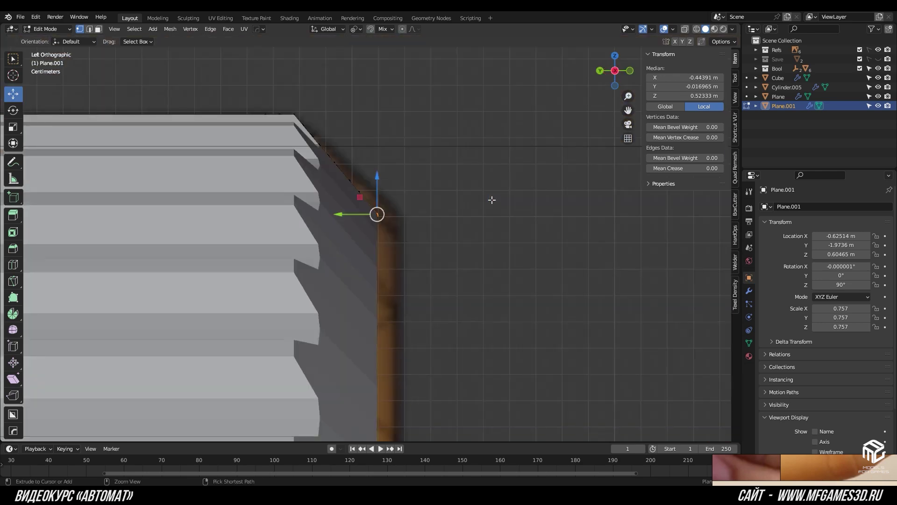
{"action": "scroll", "coordinate": [478, 205], "scroll_direction": "up", "scroll_amount": 3}
{"action": "key", "text": "g"}
{"action": "key", "text": "g"}
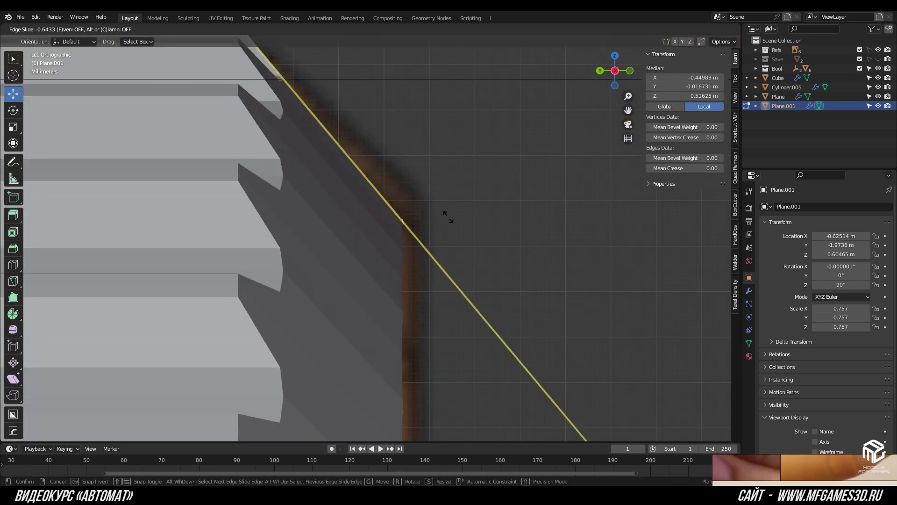
{"action": "left_click", "coordinate": [453, 223]}
Step: Flatten the bottom edge to 0 on Y and reposition the tooth's corner vertices
{"action": "key", "text": "s"}
{"action": "key", "text": "y"}
{"action": "key", "text": "0"}
{"action": "key", "text": "Return"}
{"action": "mouse_move", "coordinate": [466, 201]}
{"action": "middle_mouse_down"}
{"action": "mouse_move", "coordinate": [460, 190]}
{"action": "mouse_move", "coordinate": [411, 281]}
{"action": "middle_mouse_up"}
{"action": "left_click", "coordinate": [357, 174]}
{"action": "middle_click_drag", "start_coordinate": [461, 167], "coordinate": [439, 268]}
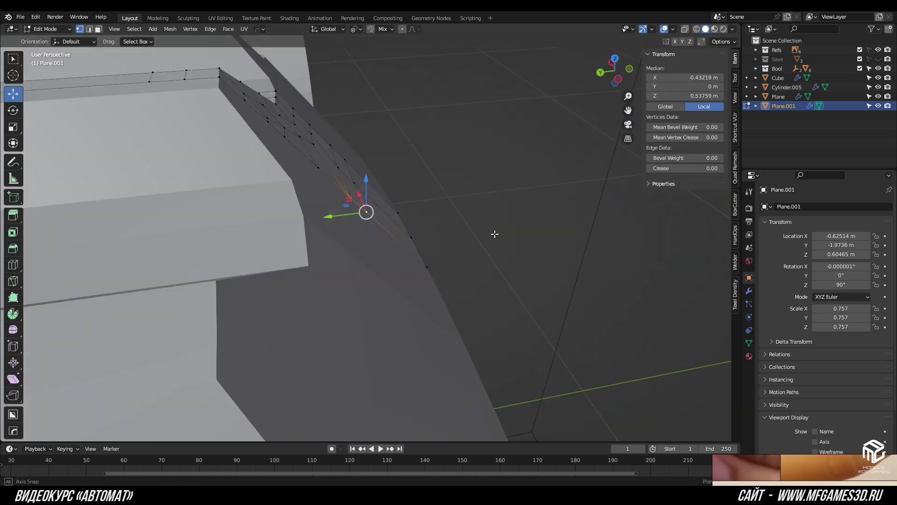
{"action": "key", "text": "g"}
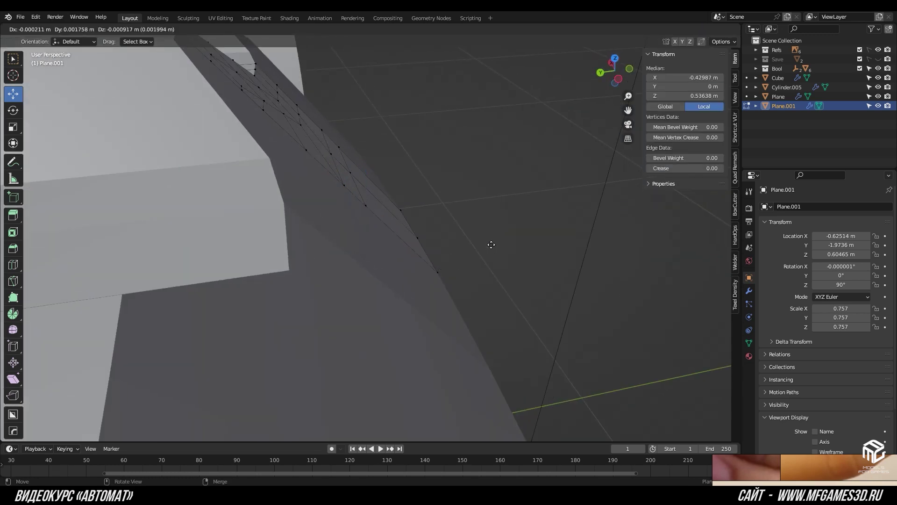
{"action": "left_click", "coordinate": [491, 245]}
Step: Add a supporting loop cut at factor 0.350 across the tooth strip
{"action": "left_click", "coordinate": [436, 270]}
{"action": "mouse_move", "coordinate": [436, 270]}
{"action": "middle_mouse_down"}
{"action": "mouse_move", "coordinate": [406, 237]}
{"action": "mouse_move", "coordinate": [568, 275]}
{"action": "middle_mouse_up"}
{"action": "key", "text": "ctrl+l"}
{"action": "key", "text": "ctrl+r"}
{"action": "left_click", "coordinate": [407, 238]}
{"action": "left_click_drag", "start_coordinate": [880, 98], "coordinate": [878, 78]}
{"action": "middle_click_drag", "start_coordinate": [377, 206], "coordinate": [412, 256]}
{"action": "key", "text": "g"}
{"action": "key", "text": "g"}
Step: Hide the other scene objects and merge by distance, removing 2 doubled vertices
{"action": "left_click", "coordinate": [423, 212]}
{"action": "mouse_move", "coordinate": [423, 211]}
{"action": "middle_mouse_down"}
{"action": "mouse_move", "coordinate": [434, 201]}
{"action": "mouse_move", "coordinate": [467, 234]}
{"action": "mouse_move", "coordinate": [495, 242]}
{"action": "middle_mouse_up"}
{"action": "key", "text": "m"}
{"action": "left_click", "coordinate": [437, 229]}
{"action": "key", "text": "ctrl+KP_3"}
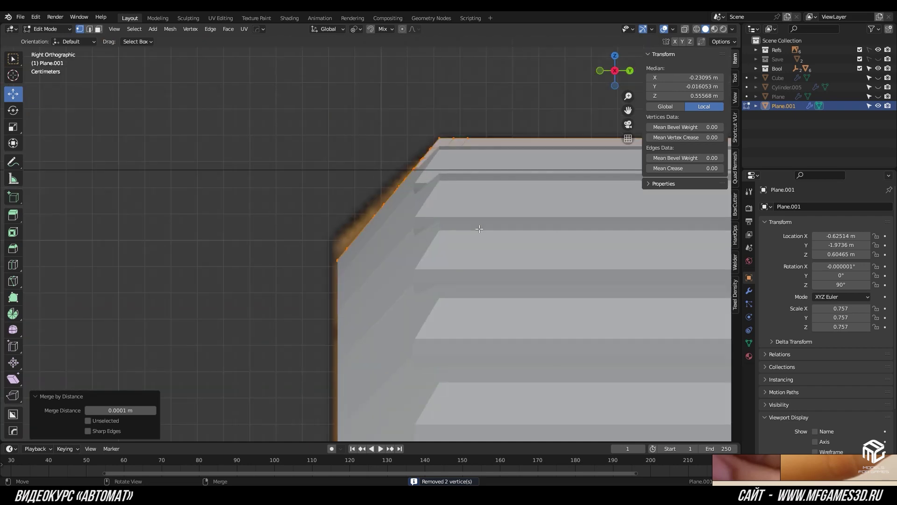
Step: In wireframe view, select the chamfer edge loop and shear it to the right
{"action": "key", "text": "z"}
{"action": "left_click", "coordinate": [533, 226]}
{"action": "left_click", "coordinate": [262, 126], "text": "alt"}
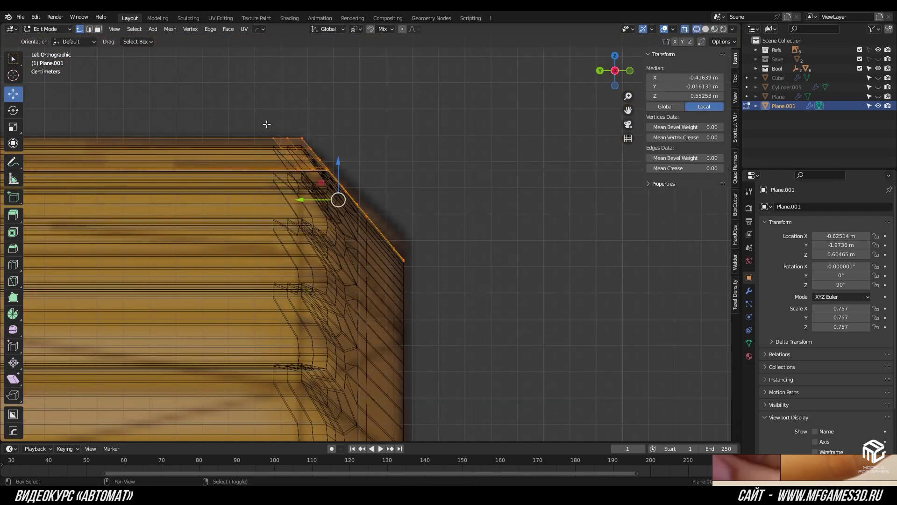
{"action": "left_click_drag", "start_coordinate": [283, 102], "coordinate": [193, 118]}
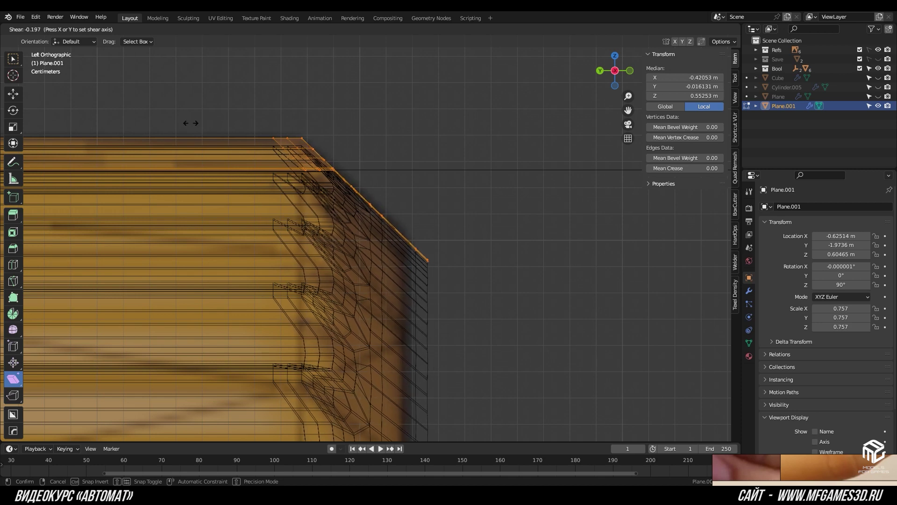
{"action": "left_click_drag", "start_coordinate": [193, 118], "coordinate": [185, 123]}
Step: Box-select the diagonal vertices and scale them to 0 on Y to line them up
{"action": "scroll", "coordinate": [187, 52], "scroll_direction": "up", "scroll_amount": 2}
{"action": "left_click_drag", "start_coordinate": [187, 50], "coordinate": [275, 141]}
{"action": "left_click_drag", "start_coordinate": [447, 267], "coordinate": [447, 268]}
{"action": "left_click_drag", "start_coordinate": [431, 222], "coordinate": [456, 270]}
{"action": "key", "text": "s"}
{"action": "key", "text": "y"}
{"action": "key", "text": "0"}
{"action": "key", "text": "Return"}
Step: Flatten two more groups of slope vertices by scaling each to 0 on Y
{"action": "key", "text": "alt+a"}
{"action": "left_click_drag", "start_coordinate": [391, 184], "coordinate": [396, 209]}
{"action": "key", "text": "s"}
{"action": "key", "text": "y"}
{"action": "key", "text": "0"}
{"action": "key", "text": "Return"}
{"action": "key", "text": "alt+a"}
{"action": "scroll", "coordinate": [370, 154], "scroll_direction": "up", "scroll_amount": 1}
{"action": "left_click_drag", "start_coordinate": [369, 152], "coordinate": [383, 179]}
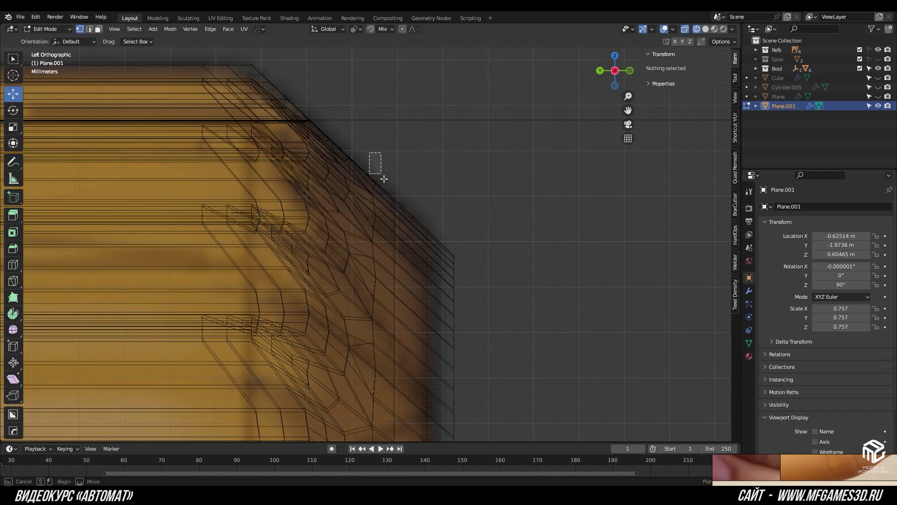
{"action": "key", "text": "s"}
{"action": "key", "text": "y"}
{"action": "key", "text": "0"}
{"action": "key", "text": "Return"}
Step: From the left view, edge-slide the edge along the chamfer into place
{"action": "mouse_move", "coordinate": [384, 179]}
{"action": "middle_mouse_down"}
{"action": "mouse_move", "coordinate": [317, 255]}
{"action": "mouse_move", "coordinate": [397, 244]}
{"action": "mouse_move", "coordinate": [414, 227]}
{"action": "middle_mouse_up"}
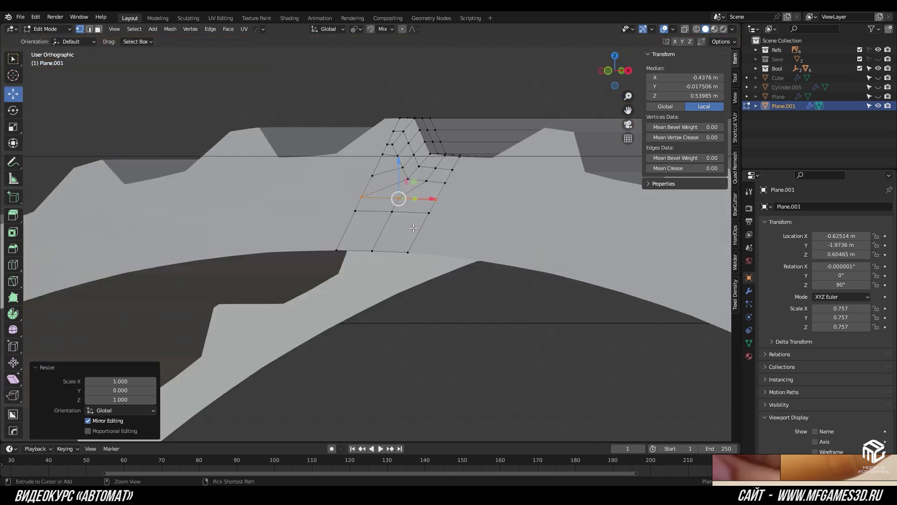
{"action": "key", "text": "grave"}
{"action": "left_click", "coordinate": [465, 240]}
{"action": "key", "text": "g"}
{"action": "key", "text": "g"}
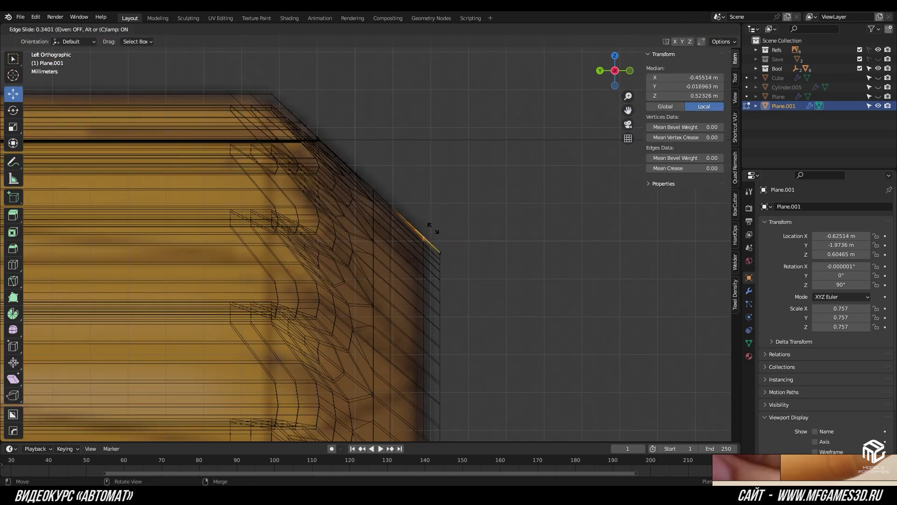
{"action": "right_click", "coordinate": [486, 235]}
{"action": "left_click", "coordinate": [436, 253]}
{"action": "left_click", "coordinate": [407, 208]}
{"action": "key", "text": "g"}
{"action": "key", "text": "g"}
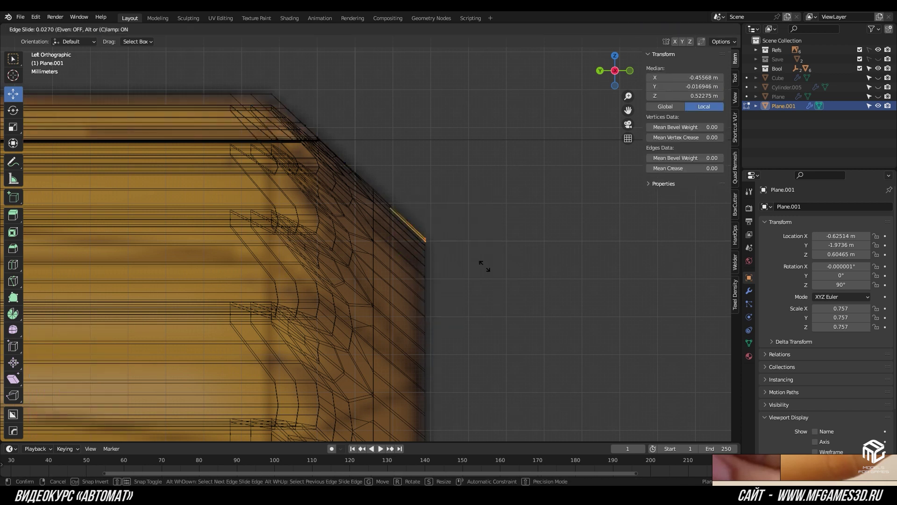
{"action": "left_click", "coordinate": [458, 237]}
Step: In face mode, select the tooth's faces and extend to all connected faces
{"action": "mouse_move", "coordinate": [458, 238]}
{"action": "middle_mouse_down"}
{"action": "mouse_move", "coordinate": [416, 252]}
{"action": "mouse_move", "coordinate": [436, 165]}
{"action": "middle_mouse_up"}
{"action": "key", "text": "shift+z"}
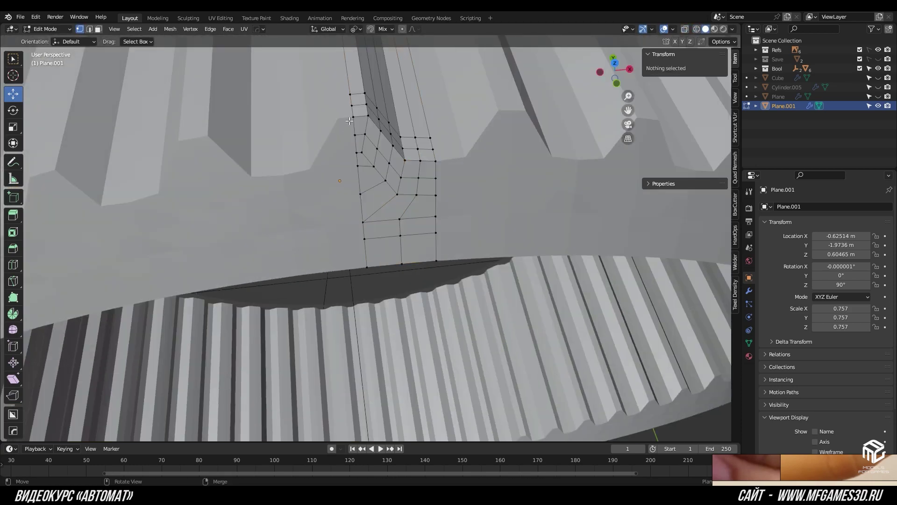
{"action": "key", "text": "3"}
{"action": "key", "text": "a"}
{"action": "key", "text": "shift+z"}
{"action": "middle_click_drag", "start_coordinate": [476, 247], "coordinate": [568, 205]}
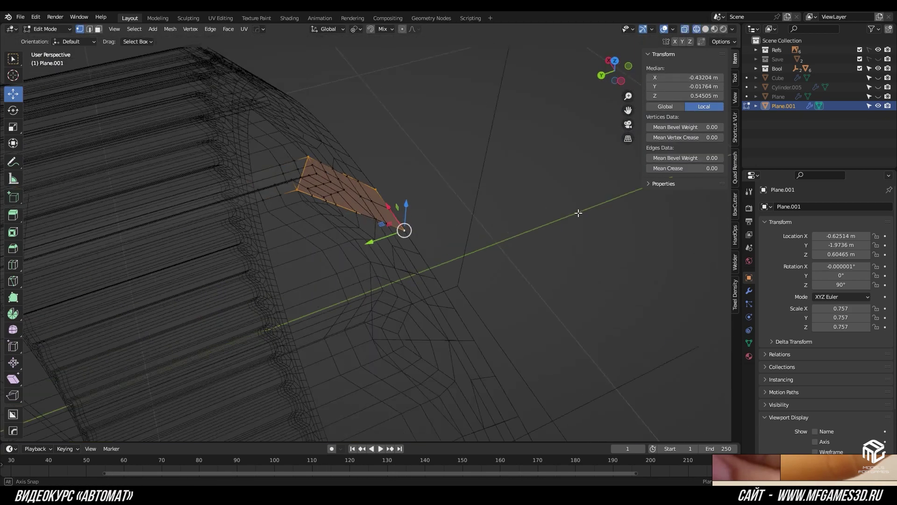
{"action": "left_click_drag", "start_coordinate": [133, 99], "coordinate": [439, 217]}
{"action": "middle_click_drag", "start_coordinate": [438, 217], "coordinate": [341, 248]}
{"action": "key", "text": "l"}
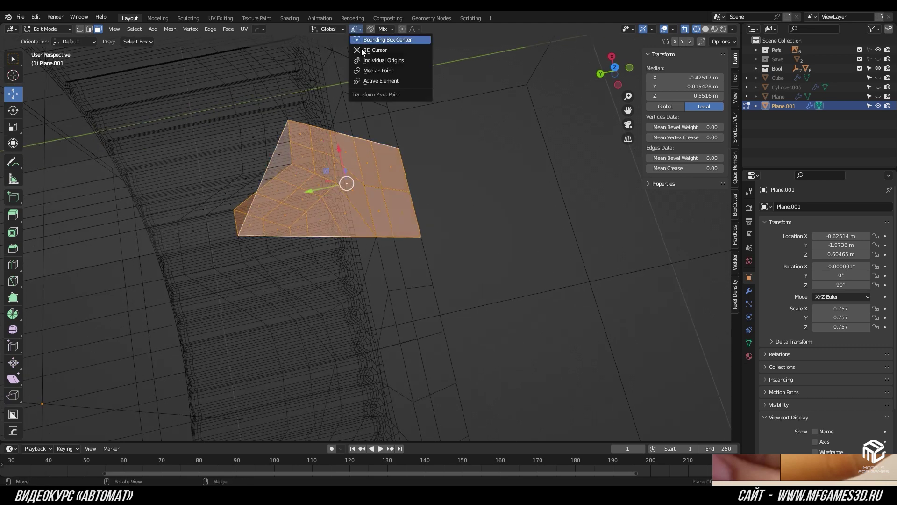
Step: Set transforms to follow the face normal and delete the leftover edges
{"action": "middle_click_drag", "start_coordinate": [495, 232], "coordinate": [331, 38]}
{"action": "left_click", "coordinate": [326, 77]}
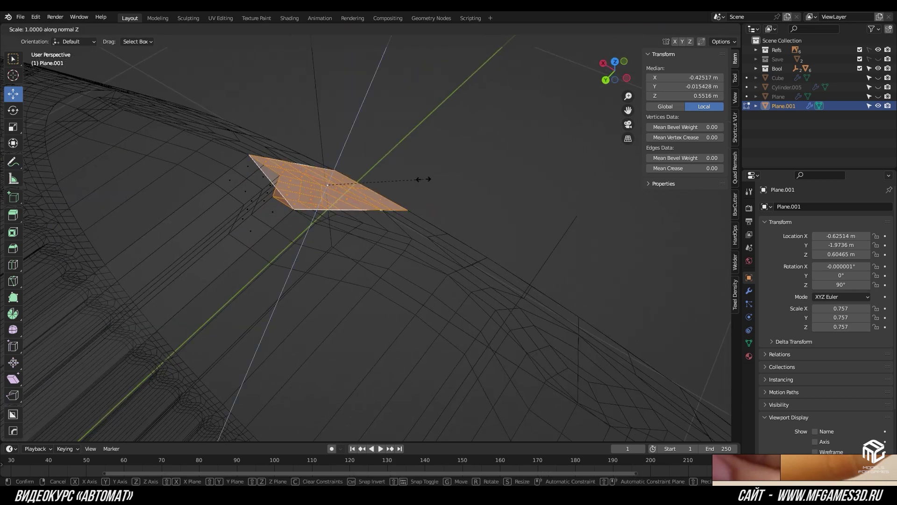
{"action": "key", "text": "alt+a"}
{"action": "key", "text": "l"}
{"action": "key", "text": "x"}
{"action": "left_click", "coordinate": [391, 188]}
Step: Return to Object Mode in solid shading and save the project
{"action": "key", "text": "Tab"}
{"action": "key", "text": "shift+z"}
{"action": "mouse_move", "coordinate": [419, 196]}
{"action": "middle_mouse_down"}
{"action": "mouse_move", "coordinate": [391, 235]}
{"action": "mouse_move", "coordinate": [417, 247]}
{"action": "mouse_move", "coordinate": [433, 217]}
{"action": "mouse_move", "coordinate": [416, 183]}
{"action": "middle_mouse_up"}
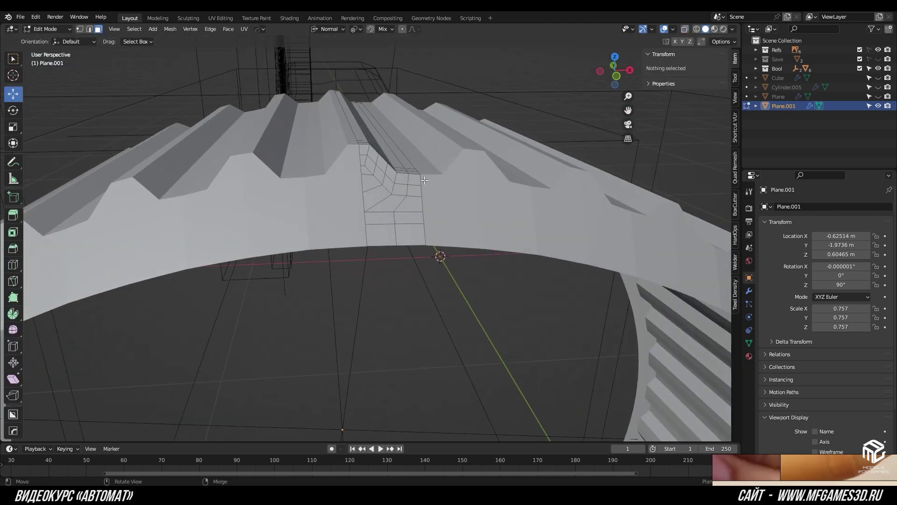
{"action": "key", "text": "ctrl+s"}
{"action": "key", "text": "KP_1"}
Step: In wireframe, expand the Array modifier and rotate Empty.001 to respace the teeth
{"action": "key", "text": "z"}
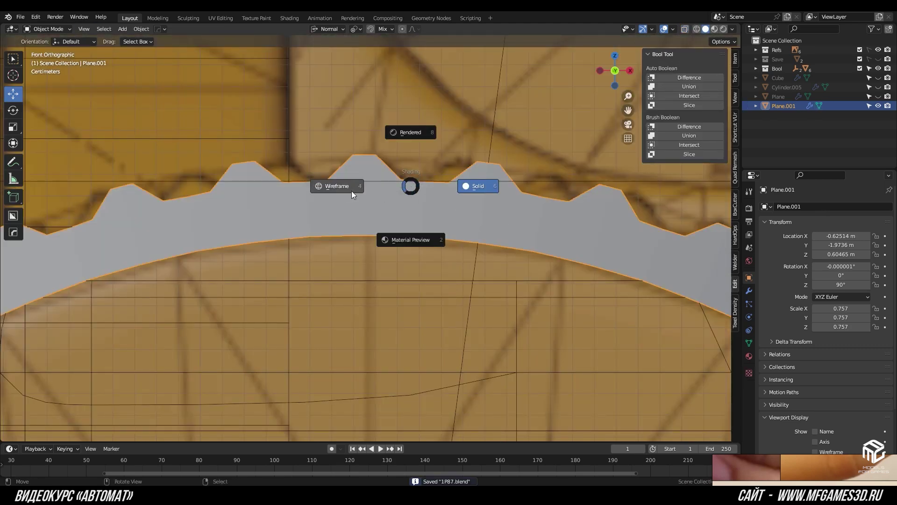
{"action": "left_click", "coordinate": [352, 191]}
{"action": "left_click", "coordinate": [749, 290]}
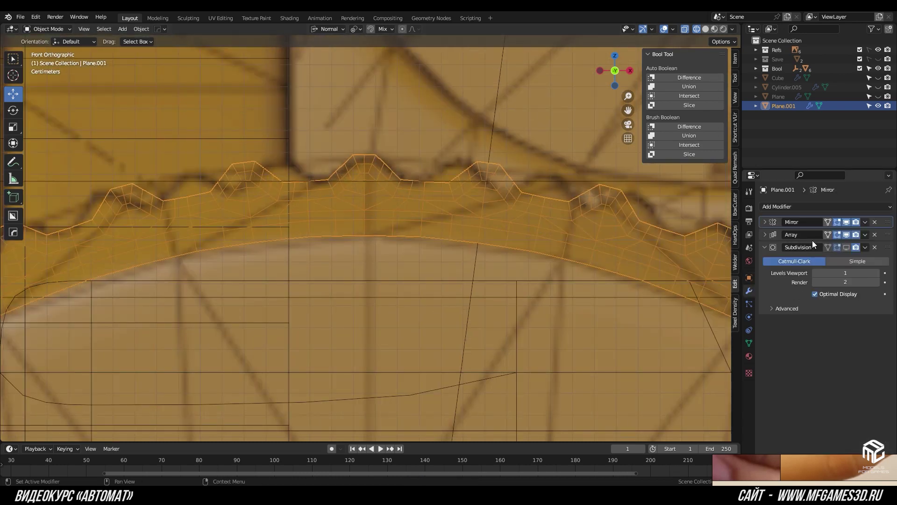
{"action": "left_click", "coordinate": [767, 234]}
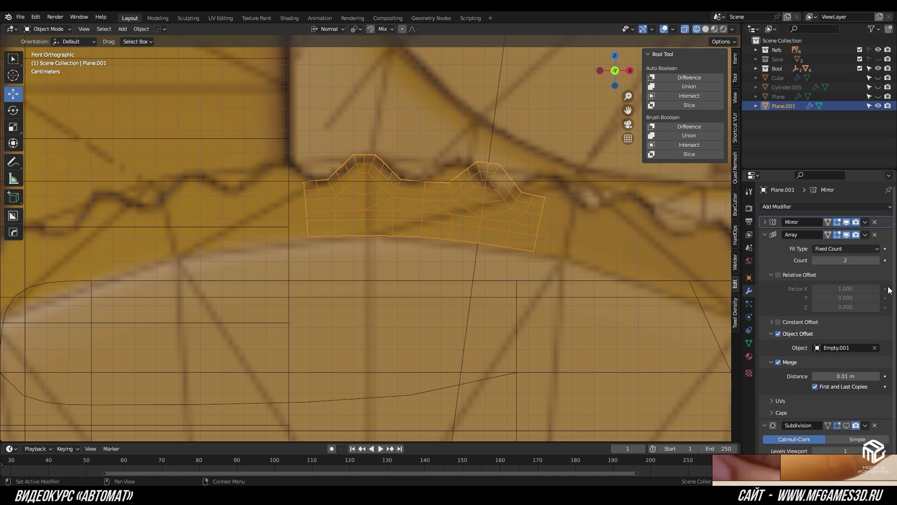
{"action": "scroll", "coordinate": [526, 174], "scroll_direction": "down", "scroll_amount": 1}
{"action": "left_click", "coordinate": [479, 145]}
{"action": "key", "text": "r"}
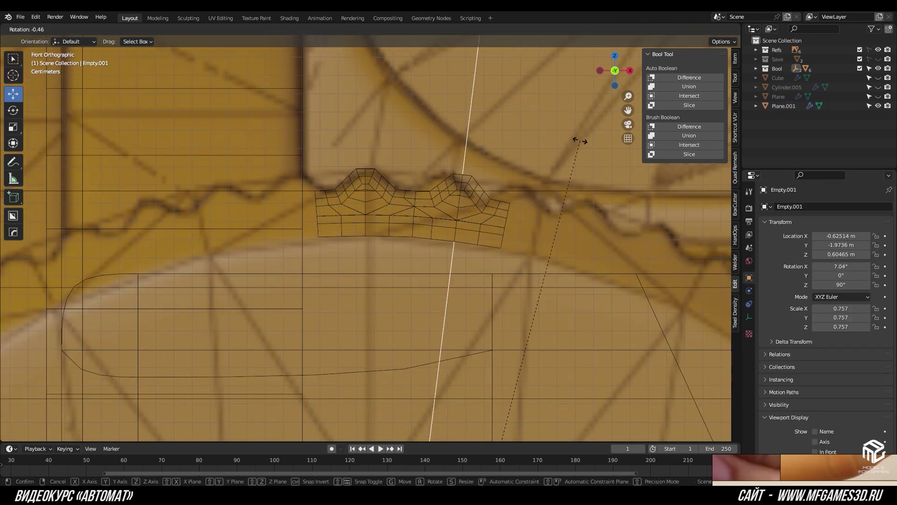
{"action": "left_click", "coordinate": [569, 149]}
Step: Delete the extra vertices between the teeth in Plane.001's mesh
{"action": "left_click", "coordinate": [441, 211]}
{"action": "key", "text": "Tab"}
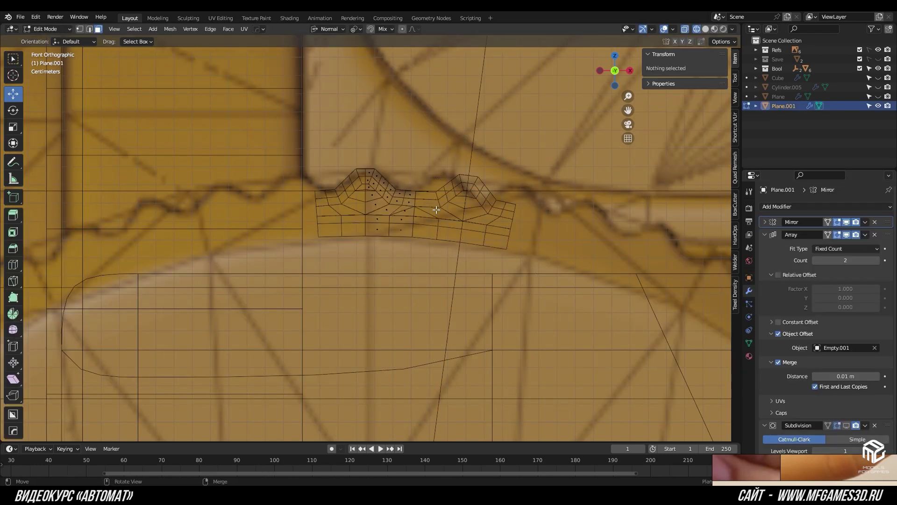
{"action": "scroll", "coordinate": [438, 171], "scroll_direction": "up", "scroll_amount": 2}
{"action": "left_click_drag", "start_coordinate": [442, 174], "coordinate": [431, 200]}
{"action": "key", "text": "Escape"}
{"action": "key", "text": "x"}
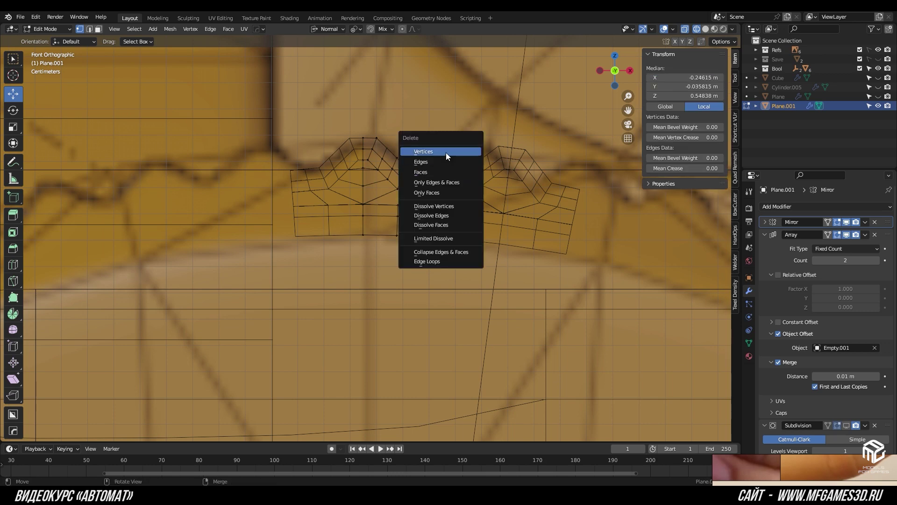
{"action": "left_click", "coordinate": [446, 152]}
{"action": "key", "text": "Tab"}
Step: Rotate Empty.001 to about 5.98° on X so the two tooth copies sit together
{"action": "left_click", "coordinate": [475, 158]}
{"action": "scroll", "coordinate": [474, 159], "scroll_direction": "up", "scroll_amount": 2}
{"action": "key", "text": "r"}
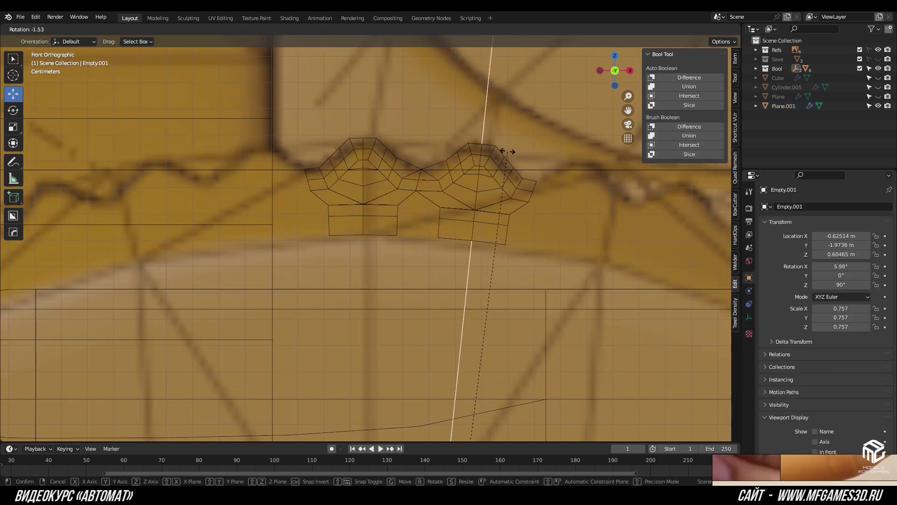
{"action": "left_click", "coordinate": [532, 167]}
{"action": "left_click", "coordinate": [514, 217]}
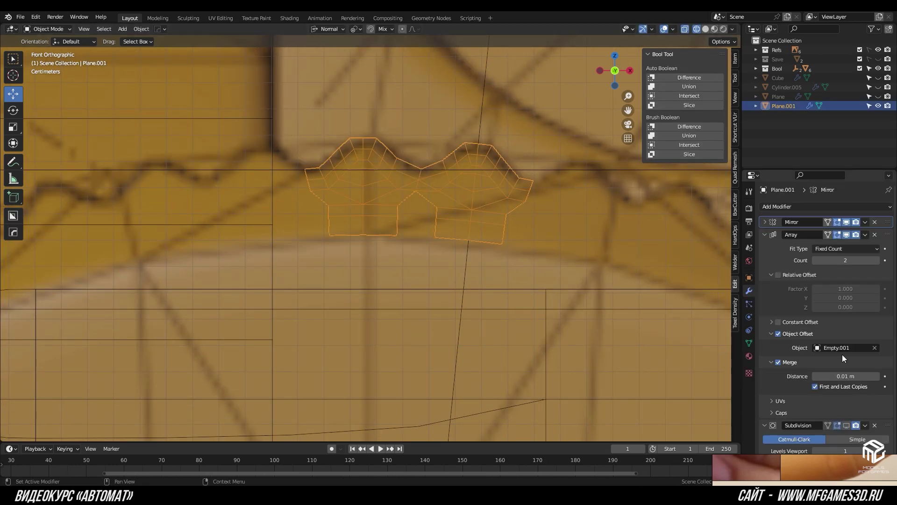
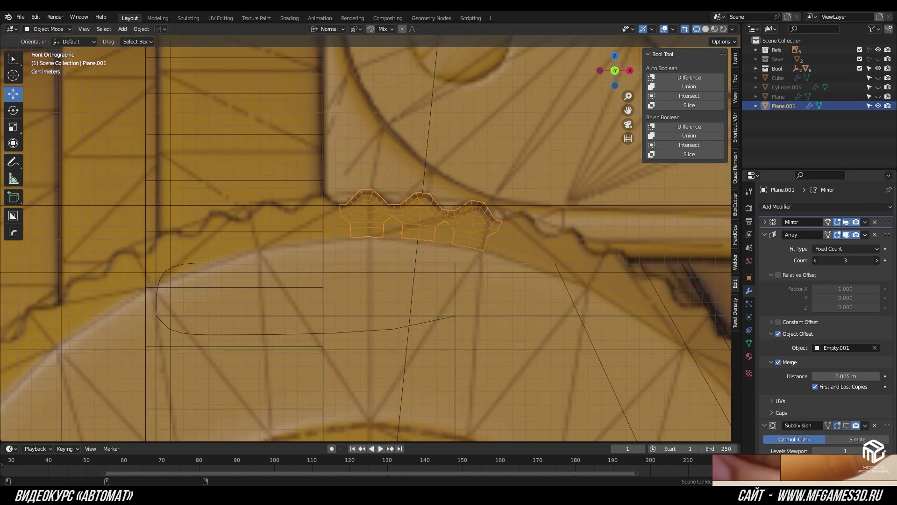
Step: Select Empty.001 and rotate it twice to tilt the knurl-tooth ring toward the cap
{"action": "scroll", "coordinate": [461, 134], "scroll_direction": "up", "scroll_amount": 2}
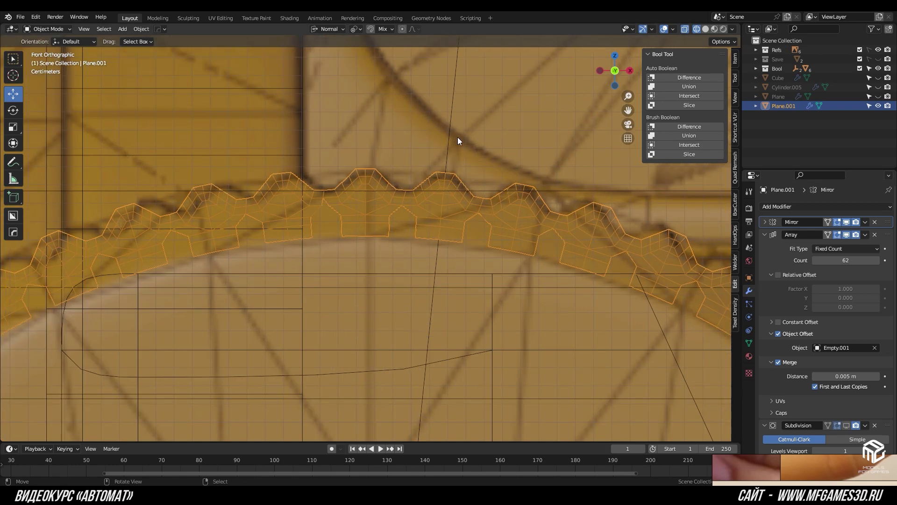
{"action": "left_click", "coordinate": [461, 133]}
{"action": "key", "text": "r"}
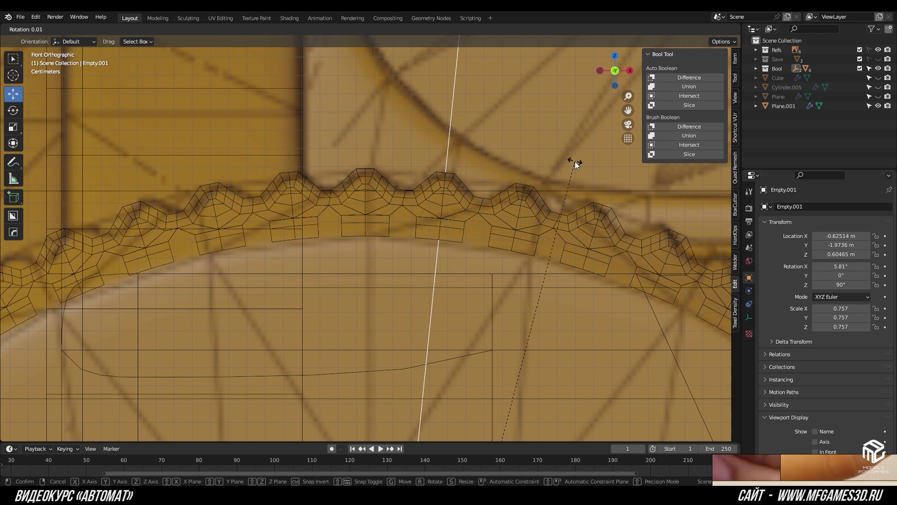
{"action": "left_click", "coordinate": [575, 161]}
{"action": "key", "text": "r"}
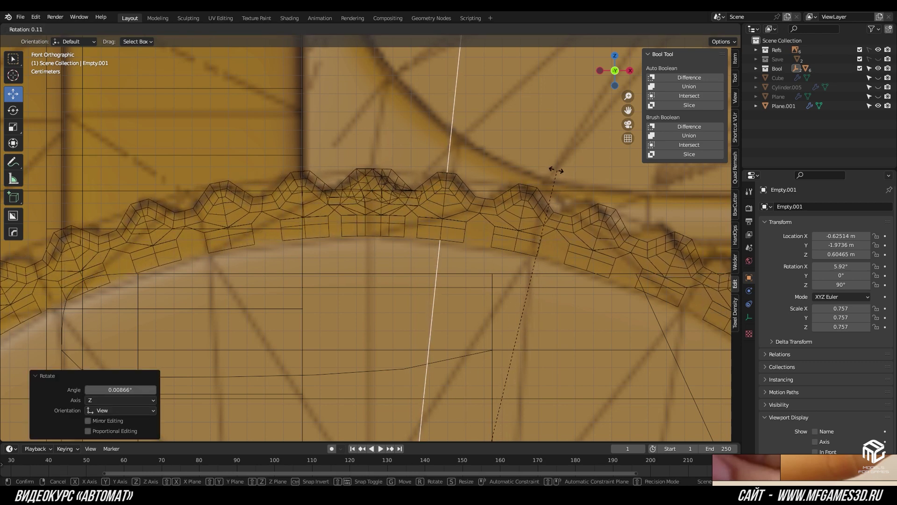
{"action": "scroll", "coordinate": [636, 294], "scroll_direction": "down", "scroll_amount": 3}
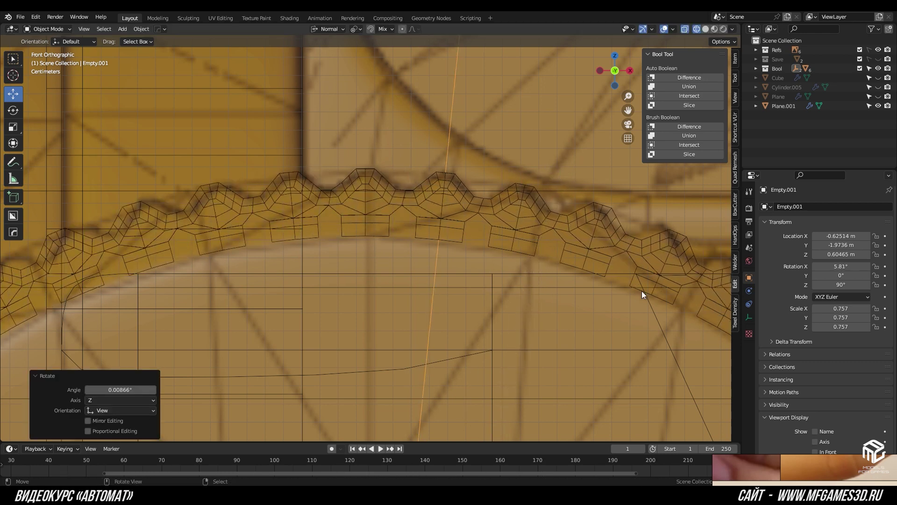
{"action": "scroll", "coordinate": [540, 246], "scroll_direction": "down", "scroll_amount": 2}
{"action": "scroll", "coordinate": [540, 246], "scroll_direction": "up", "scroll_amount": 5}
{"action": "scroll", "coordinate": [603, 201], "scroll_direction": "down", "scroll_amount": 1}
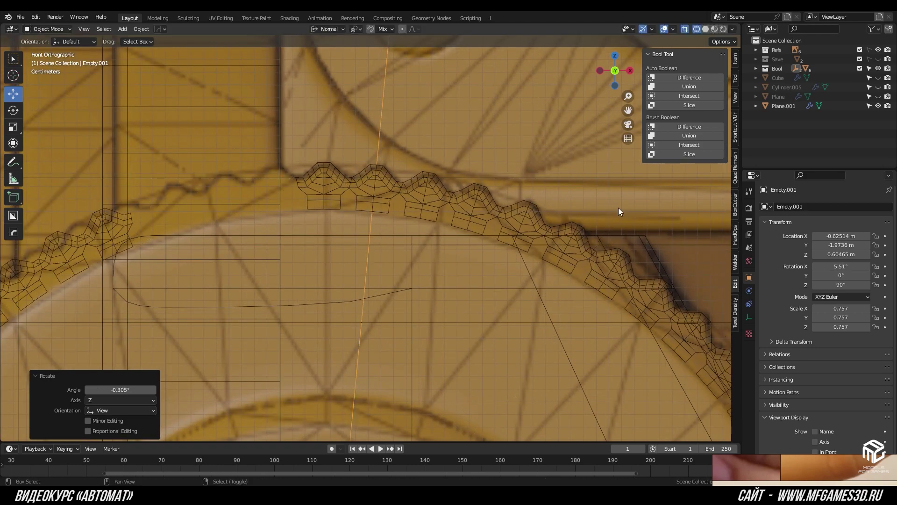
{"action": "scroll", "coordinate": [610, 135], "scroll_direction": "down", "scroll_amount": 2}
{"action": "scroll", "coordinate": [584, 147], "scroll_direction": "down", "scroll_amount": 1}
{"action": "left_click", "coordinate": [561, 158]}
Step: Make further small rotations of Empty.001 until its tilt sits near 5.46°
{"action": "scroll", "coordinate": [336, 263], "scroll_direction": "up", "scroll_amount": 3}
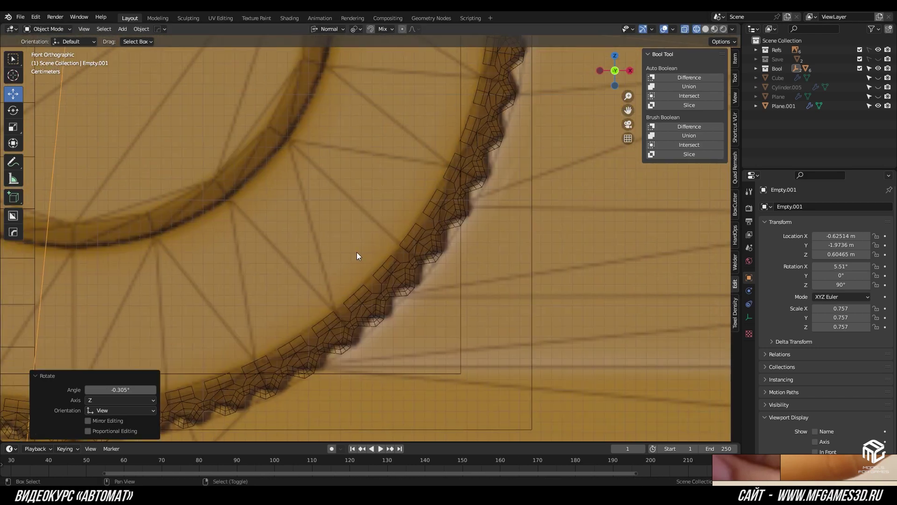
{"action": "scroll", "coordinate": [475, 270], "scroll_direction": "up", "scroll_amount": 2}
{"action": "scroll", "coordinate": [583, 194], "scroll_direction": "up", "scroll_amount": 1}
{"action": "scroll", "coordinate": [539, 166], "scroll_direction": "up", "scroll_amount": 1}
{"action": "key", "text": "r"}
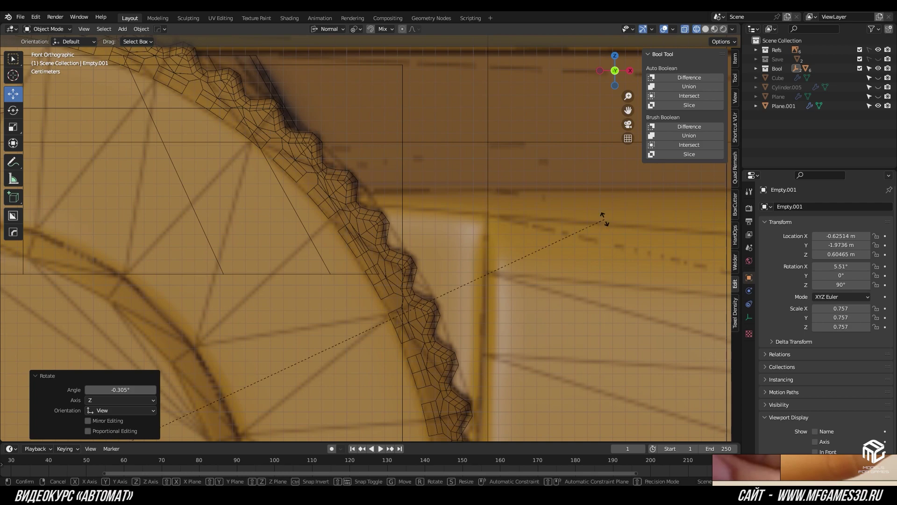
{"action": "scroll", "coordinate": [540, 114], "scroll_direction": "down", "scroll_amount": 3}
{"action": "scroll", "coordinate": [536, 116], "scroll_direction": "up", "scroll_amount": 3}
{"action": "left_click", "coordinate": [536, 116]}
{"action": "scroll", "coordinate": [547, 206], "scroll_direction": "down", "scroll_amount": 3}
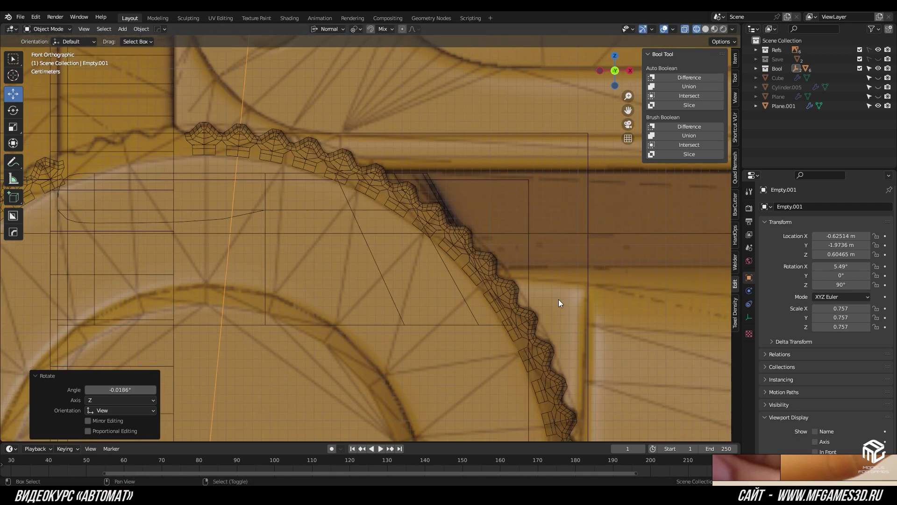
{"action": "scroll", "coordinate": [562, 292], "scroll_direction": "up", "scroll_amount": 1}
{"action": "scroll", "coordinate": [569, 281], "scroll_direction": "up", "scroll_amount": 1}
{"action": "key", "text": "r"}
{"action": "left_click", "coordinate": [565, 274]}
{"action": "scroll", "coordinate": [565, 274], "scroll_direction": "down", "scroll_amount": 1}
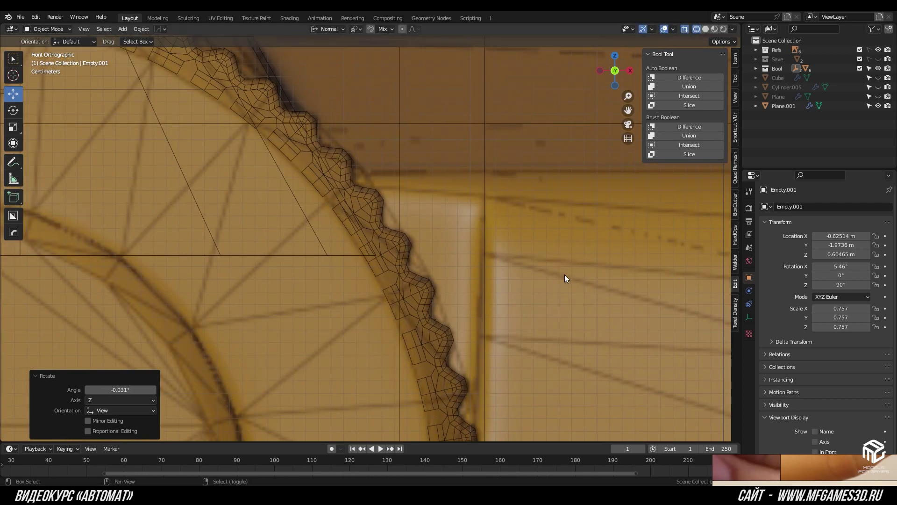
{"action": "scroll", "coordinate": [570, 309], "scroll_direction": "down", "scroll_amount": 2}
{"action": "scroll", "coordinate": [543, 281], "scroll_direction": "up", "scroll_amount": 2}
{"action": "scroll", "coordinate": [543, 243], "scroll_direction": "up", "scroll_amount": 2}
{"action": "scroll", "coordinate": [542, 241], "scroll_direction": "down", "scroll_amount": 3}
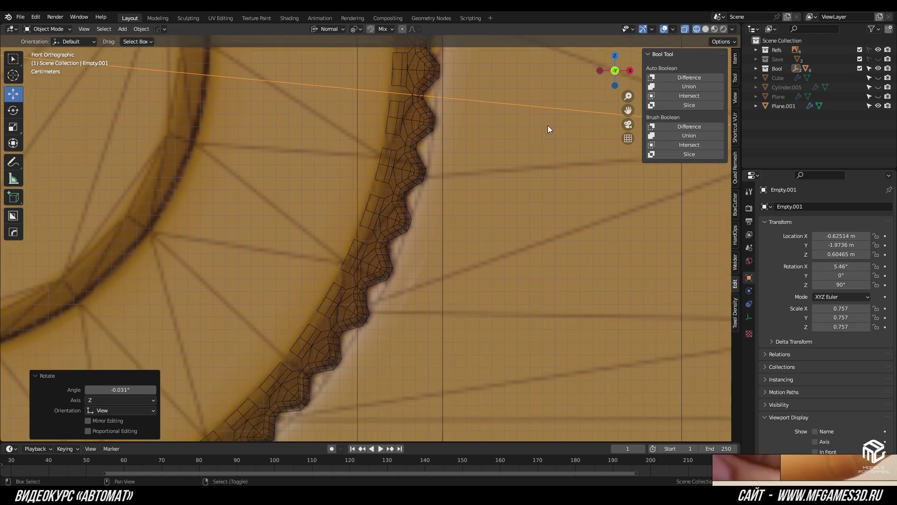
{"action": "scroll", "coordinate": [479, 285], "scroll_direction": "up", "scroll_amount": 3}
{"action": "scroll", "coordinate": [380, 368], "scroll_direction": "down", "scroll_amount": 3}
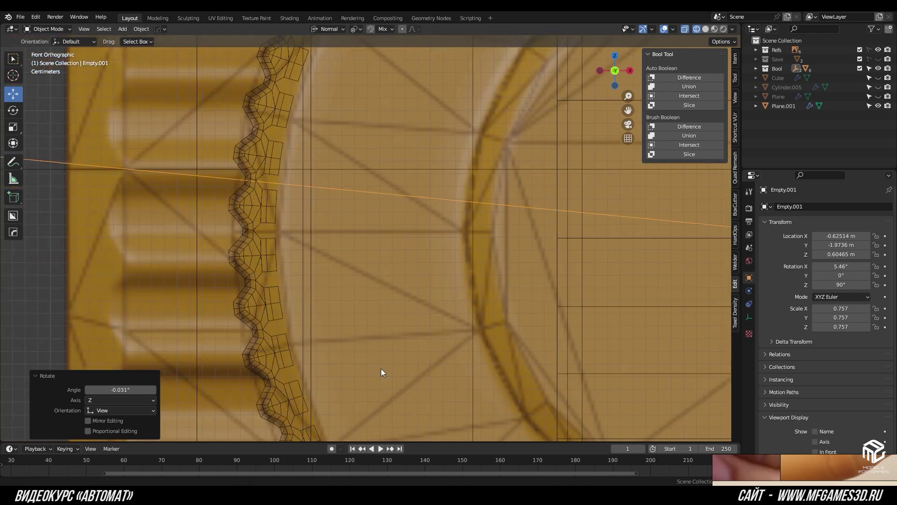
{"action": "scroll", "coordinate": [459, 213], "scroll_direction": "up", "scroll_amount": 3}
{"action": "scroll", "coordinate": [459, 181], "scroll_direction": "up", "scroll_amount": 1}
{"action": "left_click", "coordinate": [575, 248]}
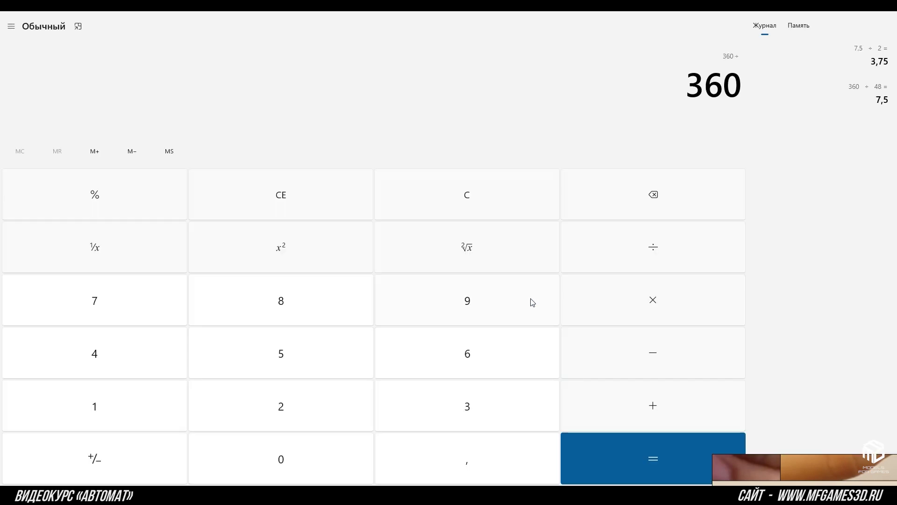
Step: Calculate 360 ÷ 66 in Calculator, then halve the result to 2.7272
{"action": "type", "text": "66"}
{"action": "key", "text": "Return"}
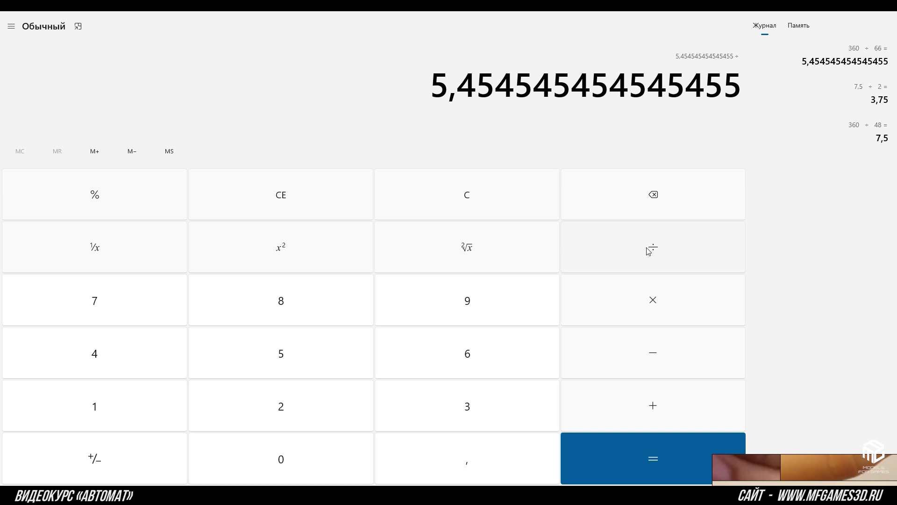
{"action": "key", "text": "Return"}
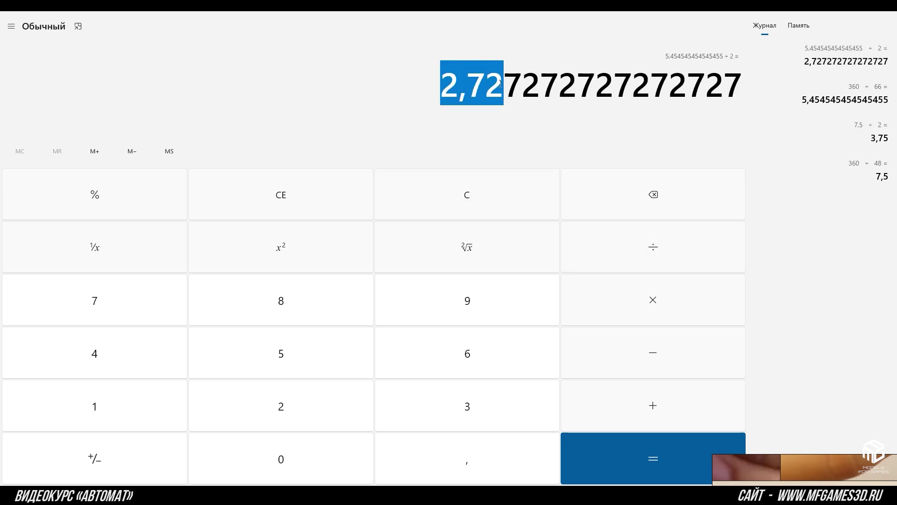
{"action": "key", "text": "alt+Tab"}
Step: Reselect Empty.001 in Blender and recompute 360 ÷ 66 = 5.4545 in Calculator
{"action": "left_click", "coordinate": [540, 149]}
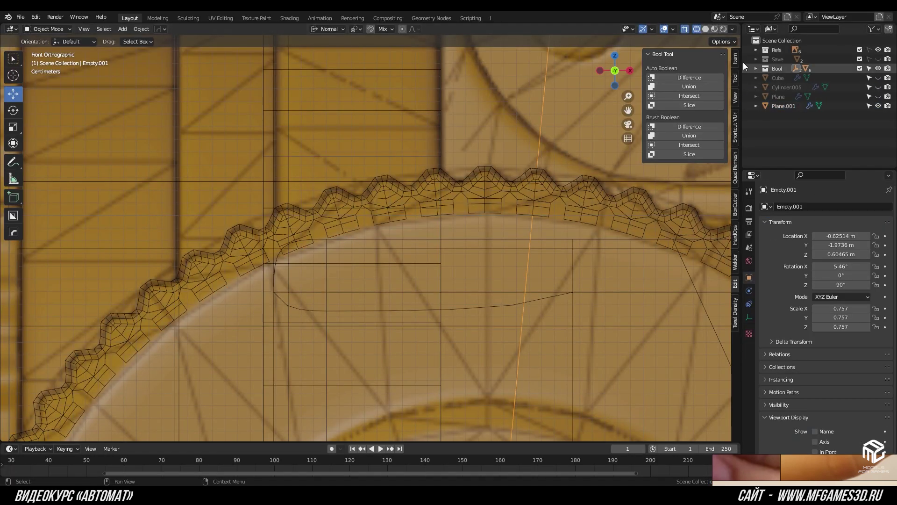
{"action": "key", "text": "alt+Tab"}
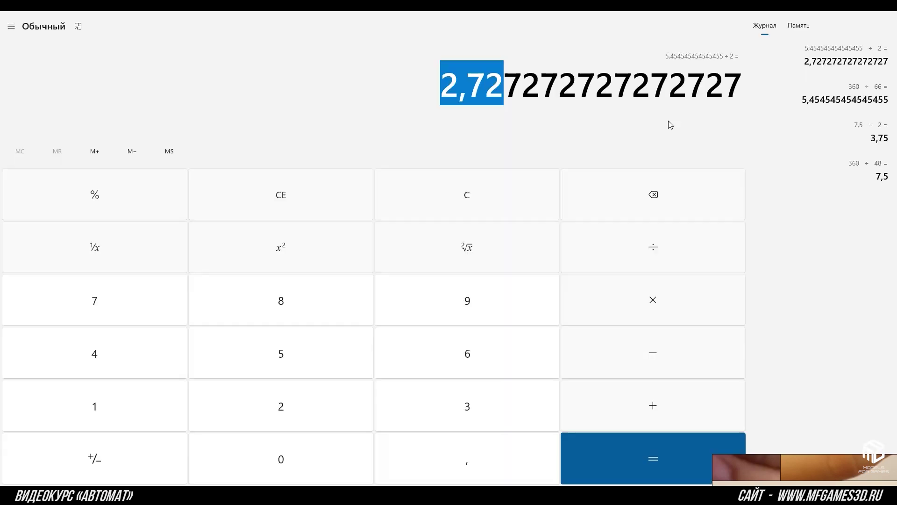
{"action": "type", "text": "360 ÷ 6"}
{"action": "key", "text": "Return"}
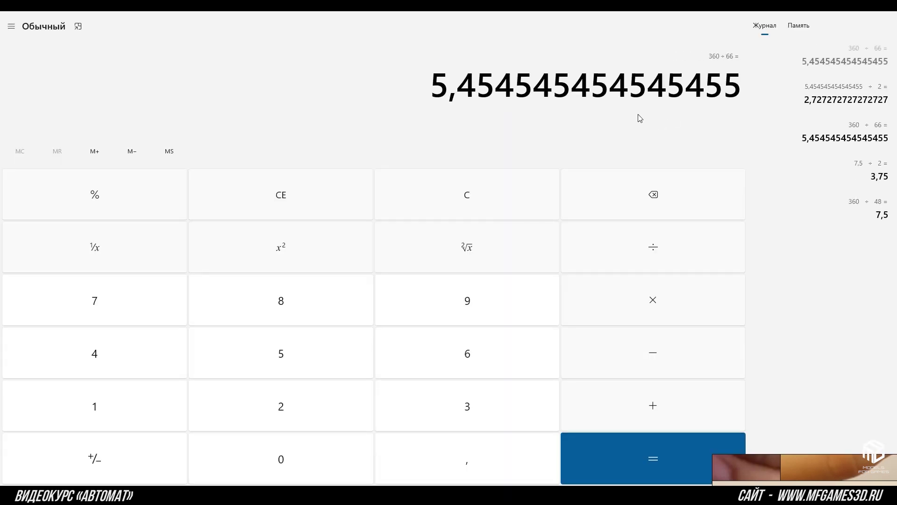
{"action": "key", "text": "alt+Tab"}
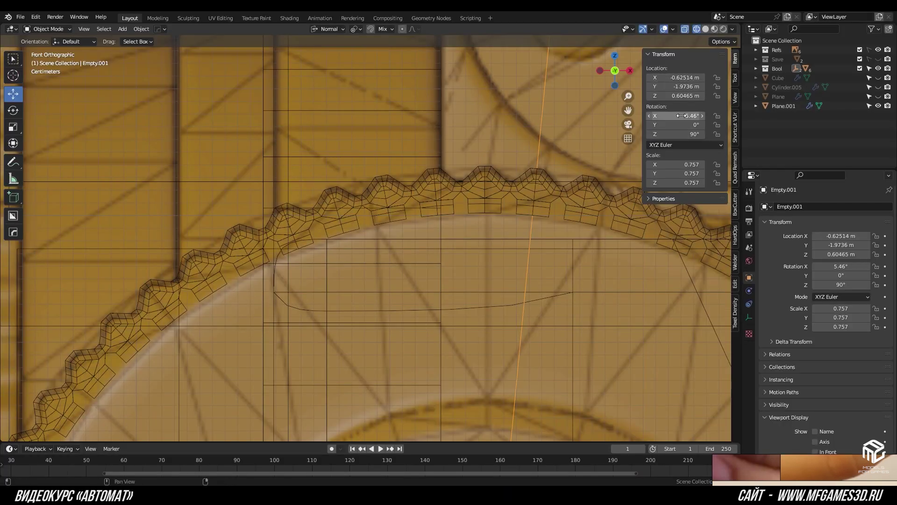
Step: Enter 5.45 as Empty.001's X rotation and test, then cancel, an X-axis rotation
{"action": "key", "text": "Return"}
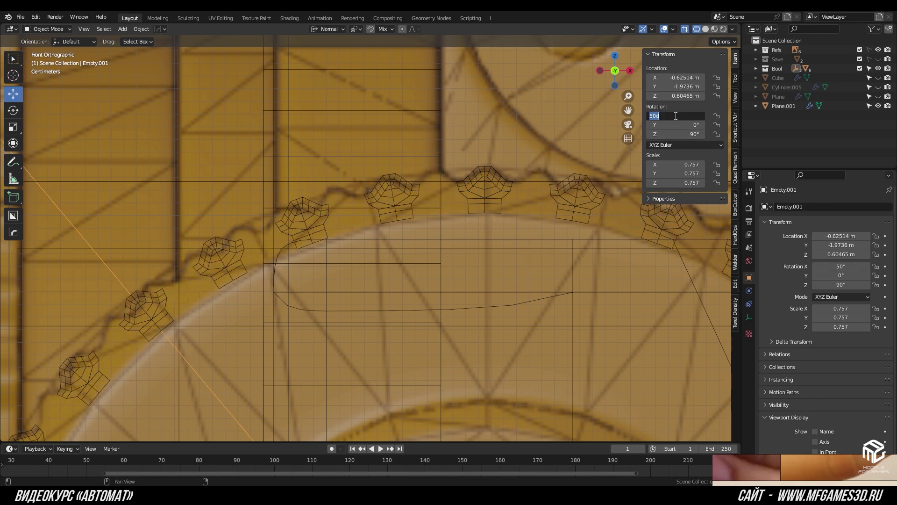
{"action": "type", "text": ".45"}
{"action": "key", "text": "Return"}
{"action": "scroll", "coordinate": [532, 197], "scroll_direction": "up", "scroll_amount": 4}
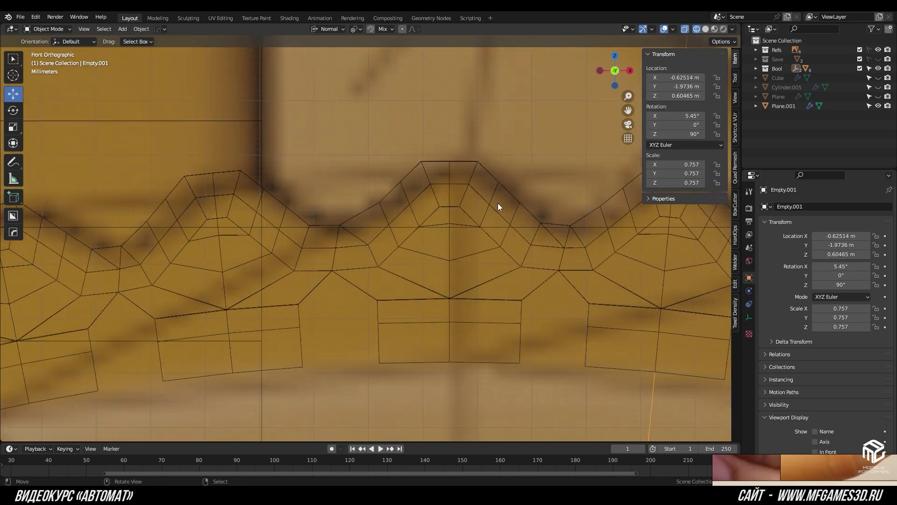
{"action": "scroll", "coordinate": [436, 172], "scroll_direction": "up", "scroll_amount": 2}
{"action": "scroll", "coordinate": [436, 172], "scroll_direction": "up", "scroll_amount": 1}
{"action": "key", "text": "r"}
{"action": "key", "text": "x"}
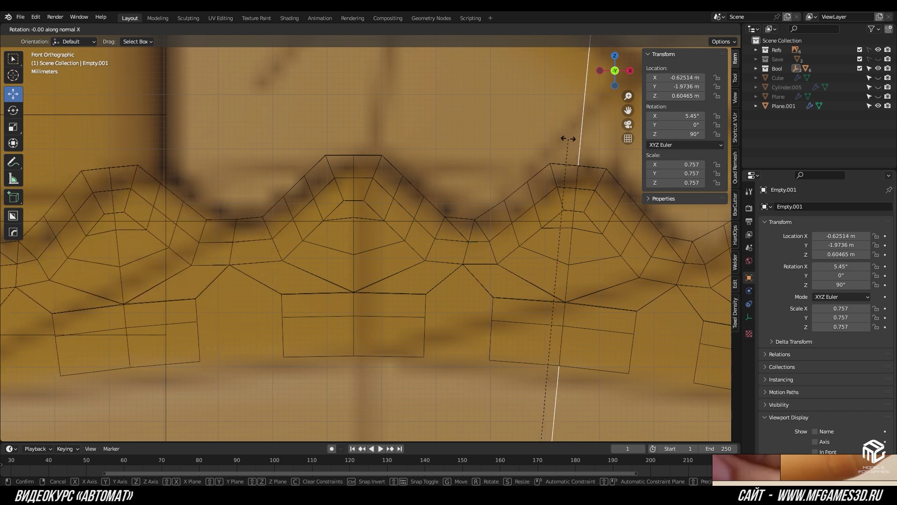
{"action": "key", "text": "Escape"}
Step: Copy the calculated per-tooth angle from Calculator and confirm the 5.45° X rotation
{"action": "key", "text": "alt+Tab"}
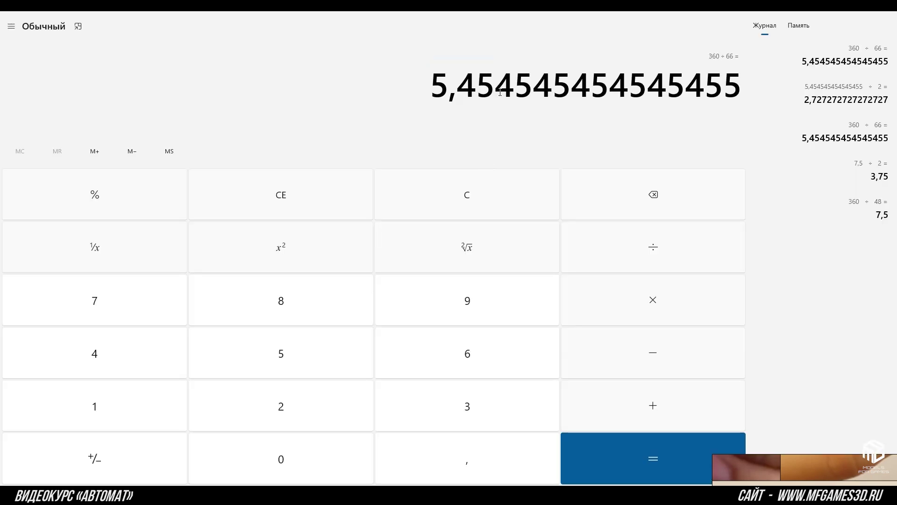
{"action": "double_click", "coordinate": [500, 92]}
{"action": "key", "text": "alt+Tab"}
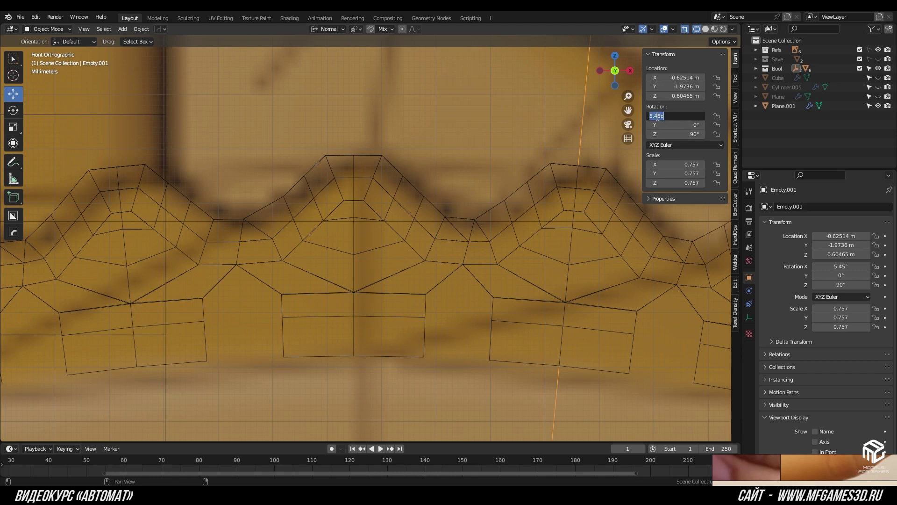
{"action": "key", "text": "Return"}
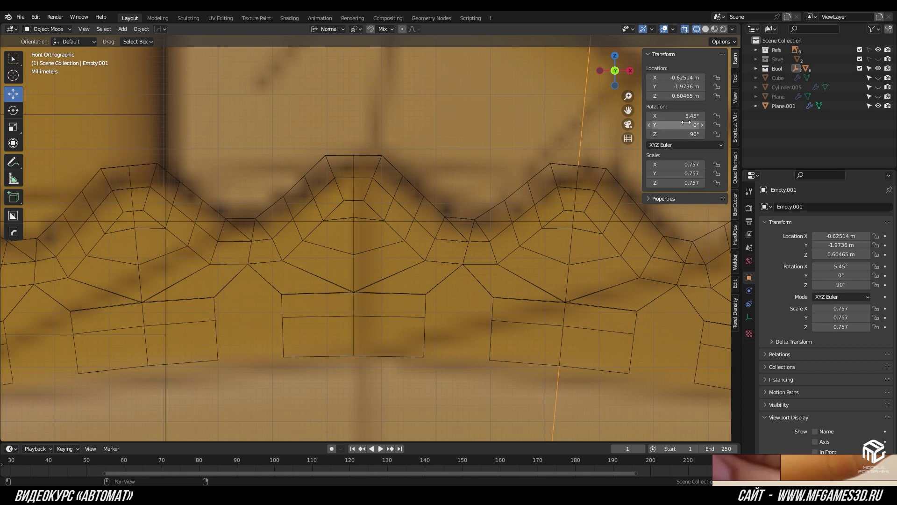
{"action": "scroll", "coordinate": [497, 176], "scroll_direction": "down", "scroll_amount": 1}
{"action": "scroll", "coordinate": [491, 182], "scroll_direction": "down", "scroll_amount": 2}
{"action": "scroll", "coordinate": [467, 186], "scroll_direction": "down", "scroll_amount": 2}
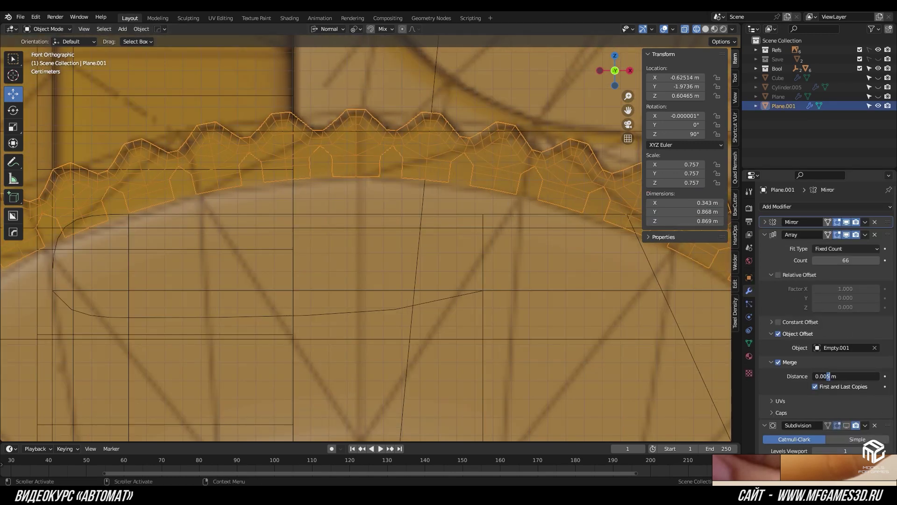
{"action": "scroll", "coordinate": [464, 189], "scroll_direction": "up", "scroll_amount": 3}
{"action": "left_click", "coordinate": [453, 189]}
{"action": "key", "text": "r"}
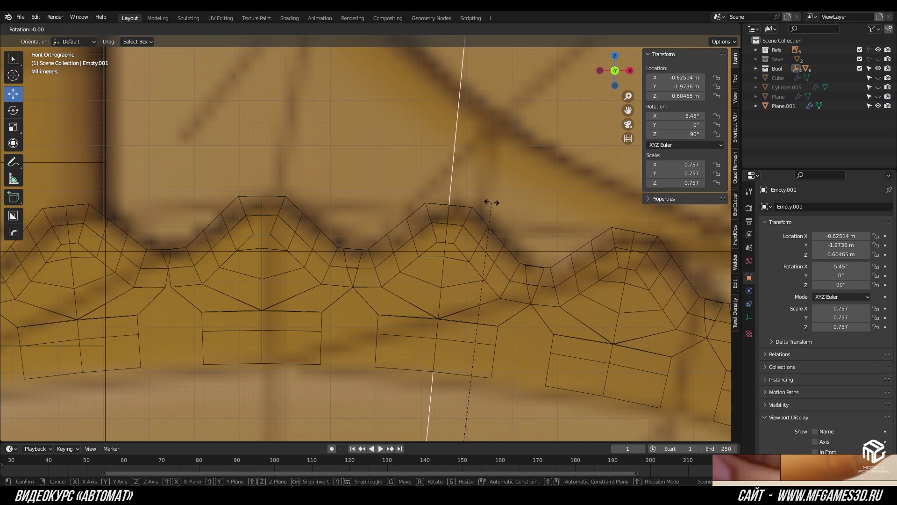
Step: In Plane.001's Edit Mode, scale a tooth vertex to zero along X, then deselect everything
{"action": "key", "text": "Escape"}
{"action": "left_click", "coordinate": [430, 261]}
{"action": "key", "text": "Tab"}
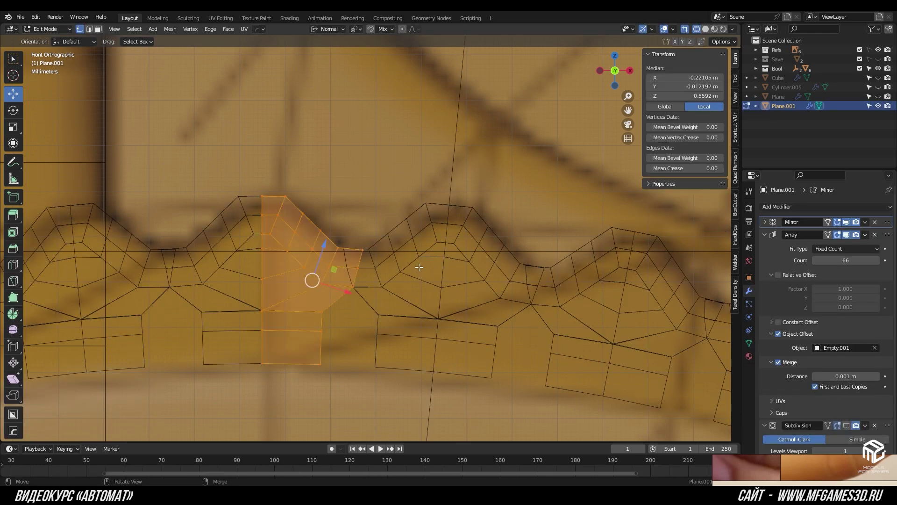
{"action": "scroll", "coordinate": [313, 278], "scroll_direction": "up", "scroll_amount": 1}
{"action": "left_click", "coordinate": [350, 298], "text": "ctrl"}
{"action": "key", "text": "s"}
{"action": "key", "text": "x"}
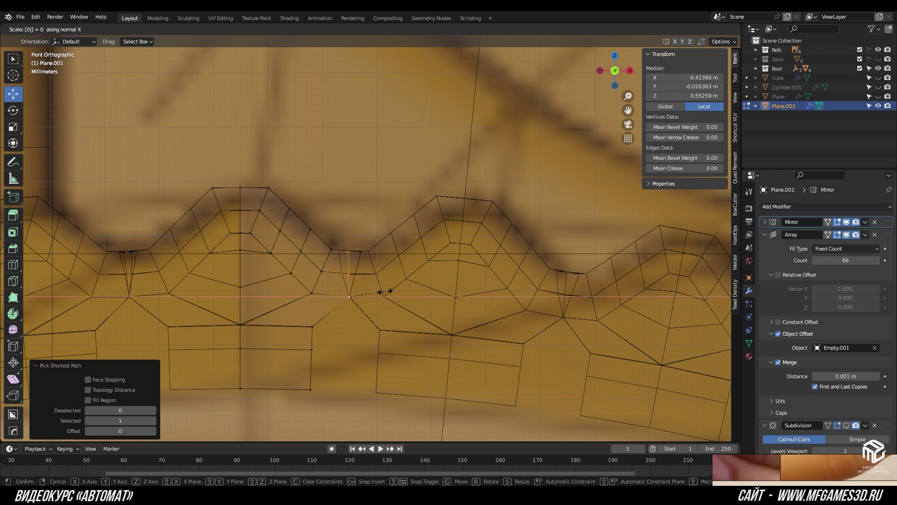
{"action": "key", "text": "Return"}
{"action": "scroll", "coordinate": [374, 261], "scroll_direction": "up", "scroll_amount": 2}
{"action": "left_click", "coordinate": [368, 265], "text": "ctrl+shift"}
{"action": "key", "text": "alt+a"}
{"action": "scroll", "coordinate": [368, 265], "scroll_direction": "down", "scroll_amount": 3}
{"action": "middle_click_drag", "start_coordinate": [367, 263], "coordinate": [381, 201], "text": "shift"}
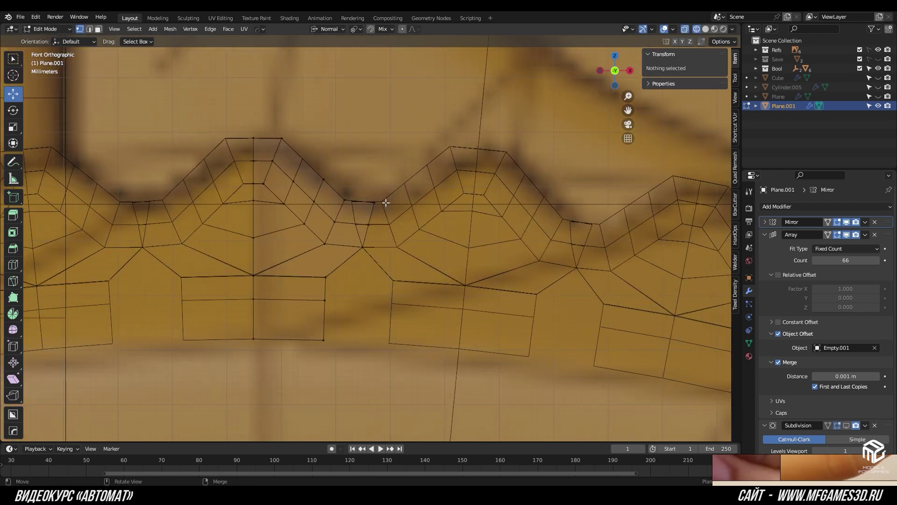
Step: Hide the mirror modifier and show the array copies in edit mode after a trial rotation
{"action": "left_click", "coordinate": [419, 210]}
{"action": "scroll", "coordinate": [352, 226], "scroll_direction": "up", "scroll_amount": 2}
{"action": "scroll", "coordinate": [352, 226], "scroll_direction": "down", "scroll_amount": 2}
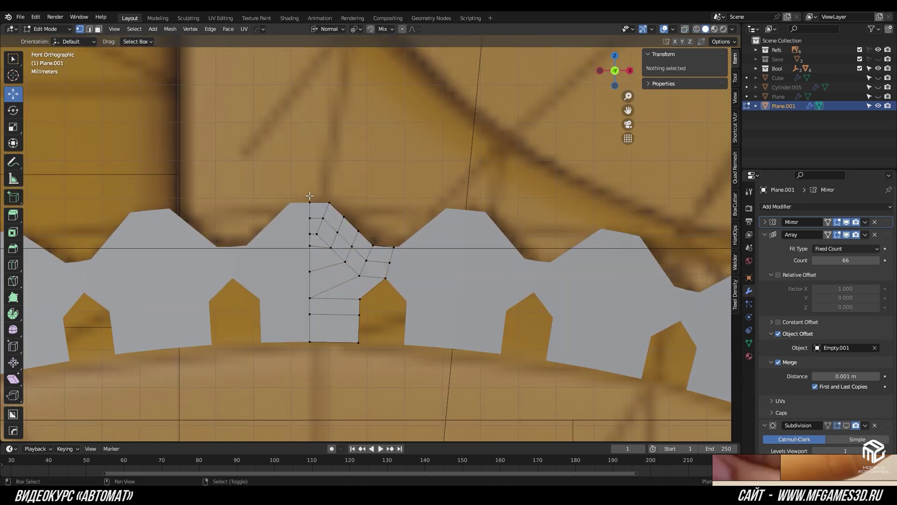
{"action": "key", "text": "Tab"}
{"action": "key", "text": "Tab"}
{"action": "scroll", "coordinate": [352, 226], "scroll_direction": "up", "scroll_amount": 2}
{"action": "left_click", "coordinate": [310, 203]}
{"action": "key", "text": "shift+d"}
{"action": "right_click", "coordinate": [293, 206]}
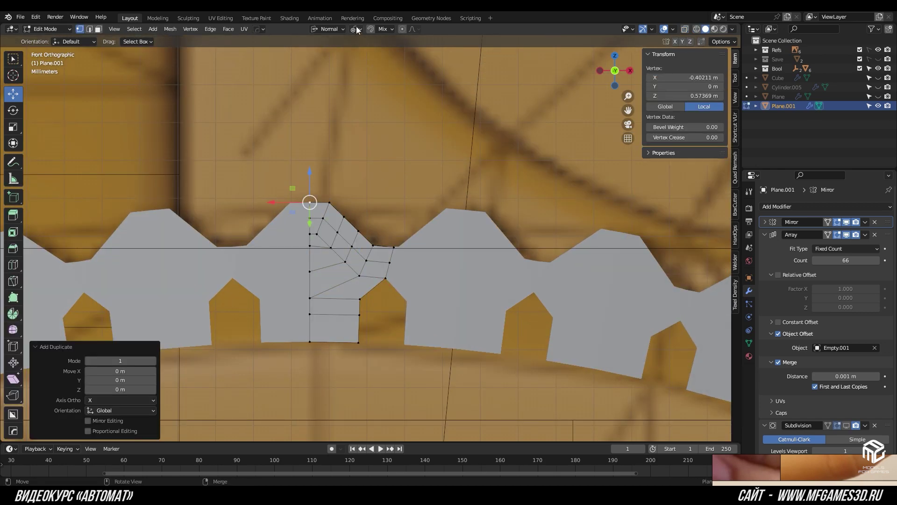
{"action": "key", "text": "r"}
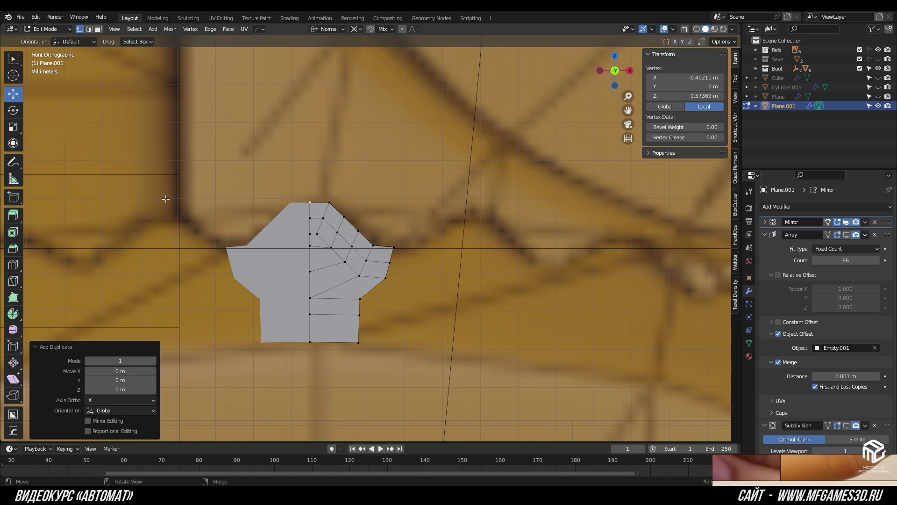
{"action": "left_click", "coordinate": [352, 244]}
{"action": "left_click", "coordinate": [765, 234]}
{"action": "left_click", "coordinate": [837, 222]}
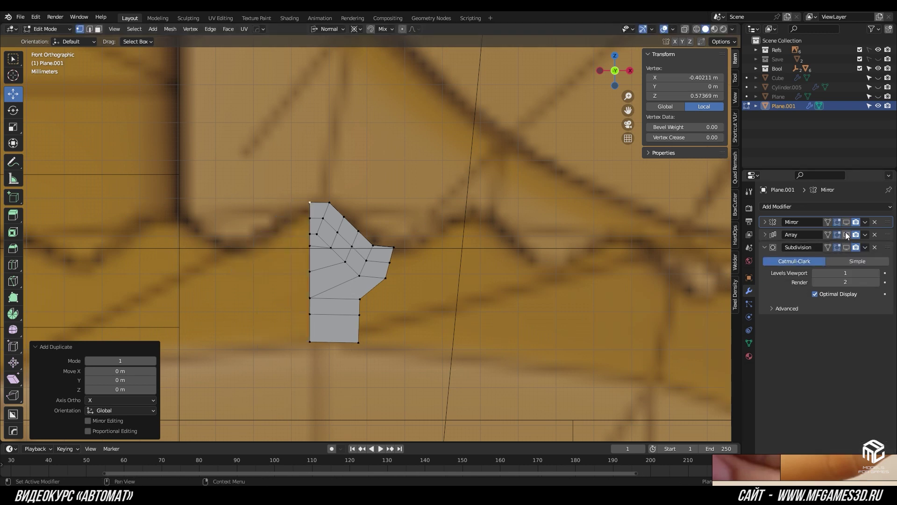
Step: Rotate the tooth profile about 2.77° in wireframe view
{"action": "key", "text": "r"}
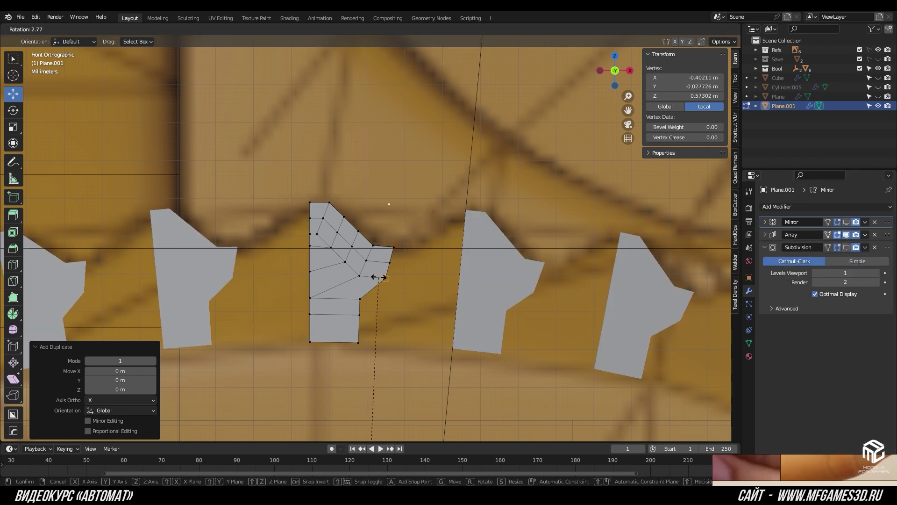
{"action": "left_click", "coordinate": [382, 277]}
{"action": "key", "text": "shift+z"}
{"action": "scroll", "coordinate": [392, 266], "scroll_direction": "up", "scroll_amount": 2}
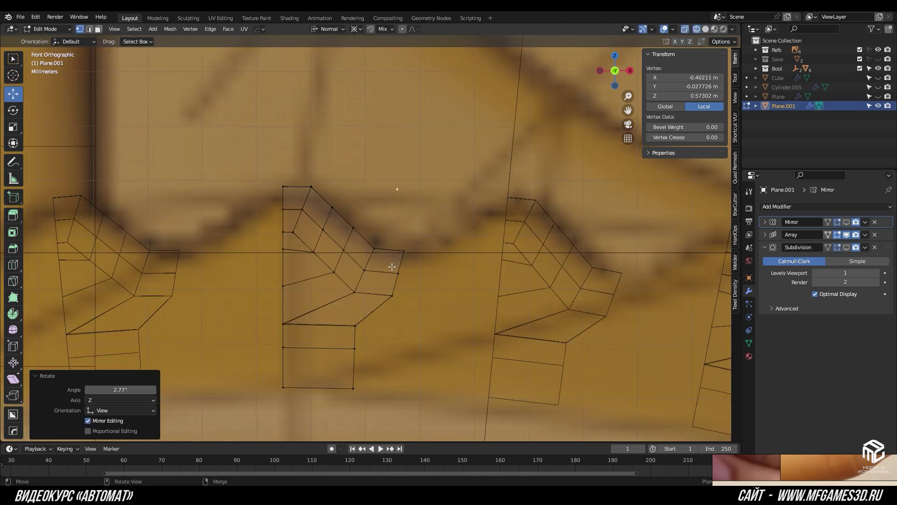
{"action": "right_click", "coordinate": [404, 249]}
{"action": "scroll", "coordinate": [406, 248], "scroll_direction": "up", "scroll_amount": 1}
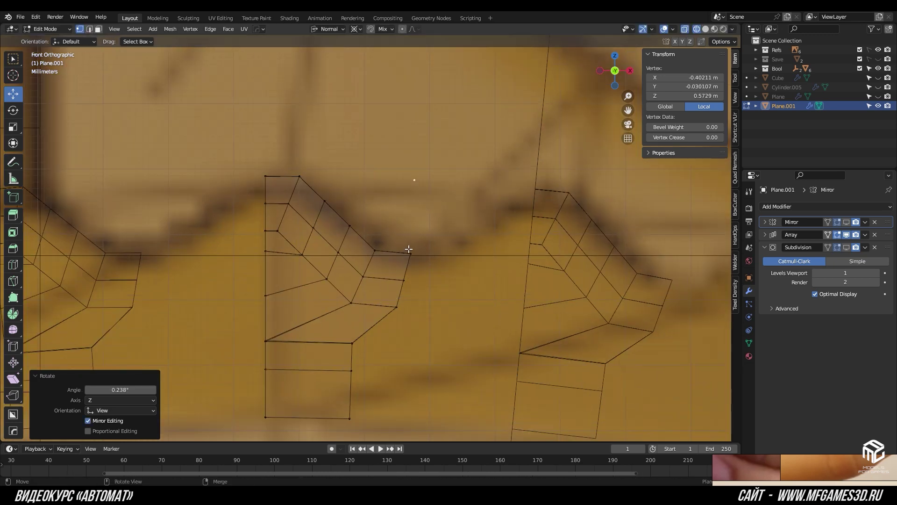
{"action": "left_click", "coordinate": [426, 124]}
{"action": "left_click", "coordinate": [419, 142]}
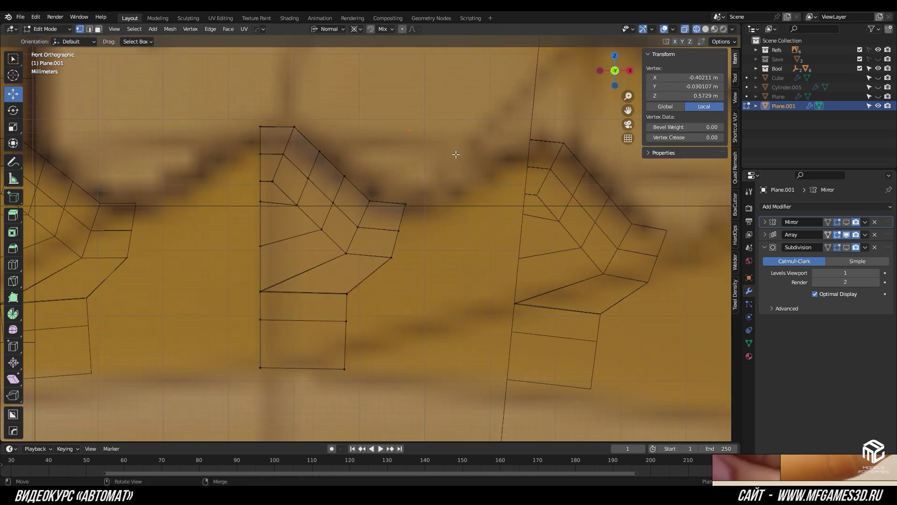
{"action": "scroll", "coordinate": [249, 186], "scroll_direction": "down", "scroll_amount": 3}
{"action": "scroll", "coordinate": [397, 257], "scroll_direction": "up", "scroll_amount": 4}
{"action": "left_click", "coordinate": [398, 257]}
{"action": "scroll", "coordinate": [457, 261], "scroll_direction": "down", "scroll_amount": 2}
Step: Inspect the teeth in solid perspective, then return to front orthographic wireframe
{"action": "middle_click_drag", "start_coordinate": [457, 261], "coordinate": [383, 273]}
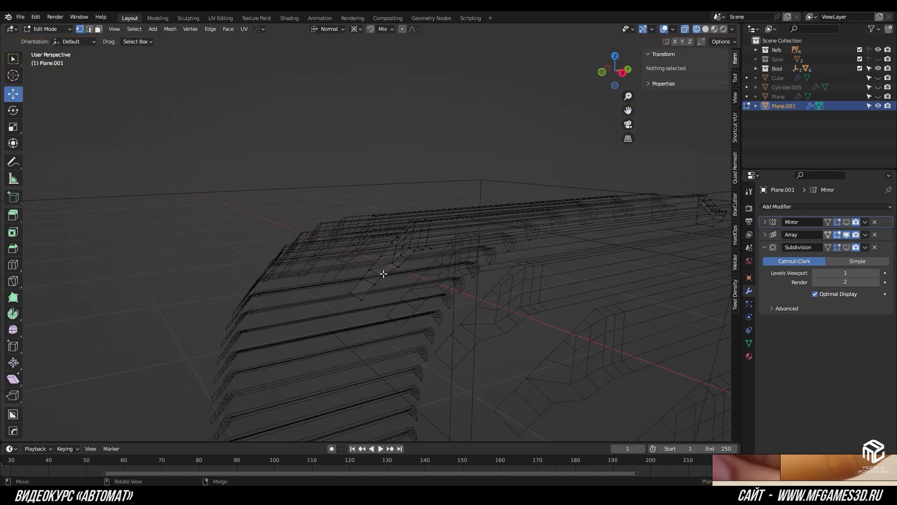
{"action": "key", "text": "z"}
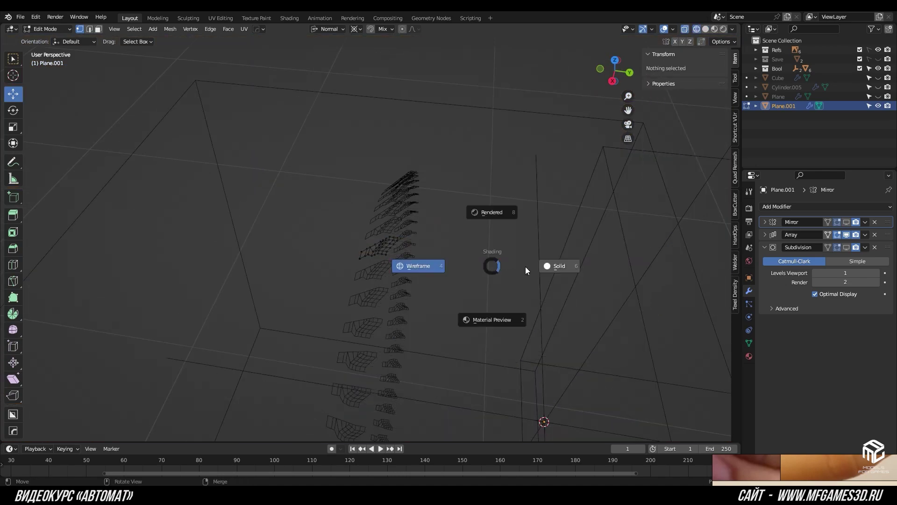
{"action": "left_click", "coordinate": [525, 266]}
{"action": "key", "text": "KP_1"}
{"action": "key", "text": "z"}
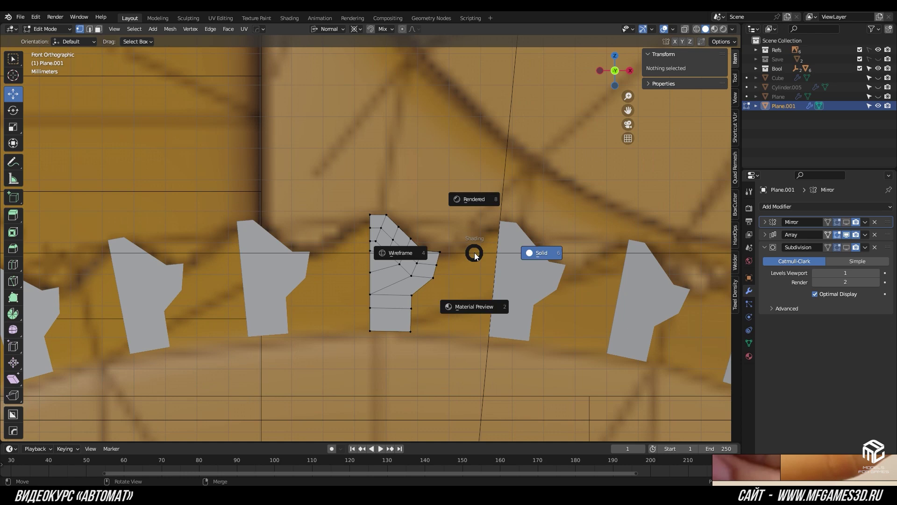
{"action": "key", "text": "4"}
{"action": "scroll", "coordinate": [457, 261], "scroll_direction": "up", "scroll_amount": 5}
{"action": "scroll", "coordinate": [457, 262], "scroll_direction": "up", "scroll_amount": 4}
Step: Flatten the tooth's top edge by scaling its two vertices to 0 along Y
{"action": "left_click", "coordinate": [417, 283]}
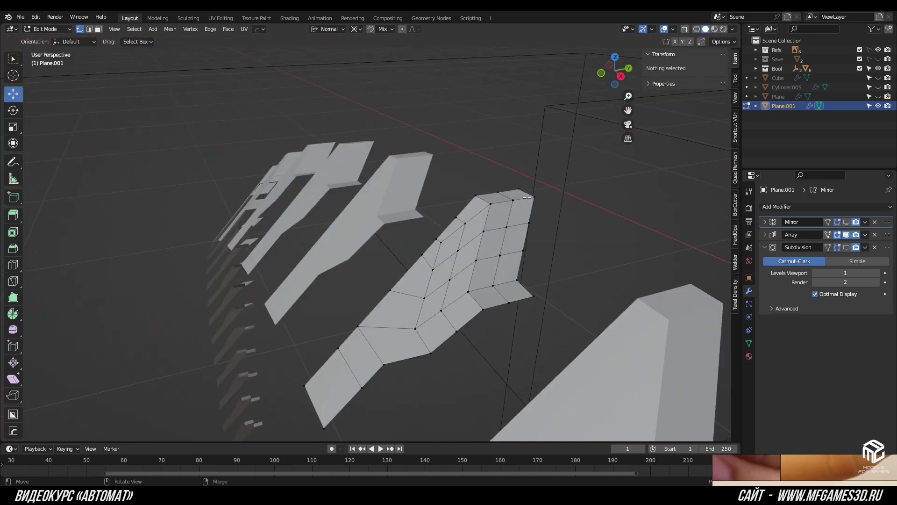
{"action": "scroll", "coordinate": [443, 206], "scroll_direction": "up", "scroll_amount": 2}
{"action": "left_click", "coordinate": [443, 206]}
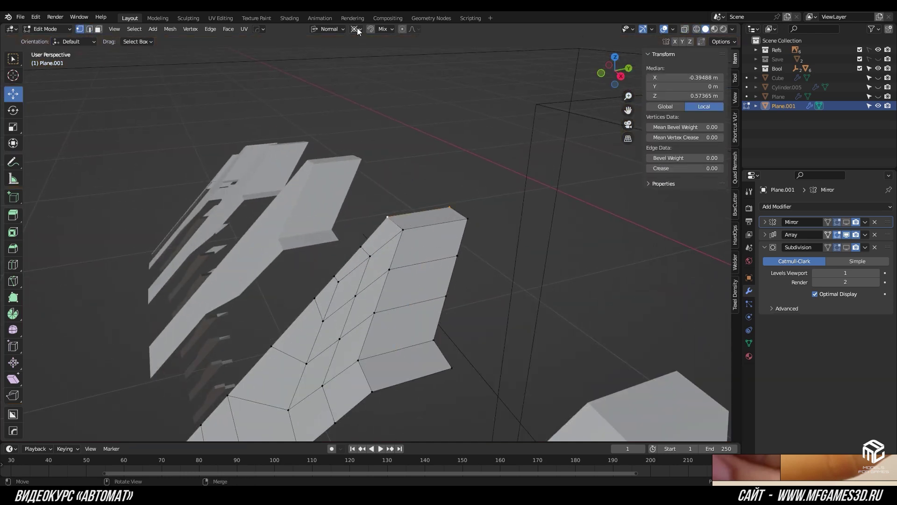
{"action": "key", "text": "s"}
{"action": "key", "text": "y"}
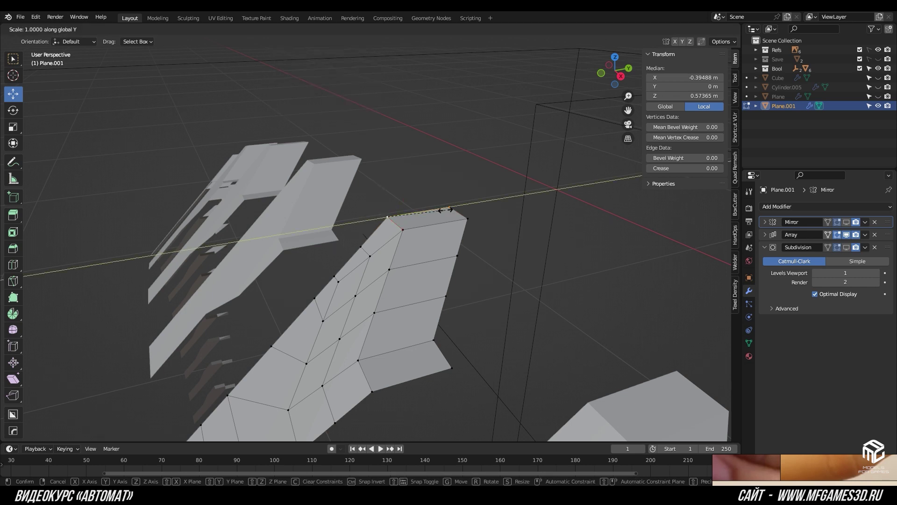
{"action": "key", "text": "0"}
{"action": "key", "text": "Return"}
Step: Scale the tooth's side edge loop flat along X and check it in front view
{"action": "key", "text": "a"}
{"action": "middle_click_drag", "start_coordinate": [386, 216], "coordinate": [364, 240]}
{"action": "left_click", "coordinate": [348, 244]}
{"action": "left_click", "coordinate": [345, 240]}
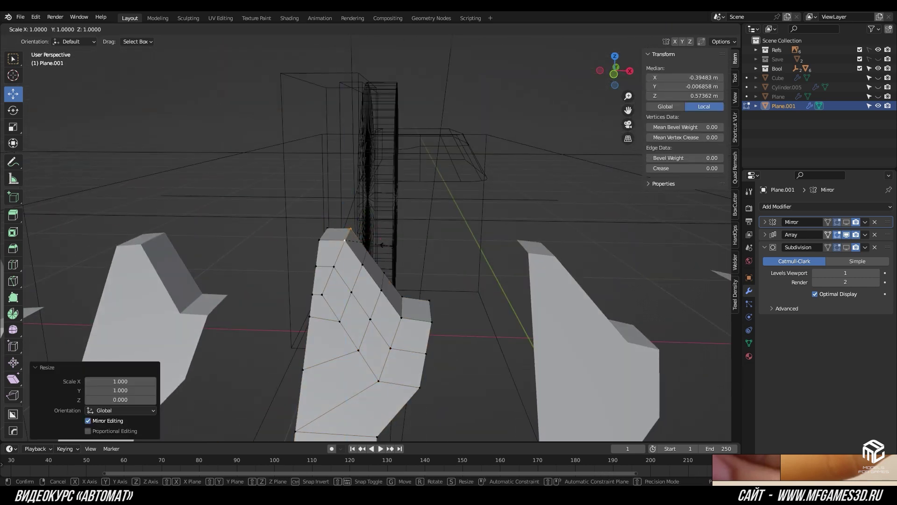
{"action": "key", "text": "a"}
{"action": "key", "text": "alt+a"}
{"action": "left_click", "coordinate": [357, 282], "text": "alt"}
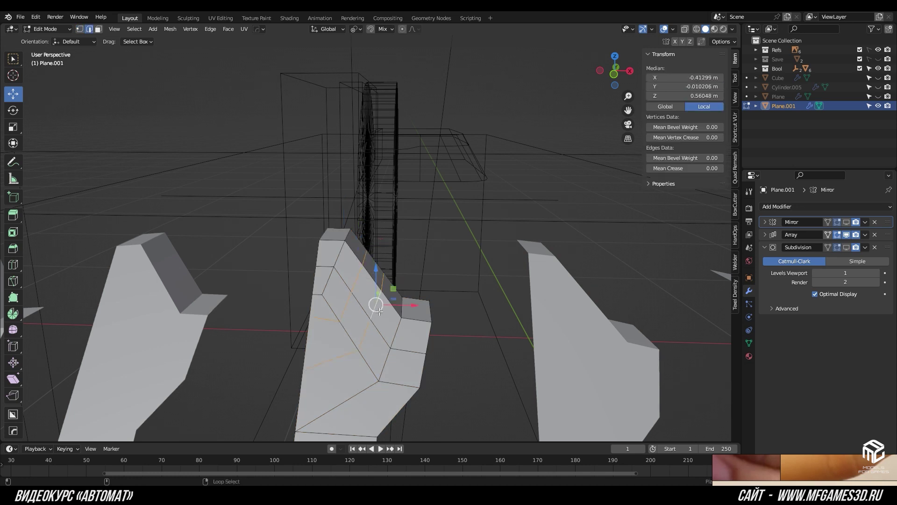
{"action": "left_click", "coordinate": [402, 318], "text": "alt"}
{"action": "key", "text": "s"}
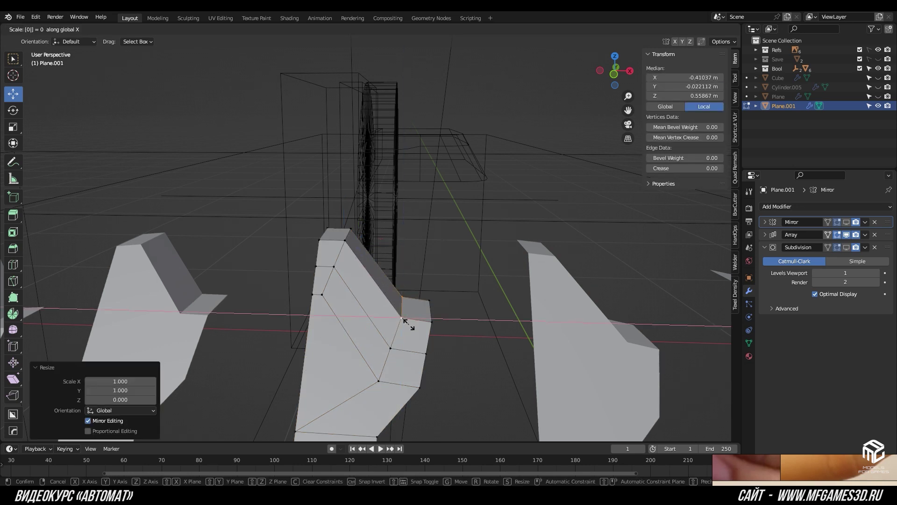
{"action": "left_click", "coordinate": [459, 303], "text": "alt+shift"}
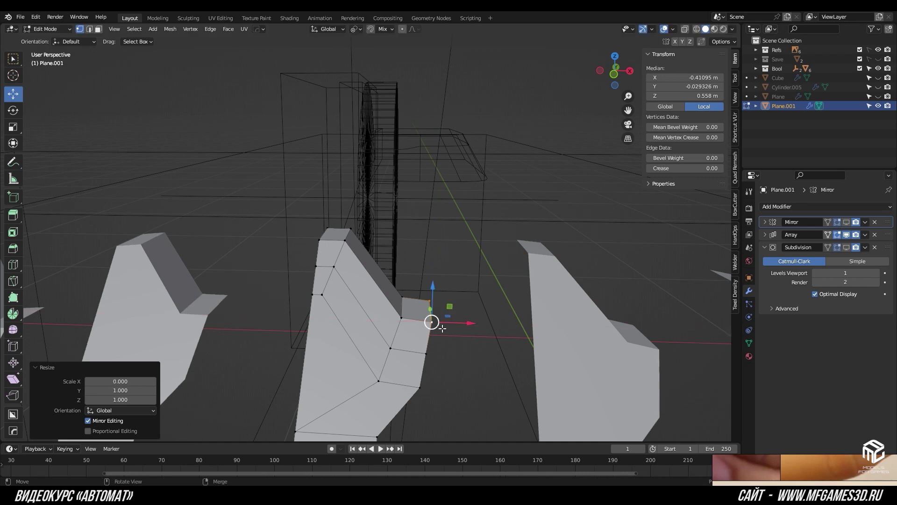
{"action": "scroll", "coordinate": [401, 263], "scroll_direction": "down", "scroll_amount": 2}
{"action": "scroll", "coordinate": [401, 263], "scroll_direction": "down", "scroll_amount": 2}
{"action": "scroll", "coordinate": [401, 263], "scroll_direction": "up", "scroll_amount": 3}
{"action": "key", "text": "KP_1"}
{"action": "scroll", "coordinate": [467, 253], "scroll_direction": "up", "scroll_amount": 2}
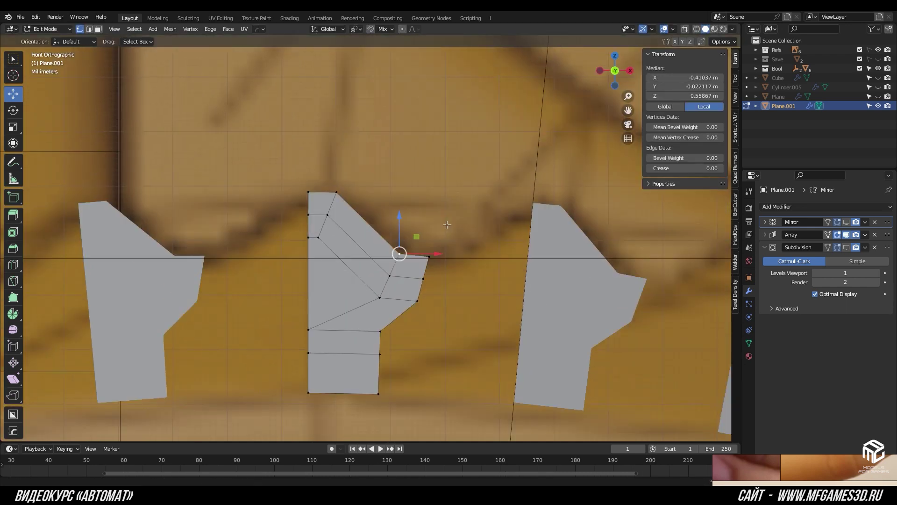
Step: Check Empty.001's 5.45° X rotation, then return to editing Plane.001's tooth
{"action": "middle_click_drag", "start_coordinate": [447, 225], "coordinate": [443, 186], "text": "shift"}
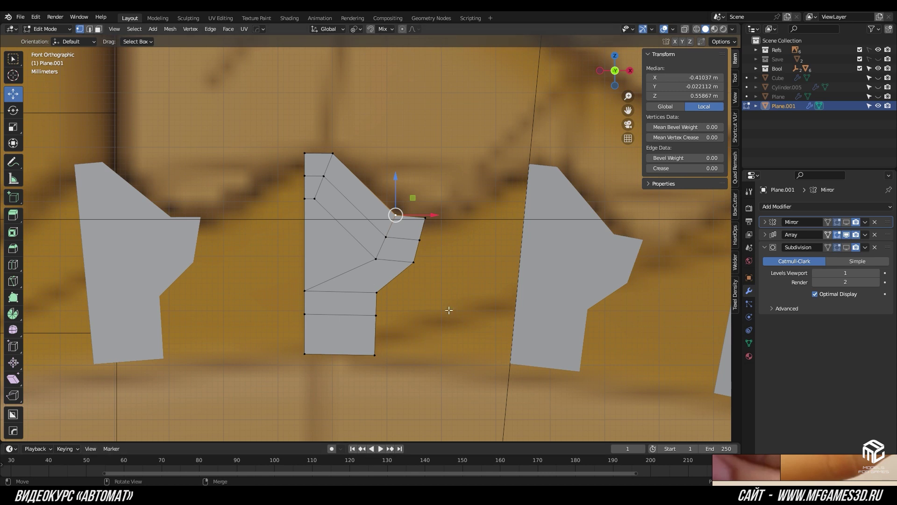
{"action": "key", "text": "Tab"}
{"action": "left_click", "coordinate": [533, 136]}
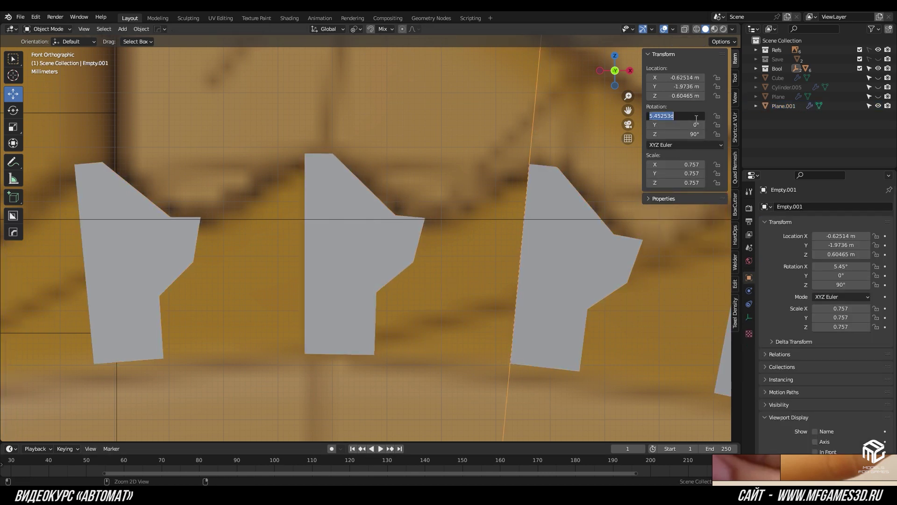
{"action": "left_click", "coordinate": [341, 206]}
{"action": "key", "text": "Tab"}
Step: In wireframe, rotate the tooth's corner vertex by -2.27°
{"action": "key", "text": "shift+z"}
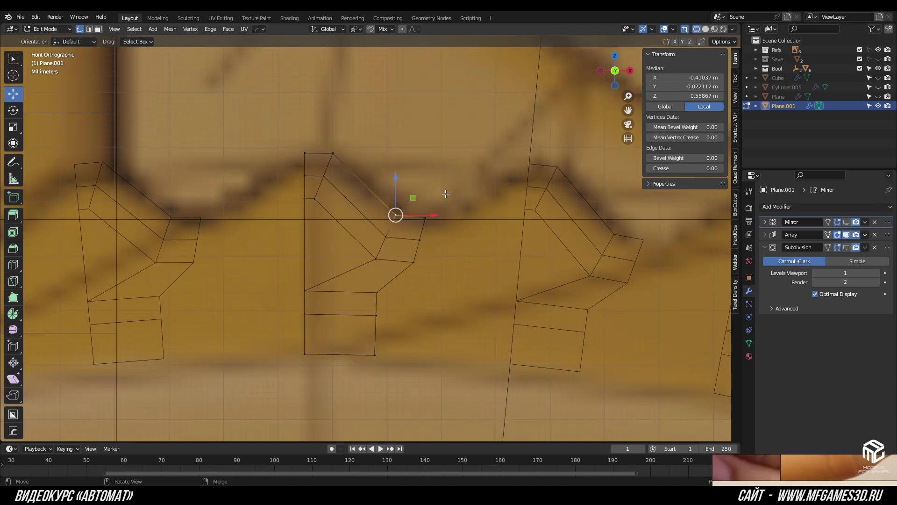
{"action": "scroll", "coordinate": [441, 206], "scroll_direction": "up", "scroll_amount": 1}
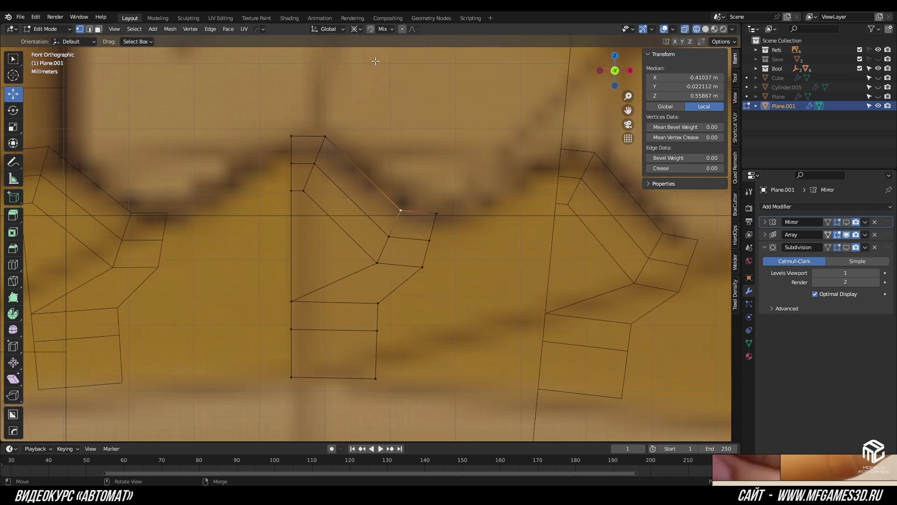
{"action": "key", "text": "r"}
{"action": "left_click", "coordinate": [328, 178]}
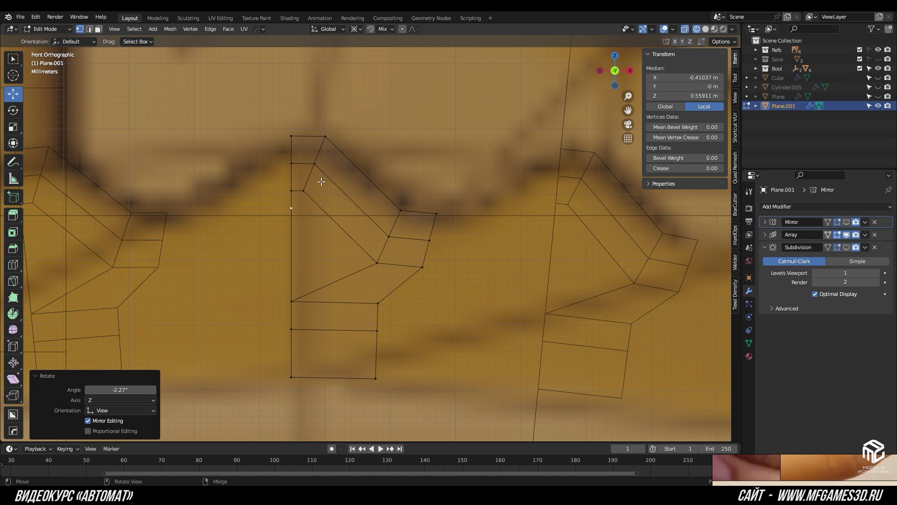
{"action": "key", "text": "r"}
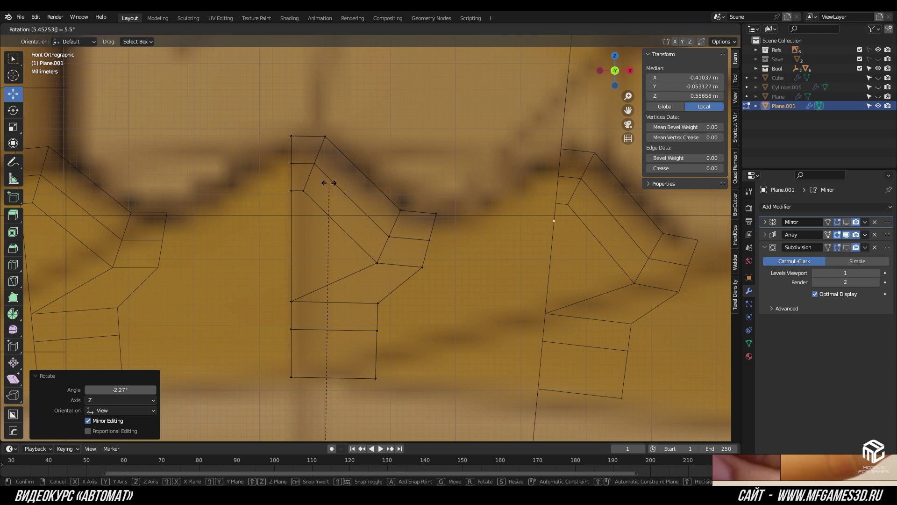
Step: Switch to Calculator and select its displayed 360 ÷ 66 result
{"action": "key", "text": "alt+Tab"}
{"action": "left_click_drag", "start_coordinate": [430, 87], "coordinate": [748, 96]}
{"action": "type", "text": "545253 360"}
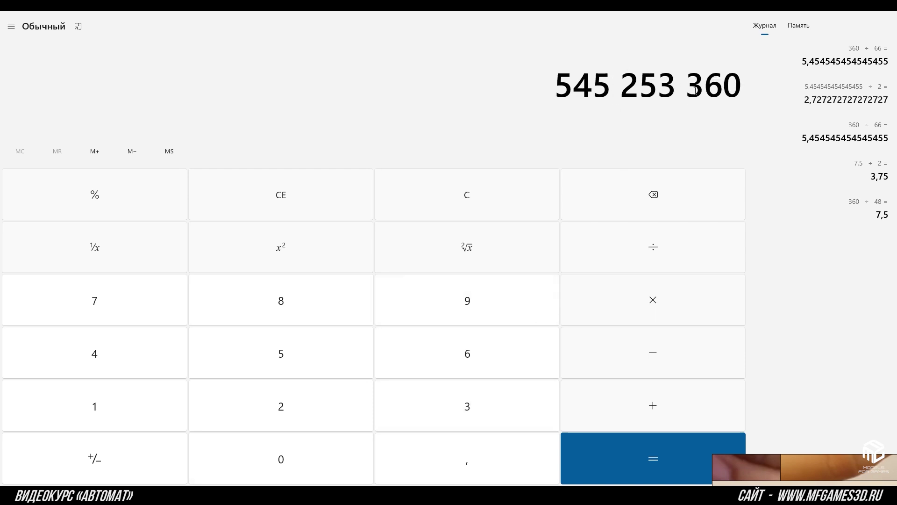
Step: Recompute 360 ÷ 66 = 5.4545 in Calculator and divide it by 2
{"action": "left_click_drag", "start_coordinate": [551, 86], "coordinate": [729, 92]}
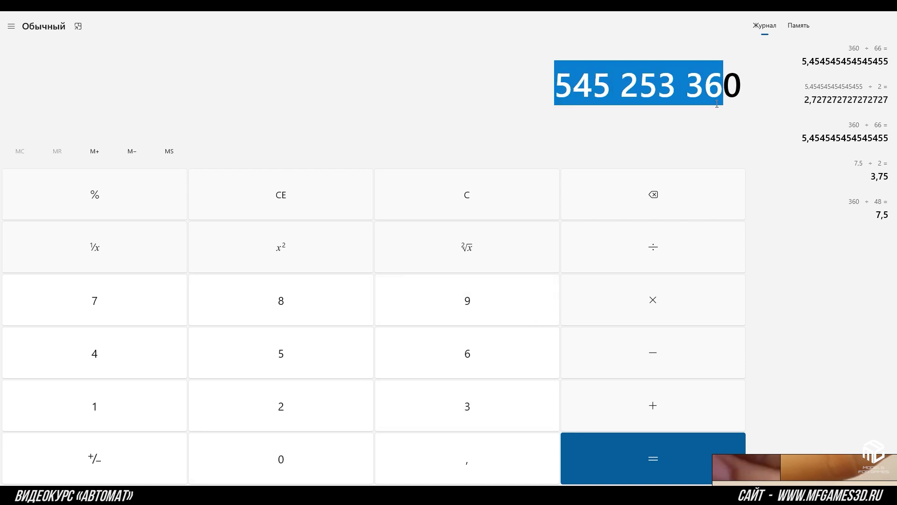
{"action": "type", "text": "336"}
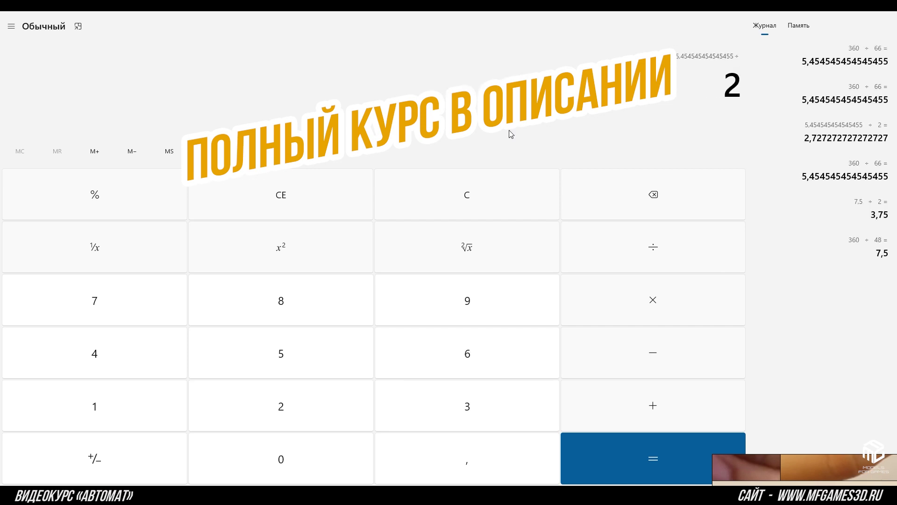
{"action": "key", "text": "Return"}
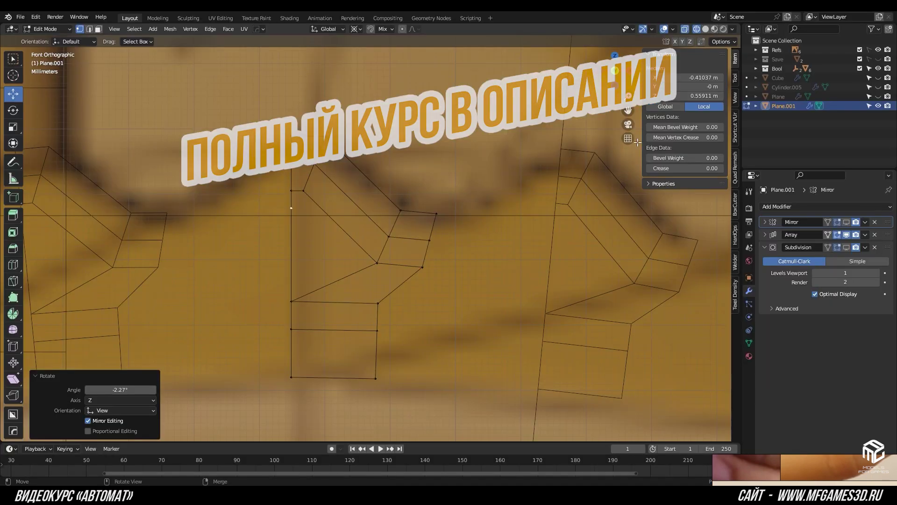
Step: Adjust the selection's Z position value and confirm the tooth vertices' rotation
{"action": "double_click", "coordinate": [687, 96]}
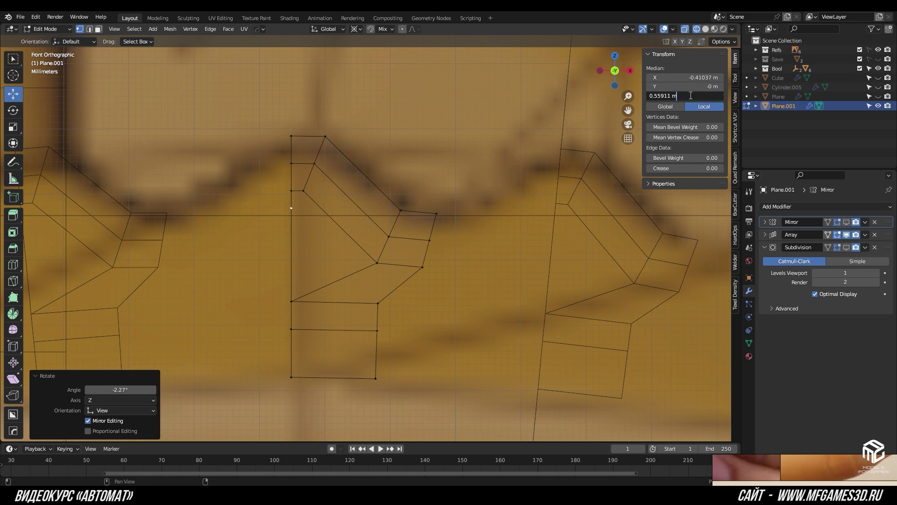
{"action": "left_click", "coordinate": [450, 184]}
{"action": "scroll", "coordinate": [475, 185], "scroll_direction": "up", "scroll_amount": 2}
{"action": "scroll", "coordinate": [453, 193], "scroll_direction": "down", "scroll_amount": 3}
{"action": "scroll", "coordinate": [284, 257], "scroll_direction": "up", "scroll_amount": 1}
Step: Duplicate the tooth's left vertical edge and move the copy into place
{"action": "mouse_move", "coordinate": [284, 256]}
{"action": "middle_mouse_down", "text": "shift"}
{"action": "mouse_move", "coordinate": [254, 126]}
{"action": "mouse_move", "coordinate": [274, 178]}
{"action": "middle_mouse_up", "text": "shift"}
{"action": "key", "text": "2"}
{"action": "left_click", "coordinate": [286, 187]}
{"action": "key", "text": "shift+d"}
{"action": "key", "text": "Escape"}
{"action": "key", "text": "1"}
{"action": "key", "text": "g"}
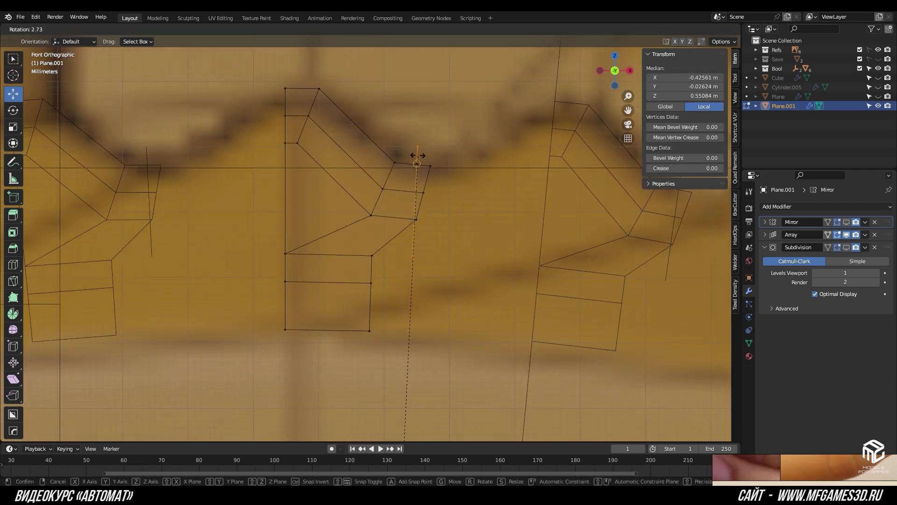
{"action": "left_click", "coordinate": [417, 155]}
{"action": "scroll", "coordinate": [450, 158], "scroll_direction": "up", "scroll_amount": 1}
{"action": "scroll", "coordinate": [407, 186], "scroll_direction": "down", "scroll_amount": 2}
{"action": "scroll", "coordinate": [445, 152], "scroll_direction": "up", "scroll_amount": 2}
Step: Select the inner and right corner vertices and slide them along their edge
{"action": "key", "text": "alt+a"}
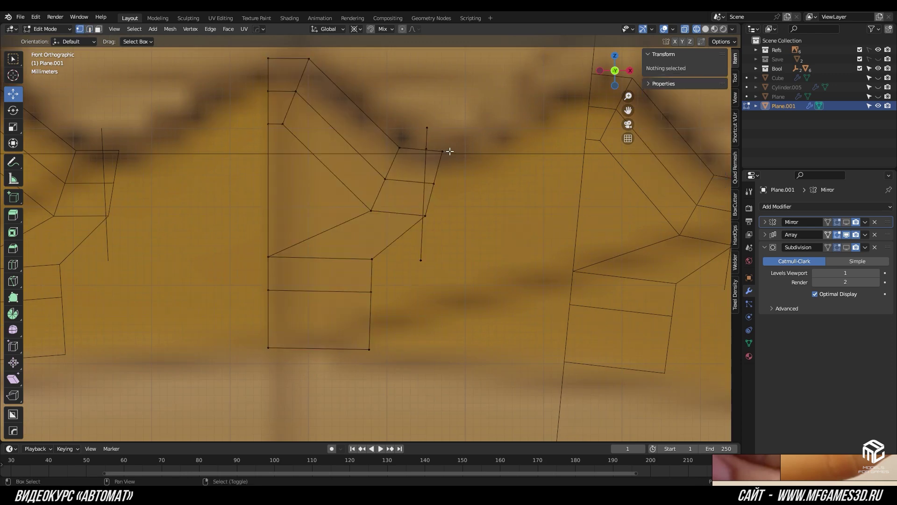
{"action": "scroll", "coordinate": [425, 215], "scroll_direction": "up", "scroll_amount": 2}
{"action": "scroll", "coordinate": [380, 209], "scroll_direction": "up", "scroll_amount": 1}
{"action": "left_click", "coordinate": [377, 222]}
{"action": "scroll", "coordinate": [369, 196], "scroll_direction": "up", "scroll_amount": 2}
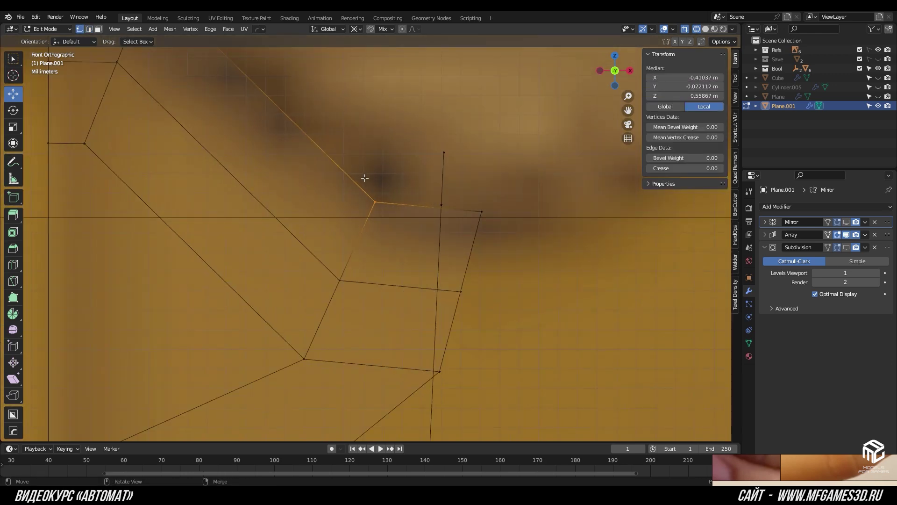
{"action": "scroll", "coordinate": [475, 221], "scroll_direction": "up", "scroll_amount": 2}
{"action": "left_click", "coordinate": [507, 200]}
{"action": "scroll", "coordinate": [507, 200], "scroll_direction": "down", "scroll_amount": 1}
{"action": "key", "text": "g"}
{"action": "key", "text": "g"}
{"action": "left_click", "coordinate": [421, 209]}
Step: Slide the corner vertex again to its final spot
{"action": "scroll", "coordinate": [461, 194], "scroll_direction": "up", "scroll_amount": 2}
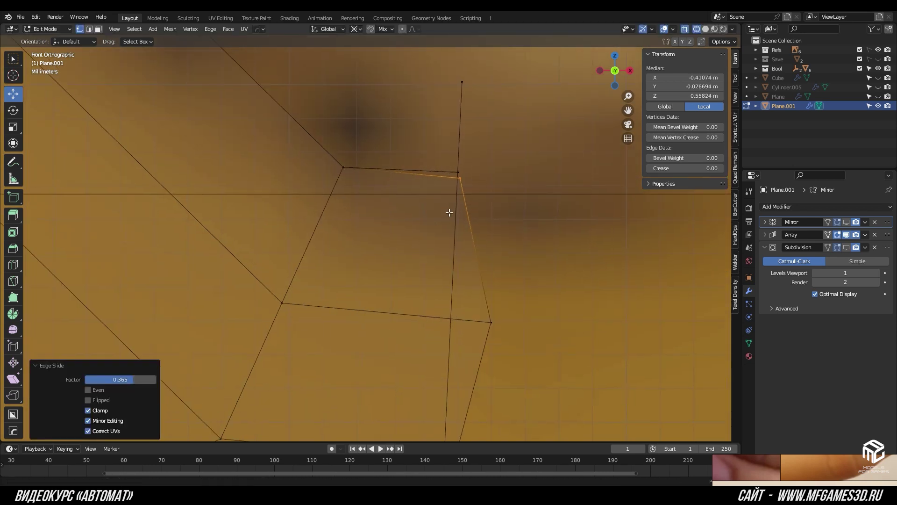
{"action": "key", "text": "g"}
{"action": "key", "text": "g"}
{"action": "right_click", "coordinate": [397, 229]}
{"action": "key", "text": "g"}
{"action": "key", "text": "g"}
{"action": "left_click", "coordinate": [393, 230]}
{"action": "scroll", "coordinate": [403, 250], "scroll_direction": "down", "scroll_amount": 1}
Step: Slide the lower and lower-right tooth vertices into place and leave Edit Mode
{"action": "left_click", "coordinate": [417, 315]}
{"action": "middle_click_drag", "start_coordinate": [417, 315], "coordinate": [402, 238], "text": "shift"}
{"action": "scroll", "coordinate": [402, 239], "scroll_direction": "up", "scroll_amount": 1}
{"action": "key", "text": "g"}
{"action": "left_click", "coordinate": [374, 241]}
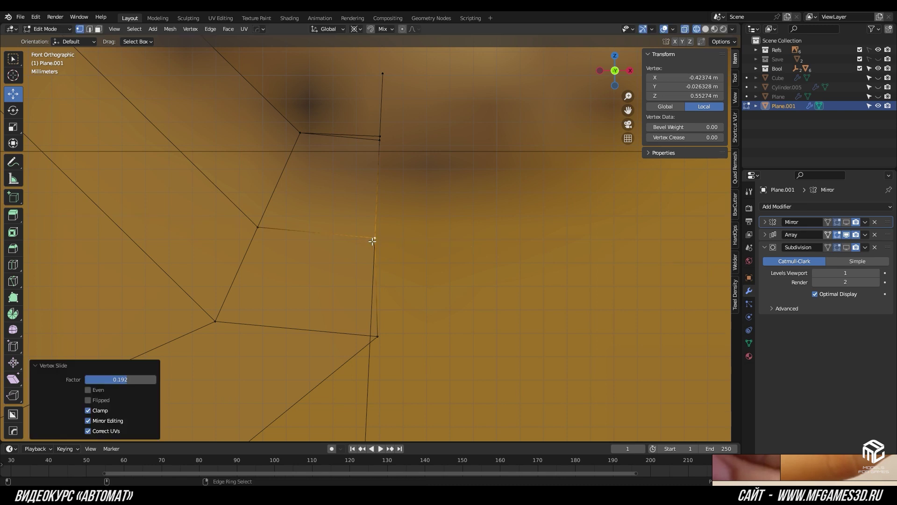
{"action": "left_click", "coordinate": [399, 346]}
{"action": "left_click", "coordinate": [370, 344]}
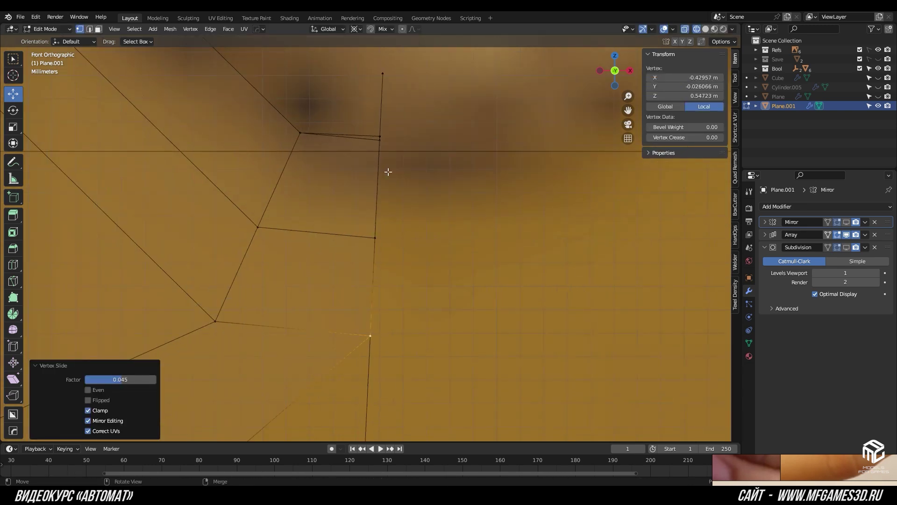
{"action": "key", "text": "Tab"}
{"action": "key", "text": "Tab"}
{"action": "scroll", "coordinate": [337, 182], "scroll_direction": "down", "scroll_amount": 4}
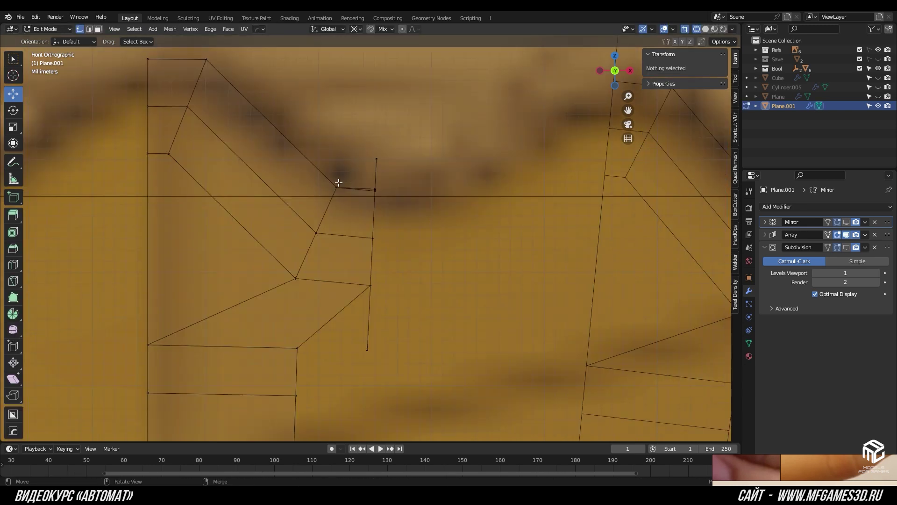
{"action": "left_click", "coordinate": [386, 184]}
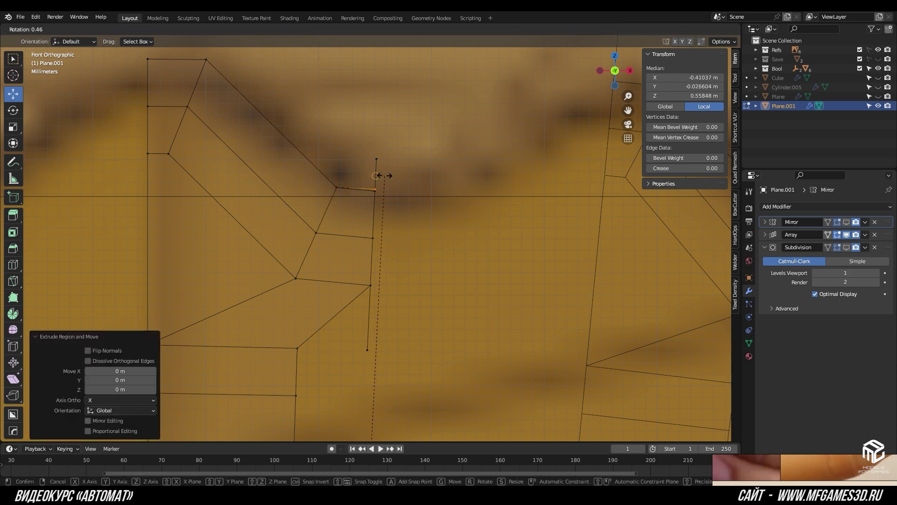
Step: Merge the tooth's overlapping vertices by distance, twice
{"action": "key", "text": "m"}
{"action": "left_click", "coordinate": [438, 210]}
{"action": "scroll", "coordinate": [388, 110], "scroll_direction": "up", "scroll_amount": 4}
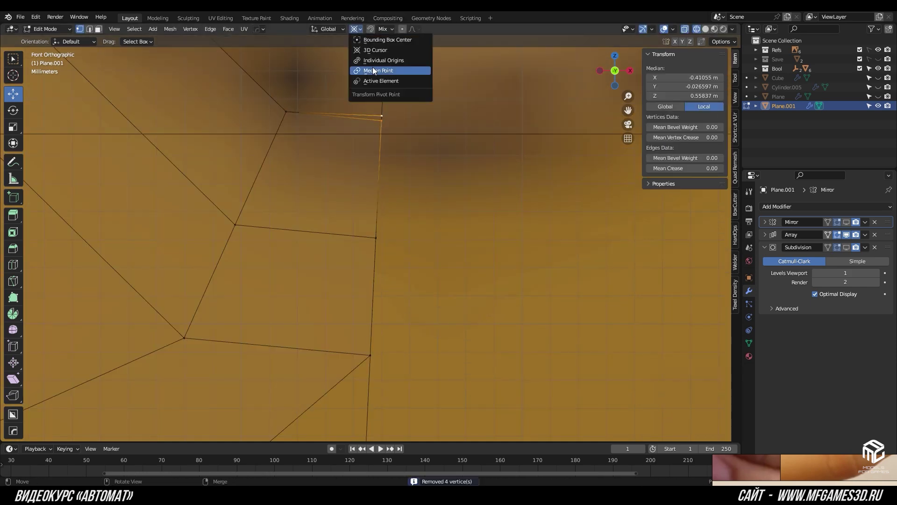
{"action": "key", "text": "m"}
{"action": "left_click", "coordinate": [431, 150]}
{"action": "scroll", "coordinate": [386, 203], "scroll_direction": "down", "scroll_amount": 3}
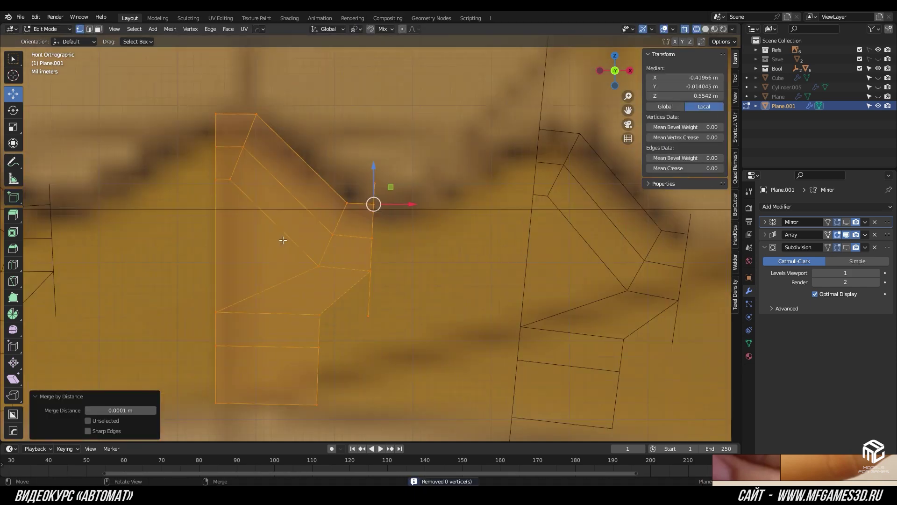
Step: Delete the stray vertical edge from the tooth outline
{"action": "left_click", "coordinate": [364, 191]}
{"action": "key", "text": "x"}
{"action": "left_click", "coordinate": [427, 155]}
{"action": "scroll", "coordinate": [374, 196], "scroll_direction": "down", "scroll_amount": 3}
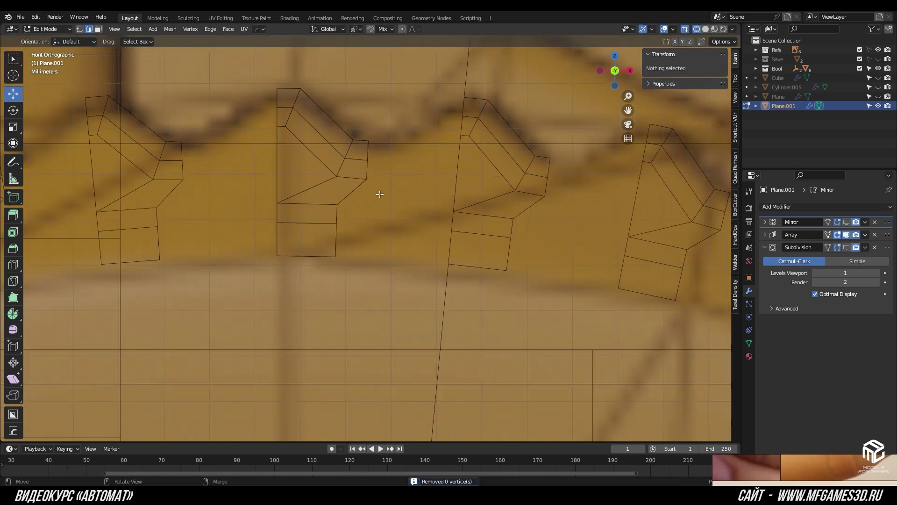
{"action": "scroll", "coordinate": [334, 221], "scroll_direction": "up", "scroll_amount": 3}
Step: Snap the 3D cursor to the corner vertex and use it as the pivot point
{"action": "left_click", "coordinate": [322, 190]}
{"action": "key", "text": "shift+s"}
{"action": "key", "text": "Tab"}
{"action": "left_click", "coordinate": [356, 29]}
{"action": "left_click", "coordinate": [374, 49]}
{"action": "key", "text": "Tab"}
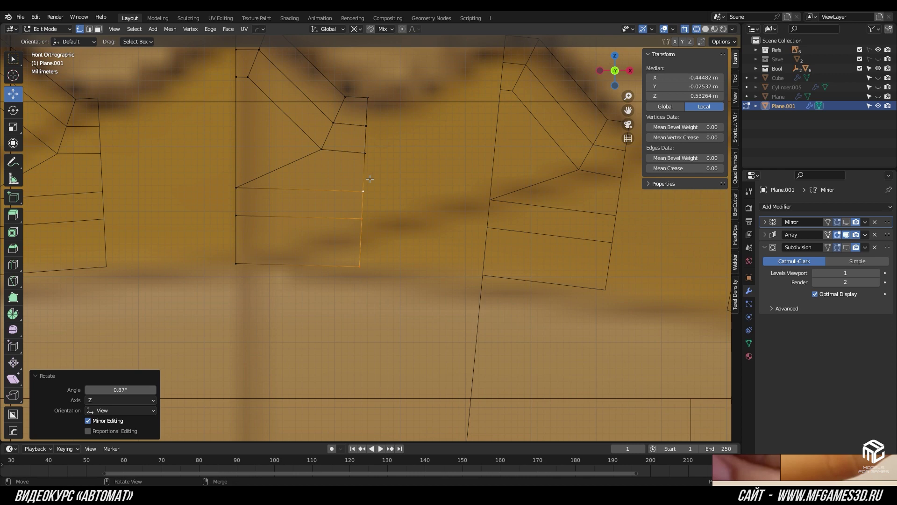
Step: Rotate the lower-right vertex around the 3D cursor to square the corner
{"action": "left_click_drag", "start_coordinate": [346, 207], "coordinate": [365, 234]}
{"action": "key", "text": "r"}
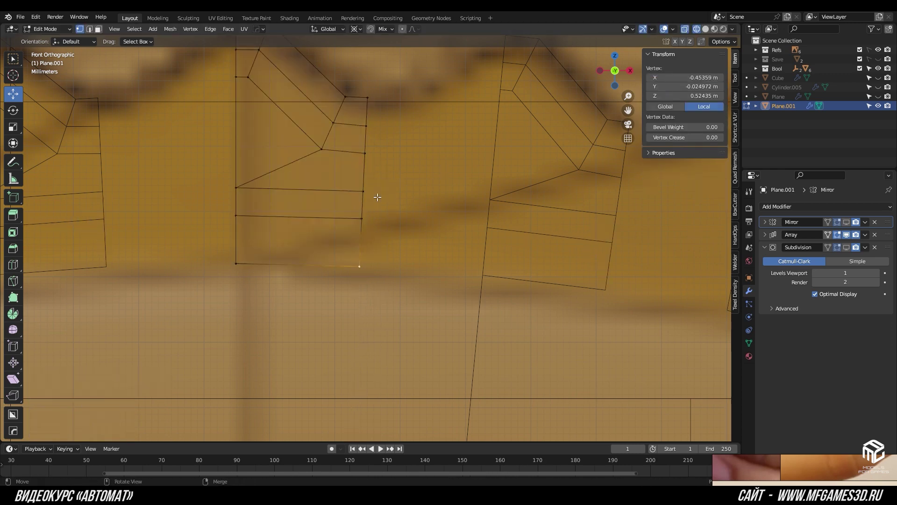
{"action": "left_click", "coordinate": [364, 170]}
{"action": "scroll", "coordinate": [364, 170], "scroll_direction": "down", "scroll_amount": 2}
{"action": "left_click", "coordinate": [379, 203]}
{"action": "scroll", "coordinate": [379, 203], "scroll_direction": "up", "scroll_amount": 2}
Step: In solid shading, add a horizontal loop cut across the tooth piece
{"action": "key", "text": "shift+z"}
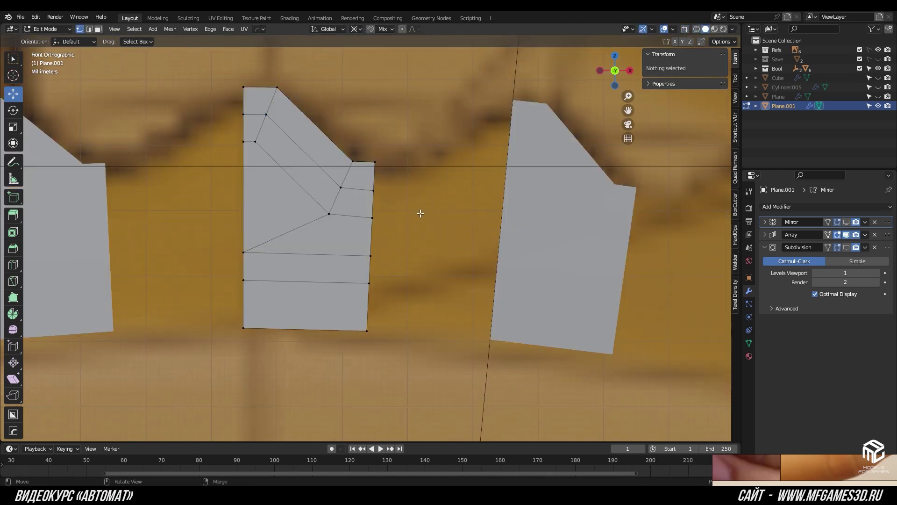
{"action": "scroll", "coordinate": [344, 179], "scroll_direction": "down", "scroll_amount": 2}
{"action": "key", "text": "ctrl+r"}
{"action": "left_click", "coordinate": [368, 197]}
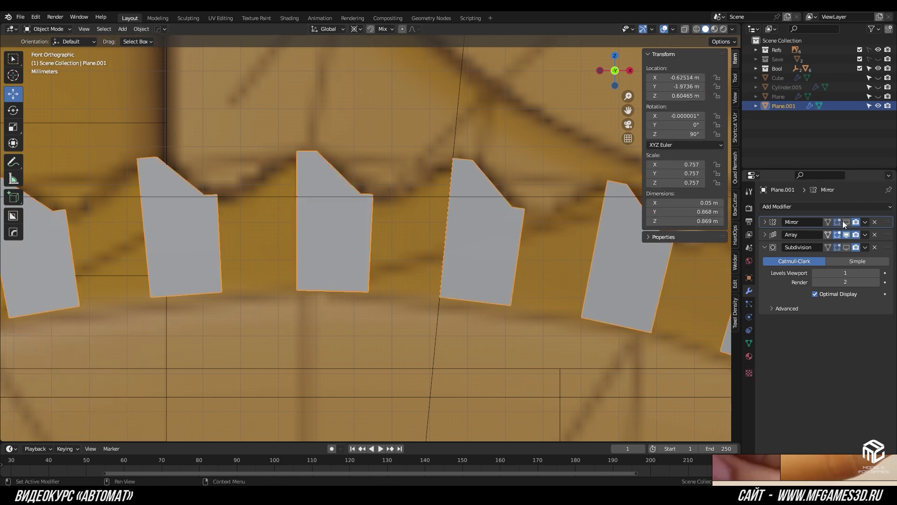
Step: Select Empty.001 in wireframe and rotate it to about 5.45°
{"action": "key", "text": "Tab"}
{"action": "left_click", "coordinate": [423, 170]}
{"action": "key", "text": "z"}
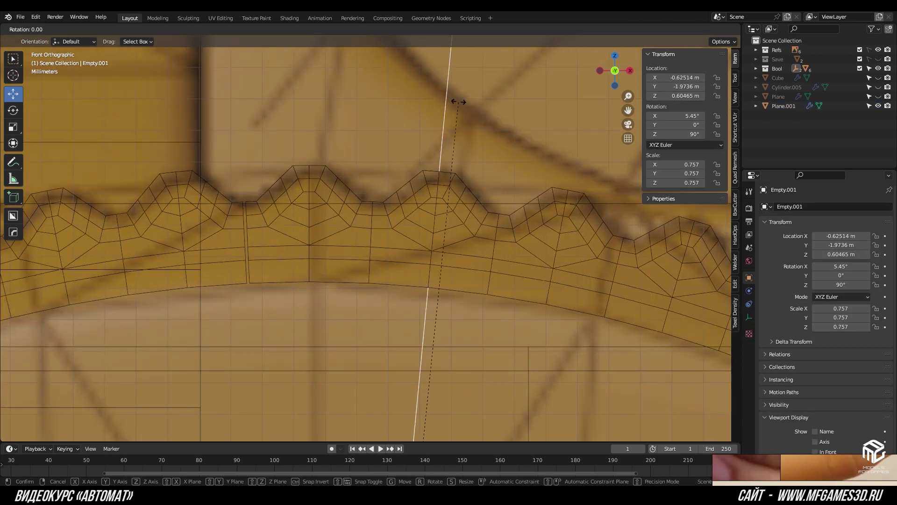
{"action": "scroll", "coordinate": [160, 199], "scroll_direction": "up", "scroll_amount": 2}
{"action": "scroll", "coordinate": [317, 170], "scroll_direction": "up", "scroll_amount": 5}
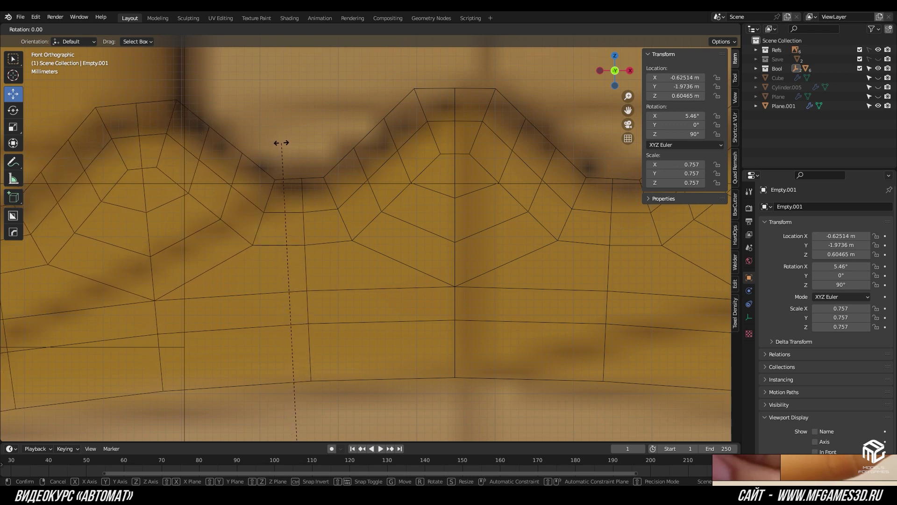
{"action": "left_click", "coordinate": [273, 67]}
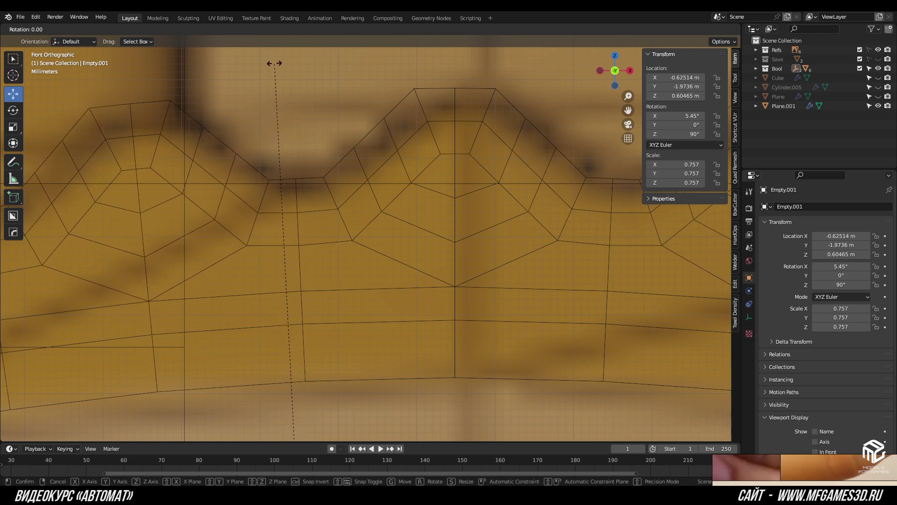
{"action": "scroll", "coordinate": [399, 217], "scroll_direction": "down", "scroll_amount": 4}
Step: Reselect Plane.001, enter Edit Mode and view the teeth in perspective
{"action": "left_click", "coordinate": [399, 218]}
{"action": "scroll", "coordinate": [417, 240], "scroll_direction": "up", "scroll_amount": 3}
{"action": "key", "text": "Tab"}
{"action": "mouse_move", "coordinate": [418, 240]}
{"action": "middle_mouse_down"}
{"action": "mouse_move", "coordinate": [500, 249]}
{"action": "mouse_move", "coordinate": [477, 268]}
{"action": "mouse_move", "coordinate": [420, 262]}
{"action": "mouse_move", "coordinate": [401, 282]}
{"action": "middle_mouse_up"}
Step: Add a centred loop cut across a tooth
{"action": "key", "text": "ctrl+r"}
{"action": "left_click", "coordinate": [401, 282]}
{"action": "right_click", "coordinate": [401, 283]}
{"action": "scroll", "coordinate": [401, 282], "scroll_direction": "up", "scroll_amount": 5}
Step: Select the whole mesh and merge its overlapping vertices by distance
{"action": "key", "text": "a"}
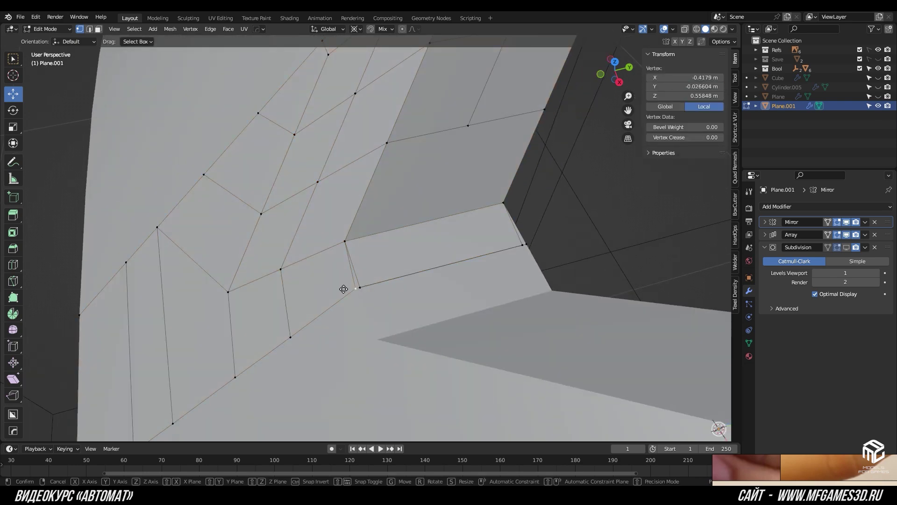
{"action": "key", "text": "ctrl+l"}
{"action": "scroll", "coordinate": [363, 286], "scroll_direction": "down", "scroll_amount": 5}
{"action": "middle_click_drag", "start_coordinate": [362, 287], "coordinate": [366, 293]}
{"action": "key", "text": "m"}
{"action": "left_click", "coordinate": [365, 293]}
Step: Select a linked patch of faces on one tooth
{"action": "key", "text": "alt+a"}
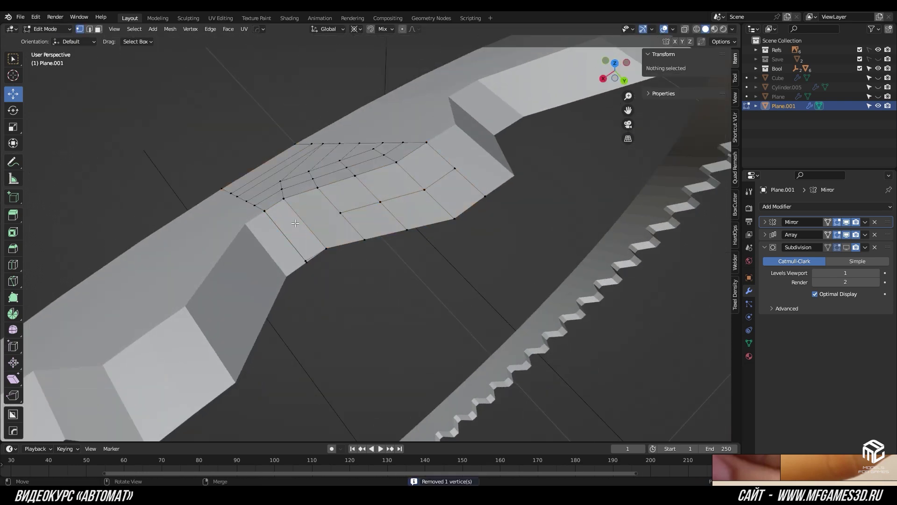
{"action": "key", "text": "1"}
{"action": "left_click", "coordinate": [309, 239]}
{"action": "key", "text": "ctrl+l"}
{"action": "key", "text": "alt+a"}
{"action": "left_click", "coordinate": [309, 226]}
{"action": "middle_click_drag", "start_coordinate": [309, 226], "coordinate": [319, 240], "text": "shift"}
{"action": "key", "text": "alt+a"}
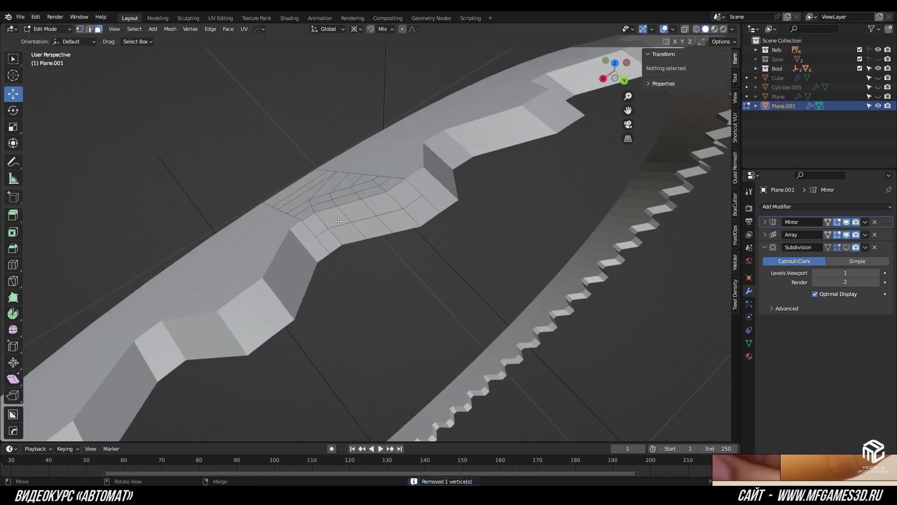
{"action": "left_click", "coordinate": [339, 221]}
{"action": "key", "text": "ctrl+l"}
Step: From the side view, move the patch 0.13079 m along Y, undoing a trial delete
{"action": "key", "text": "KP_3"}
{"action": "scroll", "coordinate": [388, 222], "scroll_direction": "up", "scroll_amount": 3}
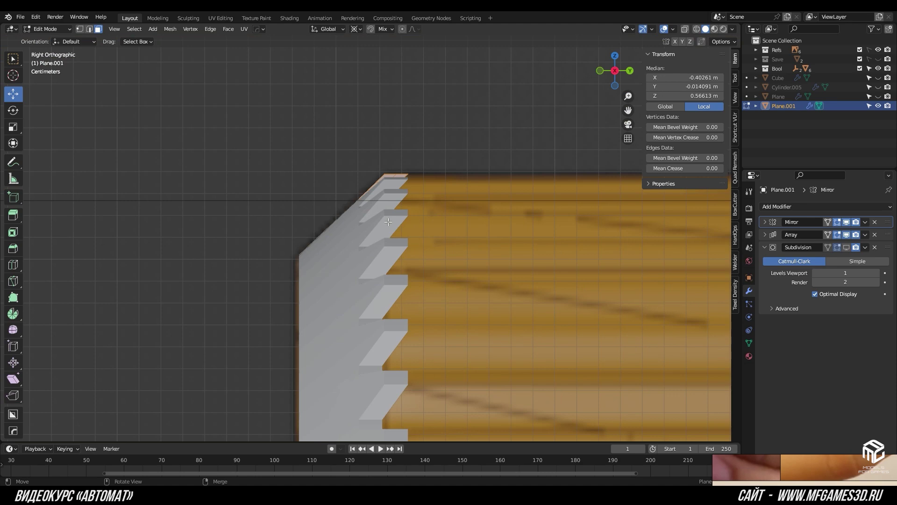
{"action": "key", "text": "ctrl+KP_3"}
{"action": "scroll", "coordinate": [388, 222], "scroll_direction": "down", "scroll_amount": 3}
{"action": "key", "text": "g"}
{"action": "key", "text": "y"}
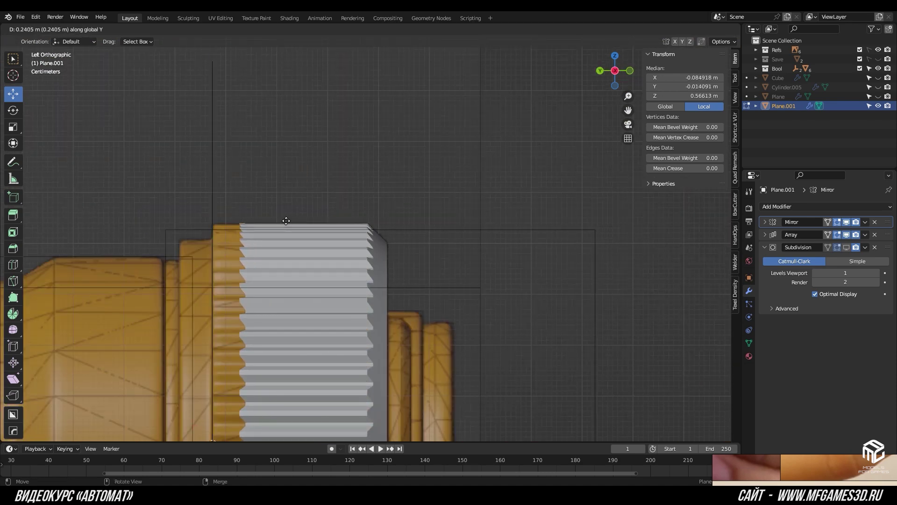
{"action": "left_click", "coordinate": [286, 220]}
{"action": "key", "text": "x"}
{"action": "left_click", "coordinate": [414, 186]}
{"action": "key", "text": "ctrl+z"}
Step: In wireframe, select a vertical face loop on the toothed band and duplicate it
{"action": "scroll", "coordinate": [397, 193], "scroll_direction": "up", "scroll_amount": 2}
{"action": "key", "text": "z"}
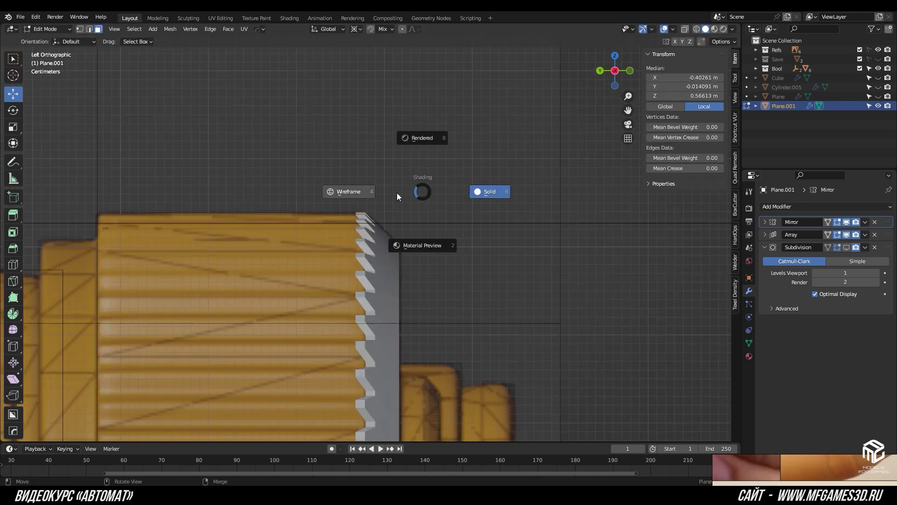
{"action": "left_click", "coordinate": [396, 193]}
{"action": "key", "text": "alt+a"}
{"action": "key", "text": "shift+z"}
{"action": "mouse_move", "coordinate": [421, 203]}
{"action": "middle_mouse_down"}
{"action": "mouse_move", "coordinate": [441, 221]}
{"action": "mouse_move", "coordinate": [378, 203]}
{"action": "middle_mouse_up"}
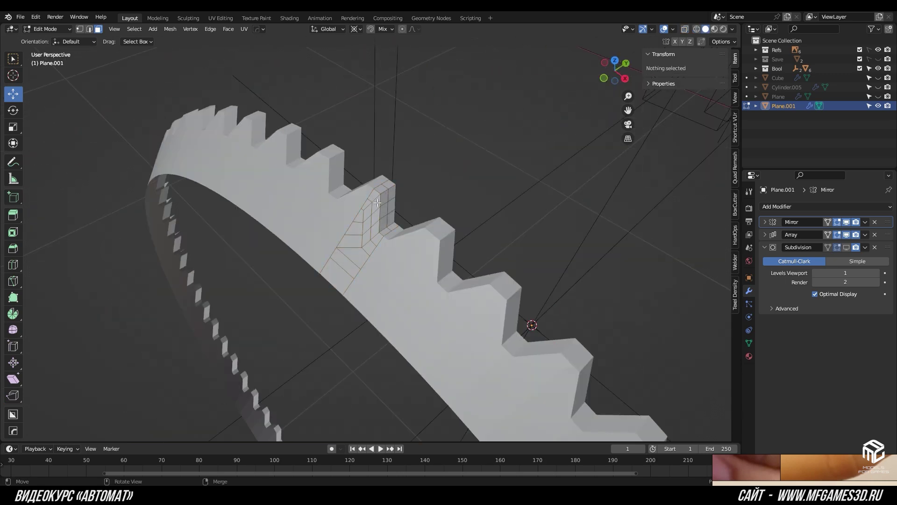
{"action": "left_click", "coordinate": [393, 200], "text": "alt"}
{"action": "key", "text": "1"}
{"action": "key", "text": "shift+d"}
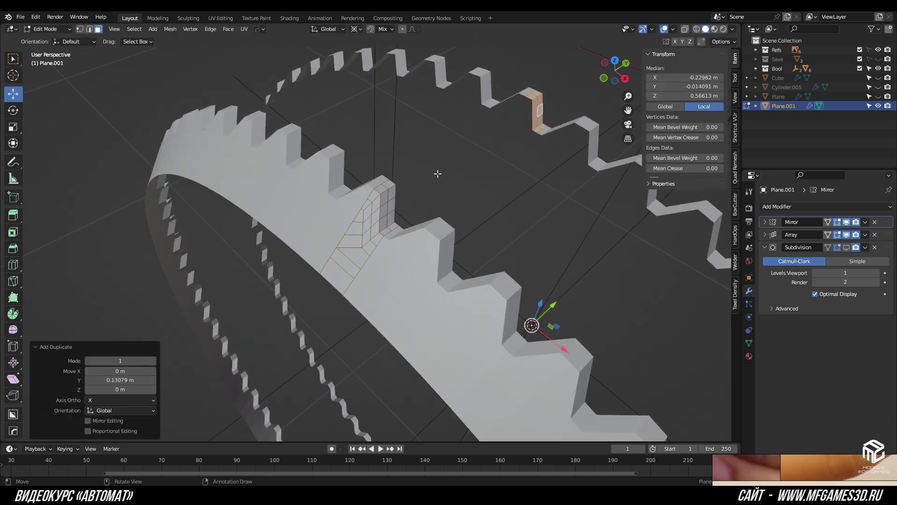
Step: Flatten the tooth's edge loop to 0 on Y, then merge its doubled vertices by distance
{"action": "right_click", "coordinate": [556, 115]}
{"action": "middle_click_drag", "start_coordinate": [555, 115], "coordinate": [526, 169]}
{"action": "key", "text": "g"}
{"action": "left_click", "coordinate": [526, 169]}
{"action": "left_click", "coordinate": [492, 166], "text": "alt"}
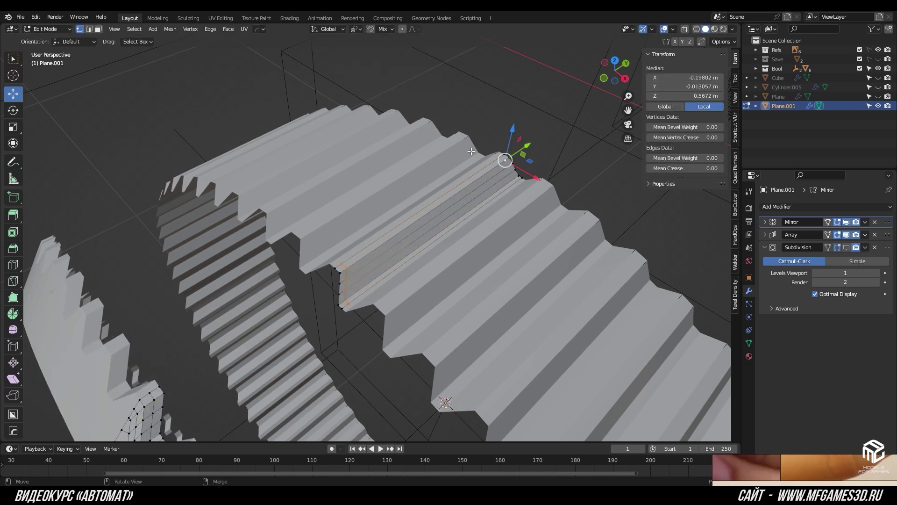
{"action": "key", "text": "s"}
{"action": "key", "text": "y"}
{"action": "key", "text": "0"}
{"action": "key", "text": "Return"}
{"action": "key", "text": "m"}
{"action": "left_click", "coordinate": [537, 166]}
Step: Merge by distance across the whole band, removing 2 doubled vertices, and return to Object Mode
{"action": "key", "text": "g"}
{"action": "left_click", "coordinate": [505, 161]}
{"action": "key", "text": "a"}
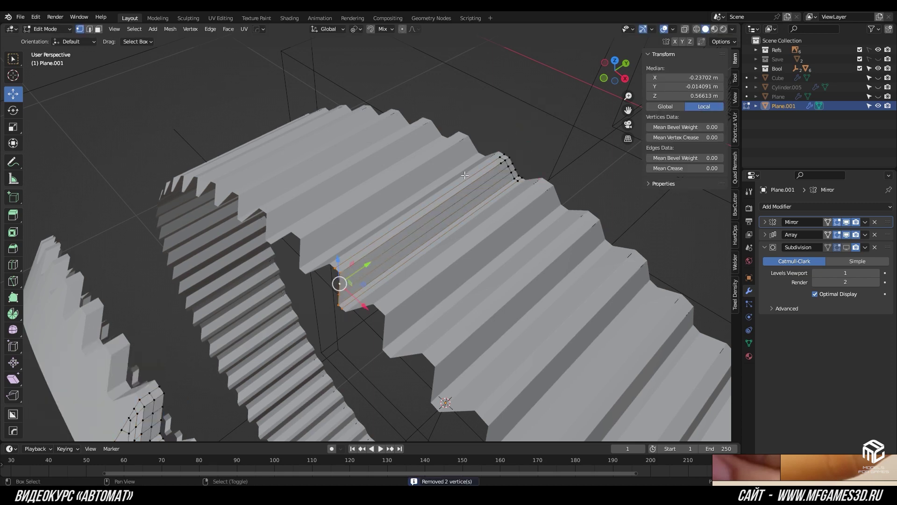
{"action": "scroll", "coordinate": [502, 168], "scroll_direction": "down", "scroll_amount": 5}
{"action": "key", "text": "m"}
{"action": "left_click", "coordinate": [501, 164]}
{"action": "key", "text": "KP_Decimal"}
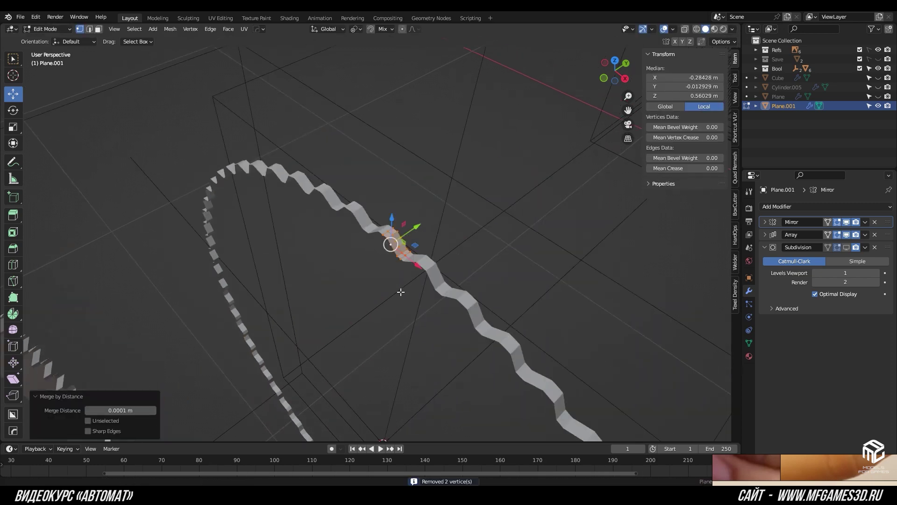
{"action": "key", "text": "2"}
{"action": "scroll", "coordinate": [433, 246], "scroll_direction": "up", "scroll_amount": 5}
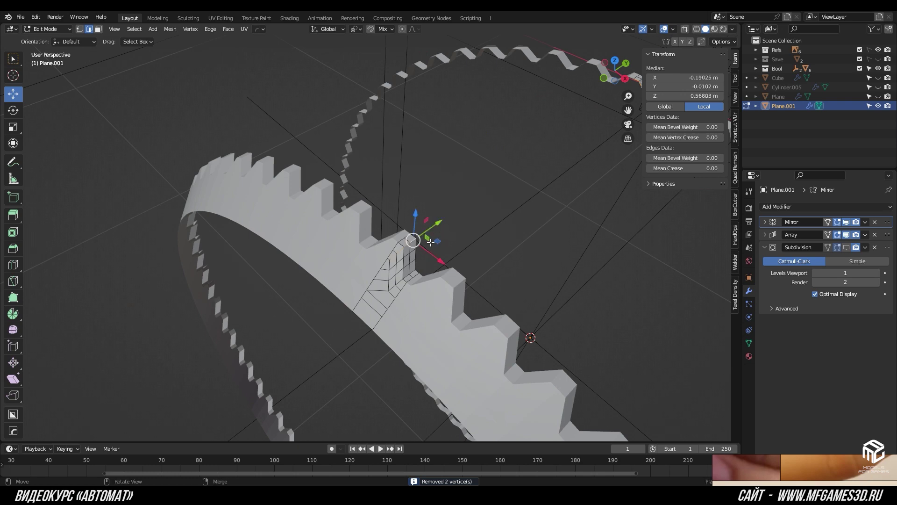
{"action": "middle_click_drag", "start_coordinate": [458, 240], "coordinate": [392, 241]}
{"action": "key", "text": "Tab"}
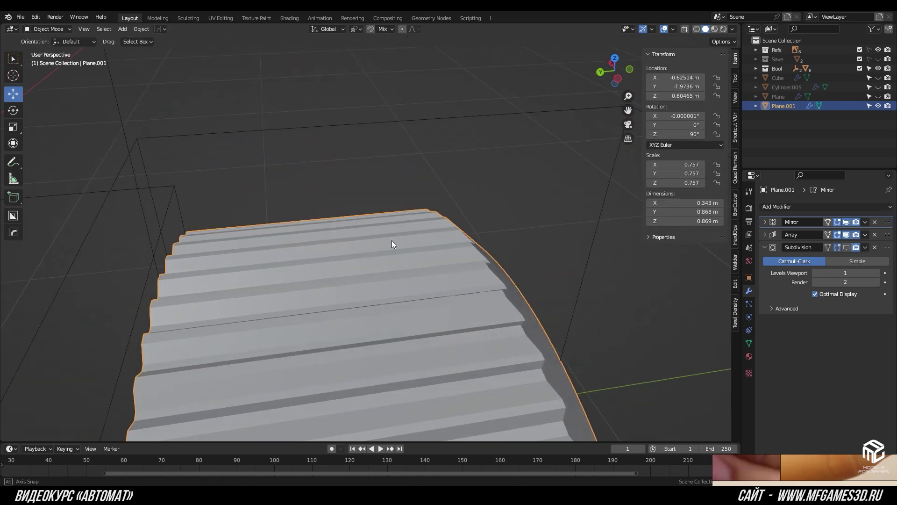
Step: Switch to Left view, enter Edit Mode on the ring, clear the selection and enable X-ray
{"action": "key", "text": "KP_1"}
{"action": "key", "text": "KP_3"}
{"action": "key", "text": "grave"}
{"action": "left_click", "coordinate": [349, 235]}
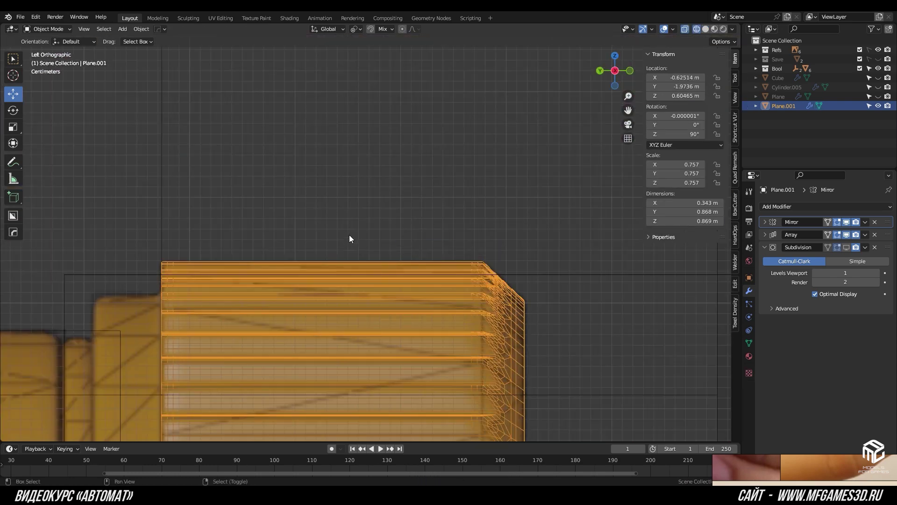
{"action": "scroll", "coordinate": [412, 151], "scroll_direction": "down", "scroll_amount": 3}
{"action": "mouse_move", "coordinate": [447, 307]}
{"action": "middle_mouse_down", "text": "shift"}
{"action": "mouse_move", "coordinate": [380, 194]}
{"action": "mouse_move", "coordinate": [444, 280]}
{"action": "middle_mouse_up", "text": "shift"}
{"action": "key", "text": "Tab"}
{"action": "scroll", "coordinate": [405, 254], "scroll_direction": "up", "scroll_amount": 1}
{"action": "mouse_move", "coordinate": [404, 254]}
{"action": "middle_mouse_down"}
{"action": "mouse_move", "coordinate": [467, 259]}
{"action": "mouse_move", "coordinate": [422, 216]}
{"action": "mouse_move", "coordinate": [388, 297]}
{"action": "mouse_move", "coordinate": [401, 256]}
{"action": "middle_mouse_up"}
{"action": "scroll", "coordinate": [423, 216], "scroll_direction": "up", "scroll_amount": 5}
{"action": "key", "text": "alt+a"}
{"action": "scroll", "coordinate": [387, 296], "scroll_direction": "down", "scroll_amount": 5}
{"action": "key", "text": "shift+z"}
Step: Box-select the band's end loop and move it along the Y axis
{"action": "left_click_drag", "start_coordinate": [424, 208], "coordinate": [626, 373]}
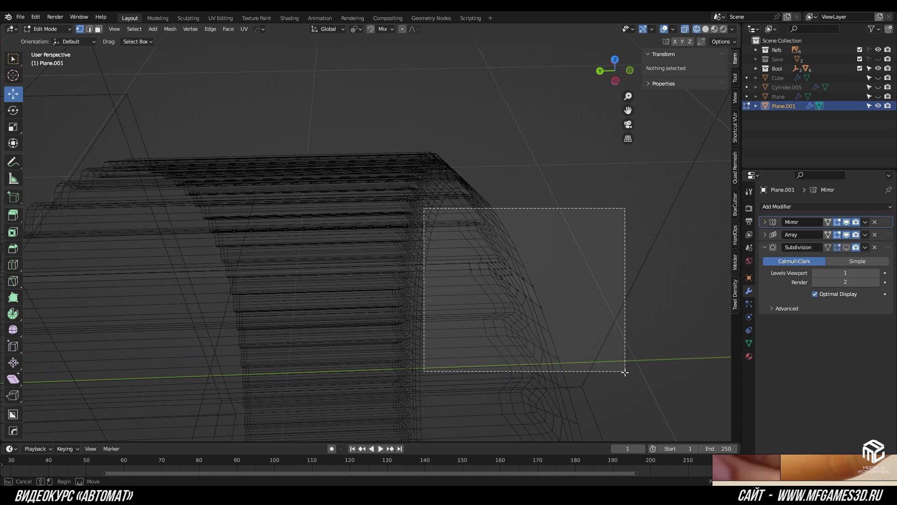
{"action": "left_click", "coordinate": [474, 331], "text": "alt"}
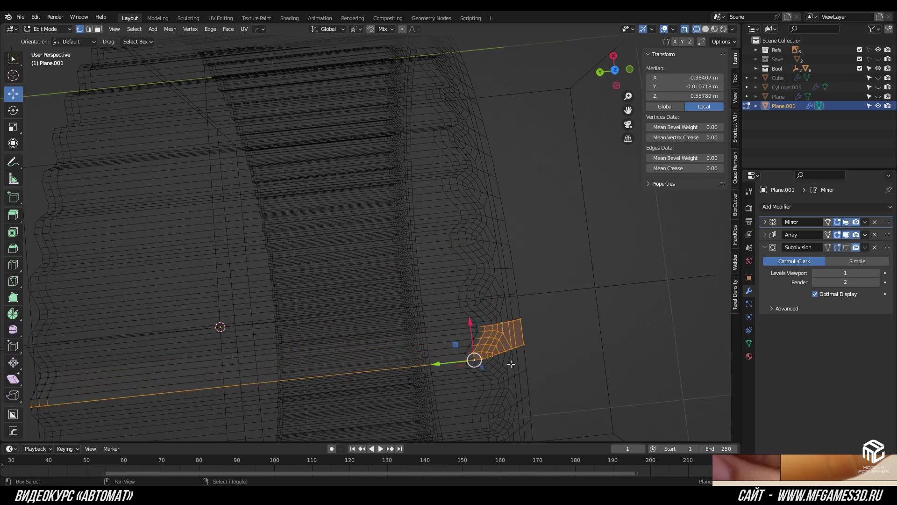
{"action": "scroll", "coordinate": [475, 349], "scroll_direction": "down", "scroll_amount": 3}
{"action": "middle_click_drag", "start_coordinate": [475, 350], "coordinate": [355, 299]}
{"action": "key", "text": "g"}
{"action": "key", "text": "y"}
{"action": "left_click", "coordinate": [327, 280]}
Step: Merge by distance removing 6 vertices, recalculate normals, and return to solid shading and Object Mode
{"action": "scroll", "coordinate": [327, 279], "scroll_direction": "down", "scroll_amount": 3}
{"action": "key", "text": "a"}
{"action": "key", "text": "m"}
{"action": "left_click", "coordinate": [330, 281]}
{"action": "key", "text": "shift+n"}
{"action": "mouse_move", "coordinate": [329, 280]}
{"action": "middle_mouse_down"}
{"action": "mouse_move", "coordinate": [469, 203]}
{"action": "mouse_move", "coordinate": [364, 231]}
{"action": "middle_mouse_up"}
{"action": "key", "text": "z"}
{"action": "left_click", "coordinate": [494, 198]}
{"action": "scroll", "coordinate": [421, 211], "scroll_direction": "up", "scroll_amount": 4}
{"action": "key", "text": "Tab"}
Step: Toggle the Subdivision viewport display, then select a rim vertex and view it from the left
{"action": "scroll", "coordinate": [367, 230], "scroll_direction": "down", "scroll_amount": 3}
{"action": "left_click", "coordinate": [846, 248]}
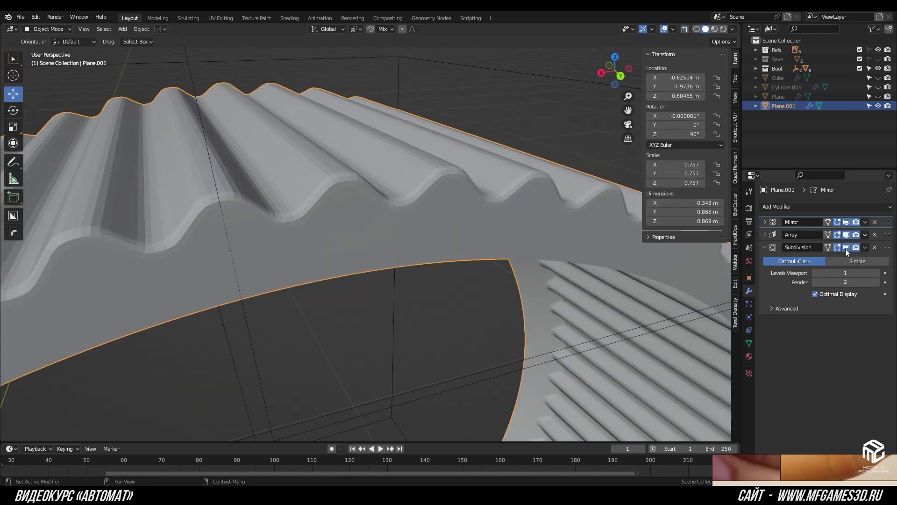
{"action": "left_click", "coordinate": [846, 249]}
{"action": "key", "text": "Tab"}
{"action": "mouse_move", "coordinate": [344, 177]}
{"action": "middle_mouse_down"}
{"action": "mouse_move", "coordinate": [317, 183]}
{"action": "mouse_move", "coordinate": [248, 154]}
{"action": "mouse_move", "coordinate": [242, 217]}
{"action": "middle_mouse_up"}
{"action": "key", "text": "alt+a"}
{"action": "left_click", "coordinate": [252, 220]}
{"action": "key", "text": "ctrl+KP_3"}
{"action": "scroll", "coordinate": [267, 229], "scroll_direction": "up", "scroll_amount": 3}
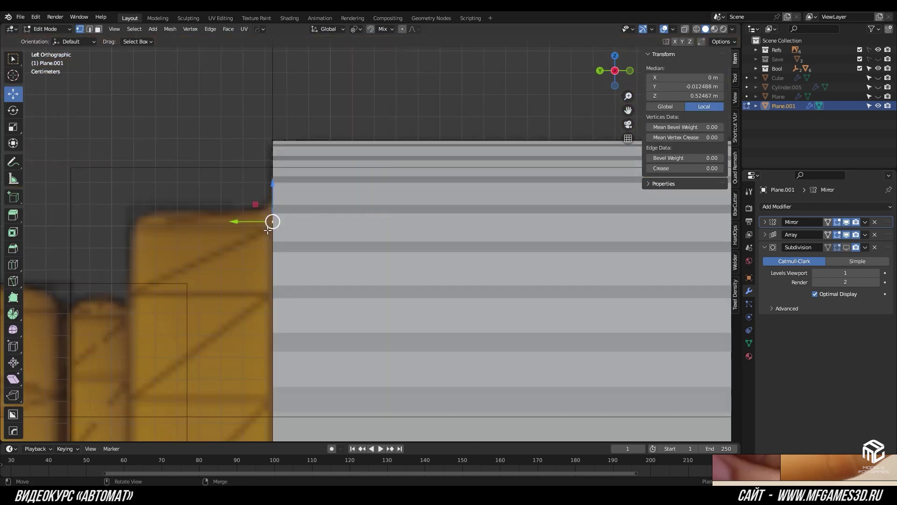
Step: Move the rim vertex along Y to the reference edge, then scale it around the 3D cursor excluding Y
{"action": "key", "text": "2"}
{"action": "key", "text": "g"}
{"action": "key", "text": "y"}
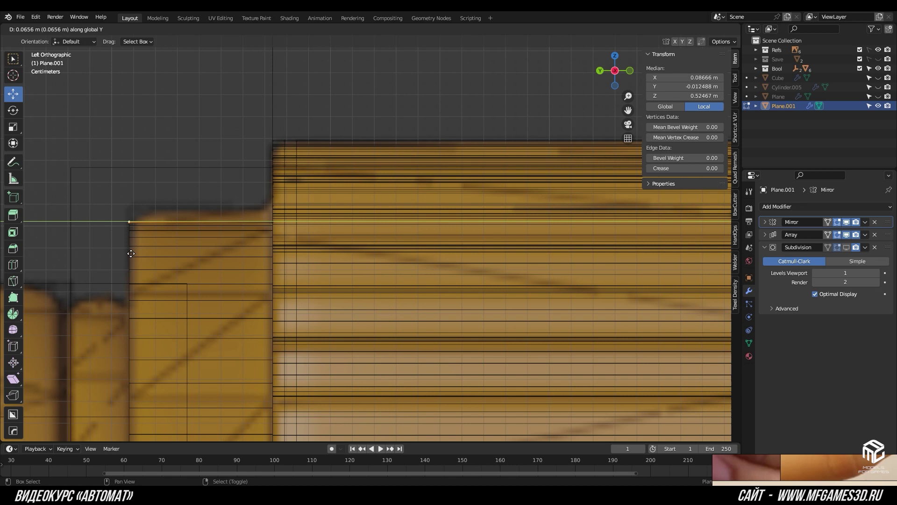
{"action": "scroll", "coordinate": [133, 254], "scroll_direction": "down", "scroll_amount": 2}
{"action": "left_click", "coordinate": [359, 262]}
{"action": "scroll", "coordinate": [359, 253], "scroll_direction": "up", "scroll_amount": 2}
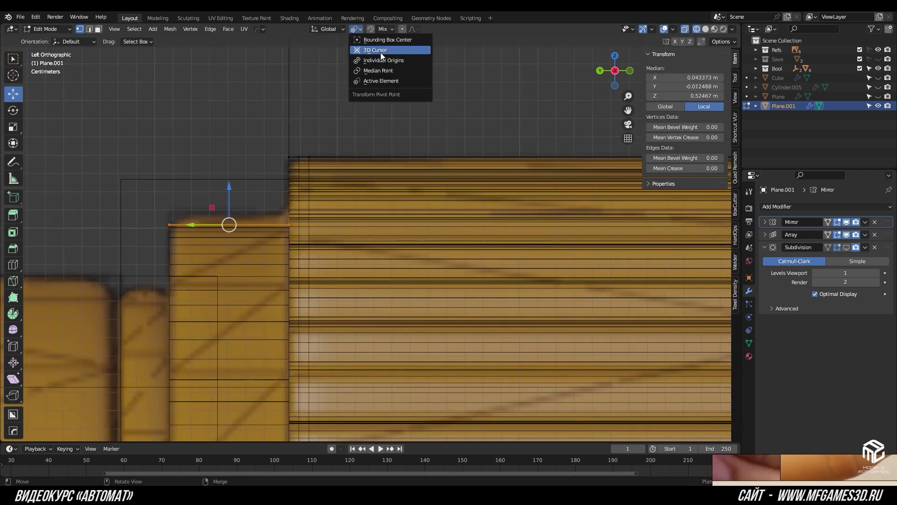
{"action": "left_click", "coordinate": [381, 50]}
{"action": "key", "text": "s"}
{"action": "key", "text": "shift+y"}
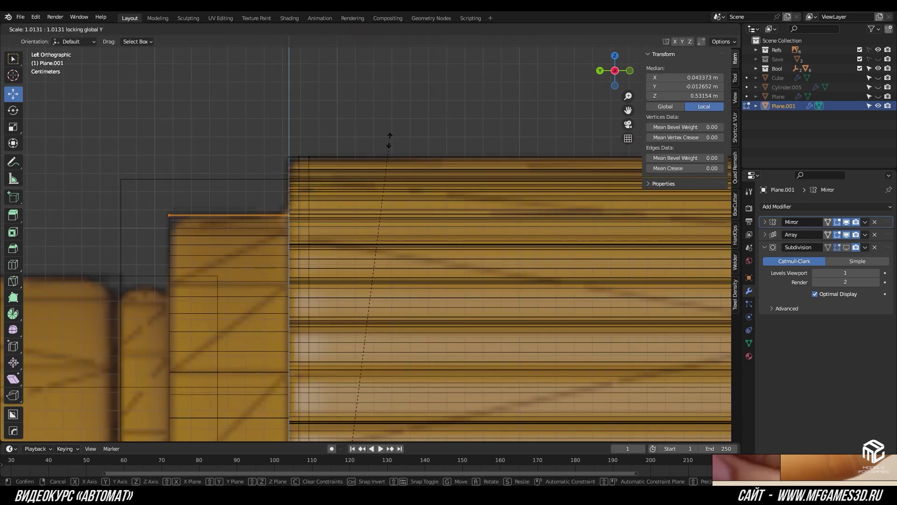
{"action": "left_click", "coordinate": [387, 140]}
Step: Dissolve the selected vertices and select the wall patch's bottom edge
{"action": "middle_click_drag", "start_coordinate": [387, 140], "coordinate": [435, 186]}
{"action": "key", "text": "z"}
{"action": "key", "text": "6"}
{"action": "key", "text": "KP_Decimal"}
{"action": "key", "text": "2"}
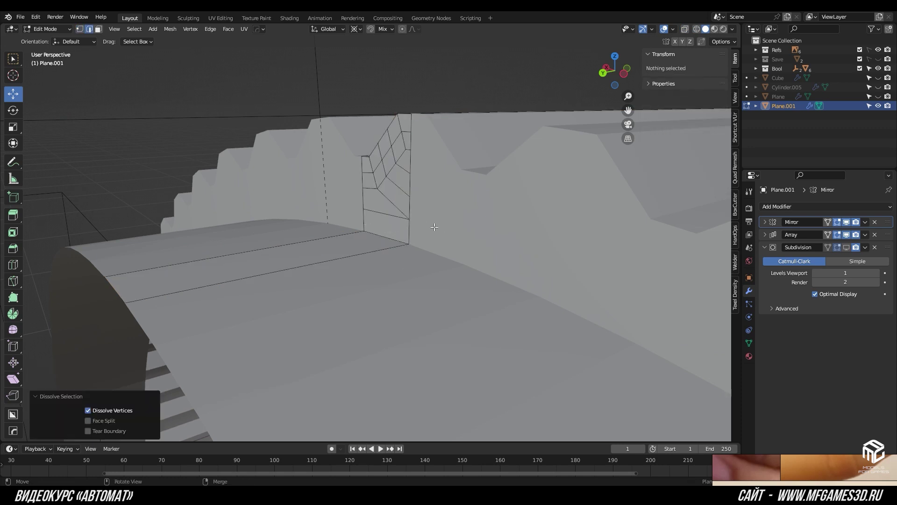
{"action": "left_click", "coordinate": [443, 207]}
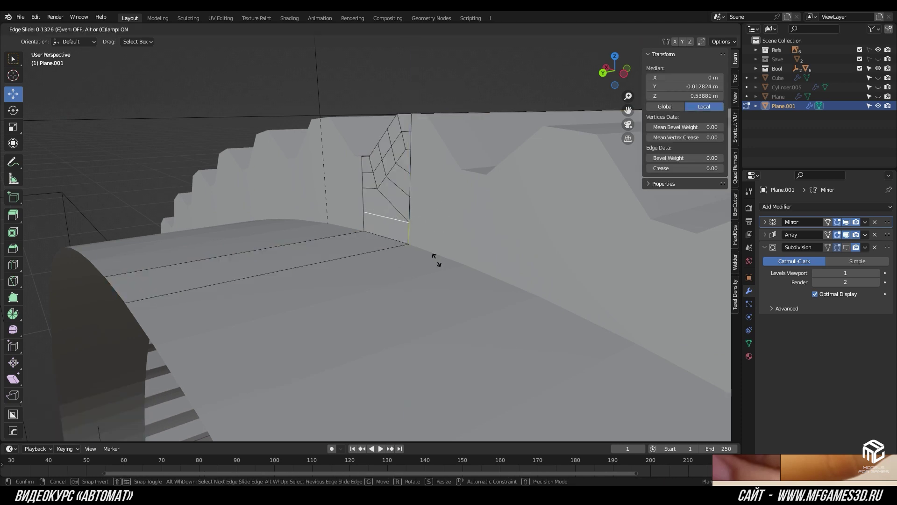
Step: Add a loop cut across the floor slid close to the wall, then view the ring in Object Mode
{"action": "key", "text": "ctrl+r"}
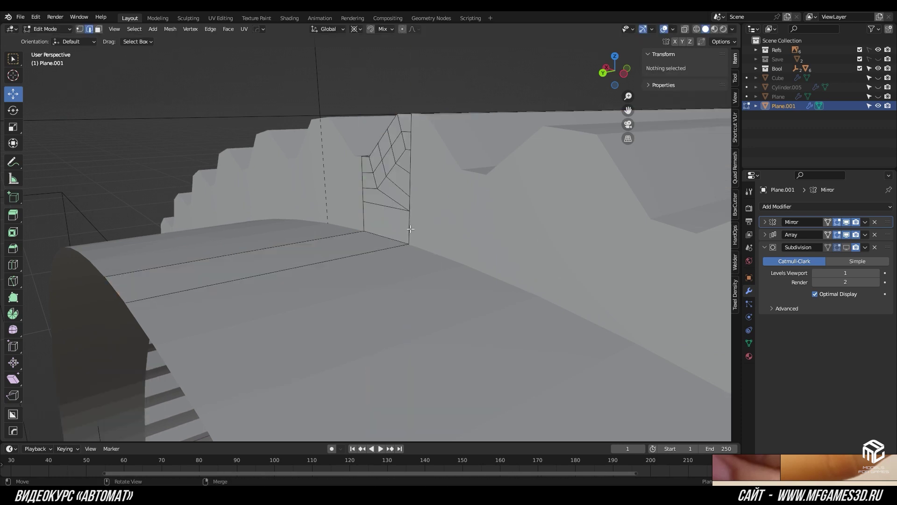
{"action": "key", "text": "ctrl+r"}
{"action": "left_click", "coordinate": [320, 239]}
{"action": "left_click", "coordinate": [409, 216]}
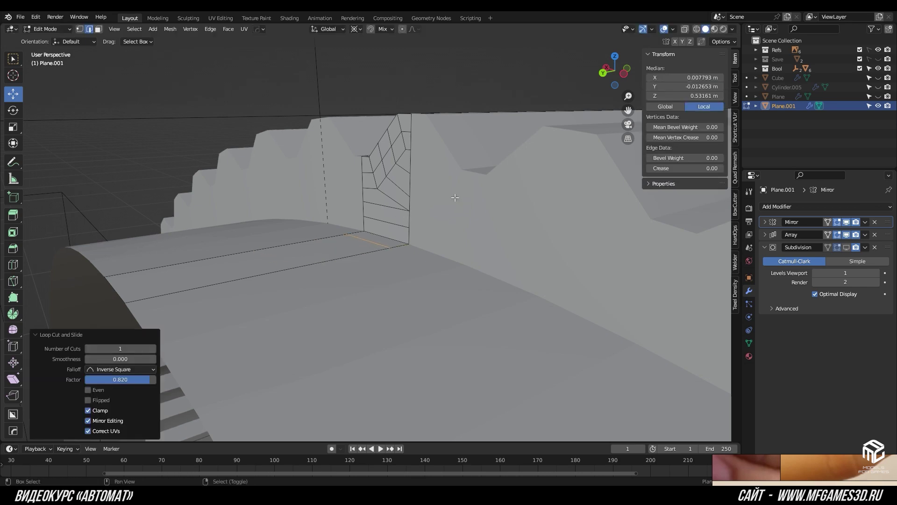
{"action": "middle_click_drag", "start_coordinate": [455, 195], "coordinate": [340, 228]}
{"action": "left_click", "coordinate": [368, 229]}
{"action": "key", "text": "Tab"}
{"action": "middle_click_drag", "start_coordinate": [701, 248], "coordinate": [543, 229]}
Step: Inspect the ring's top edge in Edit Mode and save 1P87.blend
{"action": "key", "text": "Tab"}
{"action": "scroll", "coordinate": [540, 231], "scroll_direction": "down", "scroll_amount": 5}
{"action": "middle_click_drag", "start_coordinate": [509, 268], "coordinate": [411, 231]}
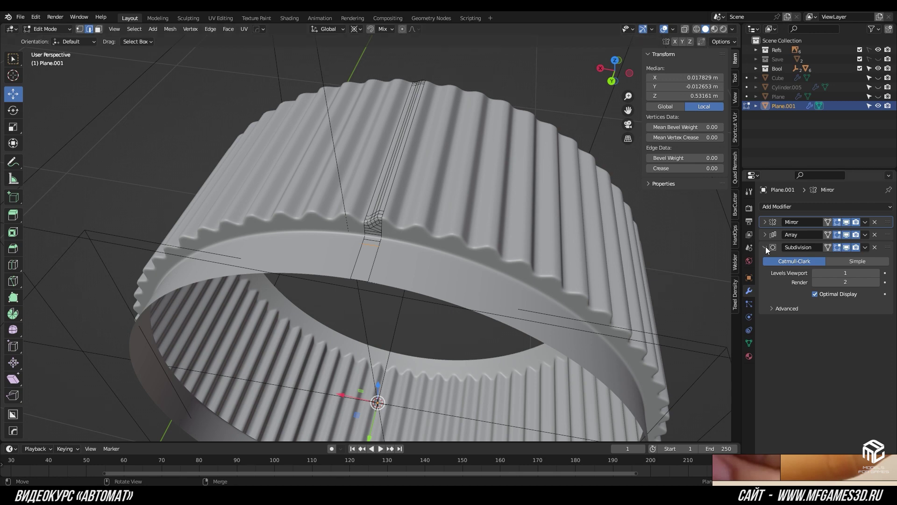
{"action": "middle_click_drag", "start_coordinate": [537, 243], "coordinate": [494, 215]}
{"action": "key", "text": "ctrl+s"}
{"action": "scroll", "coordinate": [493, 215], "scroll_direction": "up", "scroll_amount": 4}
{"action": "scroll", "coordinate": [494, 215], "scroll_direction": "up", "scroll_amount": 2}
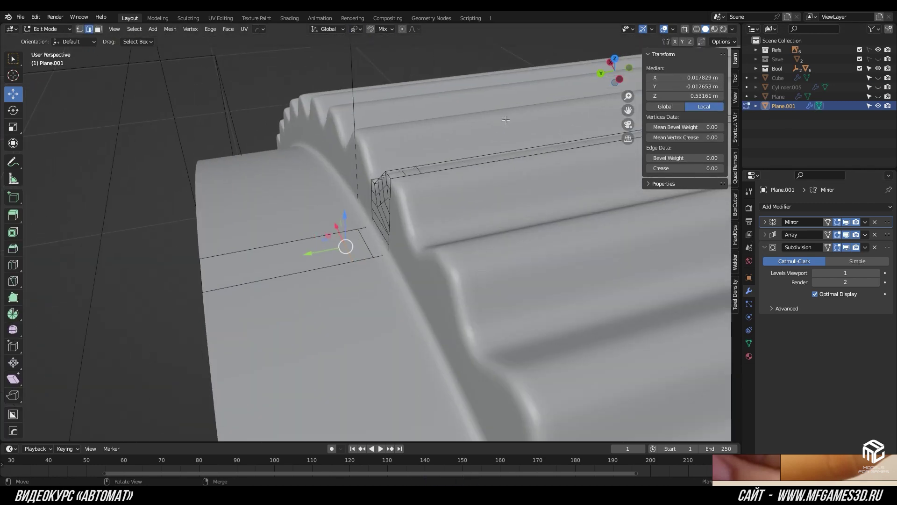
Step: Hide the side panel, merge the selected edge loop by distance, and inspect the ring in Object Mode
{"action": "key", "text": "n"}
{"action": "middle_click_drag", "start_coordinate": [506, 120], "coordinate": [411, 204]}
{"action": "scroll", "coordinate": [411, 204], "scroll_direction": "up", "scroll_amount": 3}
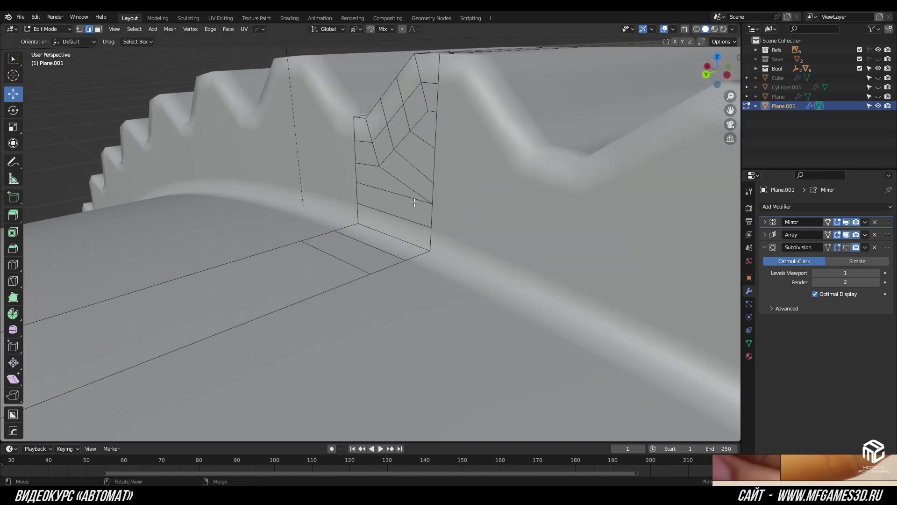
{"action": "left_click", "coordinate": [470, 187]}
{"action": "key", "text": "Tab"}
{"action": "scroll", "coordinate": [451, 180], "scroll_direction": "down", "scroll_amount": 5}
{"action": "middle_click_drag", "start_coordinate": [451, 180], "coordinate": [854, 262]}
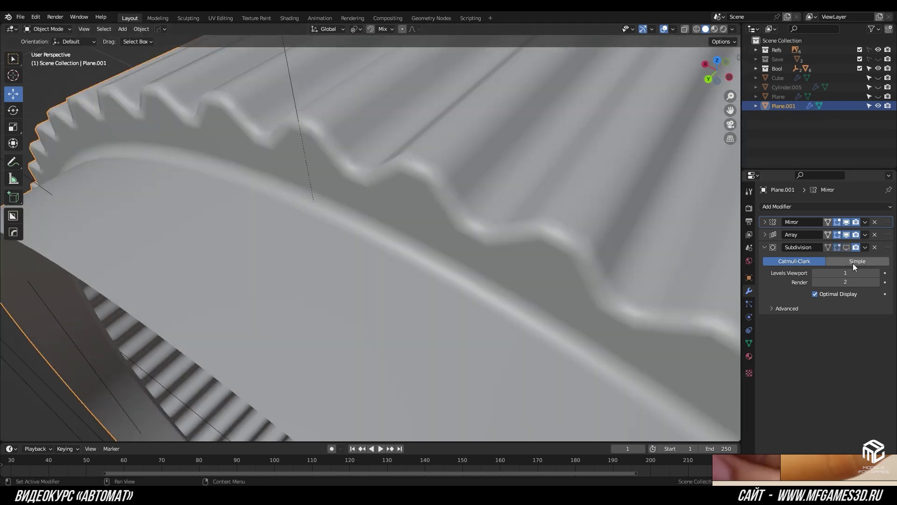
{"action": "scroll", "coordinate": [393, 234], "scroll_direction": "up", "scroll_amount": 3}
{"action": "mouse_move", "coordinate": [394, 231]}
{"action": "middle_mouse_down"}
{"action": "mouse_move", "coordinate": [433, 205]}
{"action": "mouse_move", "coordinate": [379, 212]}
{"action": "mouse_move", "coordinate": [355, 241]}
{"action": "middle_mouse_up"}
Step: In X-ray, hide the selected faces and nudge the band vertices 0.000494 m along Y
{"action": "key", "text": "Tab"}
{"action": "key", "text": "shift+z"}
{"action": "key", "text": "h"}
{"action": "key", "text": "g"}
{"action": "key", "text": "y"}
{"action": "left_click", "coordinate": [404, 226]}
{"action": "key", "text": "ctrl+z"}
{"action": "key", "text": "g"}
{"action": "key", "text": "y"}
{"action": "left_click", "coordinate": [361, 239]}
Step: View the ring from front and left, re-enter Edit Mode and turn off X-ray
{"action": "key", "text": "KP_1"}
{"action": "key", "text": "ctrl+KP_3"}
{"action": "key", "text": "Tab"}
{"action": "scroll", "coordinate": [352, 188], "scroll_direction": "down", "scroll_amount": 1}
{"action": "key", "text": "Tab"}
{"action": "key", "text": "alt+z"}
{"action": "mouse_move", "coordinate": [352, 189]}
{"action": "middle_mouse_down"}
{"action": "mouse_move", "coordinate": [328, 195]}
{"action": "mouse_move", "coordinate": [365, 171]}
{"action": "middle_mouse_up"}
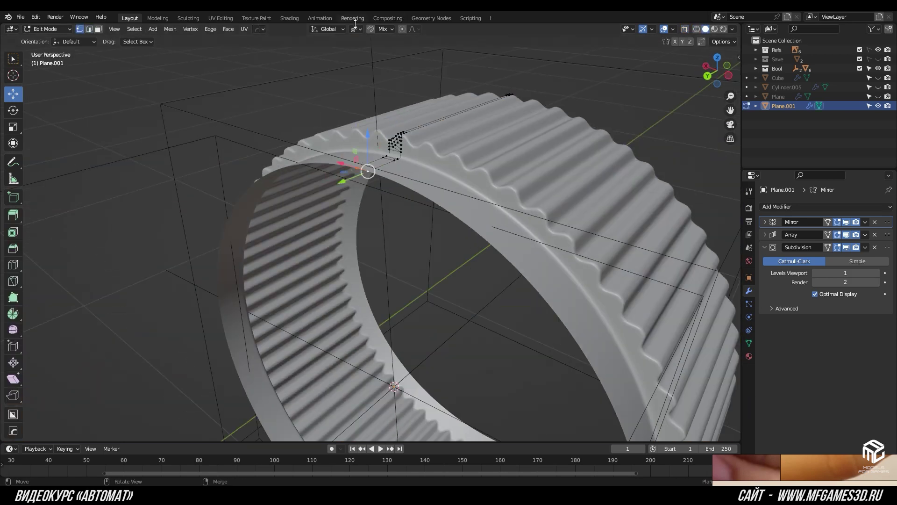
Step: Extrude the selected rim region and shrink the new strip to about 0.86
{"action": "key", "text": "e"}
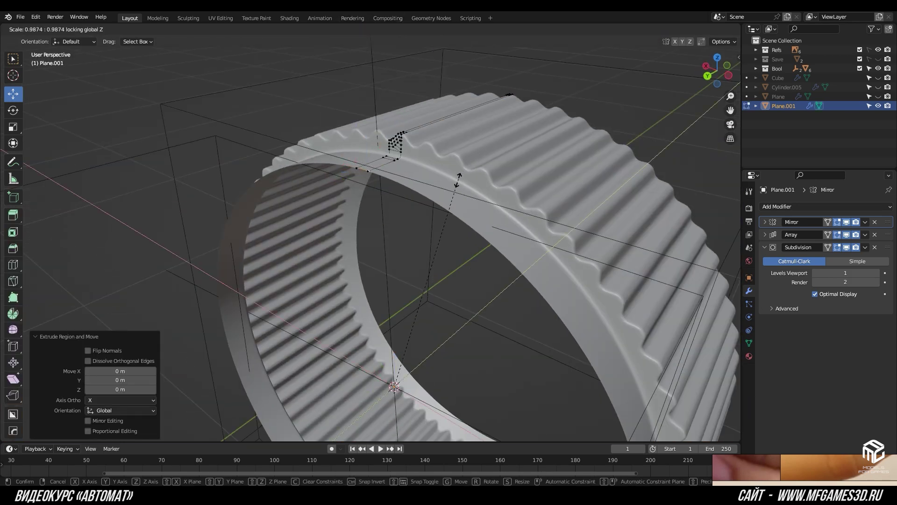
{"action": "left_click", "coordinate": [460, 176]}
{"action": "scroll", "coordinate": [557, 188], "scroll_direction": "up", "scroll_amount": 3}
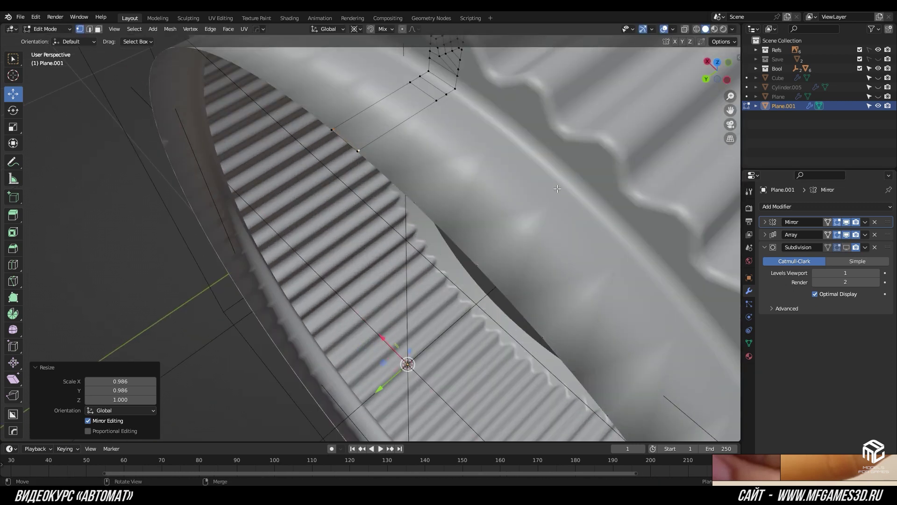
{"action": "key", "text": "ctrl+z"}
{"action": "left_click", "coordinate": [568, 176]}
{"action": "middle_click_drag", "start_coordinate": [568, 176], "coordinate": [423, 214]}
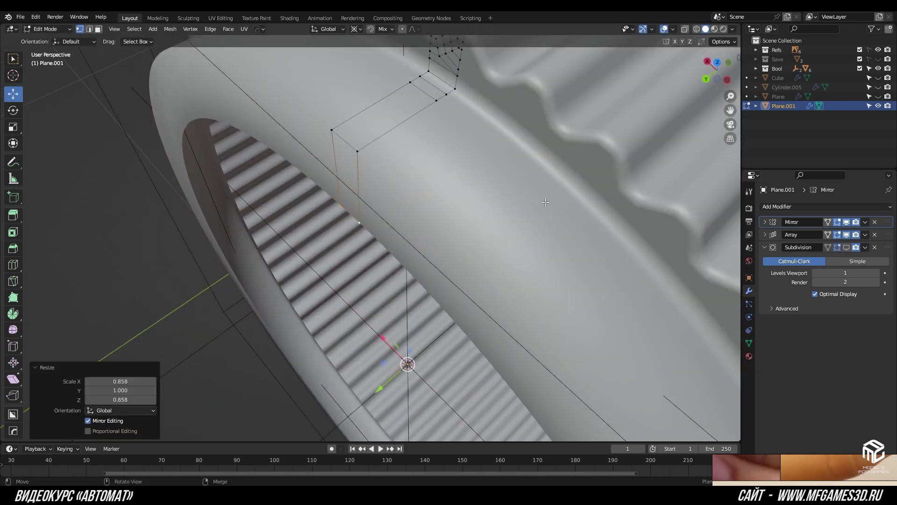
Step: Add an edge loop across the extruded strip and slide it lower along Z
{"action": "key", "text": "ctrl+r"}
{"action": "left_click", "coordinate": [451, 194]}
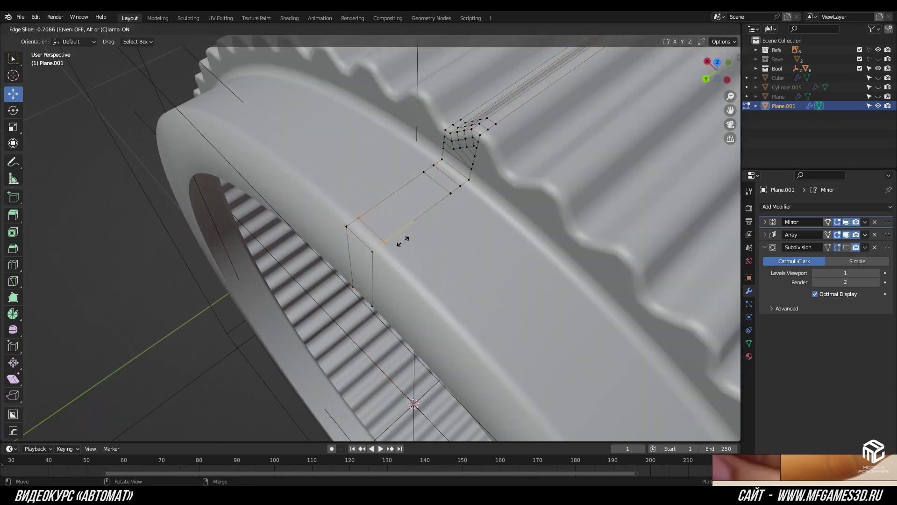
{"action": "left_click", "coordinate": [403, 241]}
{"action": "middle_click_drag", "start_coordinate": [403, 242], "coordinate": [384, 182]}
{"action": "key", "text": "g"}
{"action": "key", "text": "z"}
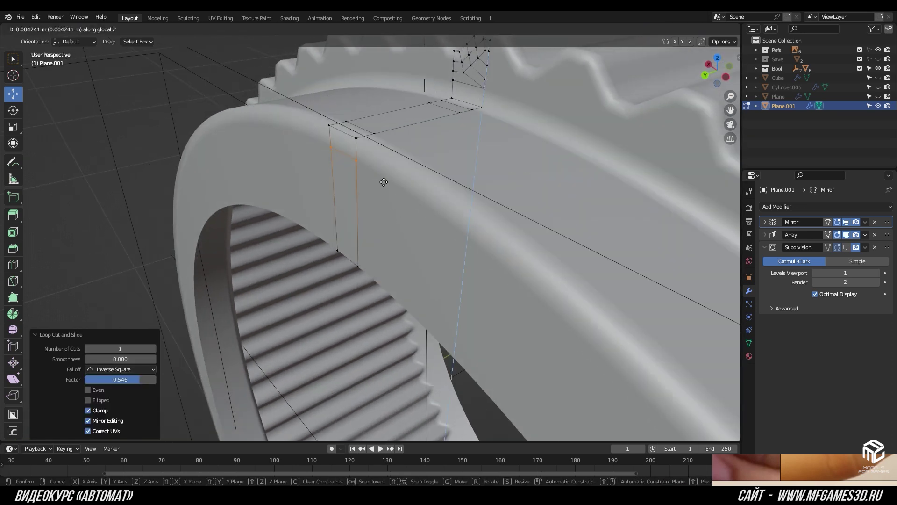
{"action": "left_click", "coordinate": [364, 194]}
{"action": "left_click", "coordinate": [373, 140]}
{"action": "middle_click_drag", "start_coordinate": [373, 139], "coordinate": [383, 178]}
Step: Select the whole mesh, return to Object Mode and save the file
{"action": "key", "text": "a"}
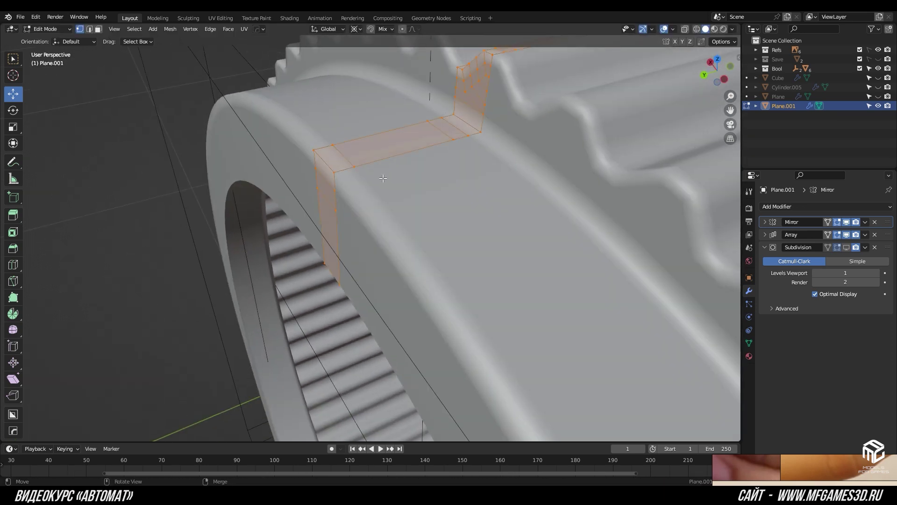
{"action": "left_click", "coordinate": [376, 174]}
{"action": "key", "text": "Tab"}
{"action": "mouse_move", "coordinate": [526, 259]}
{"action": "middle_mouse_down"}
{"action": "mouse_move", "coordinate": [379, 229]}
{"action": "mouse_move", "coordinate": [450, 213]}
{"action": "middle_mouse_up"}
{"action": "key", "text": "ctrl+s"}
{"action": "scroll", "coordinate": [450, 214], "scroll_direction": "down", "scroll_amount": 3}
{"action": "mouse_move", "coordinate": [554, 213]}
{"action": "middle_mouse_down"}
{"action": "mouse_move", "coordinate": [470, 196]}
{"action": "mouse_move", "coordinate": [411, 196]}
{"action": "middle_mouse_up"}
Step: Back in Edit Mode, dissolve the selected edge and add a centred loop cut
{"action": "key", "text": "Tab"}
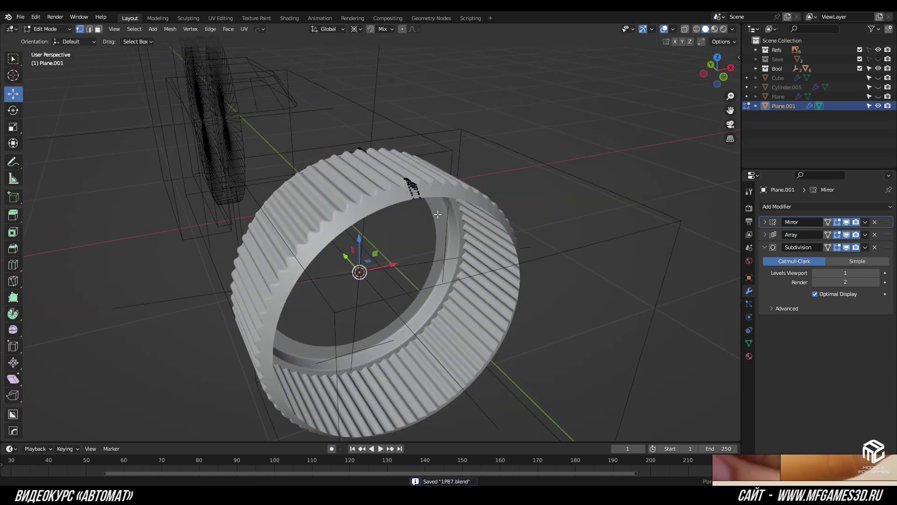
{"action": "scroll", "coordinate": [194, 226], "scroll_direction": "up", "scroll_amount": 4}
{"action": "middle_click_drag", "start_coordinate": [195, 226], "coordinate": [395, 220]}
{"action": "scroll", "coordinate": [395, 220], "scroll_direction": "up", "scroll_amount": 4}
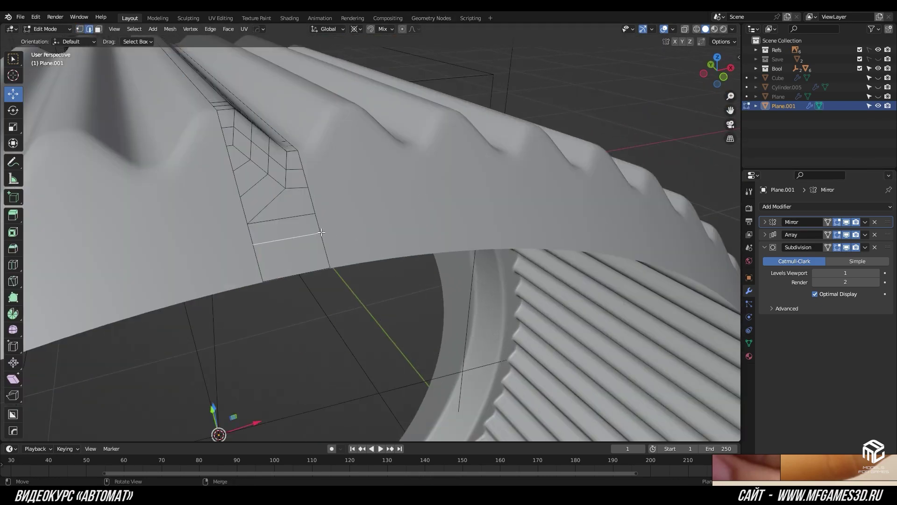
{"action": "key", "text": "ctrl+x"}
{"action": "key", "text": "ctrl+r"}
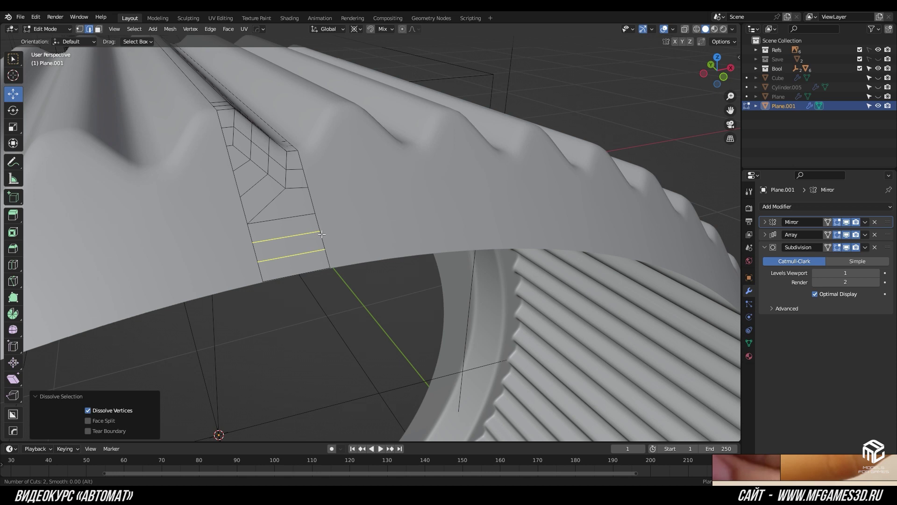
{"action": "left_click", "coordinate": [322, 234]}
{"action": "right_click", "coordinate": [322, 233]}
{"action": "middle_click_drag", "start_coordinate": [323, 234], "coordinate": [478, 227]}
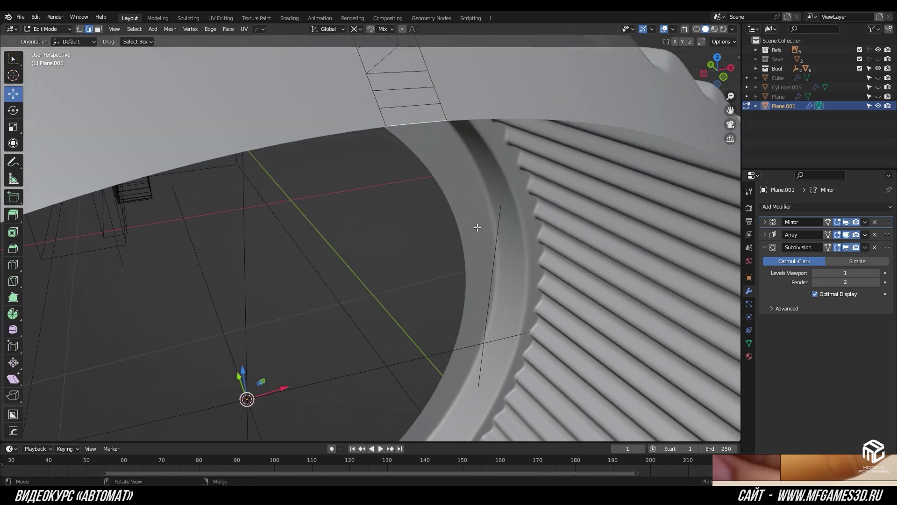
Step: Extrude the ring's inner edge in place and scale the opening inward to 0.731
{"action": "key", "text": "e"}
{"action": "right_click", "coordinate": [539, 219]}
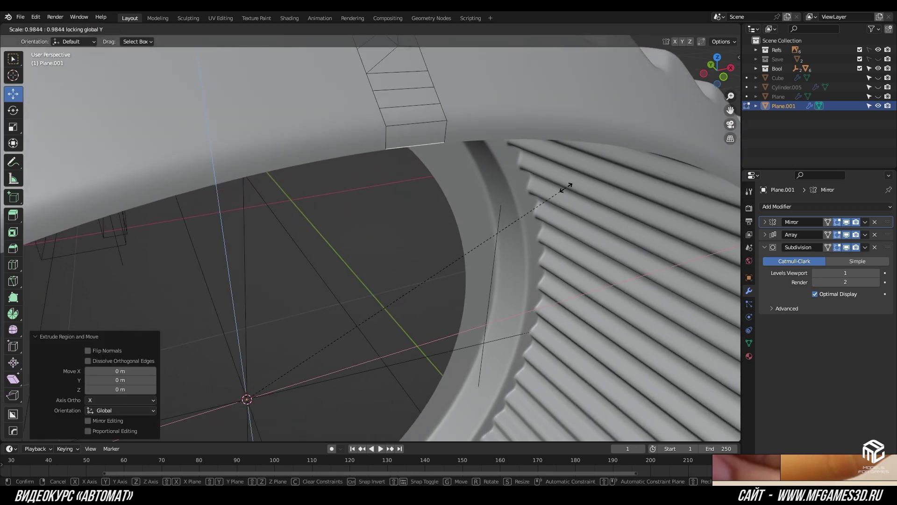
{"action": "left_click", "coordinate": [565, 187]}
{"action": "key", "text": "s"}
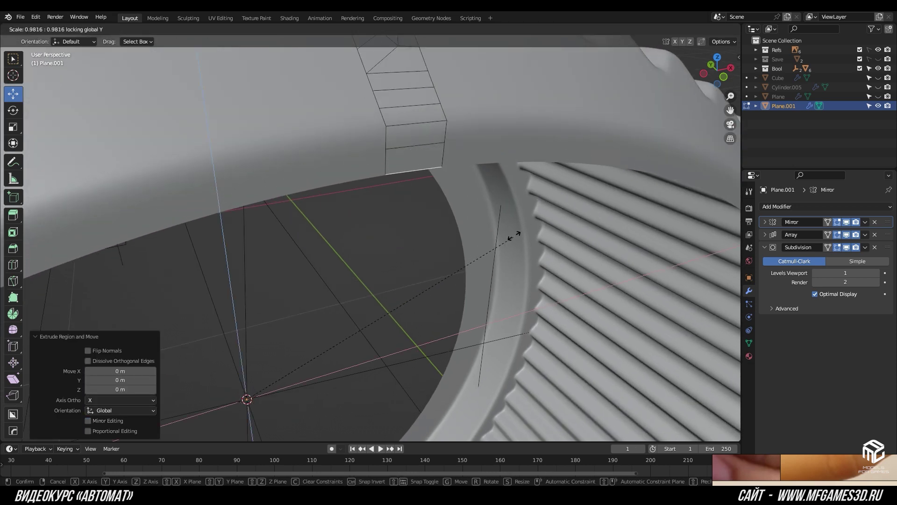
{"action": "left_click", "coordinate": [511, 237]}
{"action": "scroll", "coordinate": [514, 232], "scroll_direction": "down", "scroll_amount": 5}
{"action": "key", "text": "ctrl+z"}
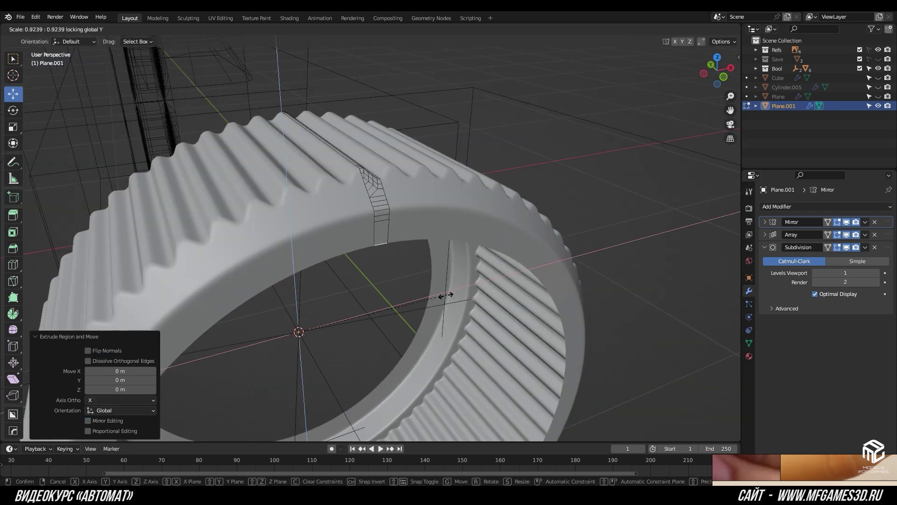
{"action": "left_click", "coordinate": [421, 318]}
{"action": "scroll", "coordinate": [435, 211], "scroll_direction": "up", "scroll_amount": 3}
{"action": "scroll", "coordinate": [432, 197], "scroll_direction": "up", "scroll_amount": 2}
Step: Extrude the inner edge again, scale it to 0 around the 3D cursor, and merge centre vertices
{"action": "key", "text": "e"}
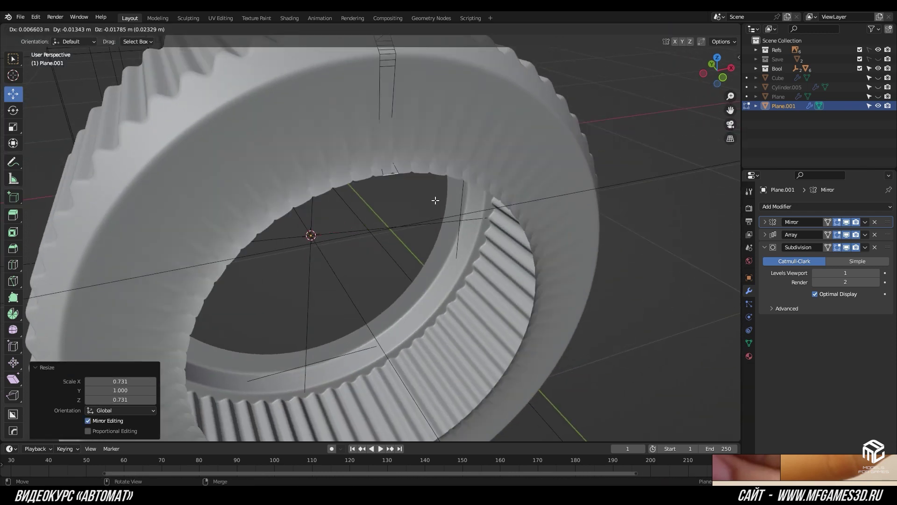
{"action": "right_click", "coordinate": [436, 200]}
{"action": "left_click", "coordinate": [365, 82]}
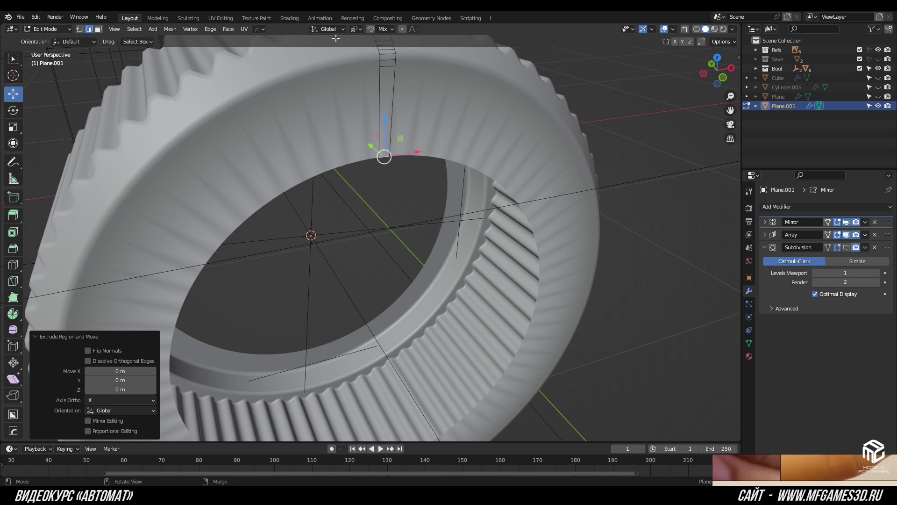
{"action": "left_click", "coordinate": [371, 50]}
{"action": "type", "text": "s0"}
{"action": "key", "text": "Return"}
{"action": "key", "text": "m"}
{"action": "left_click", "coordinate": [391, 135]}
{"action": "scroll", "coordinate": [391, 135], "scroll_direction": "down", "scroll_amount": 5}
Step: Move Empty.001 into the Scene Collection and hide the Bool collection
{"action": "key", "text": "Tab"}
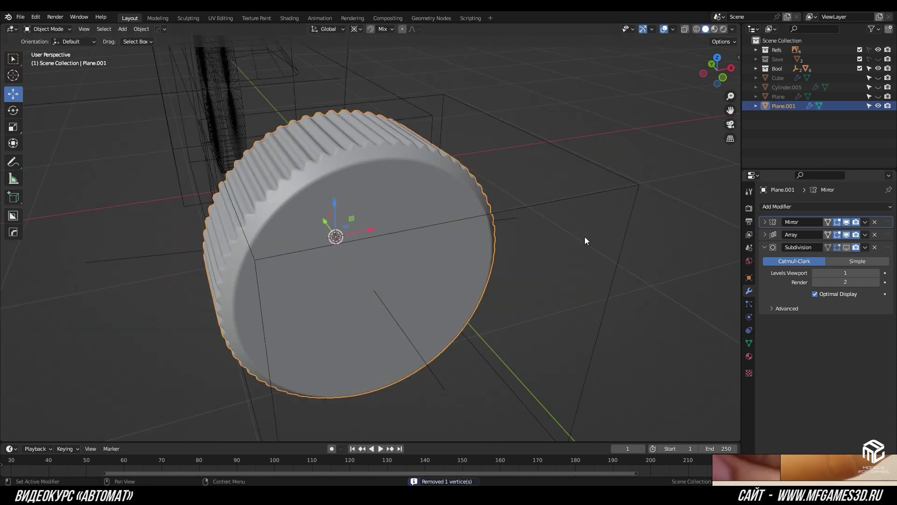
{"action": "middle_click_drag", "start_coordinate": [571, 243], "coordinate": [514, 233]}
{"action": "left_click", "coordinate": [880, 70]}
{"action": "mouse_move", "coordinate": [655, 220]}
{"action": "middle_mouse_down"}
{"action": "mouse_move", "coordinate": [599, 218]}
{"action": "mouse_move", "coordinate": [353, 82]}
{"action": "middle_mouse_up"}
{"action": "left_click", "coordinate": [345, 75]}
{"action": "key", "text": "m"}
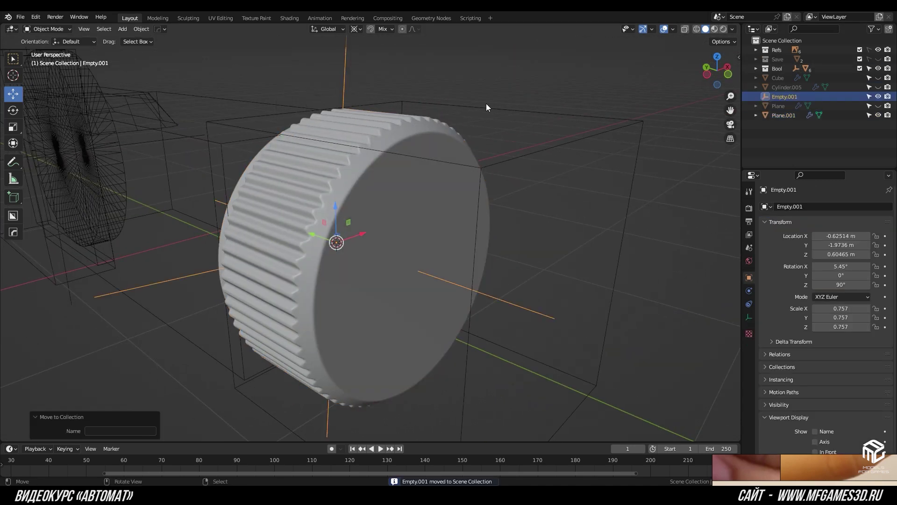
{"action": "left_click", "coordinate": [878, 69]}
Step: Switch to front wireframe view and enter Edit Mode on the gear cap Plane.001
{"action": "middle_click_drag", "start_coordinate": [624, 201], "coordinate": [538, 149]}
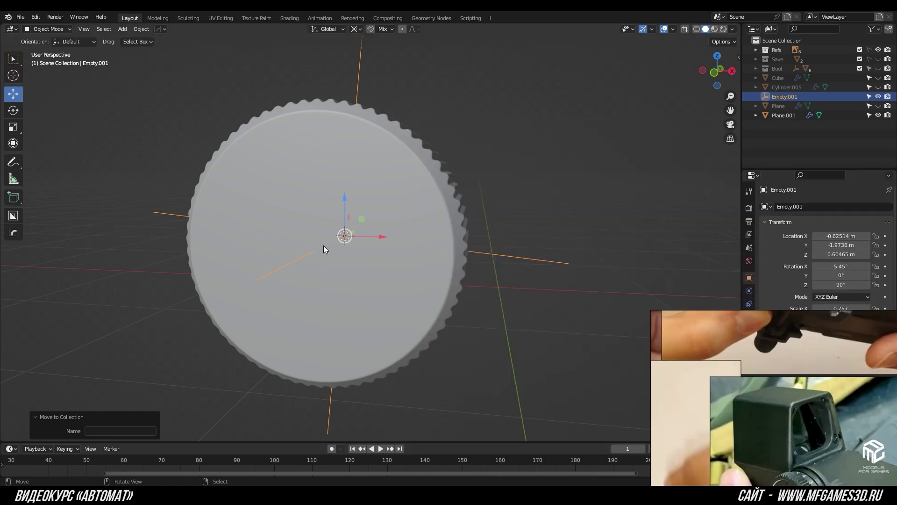
{"action": "middle_click_drag", "start_coordinate": [324, 246], "coordinate": [388, 250]}
{"action": "key", "text": "KP_1"}
{"action": "key", "text": "z"}
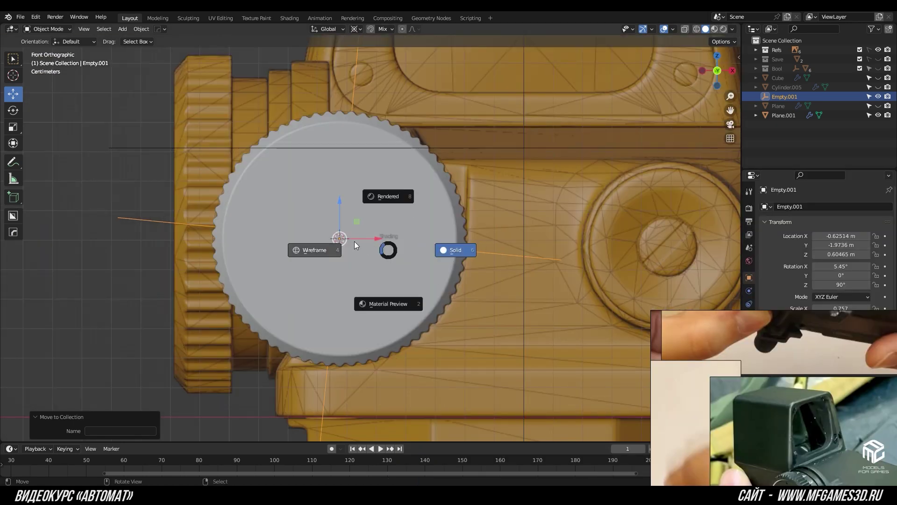
{"action": "left_click", "coordinate": [354, 241]}
{"action": "left_click", "coordinate": [423, 229]}
{"action": "key", "text": "Tab"}
Step: Box-select the cap's vertices, then return to solid shading in front view
{"action": "left_click_drag", "start_coordinate": [305, 229], "coordinate": [366, 277]}
{"action": "right_click", "coordinate": [407, 221]}
{"action": "key", "text": "Escape"}
{"action": "key", "text": "ctrl+KP_1"}
{"action": "key", "text": "z"}
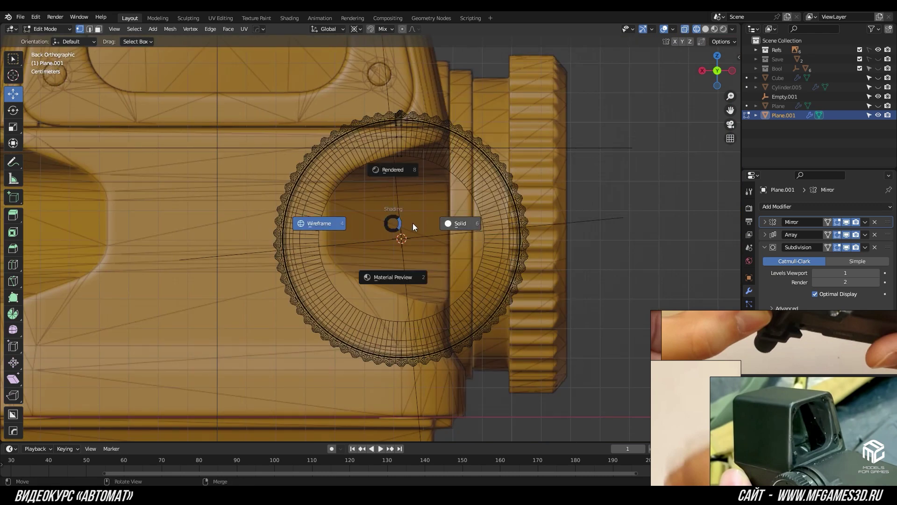
{"action": "left_click", "coordinate": [413, 223]}
{"action": "middle_click_drag", "start_coordinate": [413, 223], "coordinate": [432, 188]}
{"action": "key", "text": "KP_3"}
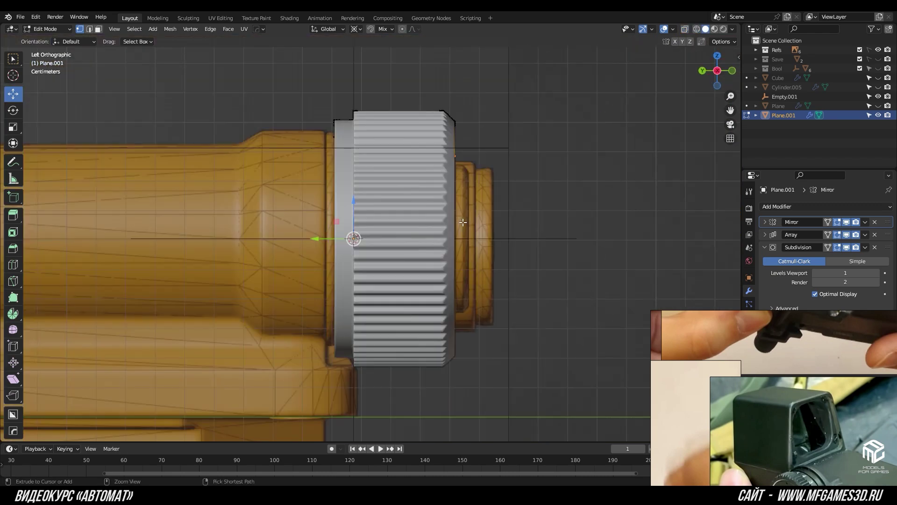
{"action": "key", "text": "KP_1"}
{"action": "middle_click_drag", "start_coordinate": [522, 223], "coordinate": [463, 222], "text": "shift"}
Step: Scale the ring to 0.889, hide viewport Subdivision, extrude it back and scale to 0.920
{"action": "scroll", "coordinate": [511, 193], "scroll_direction": "up", "scroll_amount": 2}
{"action": "key", "text": "shift+z"}
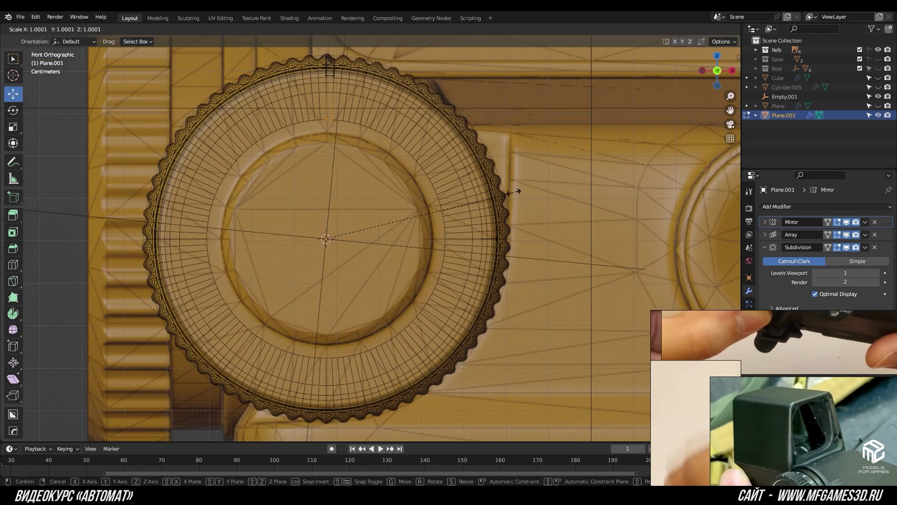
{"action": "left_click", "coordinate": [406, 185]}
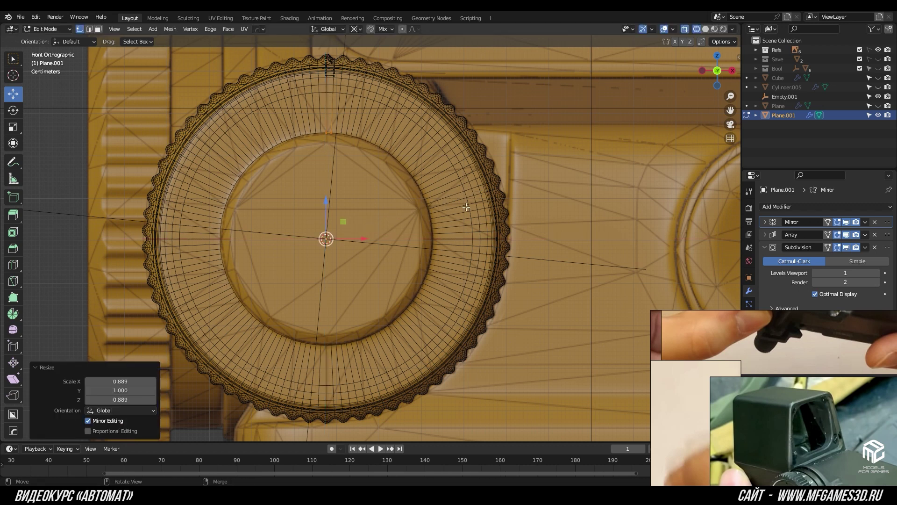
{"action": "key", "text": "ctrl+KP_3"}
{"action": "scroll", "coordinate": [321, 192], "scroll_direction": "up", "scroll_amount": 3}
{"action": "left_click", "coordinate": [846, 247]}
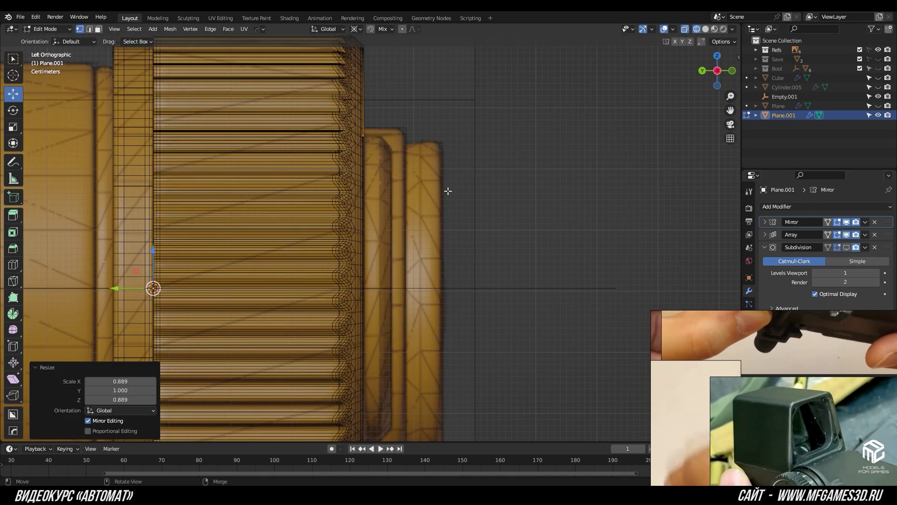
{"action": "left_click", "coordinate": [477, 196]}
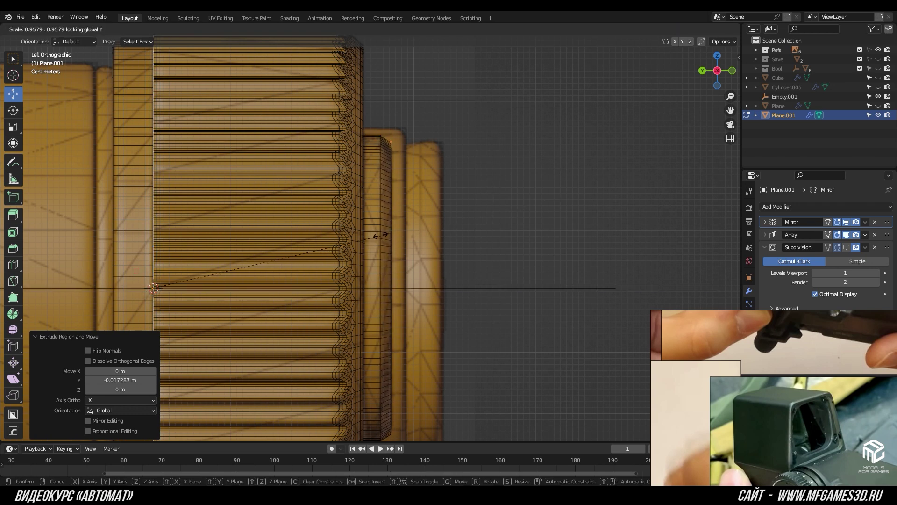
{"action": "left_click", "coordinate": [201, 310]}
Step: Turn off see-through view and select the vertical edge path on the strip
{"action": "scroll", "coordinate": [190, 280], "scroll_direction": "down", "scroll_amount": 5}
{"action": "middle_click_drag", "start_coordinate": [190, 280], "coordinate": [280, 251]}
{"action": "key", "text": "z"}
{"action": "left_click", "coordinate": [511, 231]}
{"action": "middle_click_drag", "start_coordinate": [434, 263], "coordinate": [399, 198]}
{"action": "left_click", "coordinate": [399, 198], "text": "ctrl"}
{"action": "left_click", "coordinate": [390, 96], "text": "ctrl"}
{"action": "left_click", "coordinate": [355, 28]}
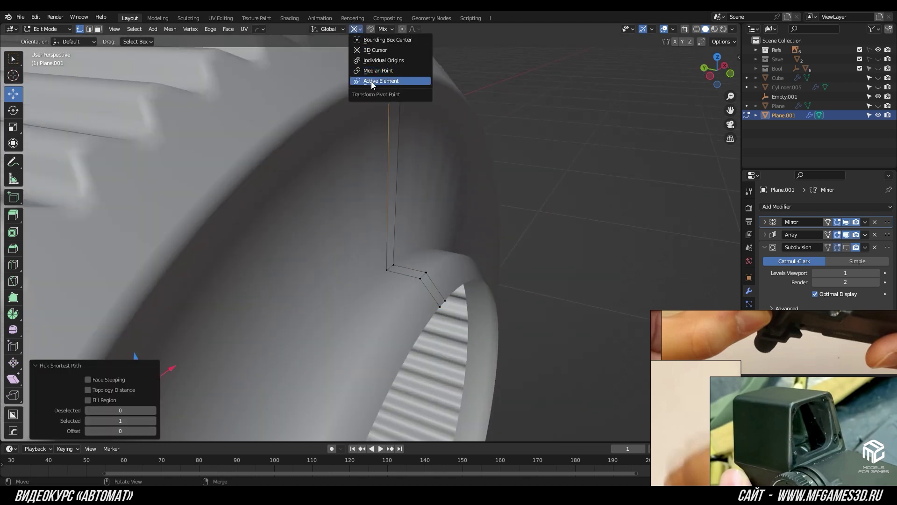
Step: Set the pivot to the active element, save, and slide the strip's edge loop vertically
{"action": "left_click", "coordinate": [390, 80]}
{"action": "key", "text": "ctrl+s"}
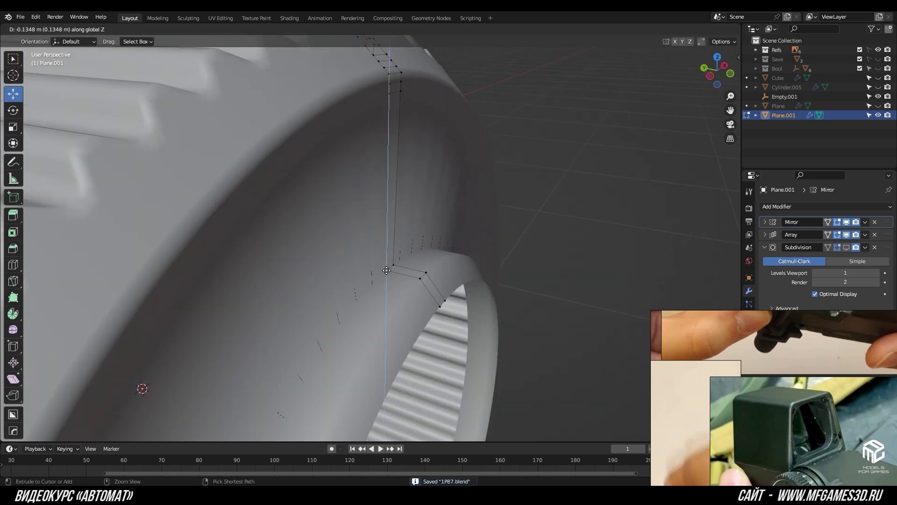
{"action": "mouse_move", "coordinate": [388, 270]}
{"action": "middle_mouse_down"}
{"action": "mouse_move", "coordinate": [290, 280]}
{"action": "mouse_move", "coordinate": [297, 275]}
{"action": "middle_mouse_up"}
{"action": "left_click", "coordinate": [295, 262]}
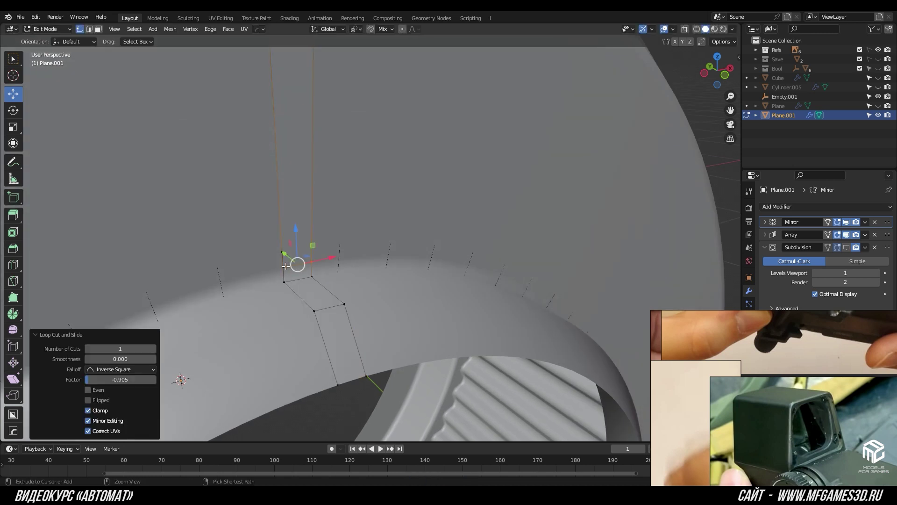
{"action": "scroll", "coordinate": [282, 268], "scroll_direction": "up", "scroll_amount": 4}
{"action": "left_click_drag", "start_coordinate": [311, 177], "coordinate": [312, 174]}
{"action": "left_click", "coordinate": [308, 209]}
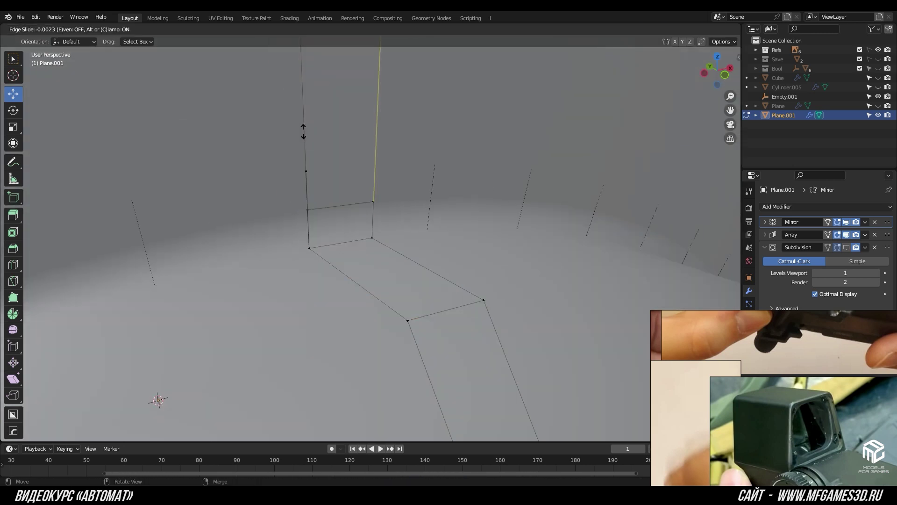
{"action": "left_click", "coordinate": [344, 93]}
{"action": "mouse_move", "coordinate": [344, 92]}
{"action": "middle_mouse_down"}
{"action": "mouse_move", "coordinate": [412, 203]}
{"action": "mouse_move", "coordinate": [423, 250]}
{"action": "middle_mouse_up"}
Step: Select the whole strip and merge its overlapping vertices by distance
{"action": "key", "text": "a"}
{"action": "key", "text": "m"}
{"action": "left_click", "coordinate": [411, 203]}
{"action": "key", "text": "alt+a"}
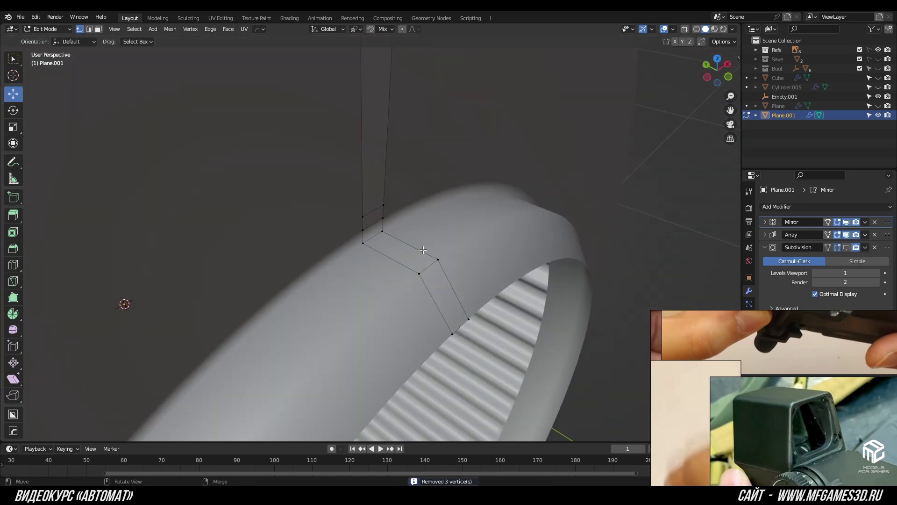
Step: Add four evenly centred cuts across the strip plus another centred loop cut
{"action": "left_click", "coordinate": [419, 247]}
{"action": "right_click", "coordinate": [419, 247]}
{"action": "key", "text": "ctrl+r"}
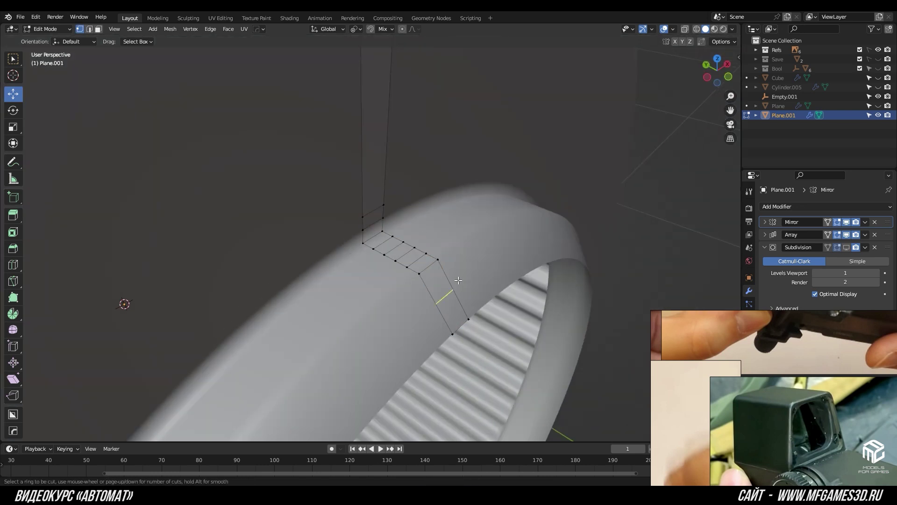
{"action": "left_click", "coordinate": [457, 278]}
{"action": "right_click", "coordinate": [457, 279]}
{"action": "scroll", "coordinate": [441, 296], "scroll_direction": "down", "scroll_amount": 3}
Step: Try dissolving profile-strip edges, undoing both dissolves
{"action": "key", "text": "Tab"}
{"action": "mouse_move", "coordinate": [441, 296]}
{"action": "middle_mouse_down"}
{"action": "mouse_move", "coordinate": [452, 265]}
{"action": "mouse_move", "coordinate": [514, 261]}
{"action": "mouse_move", "coordinate": [377, 273]}
{"action": "middle_mouse_up"}
{"action": "key", "text": "Tab"}
{"action": "scroll", "coordinate": [377, 273], "scroll_direction": "up", "scroll_amount": 5}
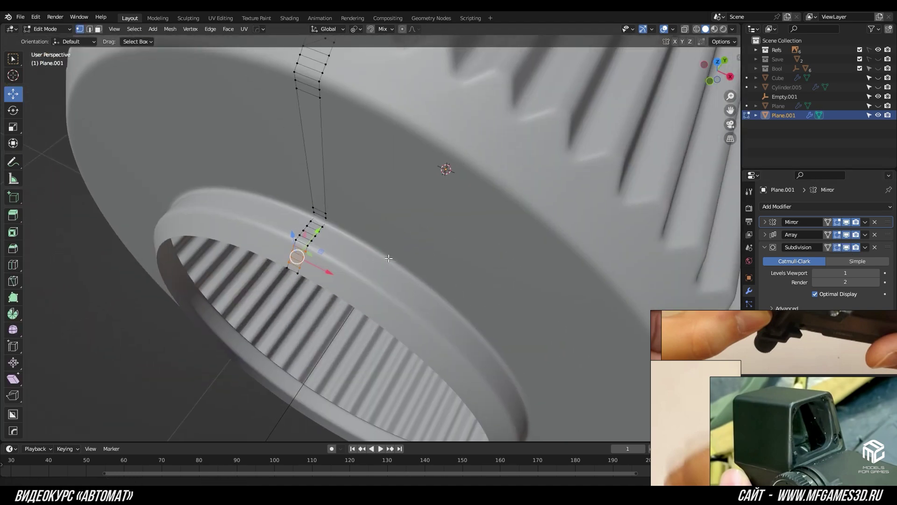
{"action": "middle_click_drag", "start_coordinate": [327, 233], "coordinate": [279, 212]}
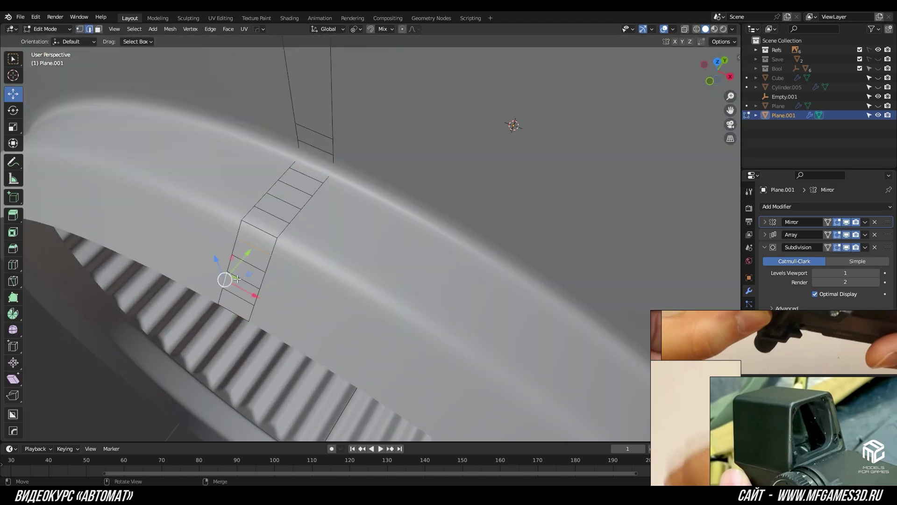
{"action": "key", "text": "ctrl+x"}
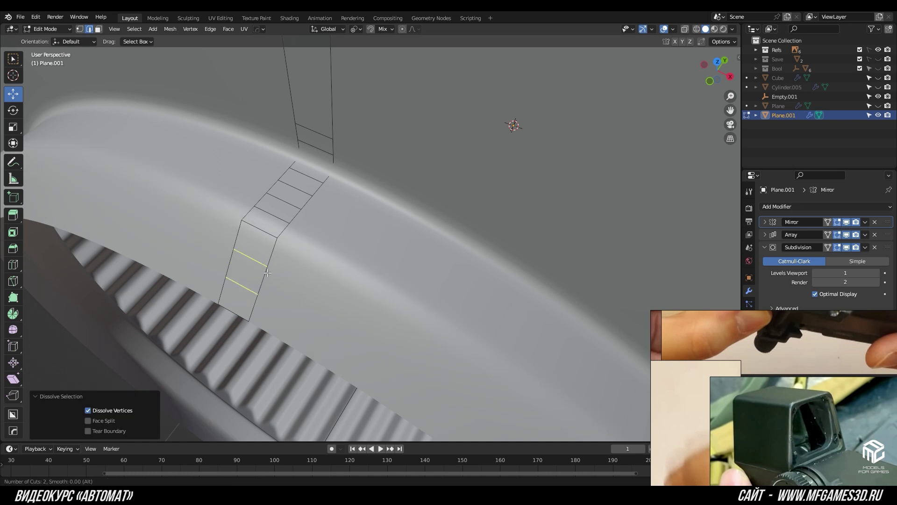
{"action": "key", "text": "ctrl+z"}
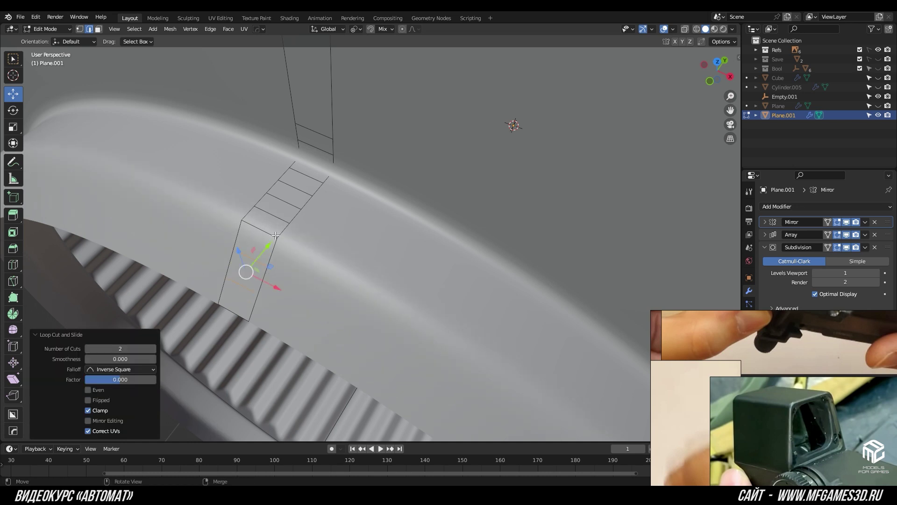
{"action": "left_click", "coordinate": [279, 207]}
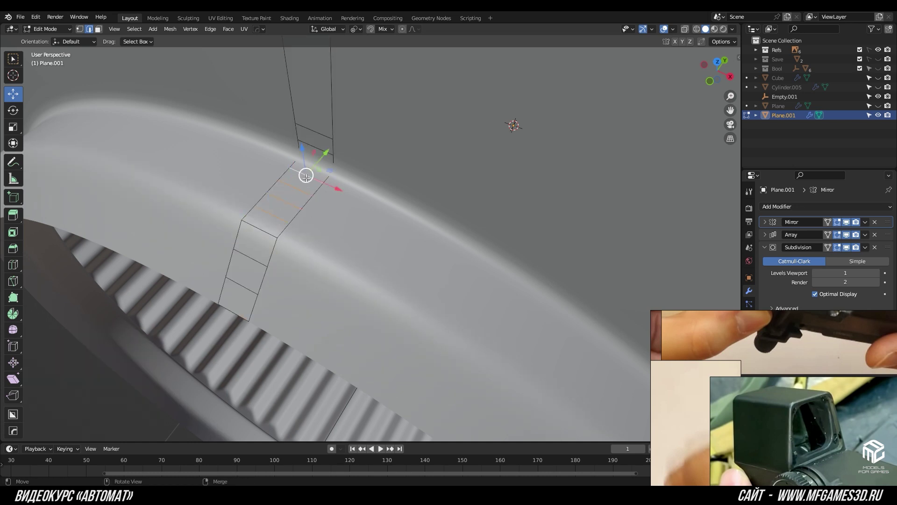
{"action": "key", "text": "ctrl+x"}
{"action": "key", "text": "ctrl+z"}
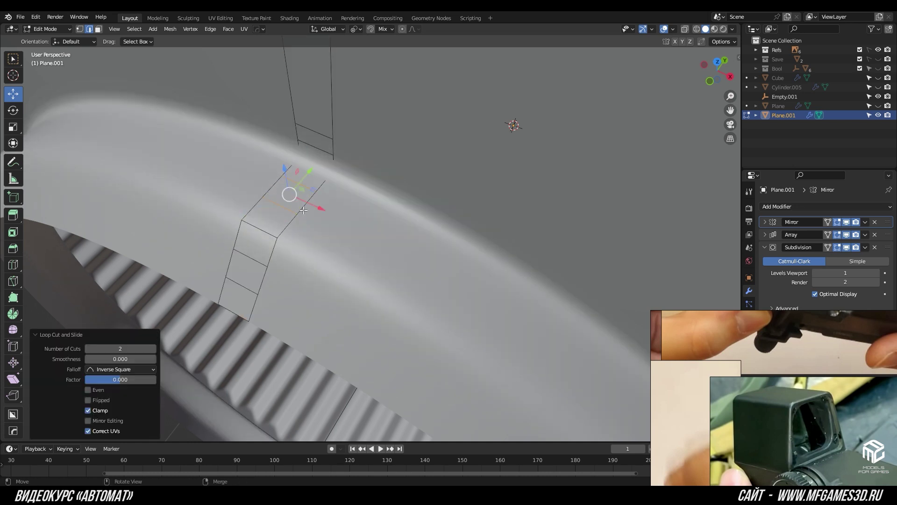
Step: Hide viewport Subdivision and select the strip's end vertex in vertex mode
{"action": "middle_click_drag", "start_coordinate": [306, 176], "coordinate": [855, 251]}
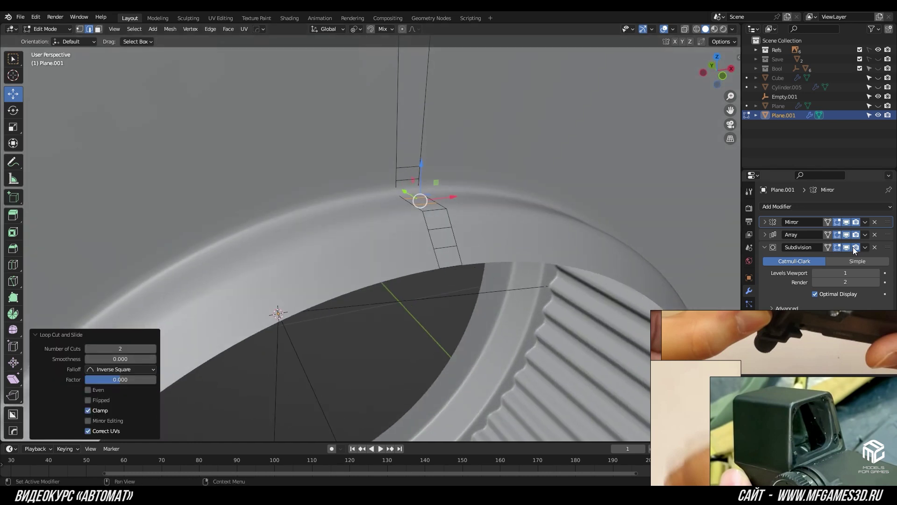
{"action": "left_click", "coordinate": [846, 248]}
{"action": "key", "text": "1"}
{"action": "middle_click_drag", "start_coordinate": [514, 281], "coordinate": [426, 259]}
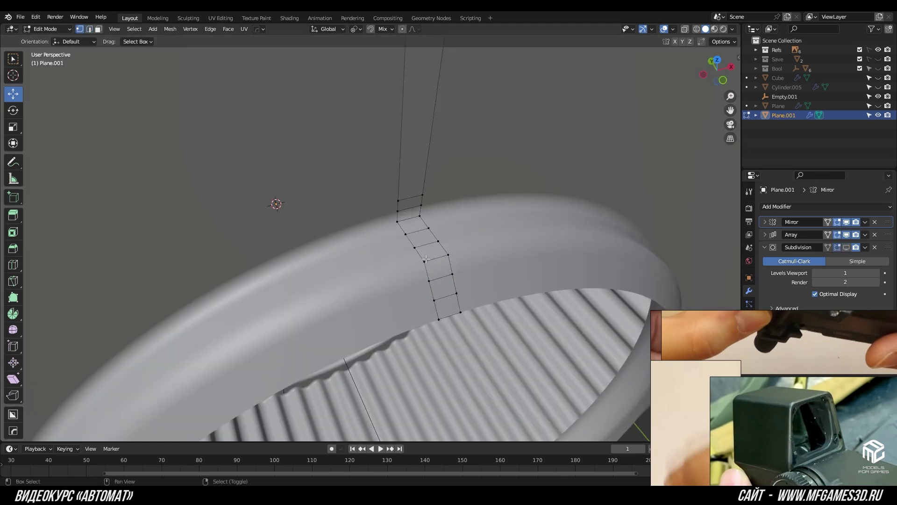
{"action": "left_click", "coordinate": [401, 225]}
Step: Duplicate the end vertex, rotate it 90° about X, and edge-slide it into place
{"action": "key", "text": "shift+d"}
{"action": "right_click", "coordinate": [459, 231]}
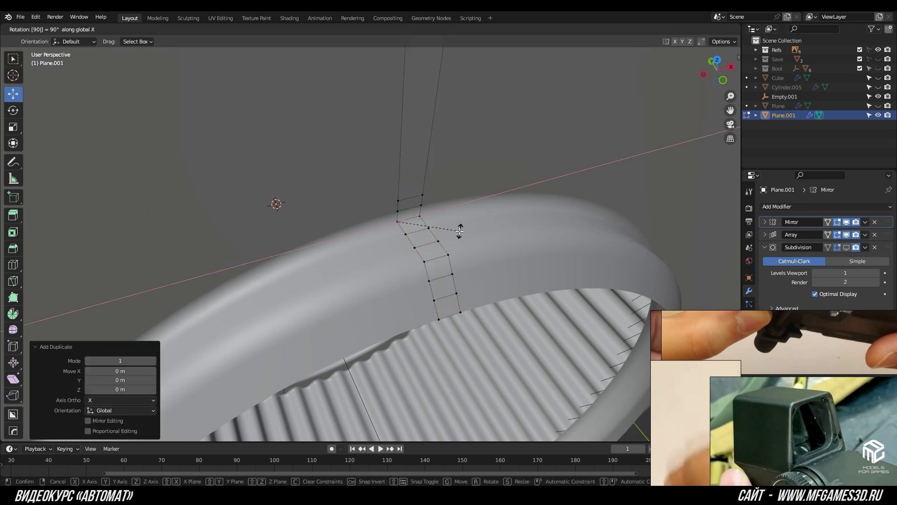
{"action": "left_click", "coordinate": [459, 231]}
{"action": "type", "text": "90"}
{"action": "key", "text": "Return"}
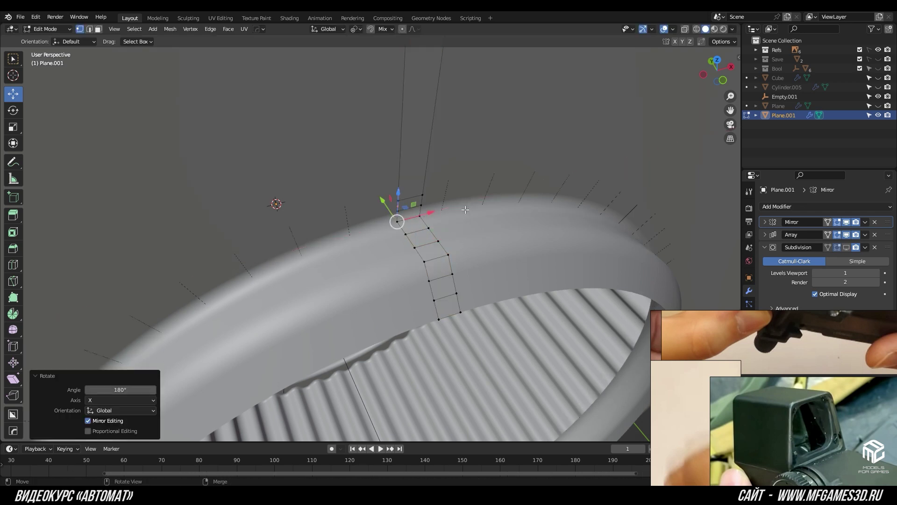
{"action": "key", "text": "Return"}
{"action": "middle_click_drag", "start_coordinate": [465, 210], "coordinate": [412, 218]}
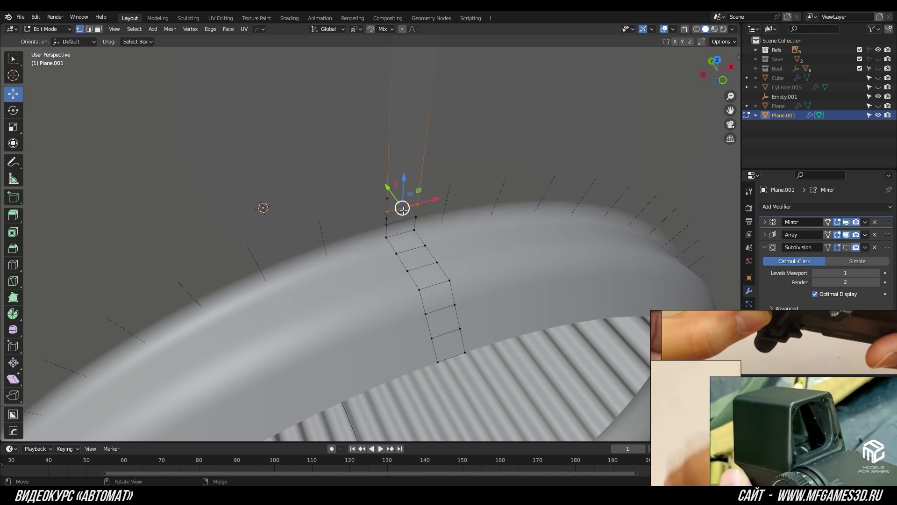
{"action": "left_click", "coordinate": [388, 198]}
Step: Merge the profile by distance, select the inner end vertices, and pivot on the 3D cursor
{"action": "key", "text": "a"}
{"action": "key", "text": "m"}
{"action": "mouse_move", "coordinate": [436, 224]}
{"action": "middle_mouse_down"}
{"action": "mouse_move", "coordinate": [437, 249]}
{"action": "mouse_move", "coordinate": [279, 211]}
{"action": "middle_mouse_up"}
{"action": "left_click", "coordinate": [395, 206]}
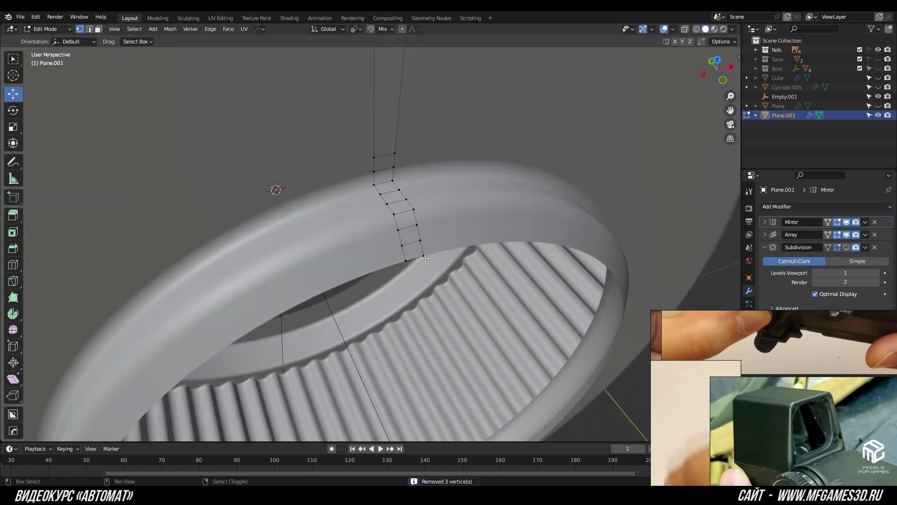
{"action": "middle_click_drag", "start_coordinate": [395, 206], "coordinate": [387, 250]}
{"action": "left_click", "coordinate": [356, 29]}
{"action": "left_click", "coordinate": [372, 50]}
{"action": "mouse_move", "coordinate": [421, 187]}
{"action": "middle_mouse_down"}
{"action": "mouse_move", "coordinate": [468, 210]}
{"action": "mouse_move", "coordinate": [514, 281]}
{"action": "middle_mouse_up"}
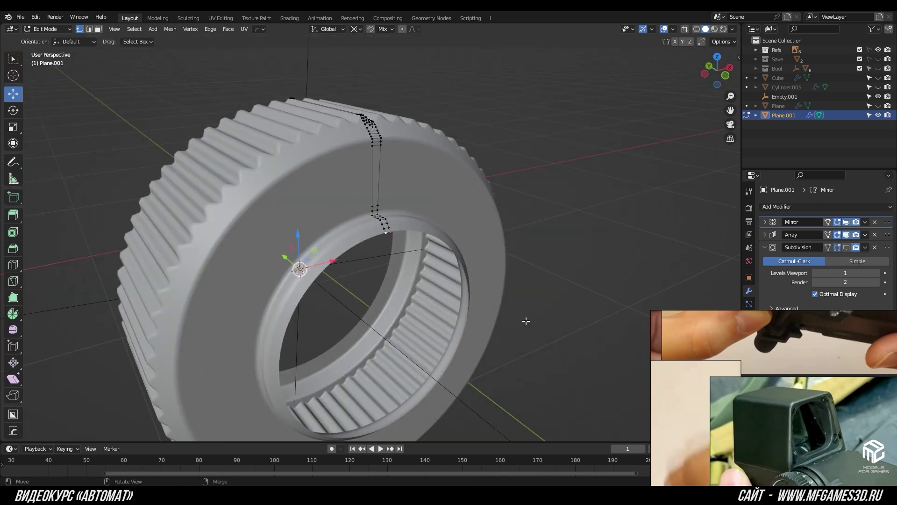
Step: Extrude the cap profile and scale it inward to 0.726, keeping Y unscaled
{"action": "key", "text": "KP_1"}
{"action": "middle_click_drag", "start_coordinate": [527, 322], "coordinate": [463, 314]}
{"action": "key", "text": "ctrl+KP_3"}
{"action": "scroll", "coordinate": [457, 290], "scroll_direction": "down", "scroll_amount": 3}
{"action": "scroll", "coordinate": [481, 288], "scroll_direction": "up", "scroll_amount": 4}
{"action": "scroll", "coordinate": [481, 288], "scroll_direction": "down", "scroll_amount": 2}
{"action": "middle_click_drag", "start_coordinate": [474, 266], "coordinate": [474, 235]}
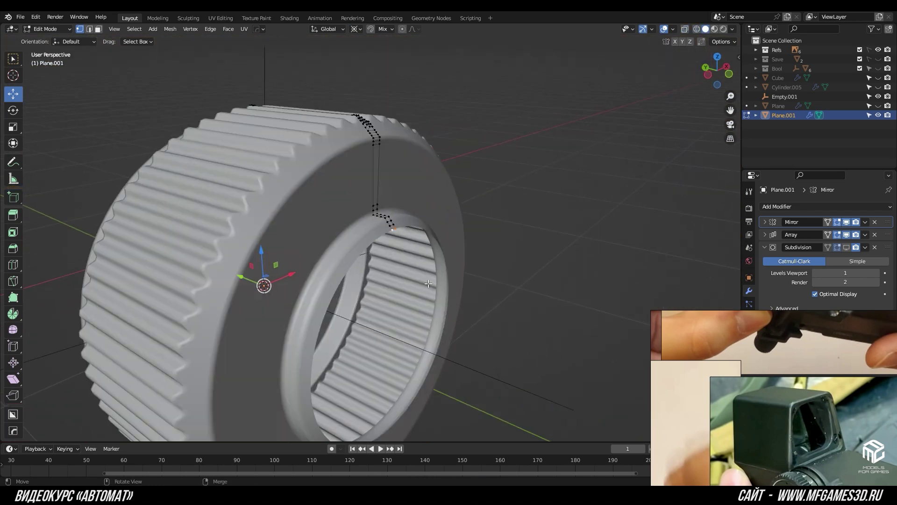
{"action": "scroll", "coordinate": [474, 234], "scroll_direction": "up", "scroll_amount": 3}
{"action": "key", "text": "s"}
{"action": "key", "text": "shift+y"}
{"action": "left_click", "coordinate": [456, 265]}
{"action": "key", "text": "s"}
{"action": "key", "text": "shift+y"}
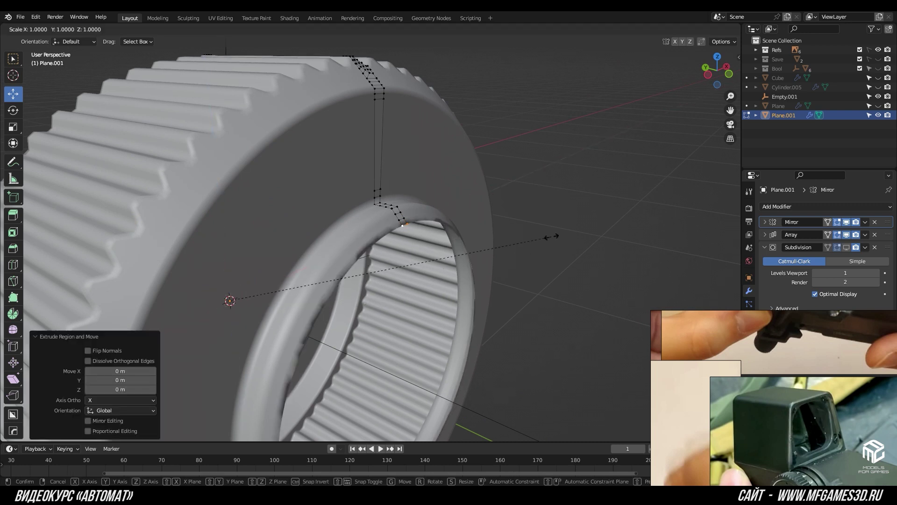
{"action": "left_click", "coordinate": [457, 240]}
Step: Duplicate and rotate a profile vertex, slide the edge, and merge vertices by distance
{"action": "scroll", "coordinate": [456, 239], "scroll_direction": "up", "scroll_amount": 3}
{"action": "middle_click_drag", "start_coordinate": [456, 239], "coordinate": [360, 270], "text": "shift"}
{"action": "left_click", "coordinate": [360, 270]}
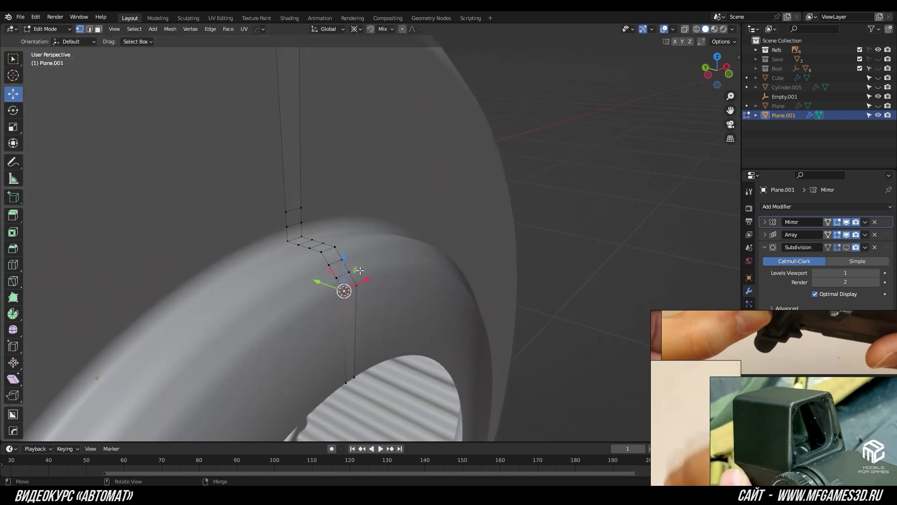
{"action": "key", "text": "shift+d"}
{"action": "middle_click_drag", "start_coordinate": [414, 321], "coordinate": [397, 267], "text": "shift"}
{"action": "right_click", "coordinate": [396, 266]}
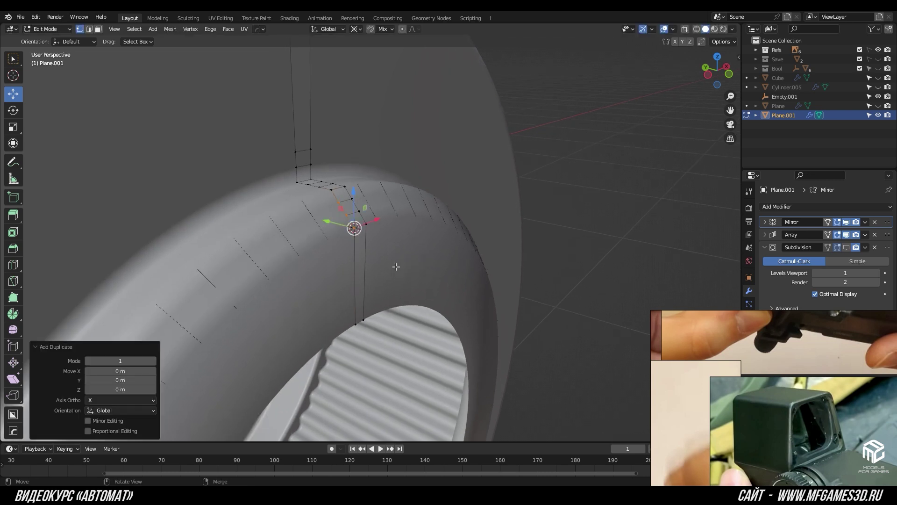
{"action": "left_click", "coordinate": [354, 250]}
{"action": "middle_click_drag", "start_coordinate": [456, 234], "coordinate": [361, 296]}
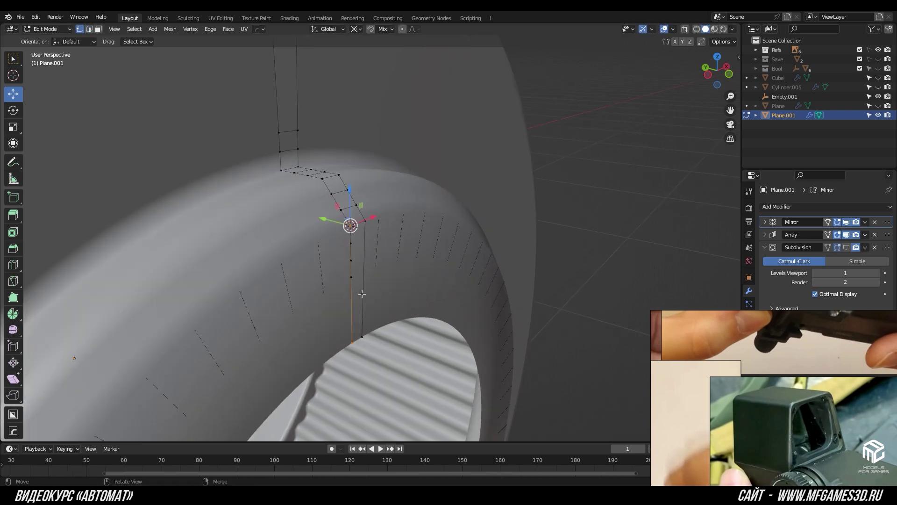
{"action": "key", "text": "g"}
{"action": "key", "text": "g"}
{"action": "left_click", "coordinate": [351, 278]}
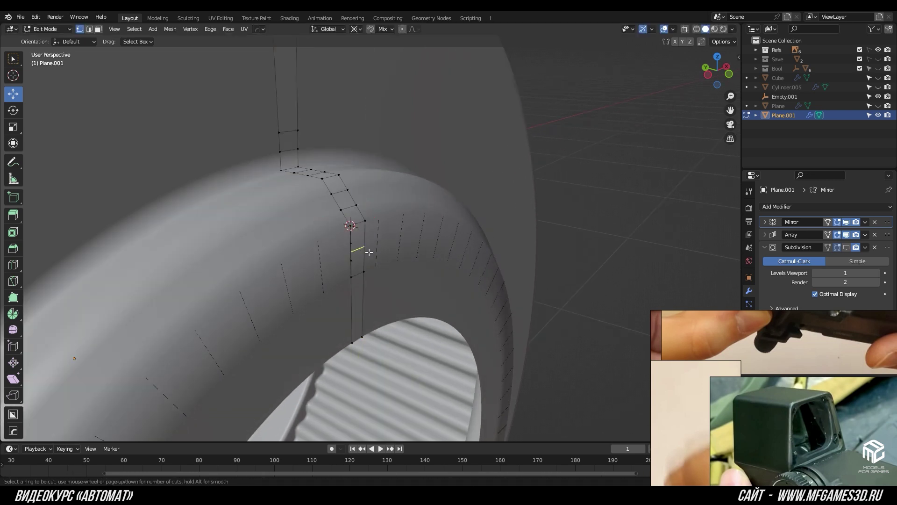
{"action": "key", "text": "a"}
{"action": "key", "text": "m"}
{"action": "left_click", "coordinate": [355, 252]}
Step: Extrude the collar vertex below, merge by distance again, and return to Object Mode
{"action": "mouse_move", "coordinate": [424, 262]}
{"action": "middle_mouse_down"}
{"action": "mouse_move", "coordinate": [366, 287]}
{"action": "mouse_move", "coordinate": [377, 244]}
{"action": "middle_mouse_up"}
{"action": "key", "text": "Tab"}
{"action": "key", "text": "Tab"}
{"action": "key", "text": "e"}
{"action": "right_click", "coordinate": [436, 211]}
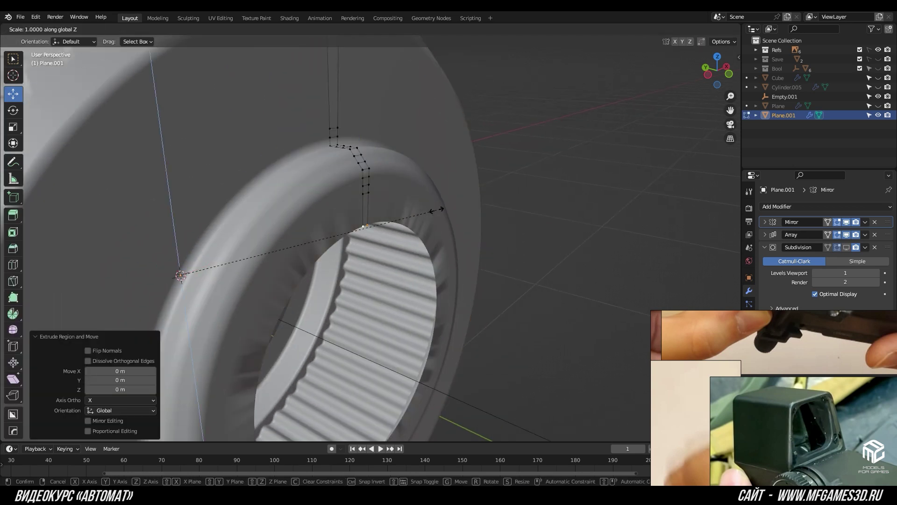
{"action": "key", "text": "g"}
{"action": "left_click", "coordinate": [437, 211]}
{"action": "key", "text": "a"}
{"action": "key", "text": "m"}
{"action": "left_click", "coordinate": [436, 210]}
{"action": "key", "text": "Tab"}
Step: Unhide the scope body parts with Alt+H around the knurled cap
{"action": "scroll", "coordinate": [443, 208], "scroll_direction": "down", "scroll_amount": 3}
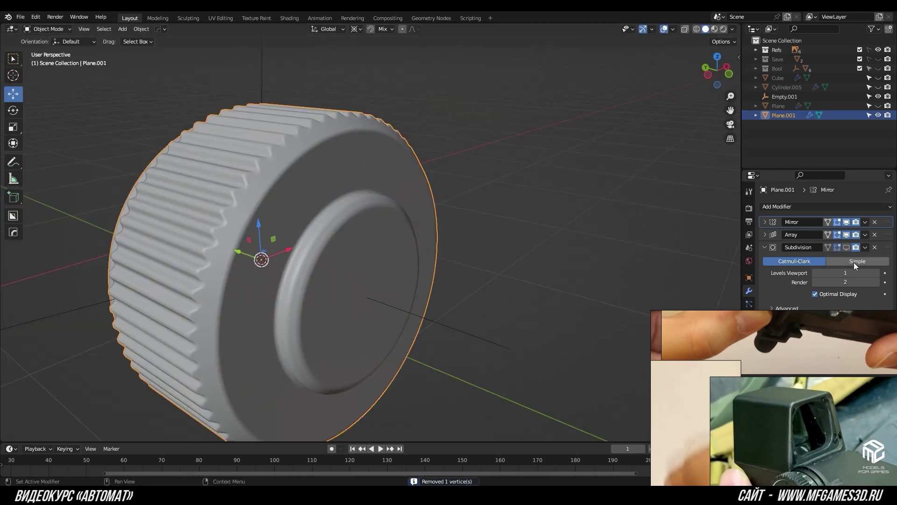
{"action": "mouse_move", "coordinate": [632, 217]}
{"action": "middle_mouse_down"}
{"action": "mouse_move", "coordinate": [556, 242]}
{"action": "mouse_move", "coordinate": [529, 269]}
{"action": "mouse_move", "coordinate": [479, 235]}
{"action": "middle_mouse_up"}
{"action": "scroll", "coordinate": [479, 235], "scroll_direction": "down", "scroll_amount": 3}
{"action": "scroll", "coordinate": [478, 234], "scroll_direction": "up", "scroll_amount": 3}
{"action": "key", "text": "alt+h"}
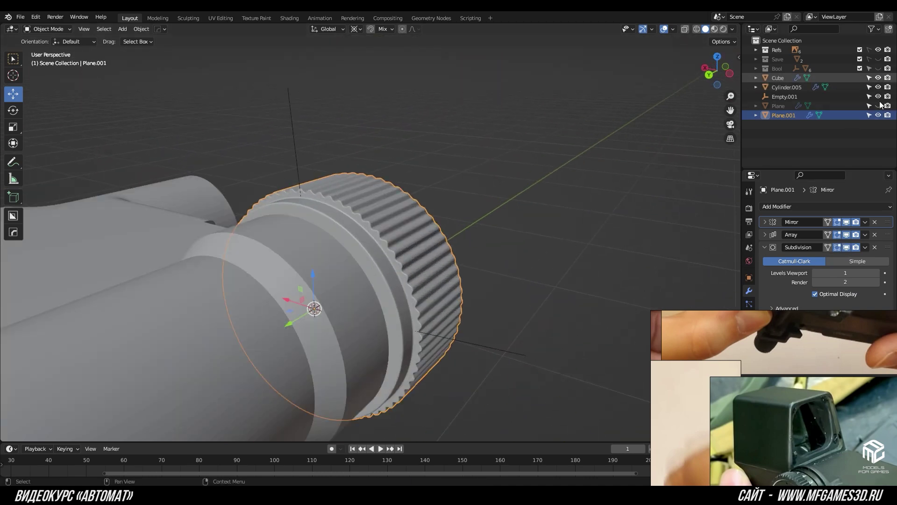
{"action": "scroll", "coordinate": [545, 216], "scroll_direction": "down", "scroll_amount": 3}
{"action": "left_click", "coordinate": [500, 237]}
{"action": "middle_click_drag", "start_coordinate": [500, 237], "coordinate": [476, 236]}
{"action": "scroll", "coordinate": [469, 237], "scroll_direction": "up", "scroll_amount": 2}
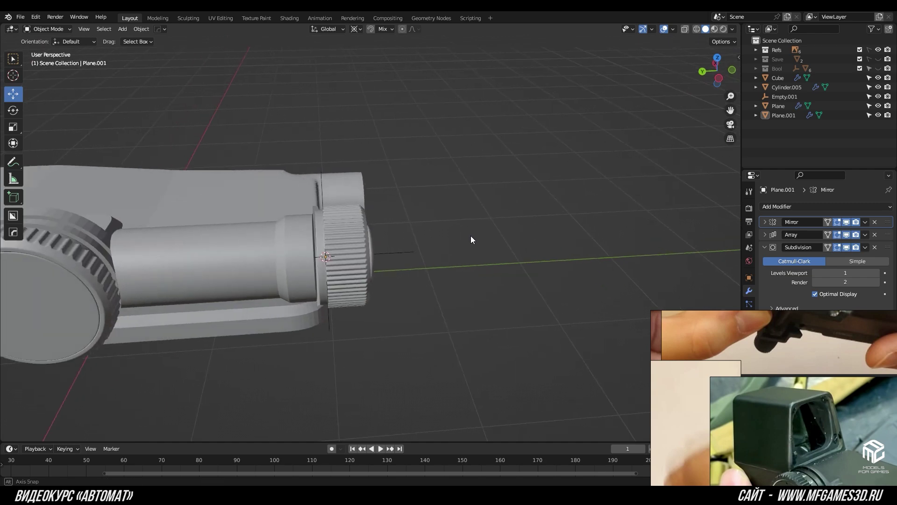
{"action": "scroll", "coordinate": [318, 208], "scroll_direction": "up", "scroll_amount": 3}
Step: Shrink the knurled cap to 0.73 so it seats on the tube end
{"action": "left_click", "coordinate": [313, 208]}
{"action": "key", "text": "ctrl+Tab"}
{"action": "left_click", "coordinate": [327, 211]}
{"action": "key", "text": "shift+z"}
{"action": "middle_click_drag", "start_coordinate": [327, 211], "coordinate": [265, 196]}
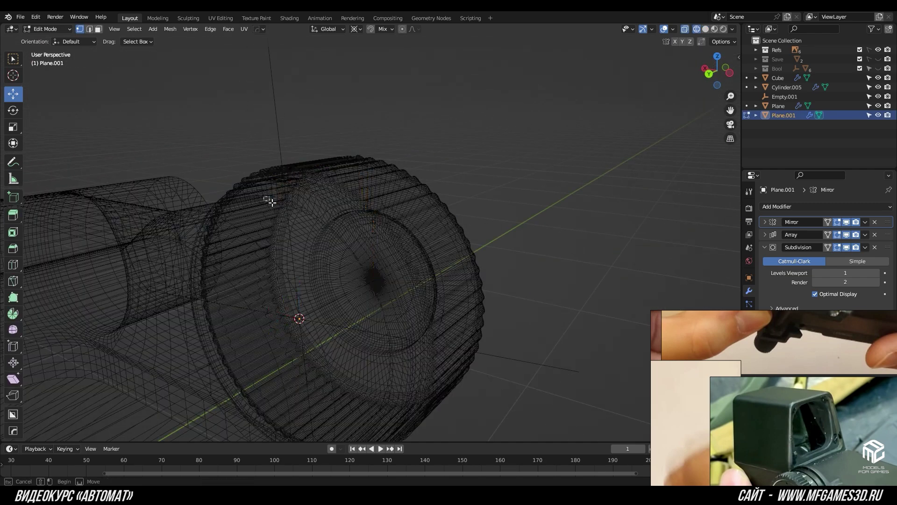
{"action": "left_click", "coordinate": [397, 262]}
{"action": "key", "text": "ctrl+Tab"}
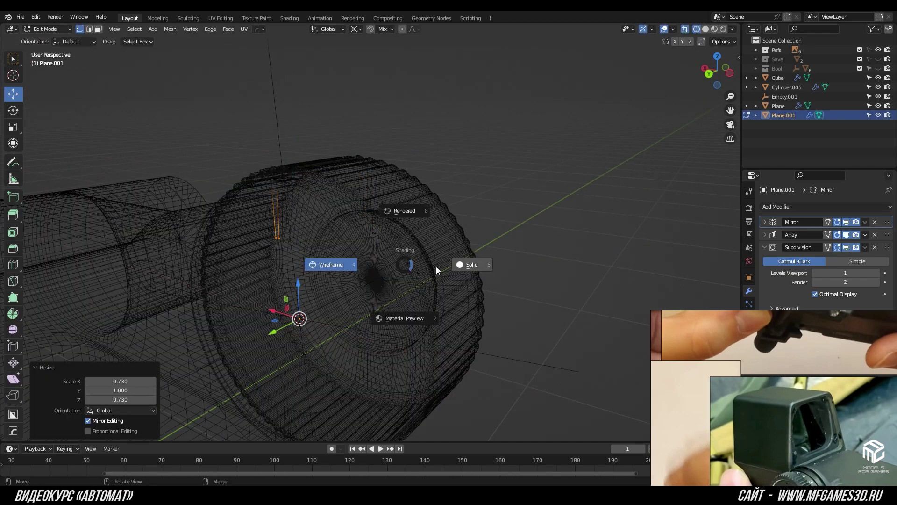
{"action": "left_click", "coordinate": [332, 262]}
{"action": "key", "text": "shift+z"}
{"action": "mouse_move", "coordinate": [397, 264]}
{"action": "middle_mouse_down"}
{"action": "mouse_move", "coordinate": [470, 256]}
{"action": "mouse_move", "coordinate": [470, 239]}
{"action": "middle_mouse_up"}
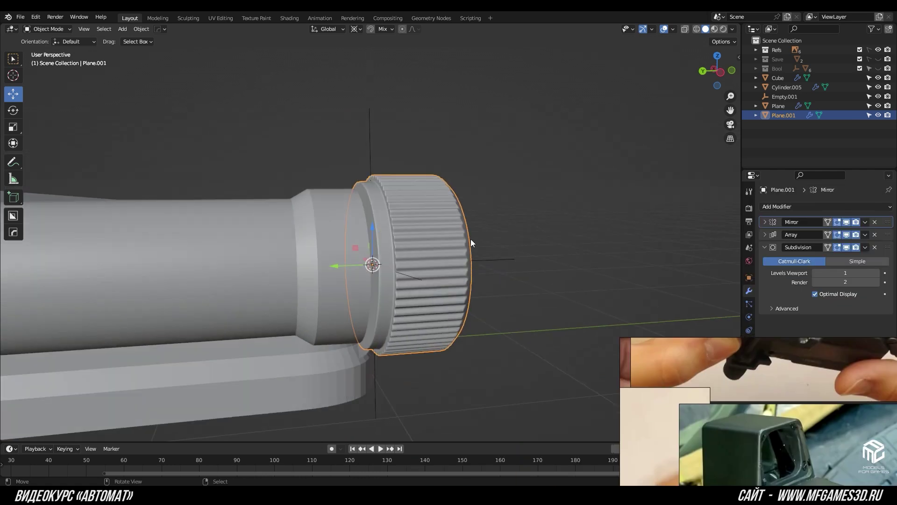
Step: Check the cap's fit on the tube in Left Orthographic with X-ray
{"action": "key", "text": "KP_3"}
{"action": "key", "text": "ctrl+KP_3"}
{"action": "key", "text": "z"}
{"action": "left_click", "coordinate": [448, 241]}
{"action": "scroll", "coordinate": [347, 164], "scroll_direction": "up", "scroll_amount": 2}
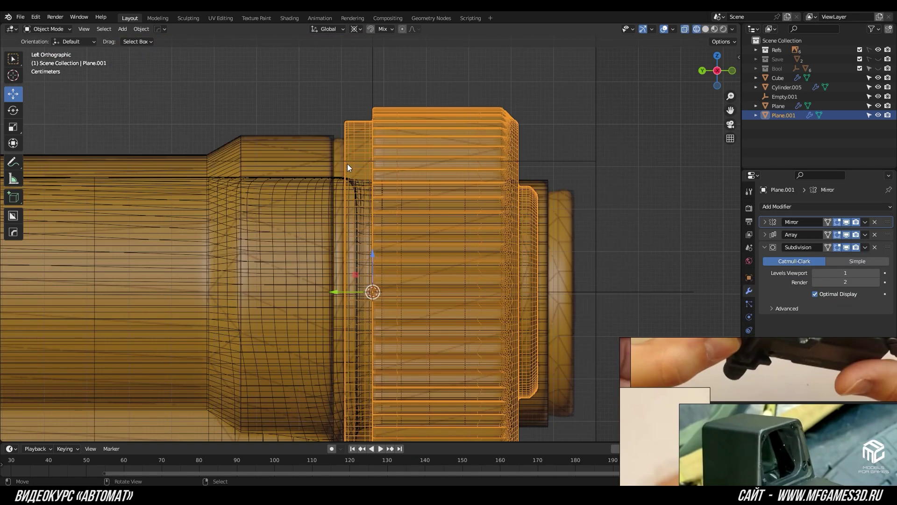
{"action": "scroll", "coordinate": [353, 166], "scroll_direction": "up", "scroll_amount": 1}
{"action": "scroll", "coordinate": [394, 176], "scroll_direction": "up", "scroll_amount": 2}
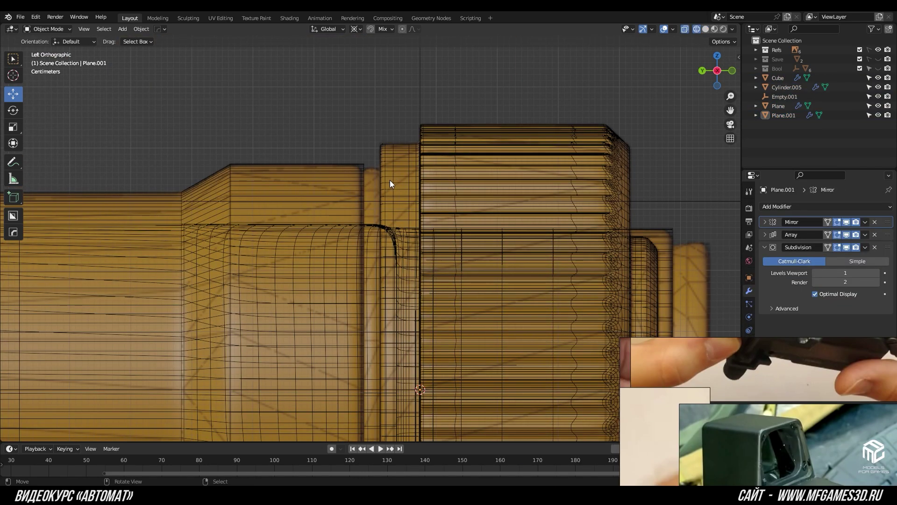
{"action": "left_click", "coordinate": [390, 180]}
{"action": "scroll", "coordinate": [386, 181], "scroll_direction": "up", "scroll_amount": 1}
{"action": "key", "text": "shift+z"}
{"action": "scroll", "coordinate": [402, 139], "scroll_direction": "down", "scroll_amount": 4}
{"action": "left_click", "coordinate": [400, 139]}
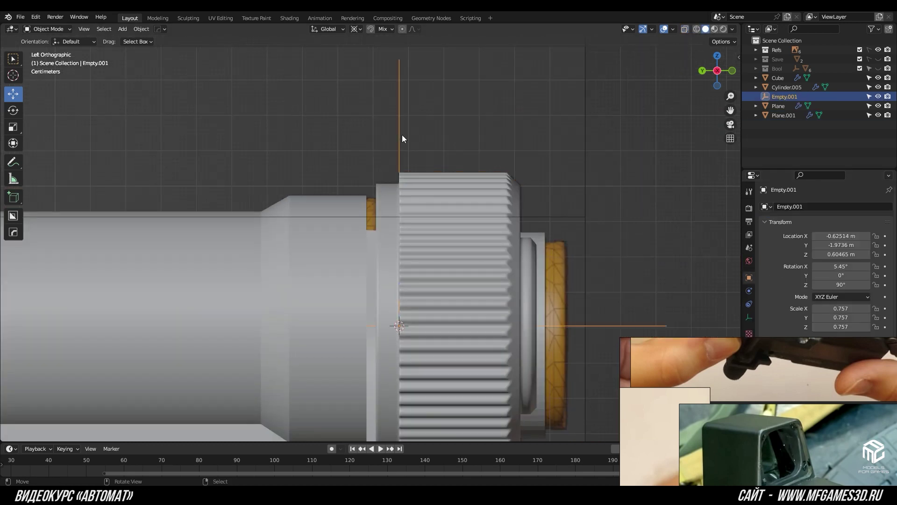
Step: Save the model as 1P87.blend and toggle the window to fullscreen
{"action": "left_click", "coordinate": [21, 16]}
{"action": "left_click", "coordinate": [52, 79]}
{"action": "left_click", "coordinate": [79, 17]}
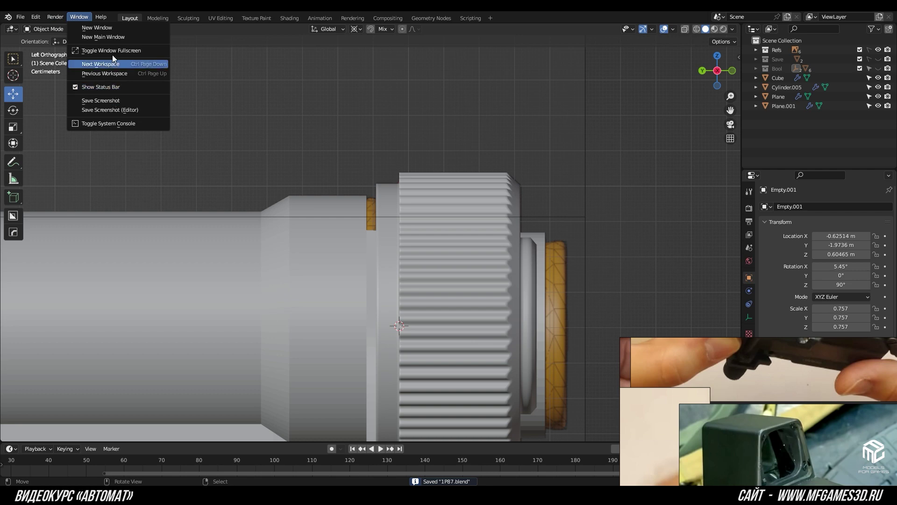
{"action": "left_click", "coordinate": [114, 52]}
{"action": "scroll", "coordinate": [477, 192], "scroll_direction": "down", "scroll_amount": 2}
{"action": "mouse_move", "coordinate": [543, 219]}
{"action": "middle_mouse_down"}
{"action": "mouse_move", "coordinate": [370, 213]}
{"action": "mouse_move", "coordinate": [467, 214]}
{"action": "mouse_move", "coordinate": [325, 233]}
{"action": "middle_mouse_up"}
{"action": "scroll", "coordinate": [392, 218], "scroll_direction": "up", "scroll_amount": 3}
{"action": "left_click", "coordinate": [324, 233]}
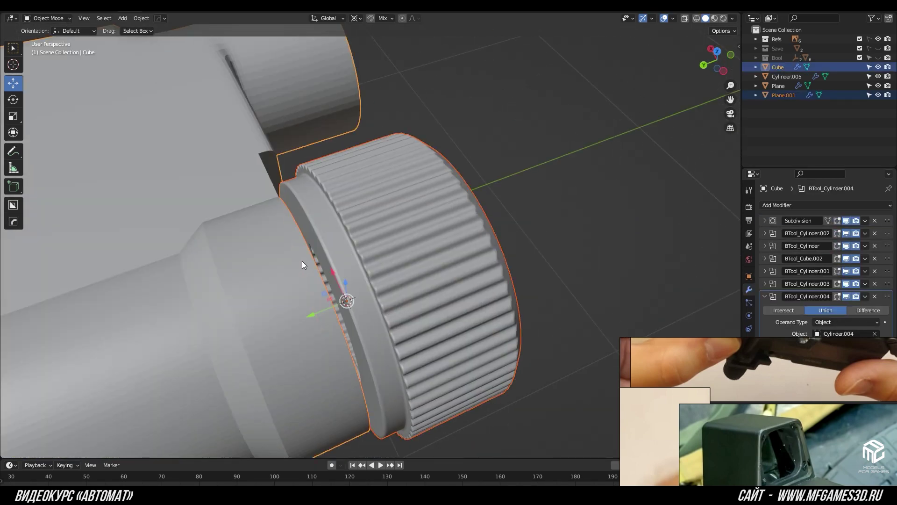
Step: Add a new plane and raise it 0.36 m along Z beside the cap
{"action": "left_click", "coordinate": [374, 262]}
{"action": "scroll", "coordinate": [371, 307], "scroll_direction": "down", "scroll_amount": 2}
{"action": "key", "text": "shift+a"}
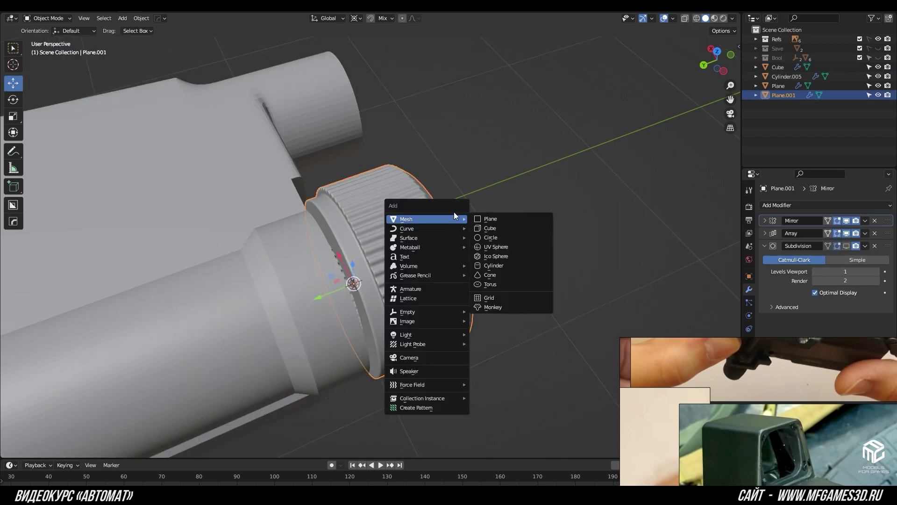
{"action": "left_click", "coordinate": [481, 218]}
{"action": "key", "text": "Tab"}
{"action": "key", "text": "g"}
{"action": "key", "text": "z"}
{"action": "left_click", "coordinate": [389, 25]}
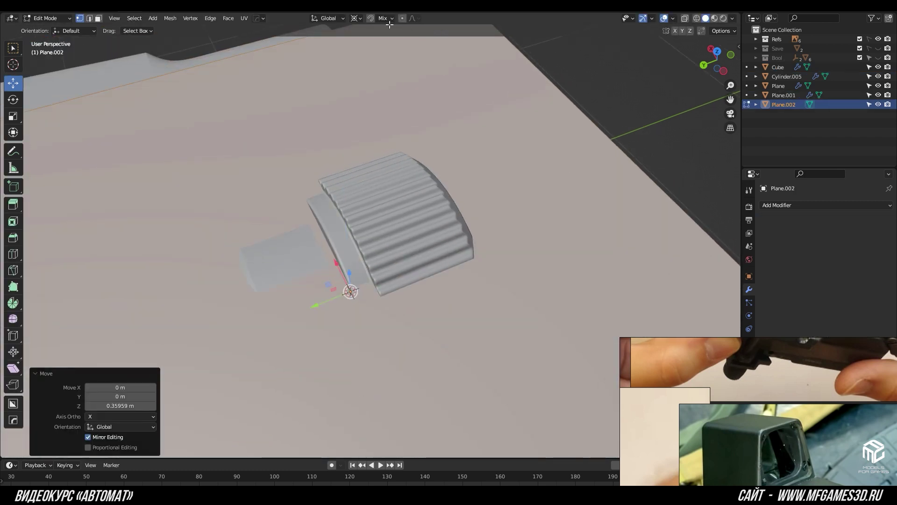
{"action": "key", "text": "KP_Decimal"}
{"action": "scroll", "coordinate": [316, 217], "scroll_direction": "up", "scroll_amount": 2}
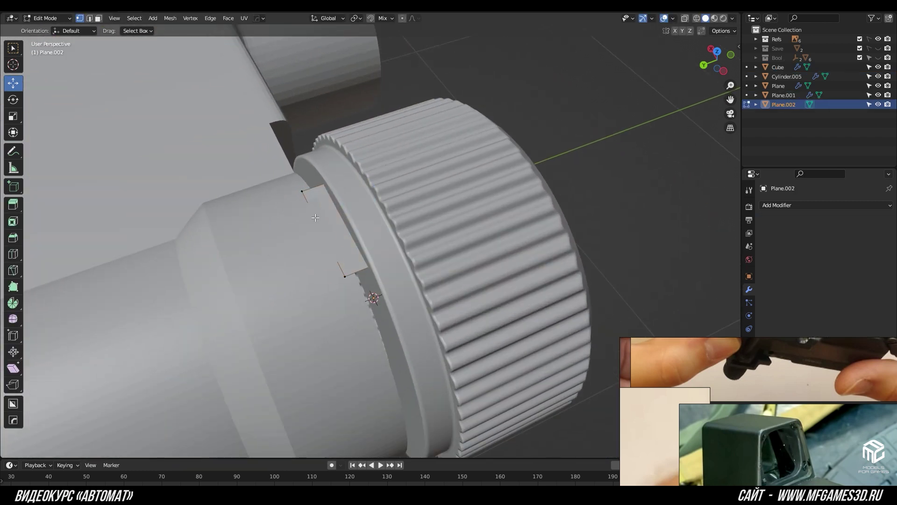
Step: Check the plane in X-ray, then add a loop cut across it and exit Edit Mode
{"action": "key", "text": "shift+z"}
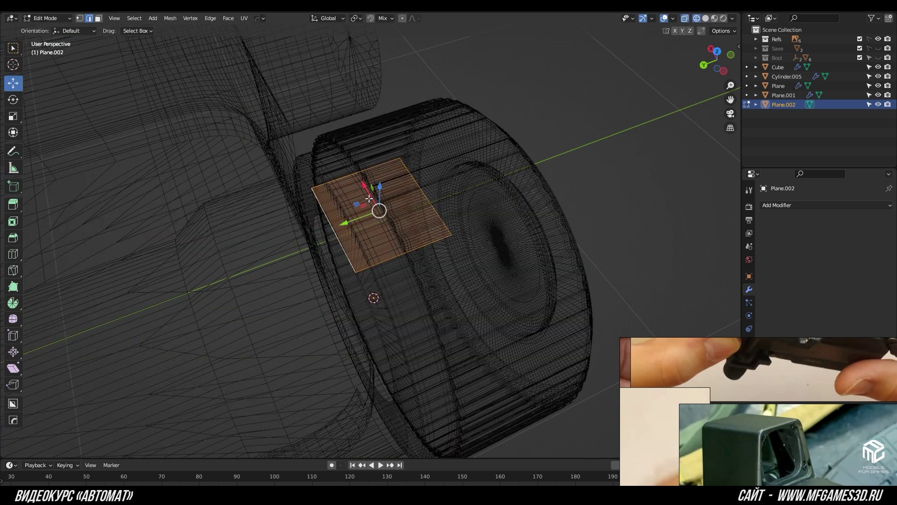
{"action": "key", "text": "z"}
{"action": "left_click", "coordinate": [411, 216]}
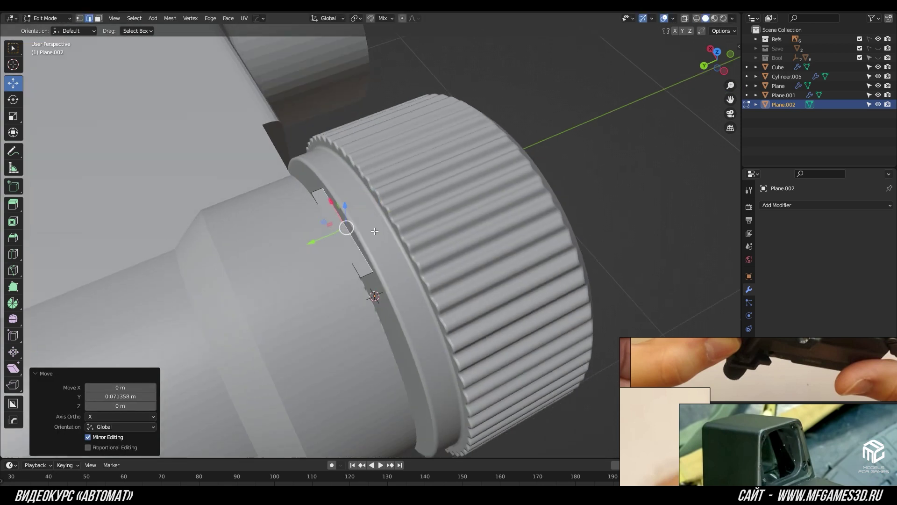
{"action": "middle_click_drag", "start_coordinate": [411, 206], "coordinate": [412, 204]}
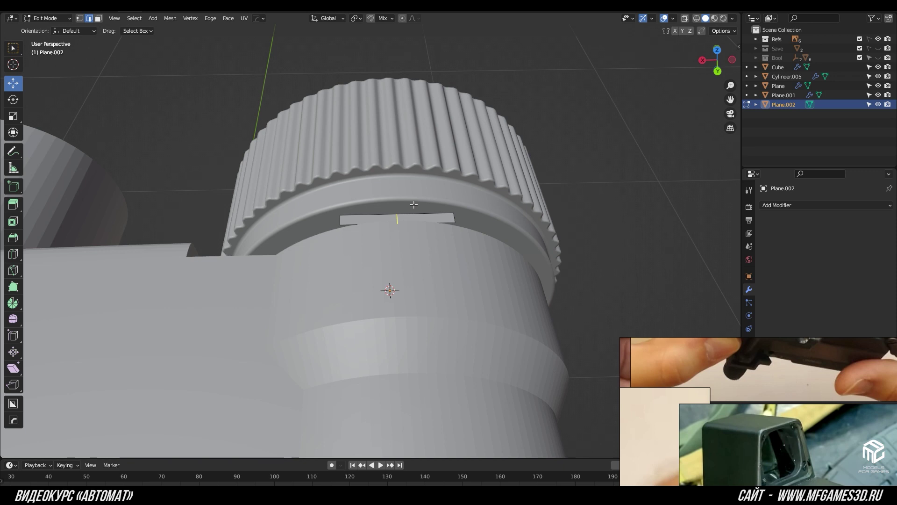
{"action": "left_click", "coordinate": [413, 204]}
{"action": "middle_click_drag", "start_coordinate": [413, 205], "coordinate": [368, 252]}
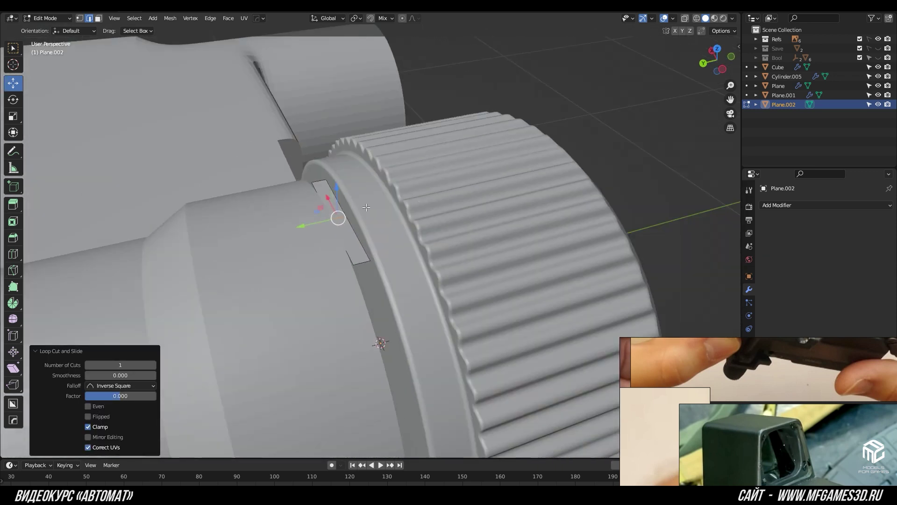
{"action": "key", "text": "Tab"}
{"action": "key", "text": "n"}
{"action": "left_click", "coordinate": [736, 93]}
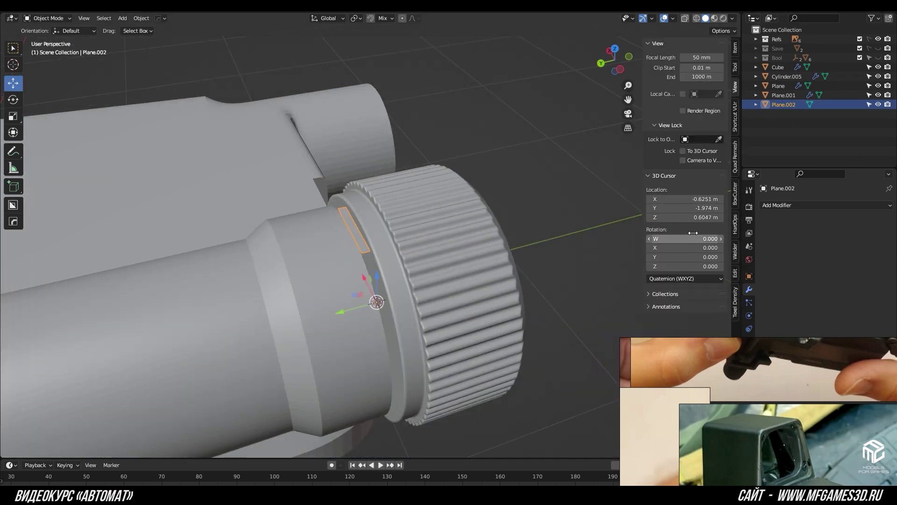
Step: Set the plane's origin to geometry and delete its faces, keeping only the edges
{"action": "right_click", "coordinate": [605, 224]}
{"action": "mouse_move", "coordinate": [559, 262]}
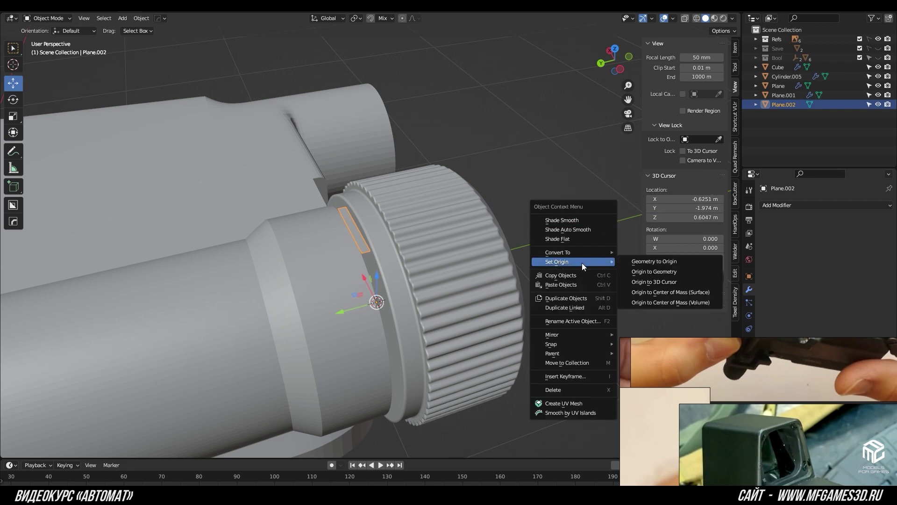
{"action": "left_click", "coordinate": [648, 273]}
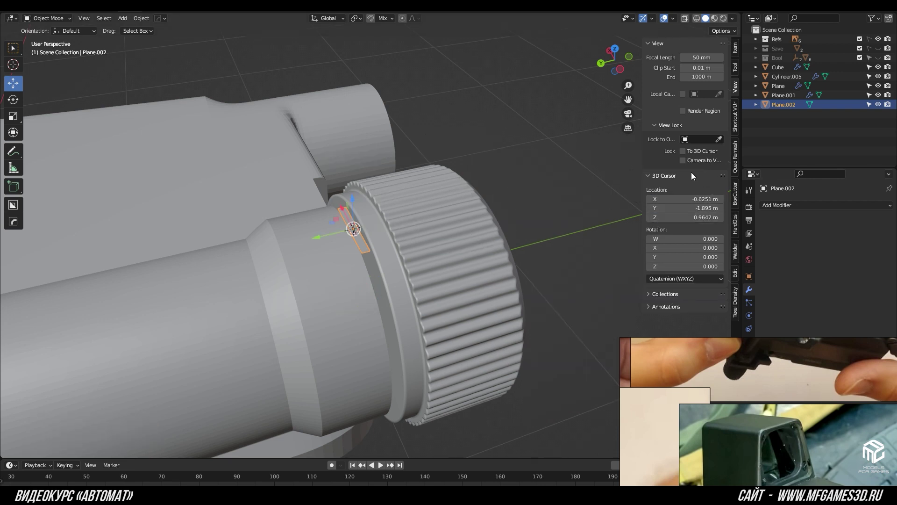
{"action": "middle_click_drag", "start_coordinate": [514, 234], "coordinate": [464, 277]}
{"action": "key", "text": "Tab"}
{"action": "key", "text": "x"}
{"action": "left_click", "coordinate": [449, 315]}
{"action": "key", "text": "x"}
{"action": "left_click", "coordinate": [403, 189]}
{"action": "key", "text": "Tab"}
Step: Move the origin to the 3D cursor and add a Screw modifier around the Y axis
{"action": "right_click", "coordinate": [506, 246]}
{"action": "mouse_move", "coordinate": [506, 234]}
{"action": "middle_mouse_down"}
{"action": "mouse_move", "coordinate": [506, 245]}
{"action": "mouse_move", "coordinate": [432, 212]}
{"action": "middle_mouse_up"}
{"action": "left_click", "coordinate": [561, 265]}
{"action": "left_click", "coordinate": [794, 205]}
{"action": "left_click", "coordinate": [726, 348]}
{"action": "left_click", "coordinate": [856, 272]}
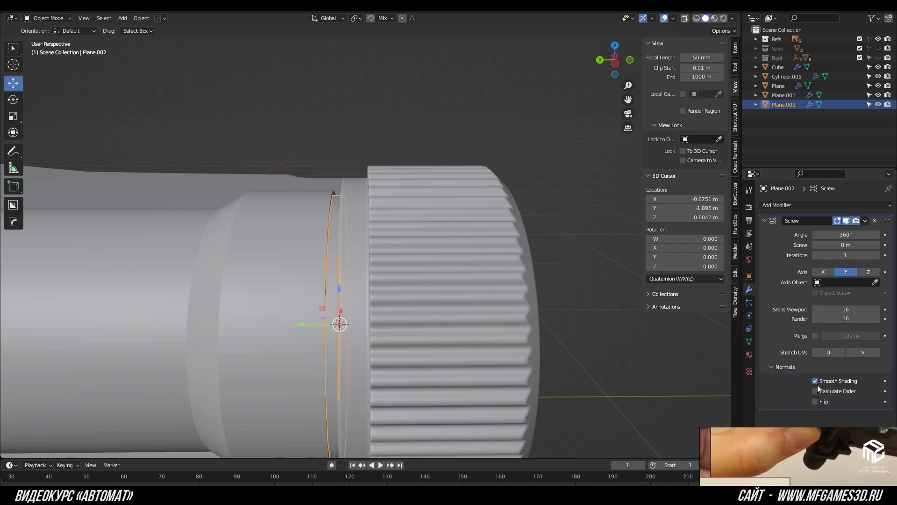
{"action": "middle_click_drag", "start_coordinate": [450, 219], "coordinate": [420, 206]}
Step: Isolate the ring, add a Solidify modifier, and edit its profile in orthographic wireframe
{"action": "key", "text": "shift+h"}
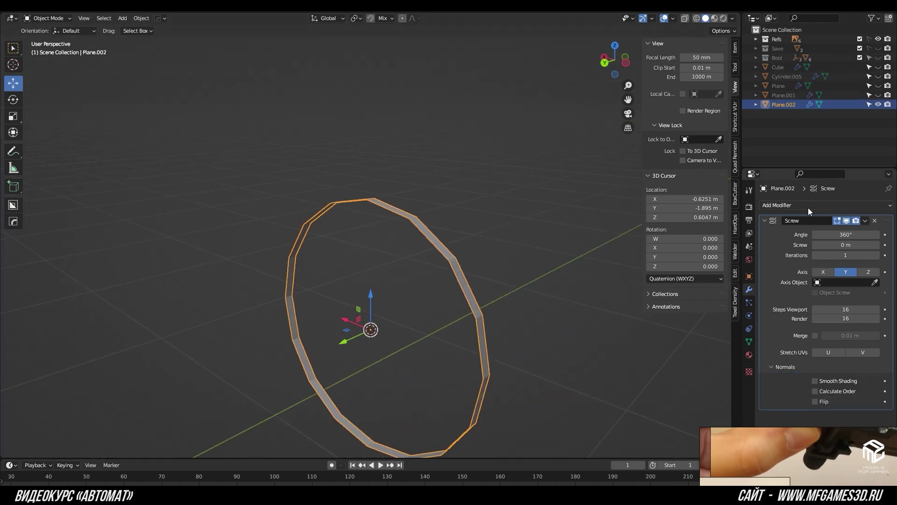
{"action": "left_click", "coordinate": [809, 208]}
{"action": "left_click", "coordinate": [714, 366]}
{"action": "middle_click_drag", "start_coordinate": [608, 280], "coordinate": [500, 204]}
{"action": "scroll", "coordinate": [511, 198], "scroll_direction": "up", "scroll_amount": 3}
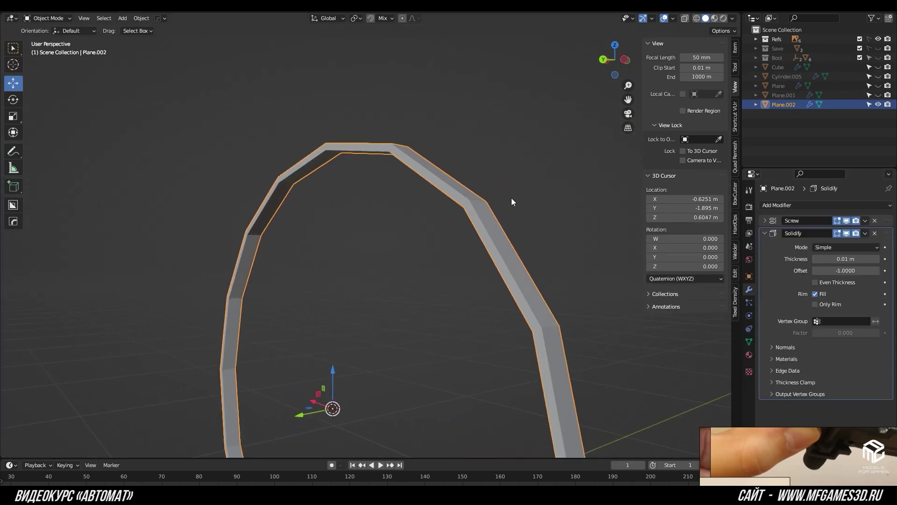
{"action": "left_click", "coordinate": [480, 204]}
{"action": "key", "text": "Tab"}
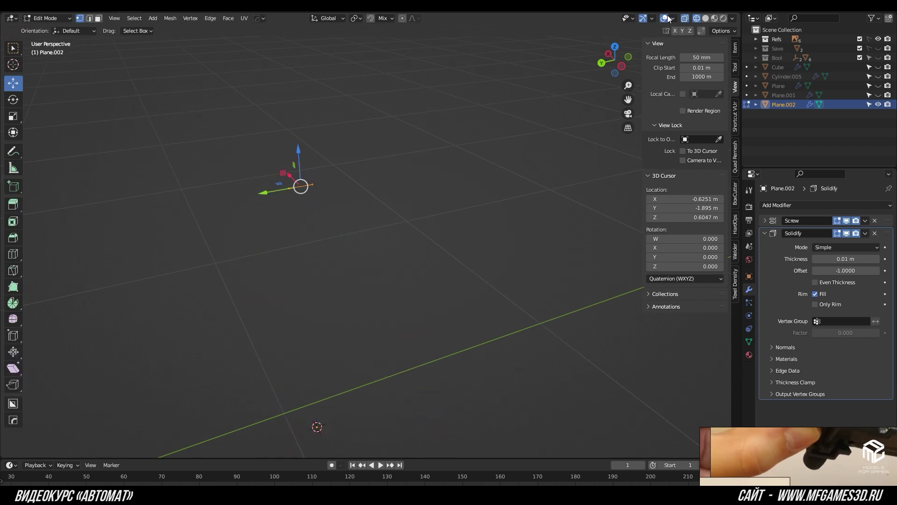
{"action": "left_click", "coordinate": [670, 18]}
{"action": "key", "text": "n"}
{"action": "middle_click_drag", "start_coordinate": [350, 191], "coordinate": [336, 218]}
{"action": "key", "text": "KP_5"}
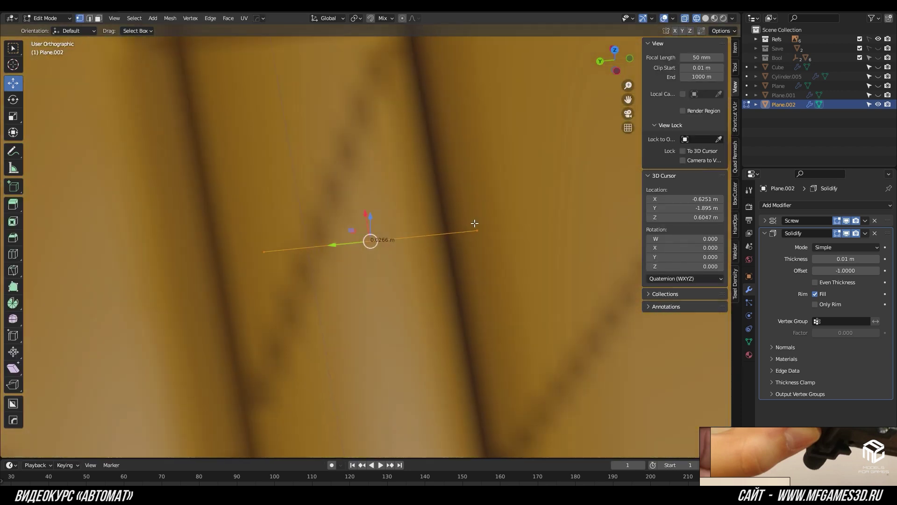
Step: Stretch the profile edge about 1.28 along Y; set Solidify thickness 0.0339 m, offset 0
{"action": "scroll", "coordinate": [482, 234], "scroll_direction": "up", "scroll_amount": 3}
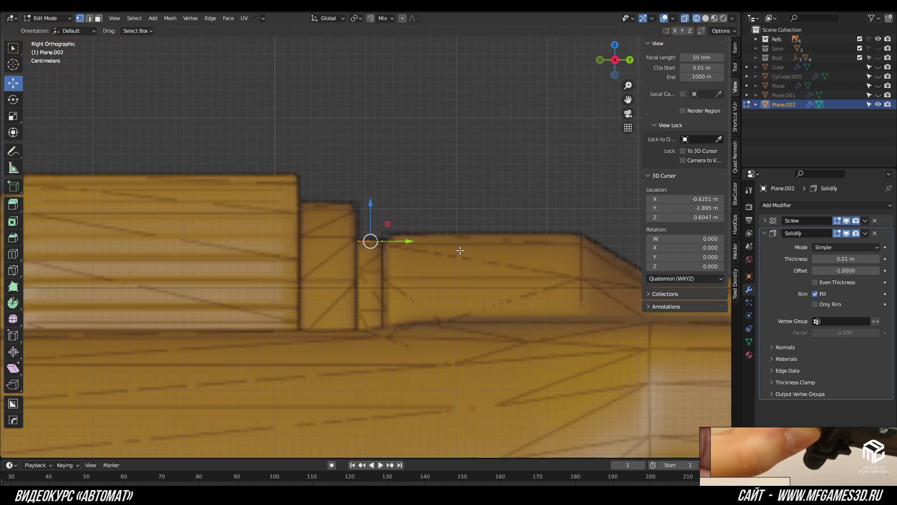
{"action": "scroll", "coordinate": [456, 244], "scroll_direction": "up", "scroll_amount": 3}
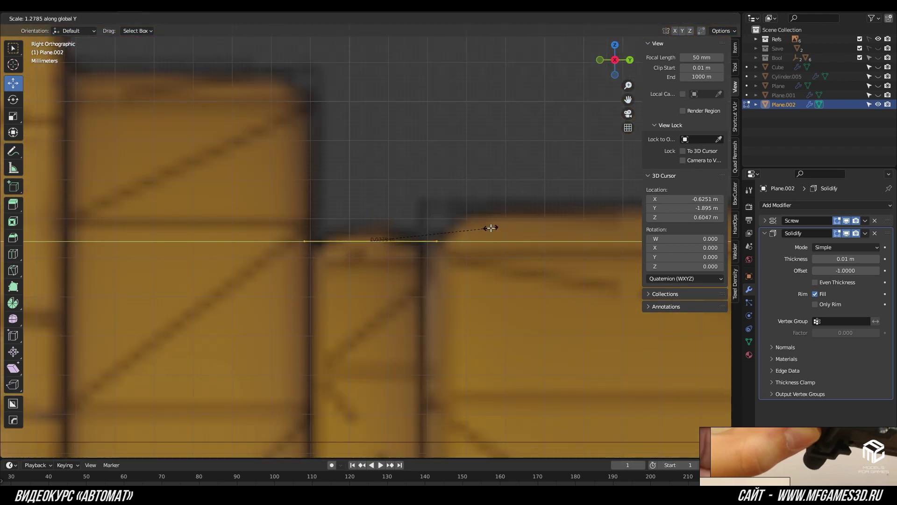
{"action": "left_click", "coordinate": [491, 228]}
{"action": "scroll", "coordinate": [452, 239], "scroll_direction": "down", "scroll_amount": 2}
{"action": "scroll", "coordinate": [452, 239], "scroll_direction": "up", "scroll_amount": 1}
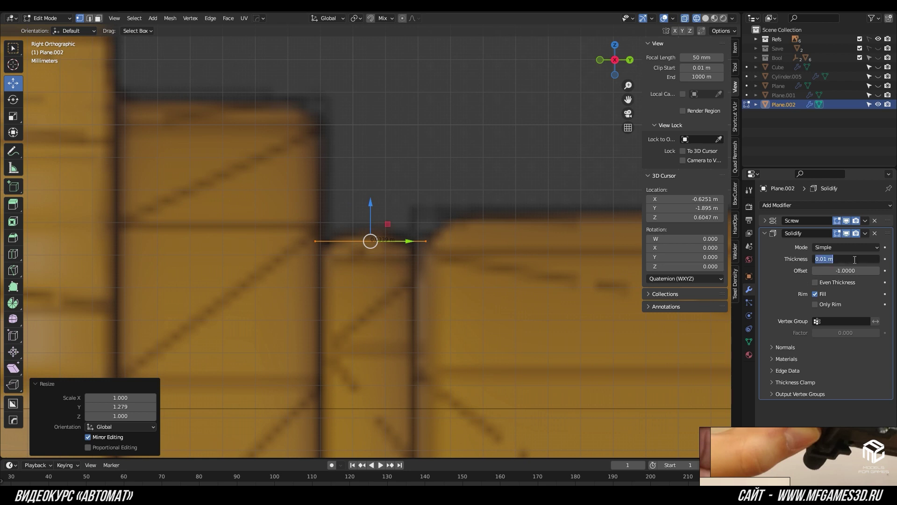
{"action": "key", "text": "Return"}
{"action": "key", "text": "ctrl+a"}
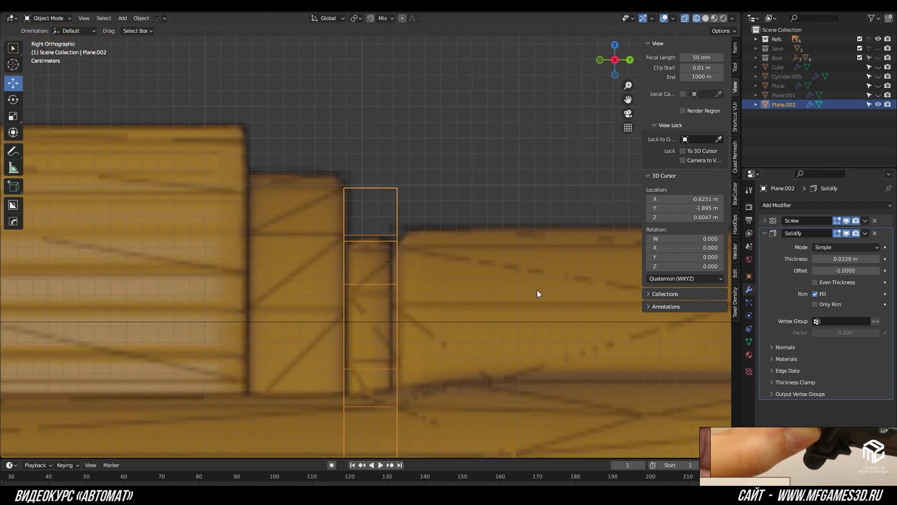
{"action": "key", "text": "Tab"}
{"action": "middle_click_drag", "start_coordinate": [545, 291], "coordinate": [470, 291]}
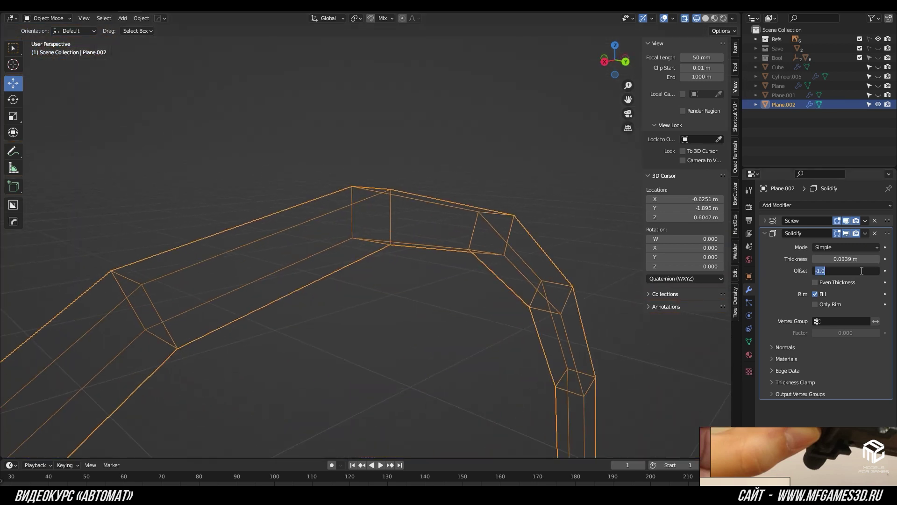
{"action": "type", "text": "0.0000"}
{"action": "key", "text": "Return"}
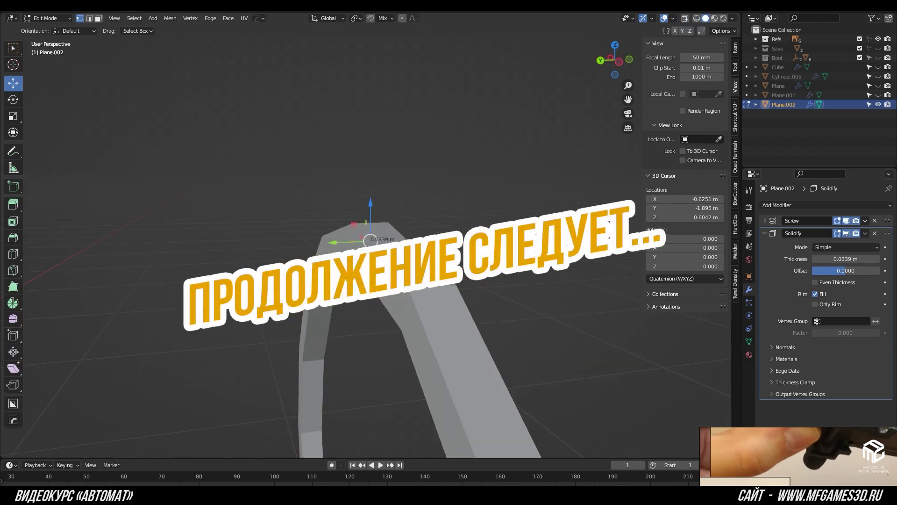
Step: Add a level-2 Subdivision Surface modifier to smooth the ring
{"action": "left_click", "coordinate": [776, 233]}
{"action": "left_click", "coordinate": [775, 205]}
{"action": "left_click", "coordinate": [596, 367]}
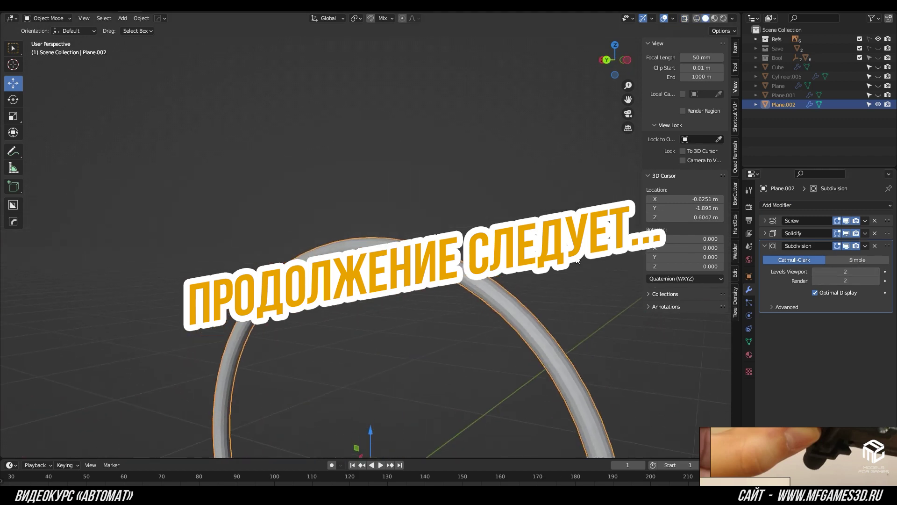
Step: Unhide all objects and view the ring from the side with X-ray on
{"action": "key", "text": "alt+h"}
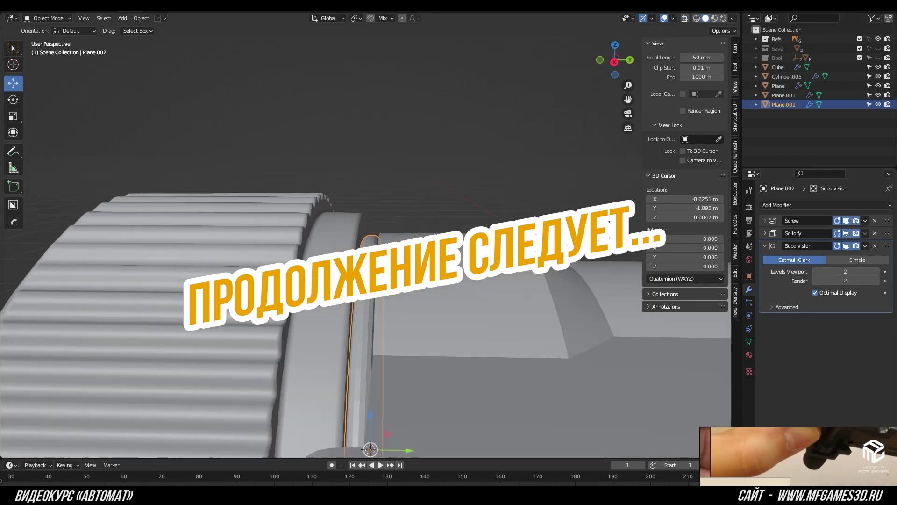
{"action": "middle_click_drag", "start_coordinate": [327, 243], "coordinate": [359, 217]}
{"action": "key", "text": "grave"}
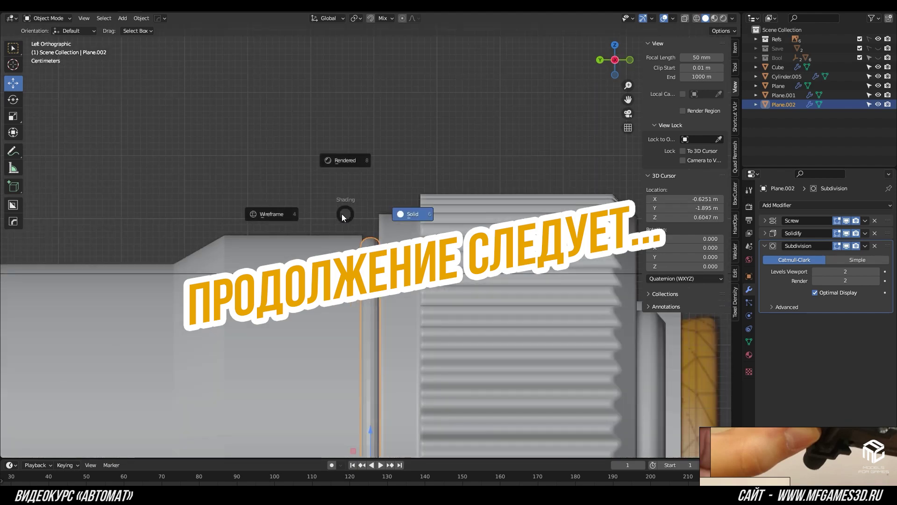
{"action": "left_click", "coordinate": [271, 214]}
{"action": "key", "text": "shift+z"}
{"action": "key", "text": "shift+z"}
{"action": "mouse_move", "coordinate": [402, 216]}
{"action": "middle_mouse_down"}
{"action": "mouse_move", "coordinate": [484, 327]}
{"action": "mouse_move", "coordinate": [462, 189]}
{"action": "middle_mouse_up"}
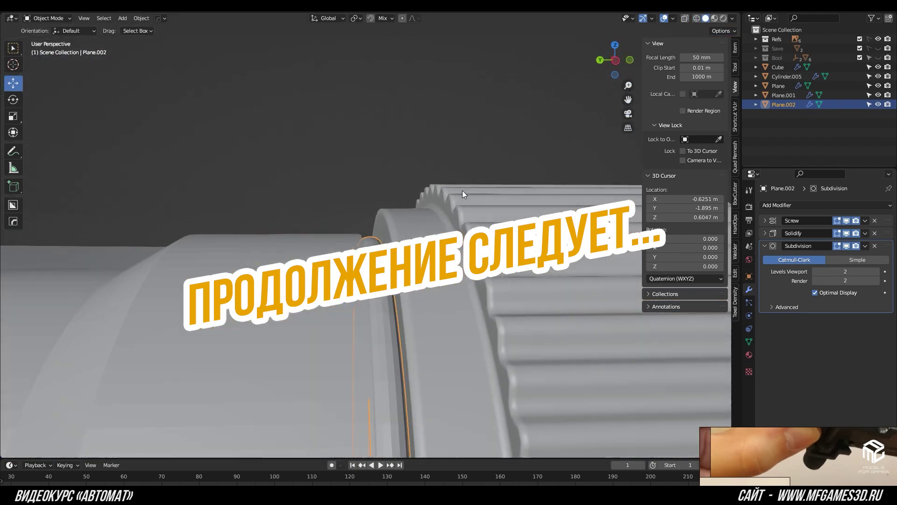
Step: In Edit Mode, raise the ring profile along Z by 0.005 m, then another 0.002571 m
{"action": "key", "text": "Tab"}
{"action": "key", "text": "shift+z"}
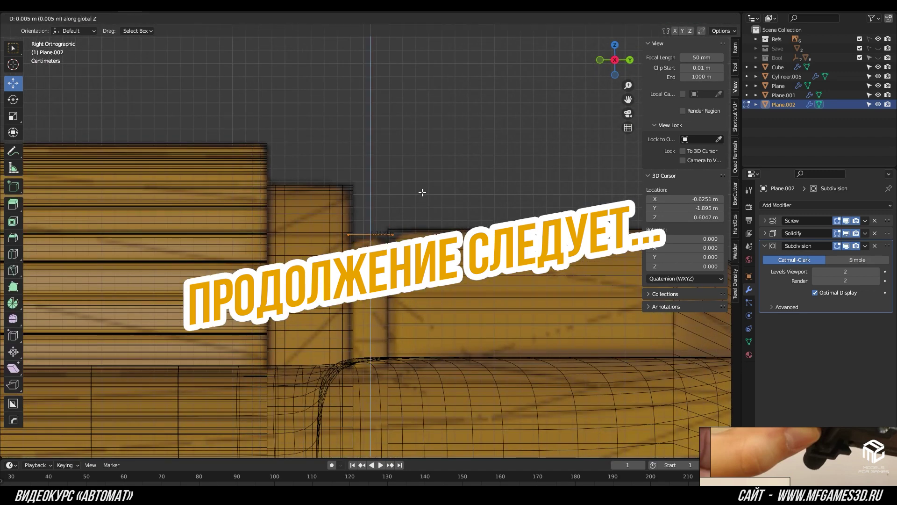
{"action": "left_click", "coordinate": [422, 192]}
{"action": "key", "text": "shift+z"}
{"action": "key", "text": "g"}
{"action": "key", "text": "z"}
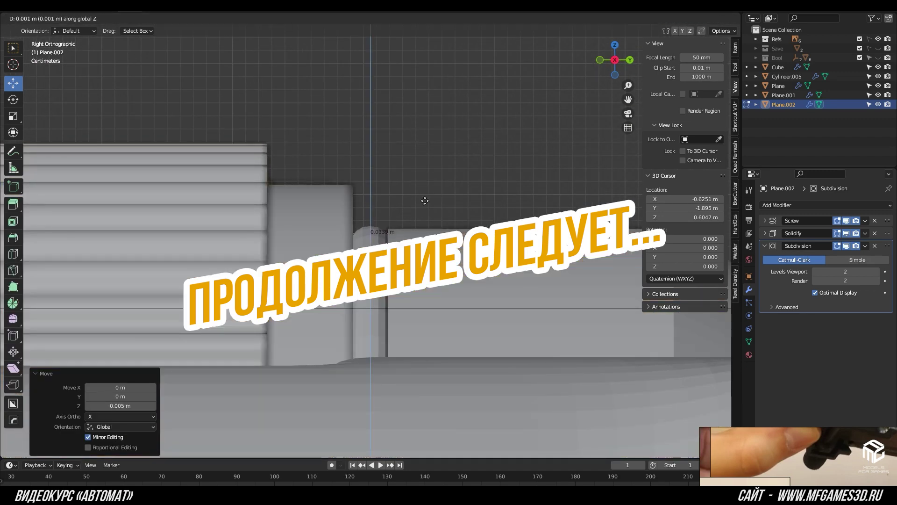
{"action": "left_click", "coordinate": [425, 200]}
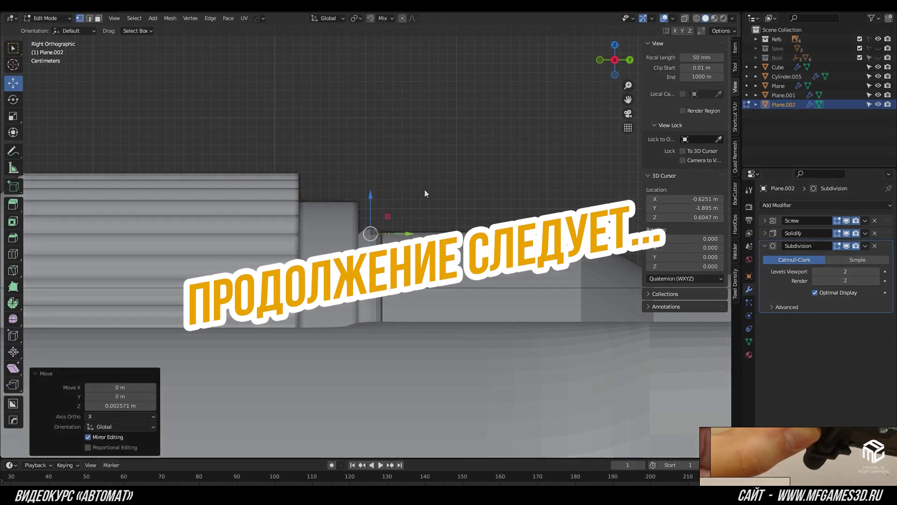